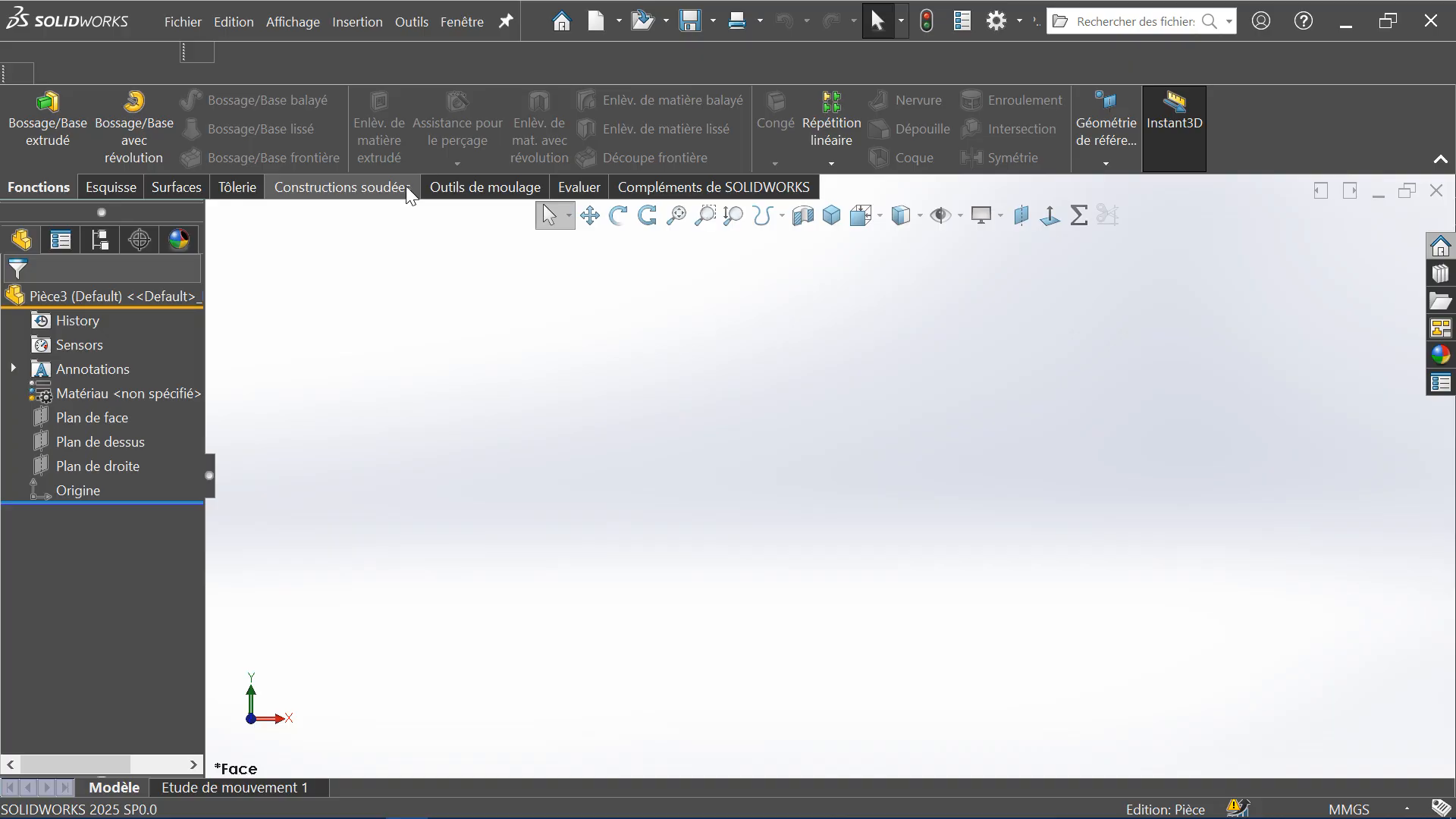
Sketch a centre rectangle centred on the origin on the Plan de dessus plane
{"action": "left_click", "coordinate": [109, 443]}
{"action": "left_click", "coordinate": [134, 409]}
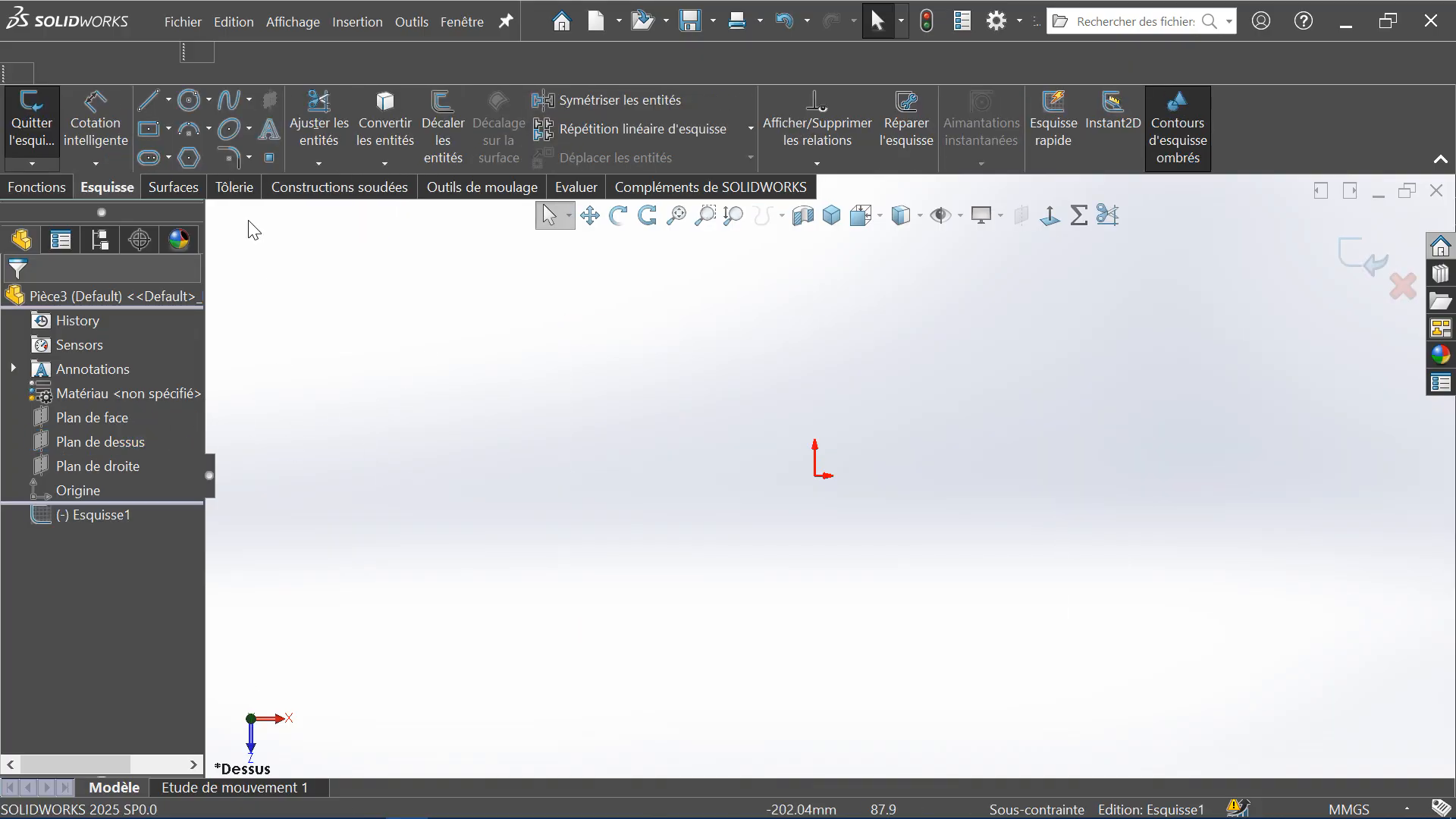
{"action": "left_click", "coordinate": [148, 129]}
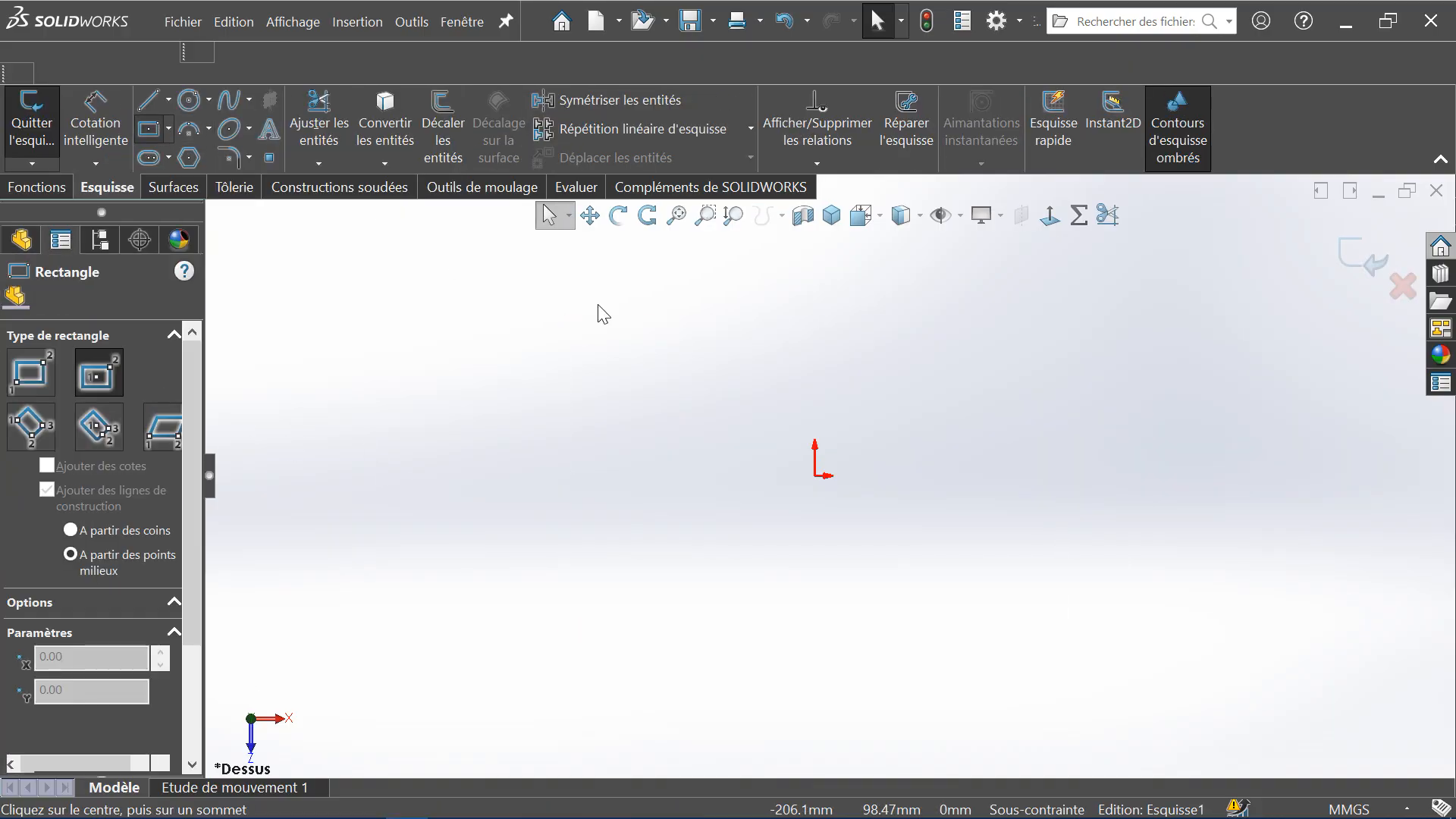
{"action": "left_click", "coordinate": [818, 476]}
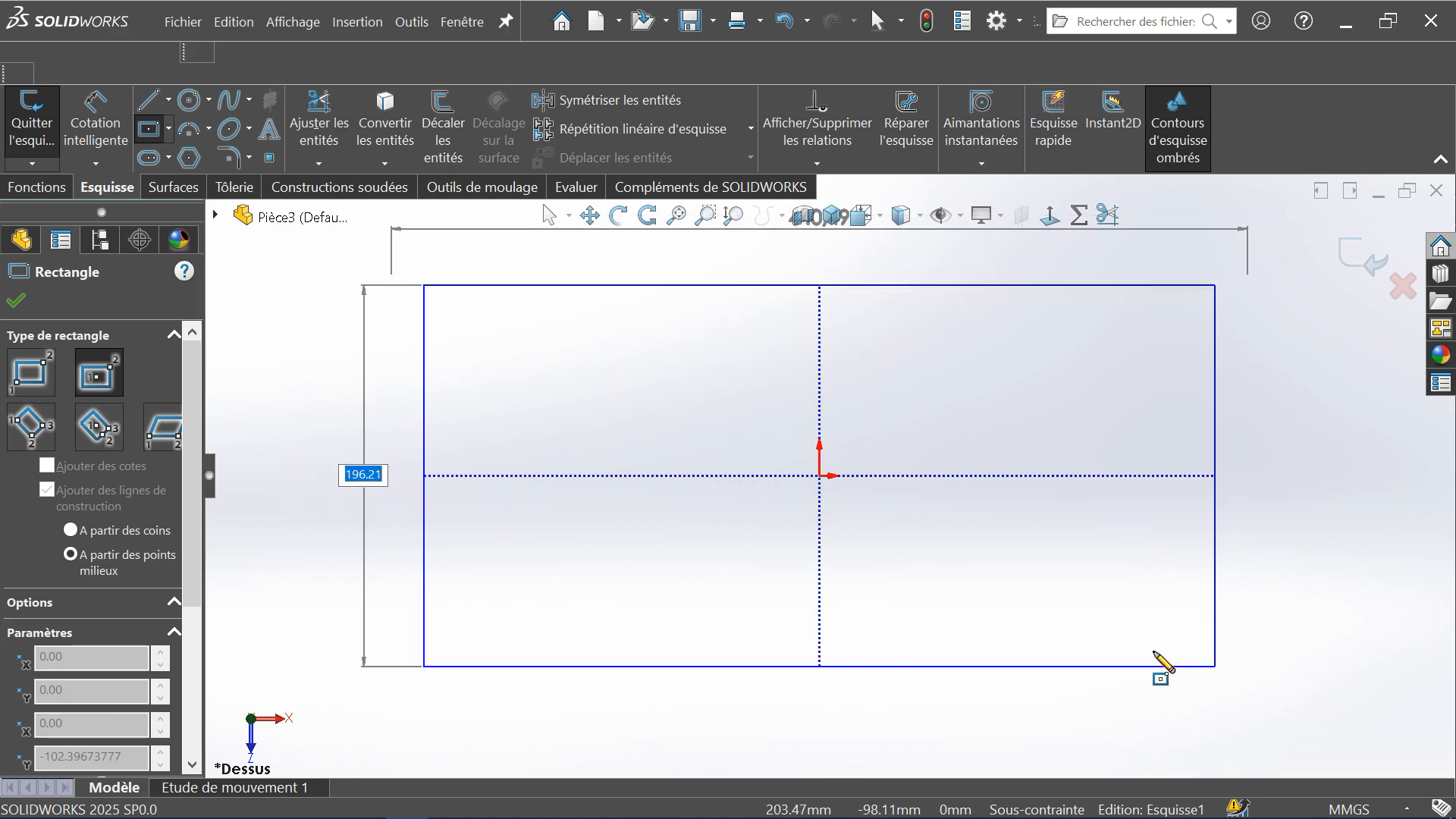
{"action": "left_click", "coordinate": [1259, 734]}
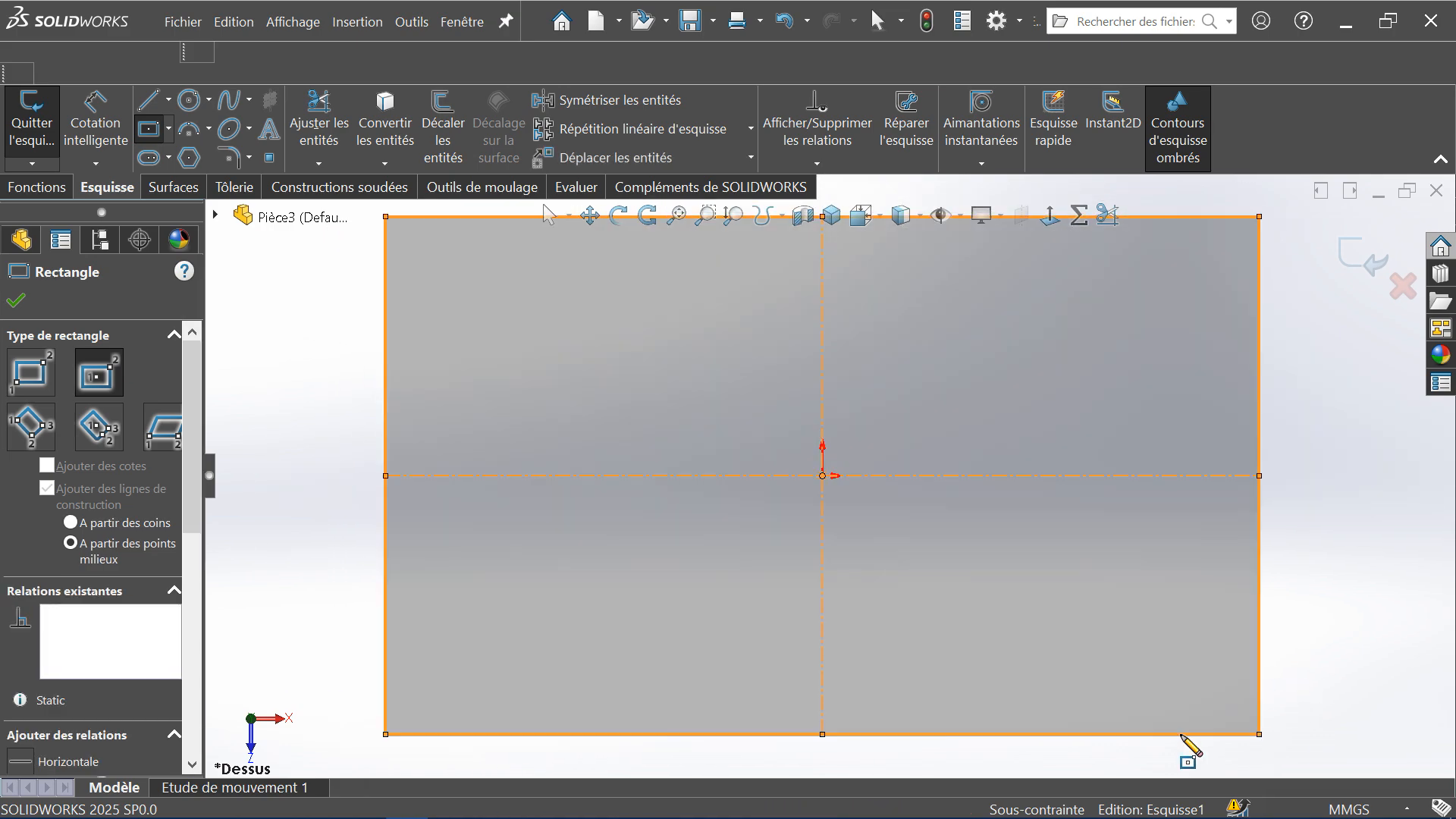
Extrude the rectangle as a boss with the Plan milieu end condition and a 30 mm thickness
{"action": "left_click", "coordinate": [23, 190]}
{"action": "left_click", "coordinate": [30, 156]}
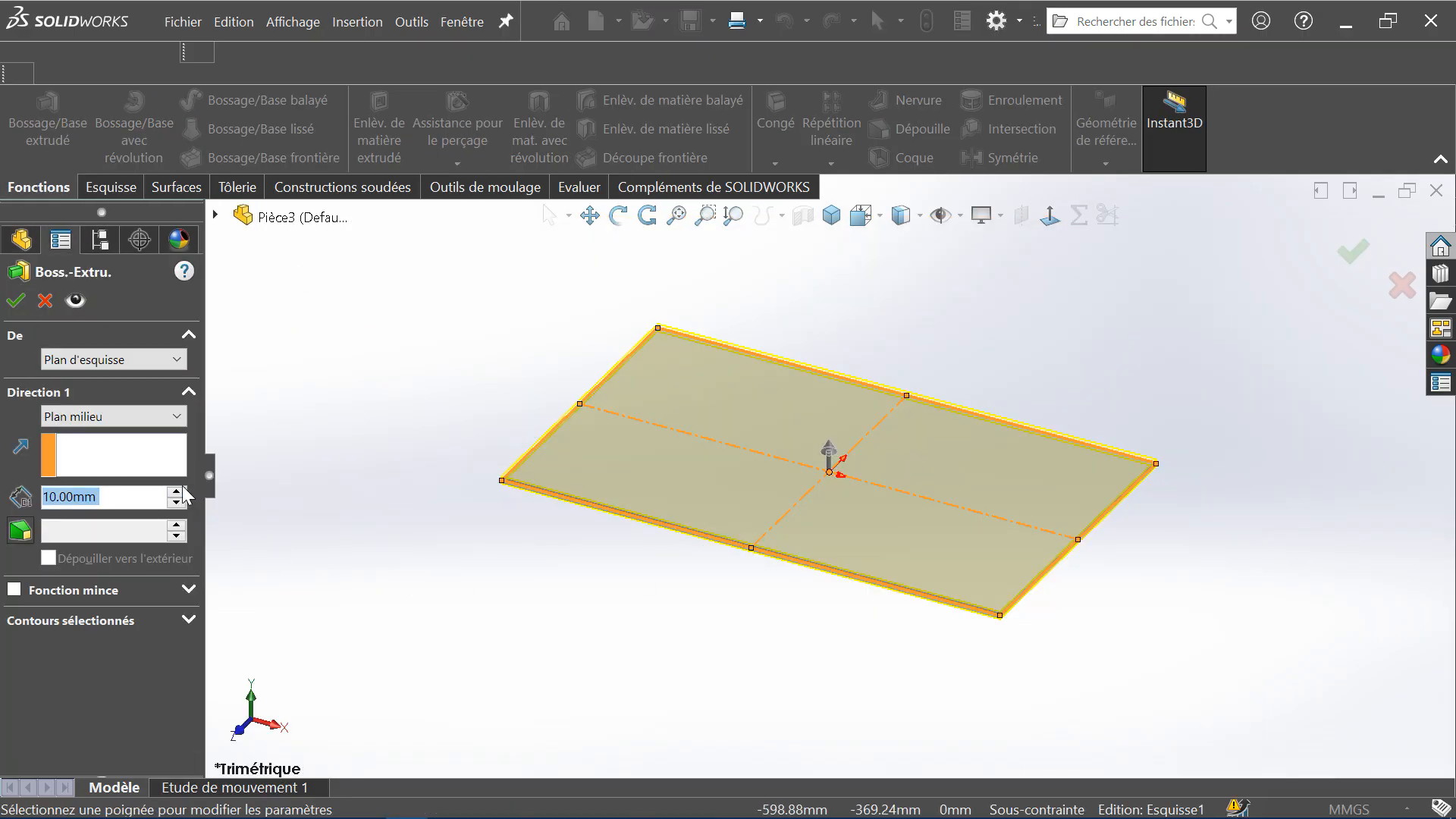
{"action": "left_click", "coordinate": [182, 491]}
{"action": "left_click", "coordinate": [176, 491]}
{"action": "left_click", "coordinate": [176, 491]}
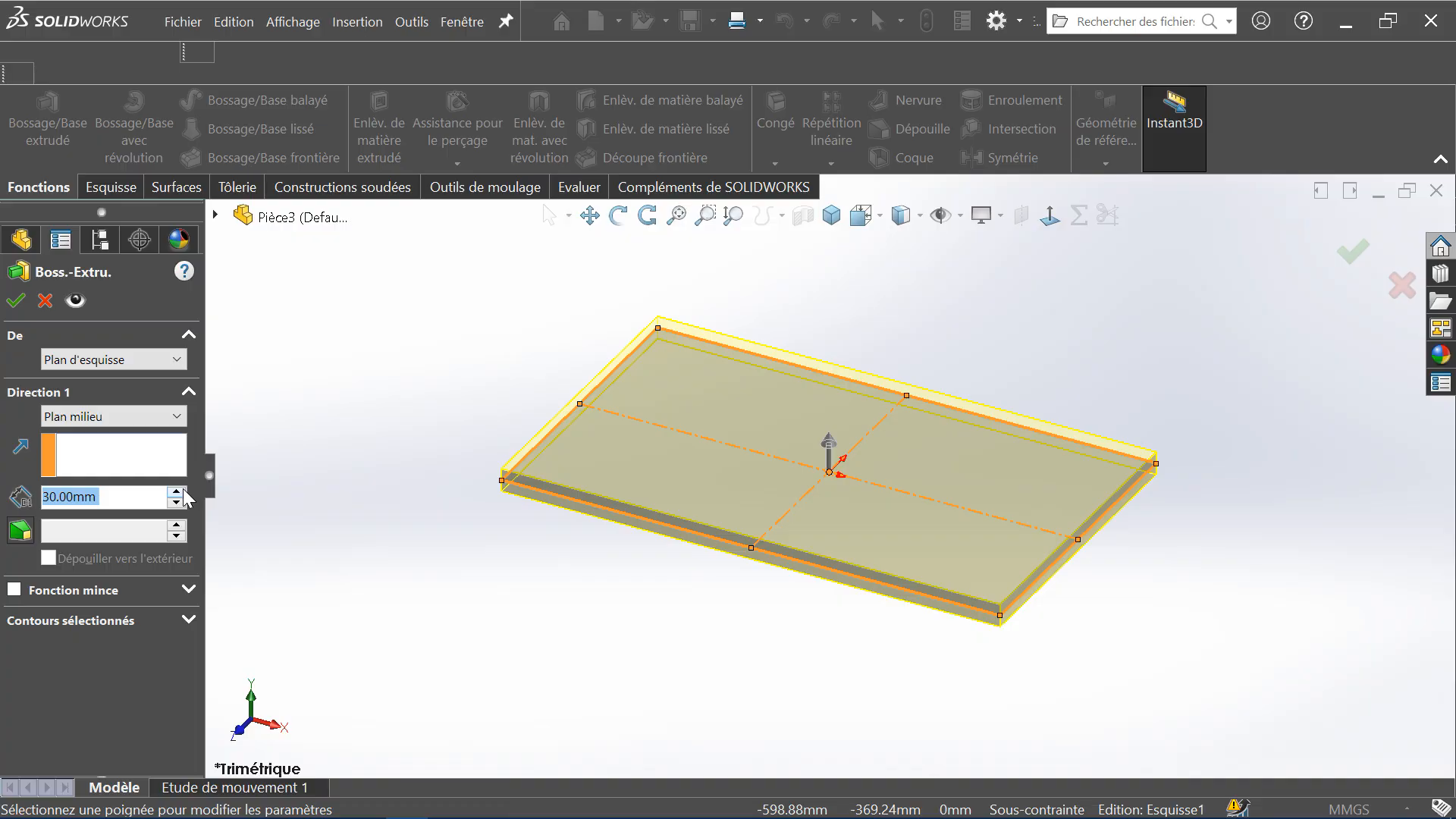
{"action": "left_click", "coordinate": [15, 301]}
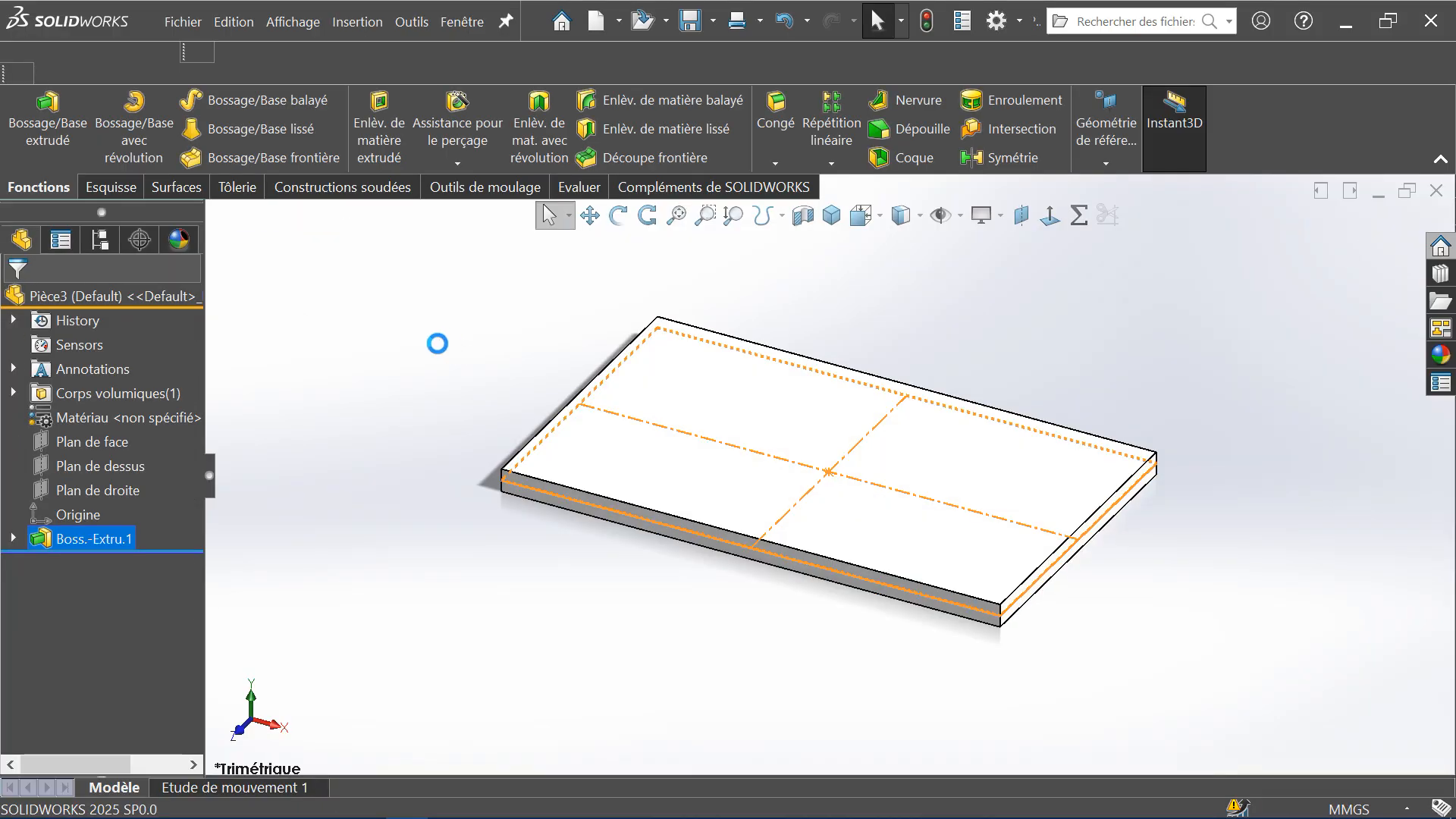
Turn off the Ombres en mode Image ombrée display option
{"action": "middle_click_drag", "start_coordinate": [887, 426], "coordinate": [917, 485]}
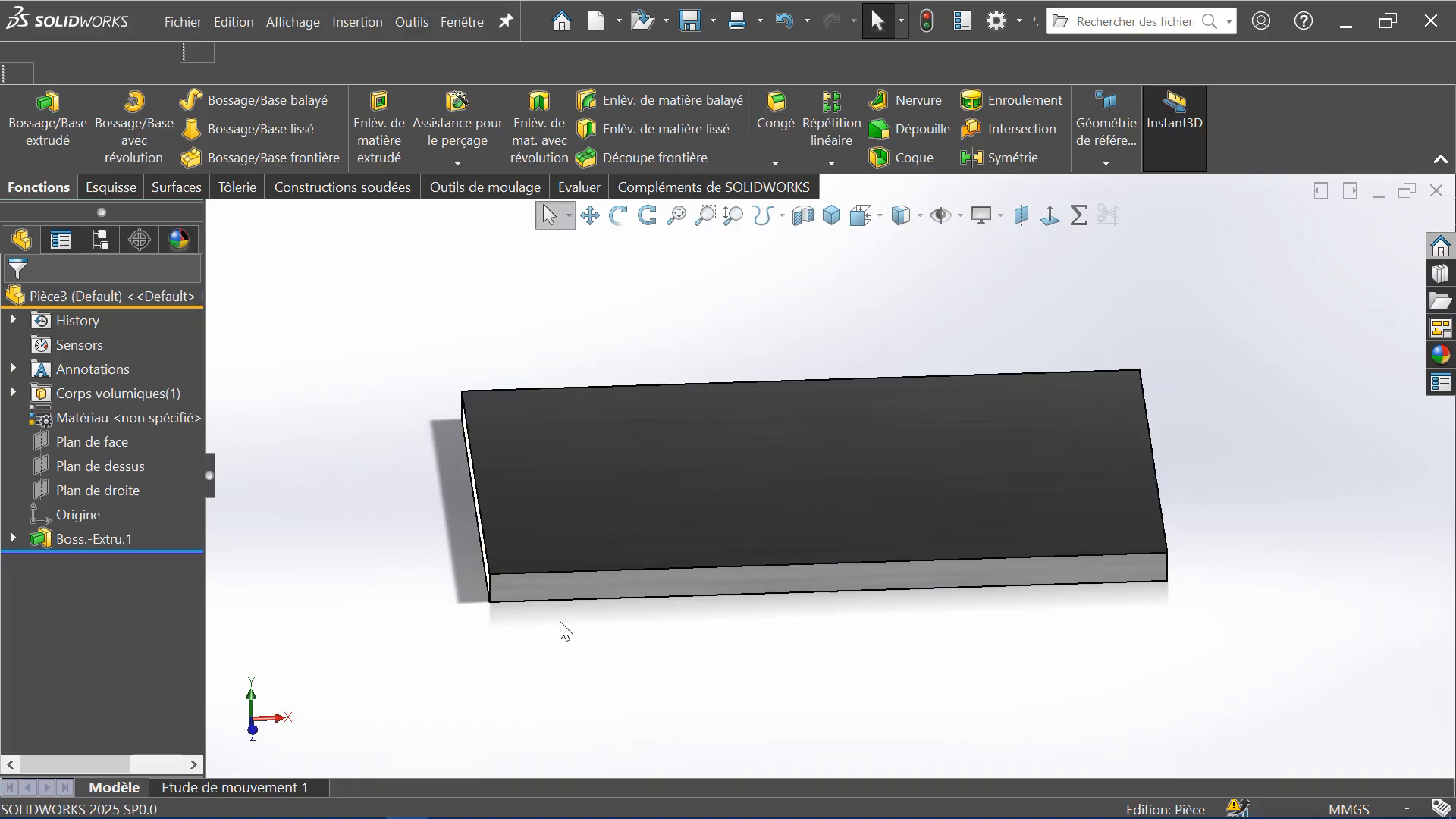
{"action": "left_click", "coordinate": [960, 216]}
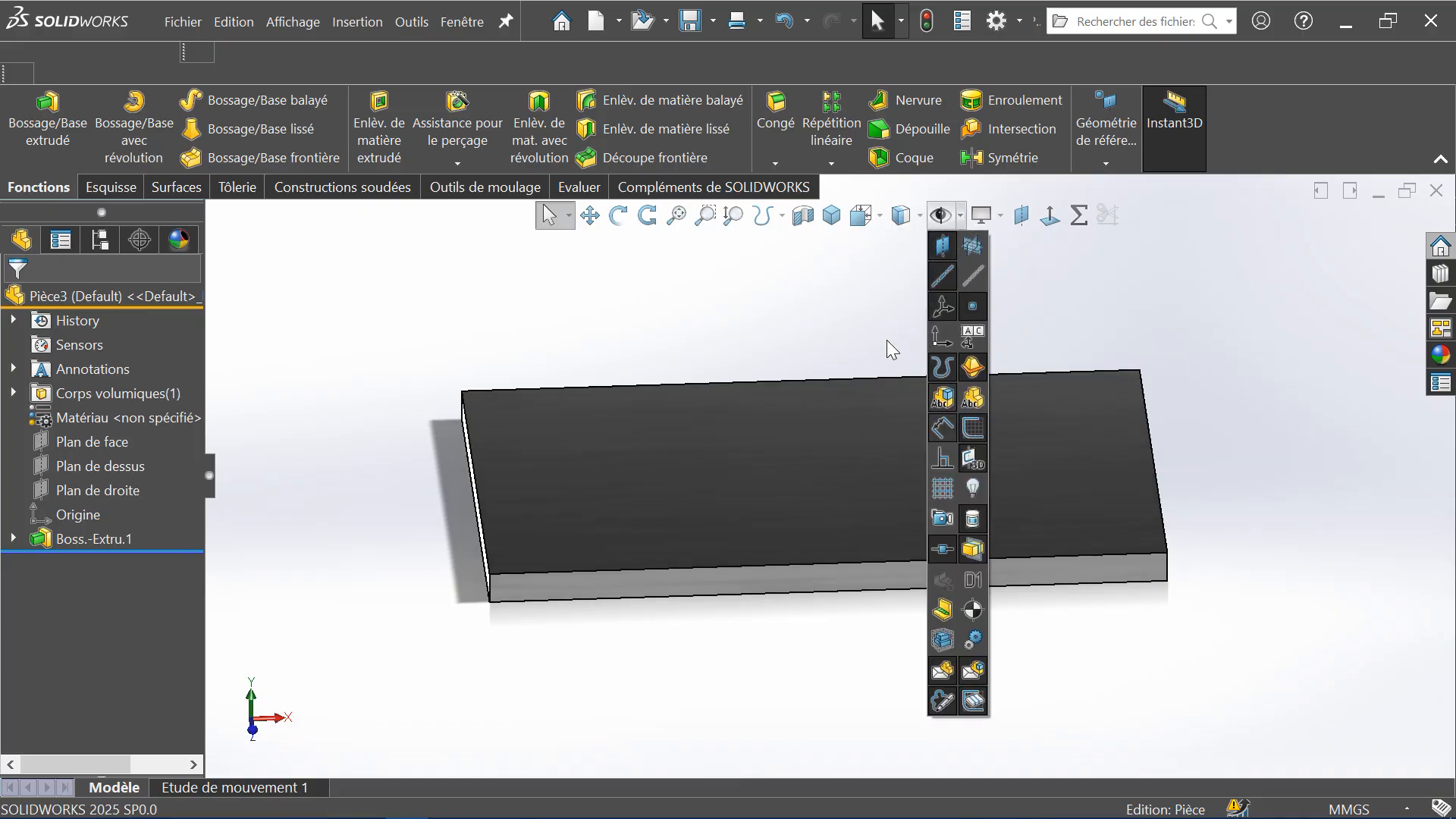
{"action": "left_click", "coordinate": [983, 215]}
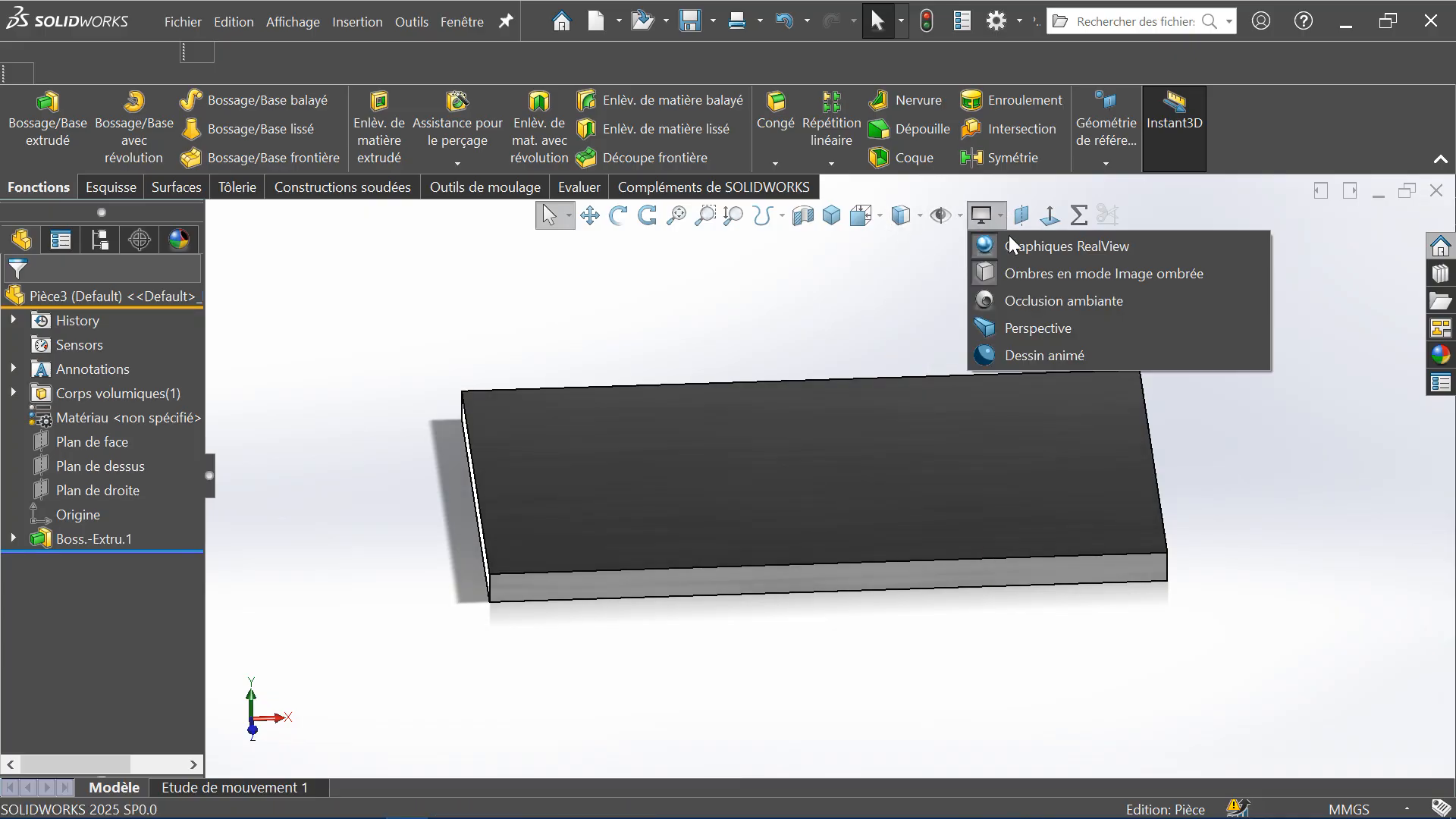
{"action": "left_click", "coordinate": [985, 275]}
Start a new sketch on the plate's large upper face
{"action": "middle_click_drag", "start_coordinate": [578, 628], "coordinate": [621, 624]}
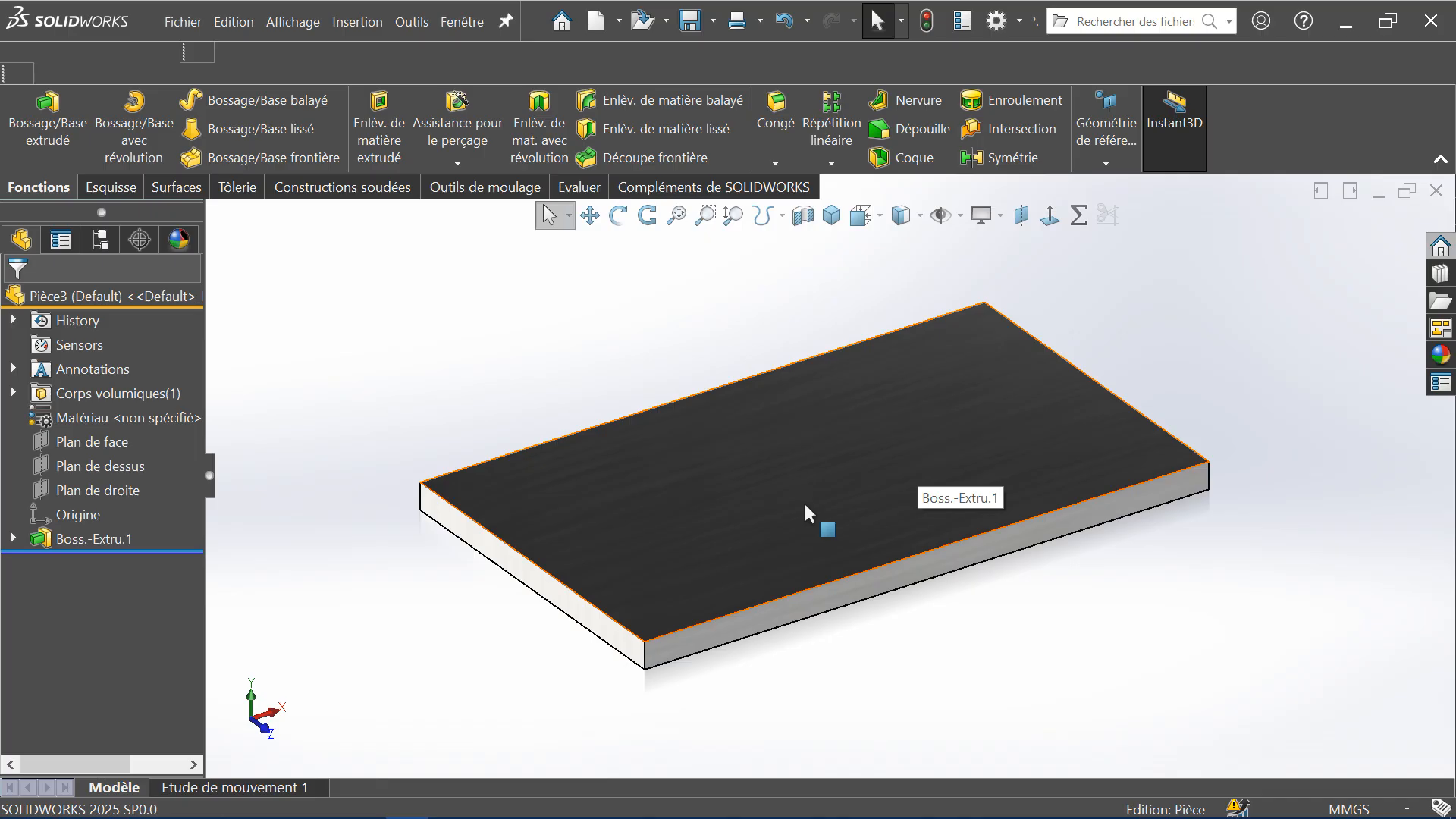
{"action": "mouse_move", "coordinate": [805, 505]}
{"action": "middle_mouse_down"}
{"action": "mouse_move", "coordinate": [757, 595]}
{"action": "mouse_move", "coordinate": [797, 531]}
{"action": "middle_mouse_up"}
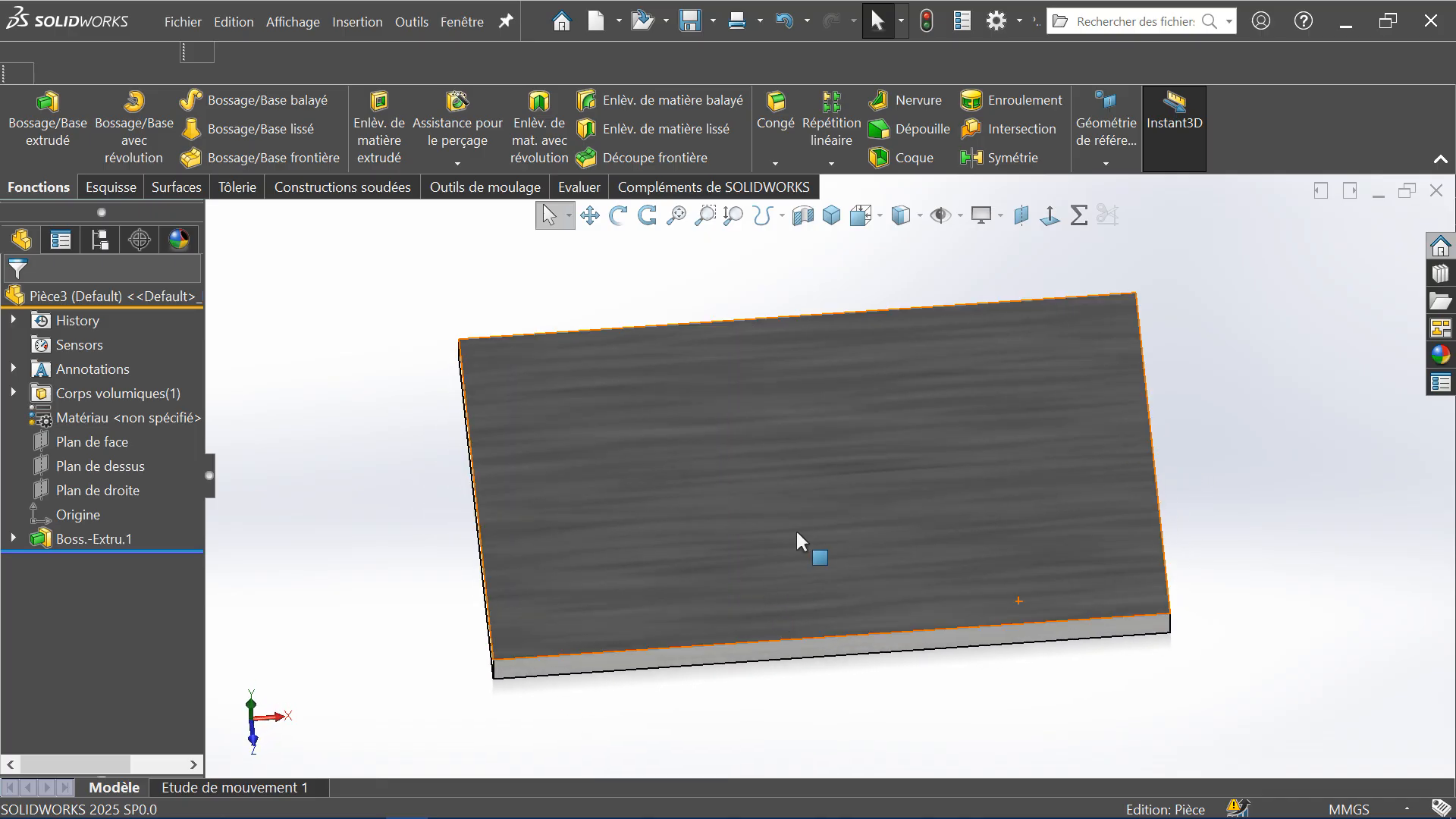
{"action": "scroll", "coordinate": [796, 530], "scroll_direction": "up", "scroll_amount": 2}
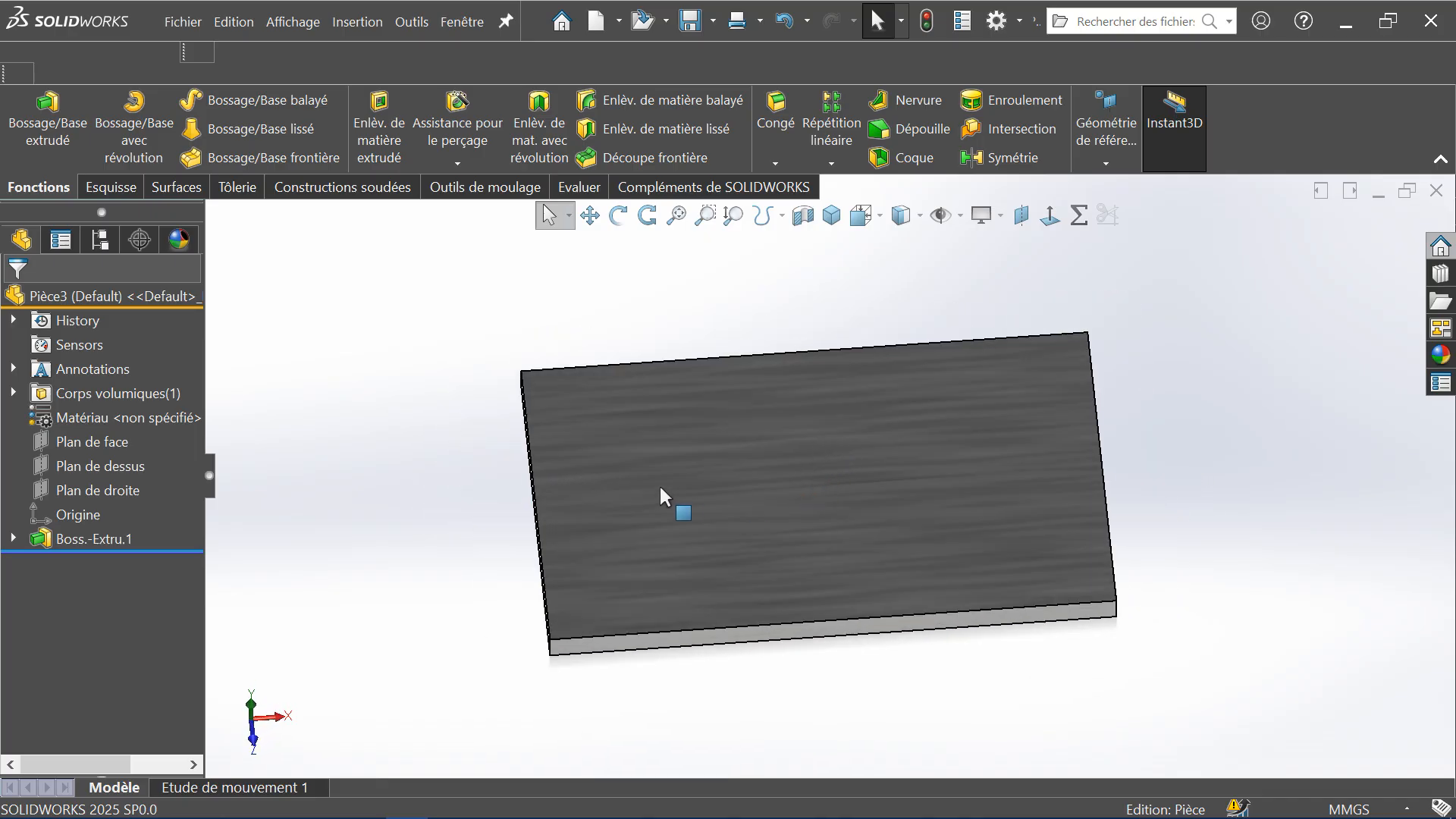
{"action": "middle_click_drag", "start_coordinate": [604, 506], "coordinate": [605, 383]}
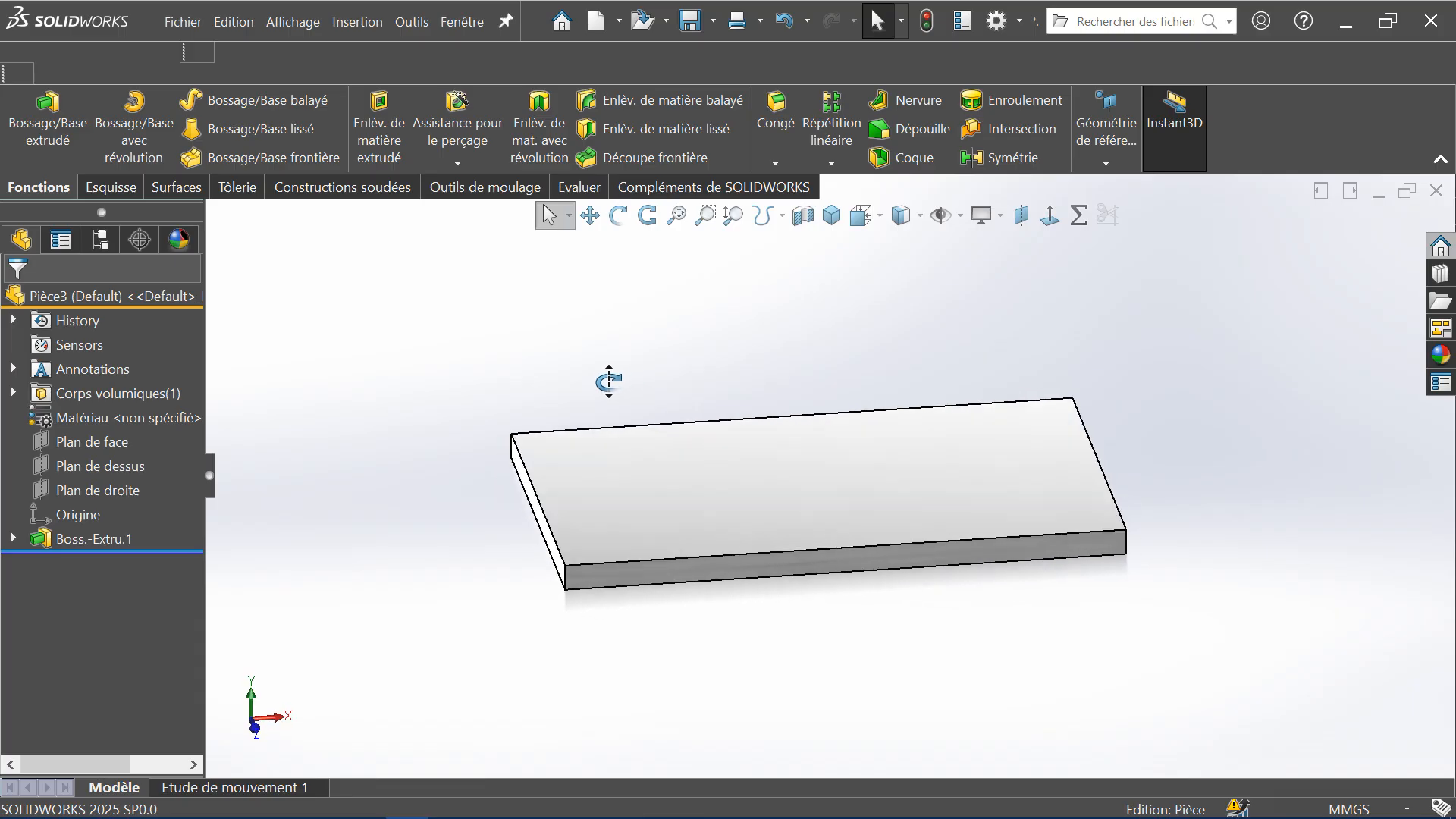
{"action": "left_click", "coordinate": [628, 452]}
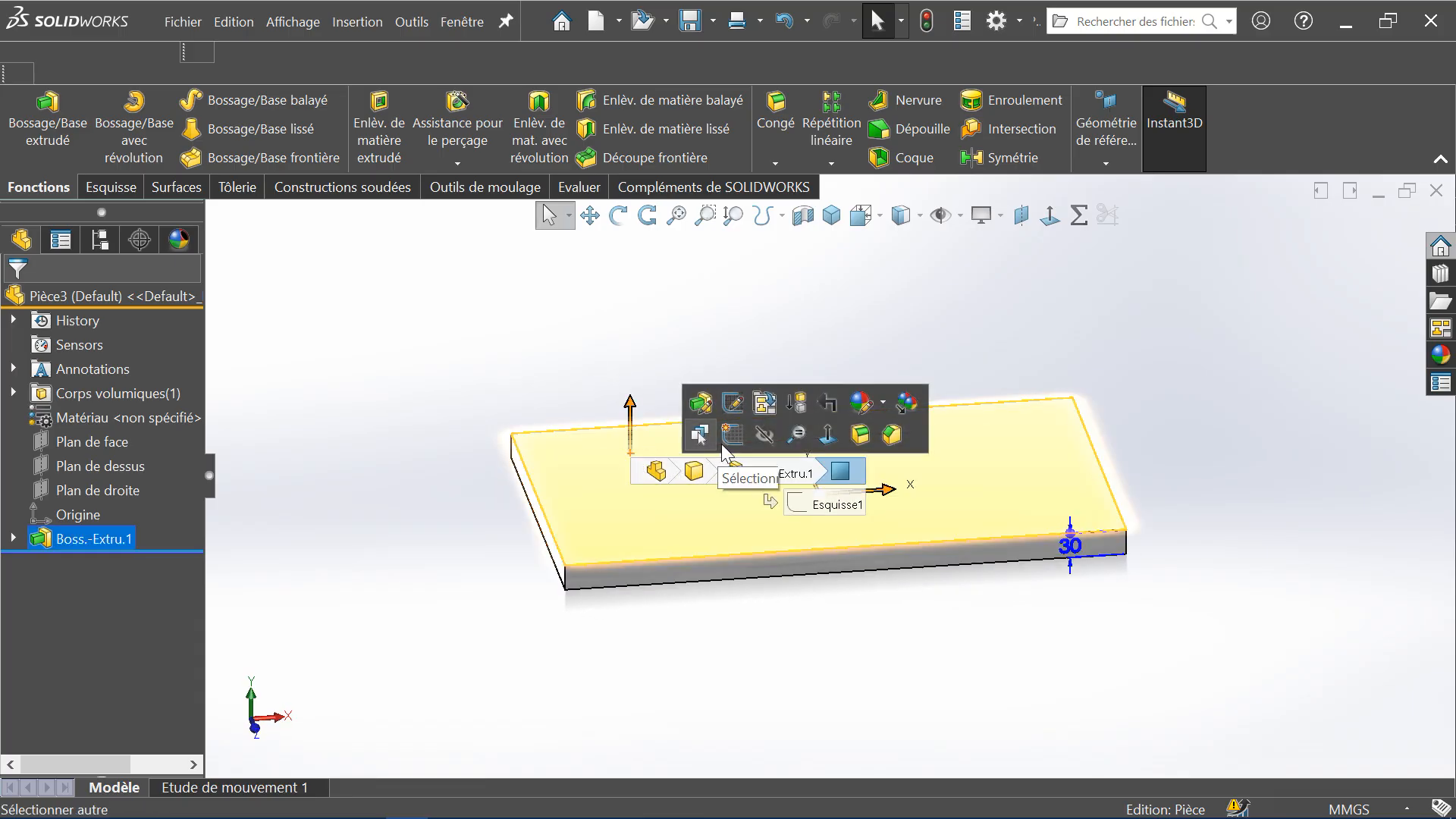
{"action": "left_click", "coordinate": [539, 357]}
{"action": "left_click", "coordinate": [667, 502]}
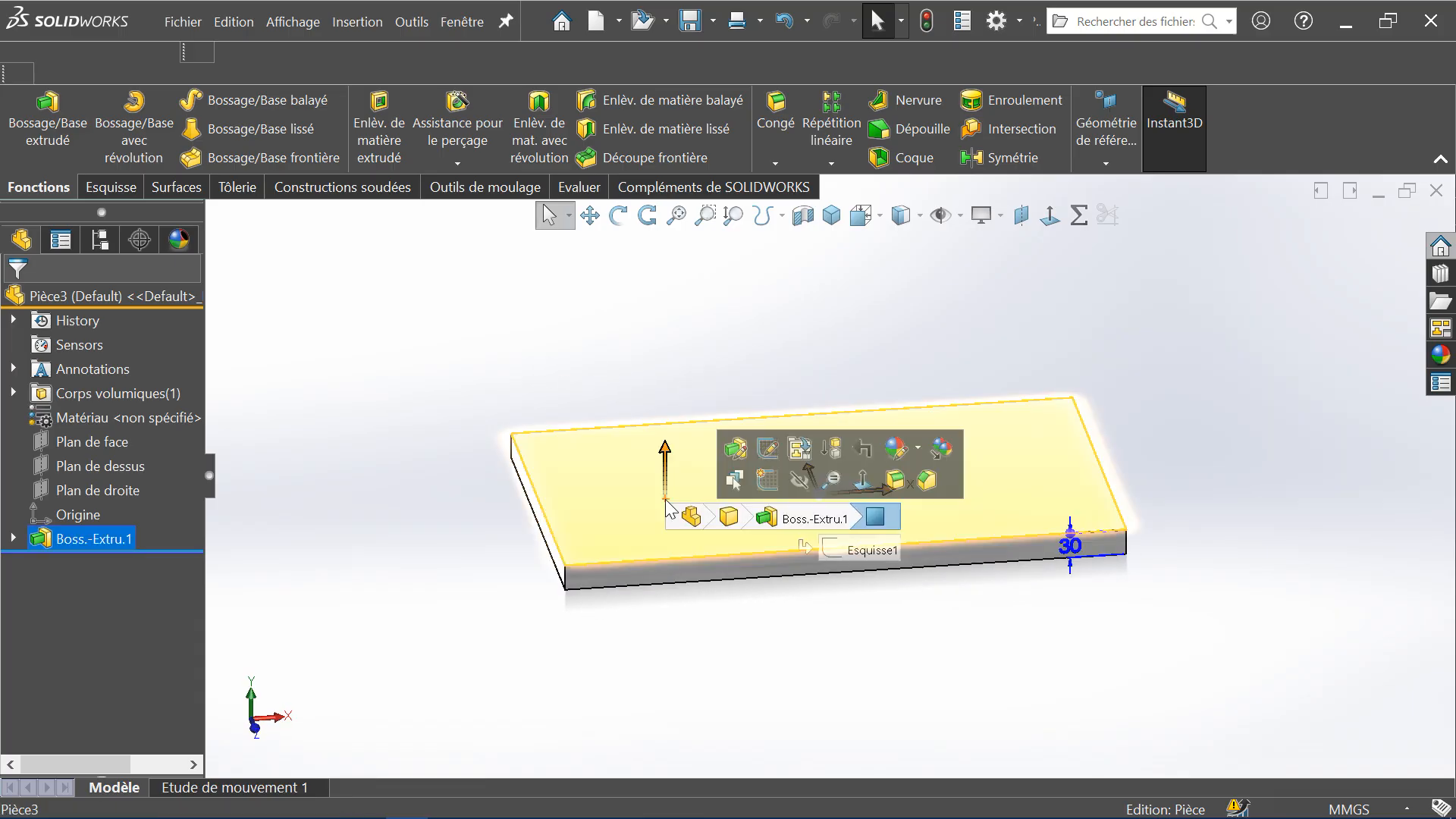
{"action": "left_click", "coordinate": [770, 487]}
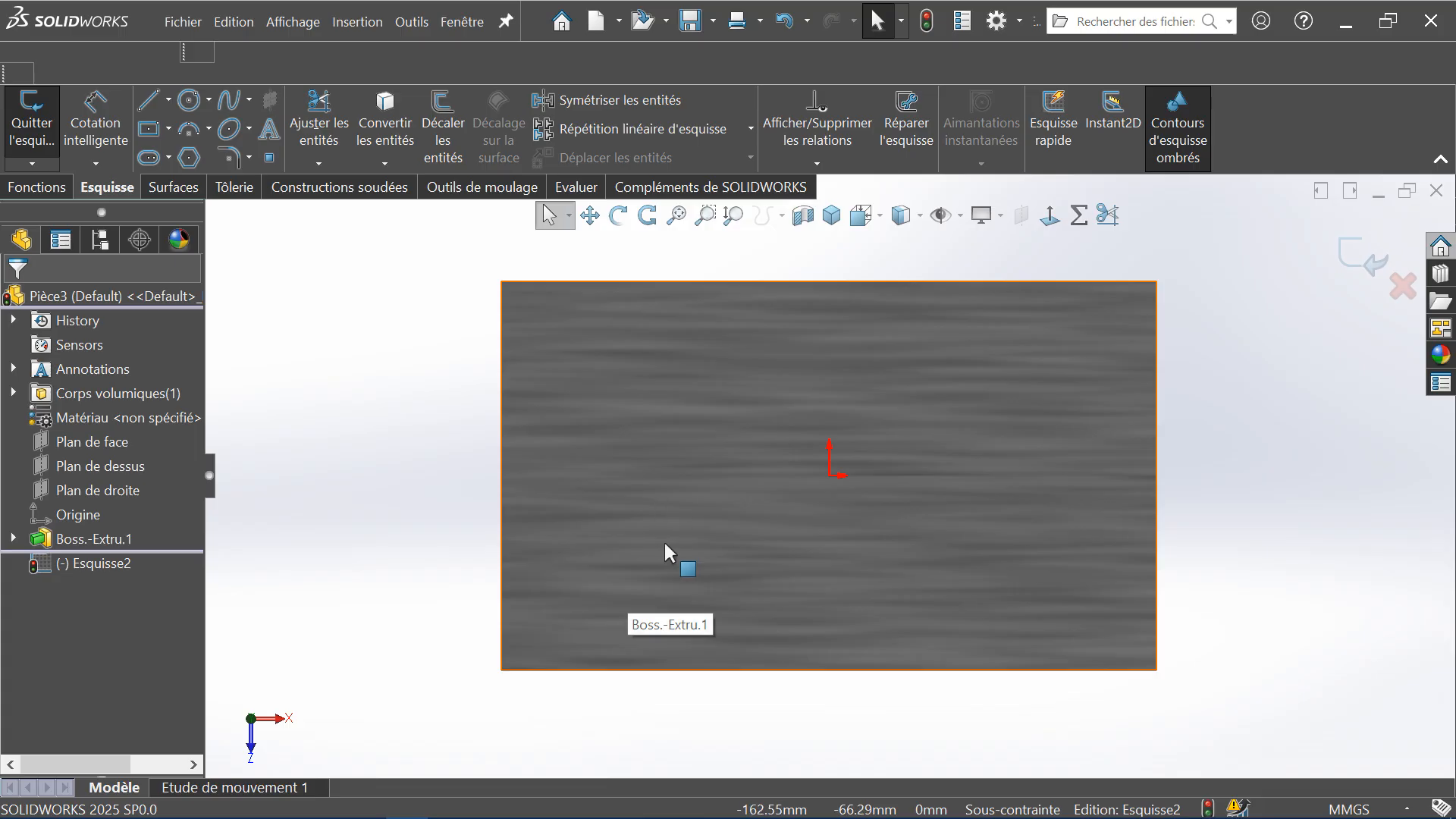
Sketch a vertical straight slot near the plate's left edge, about 214 mm between centres and 49 mm wide
{"action": "left_click", "coordinate": [168, 159]}
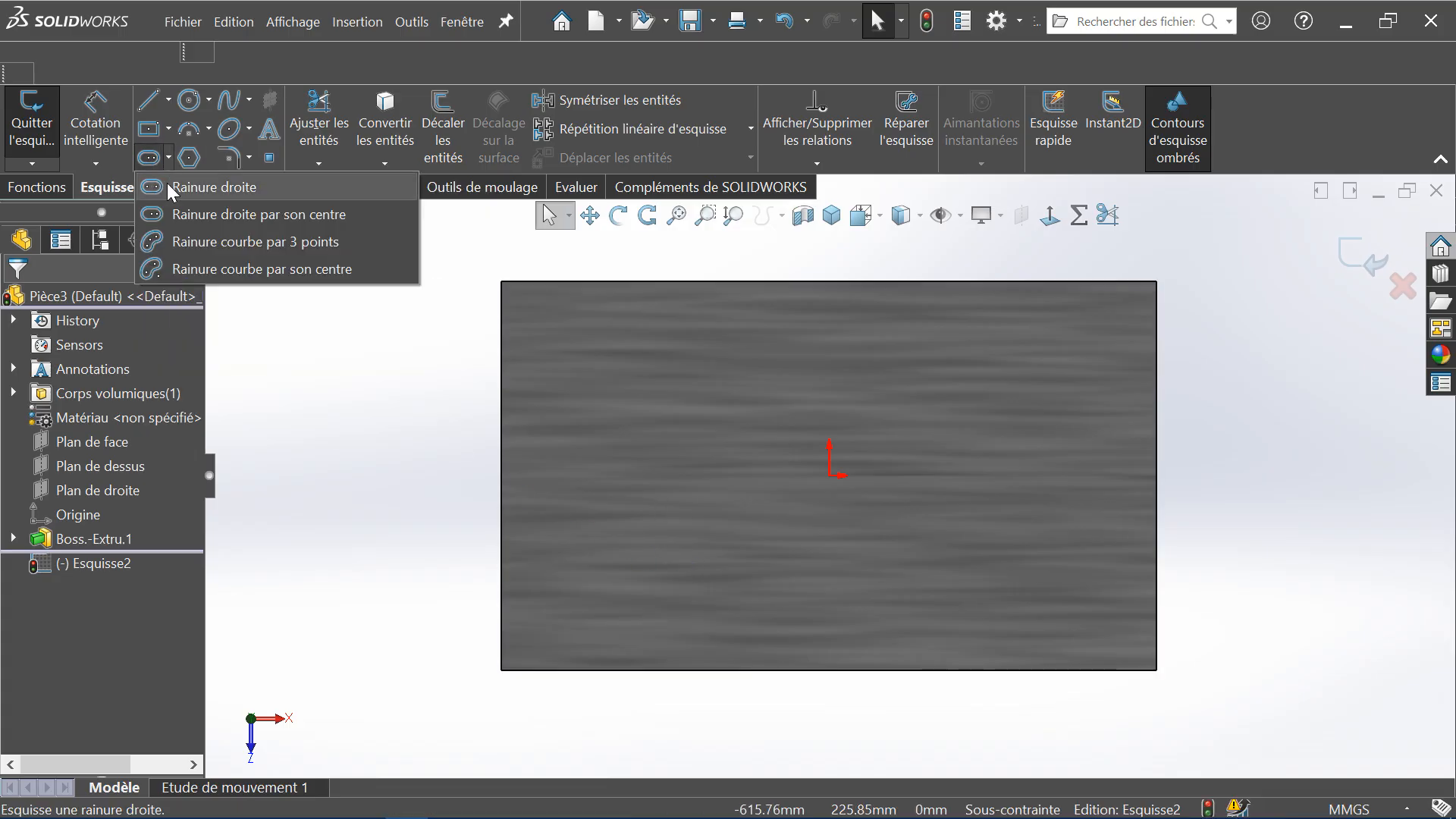
{"action": "left_click", "coordinate": [168, 187]}
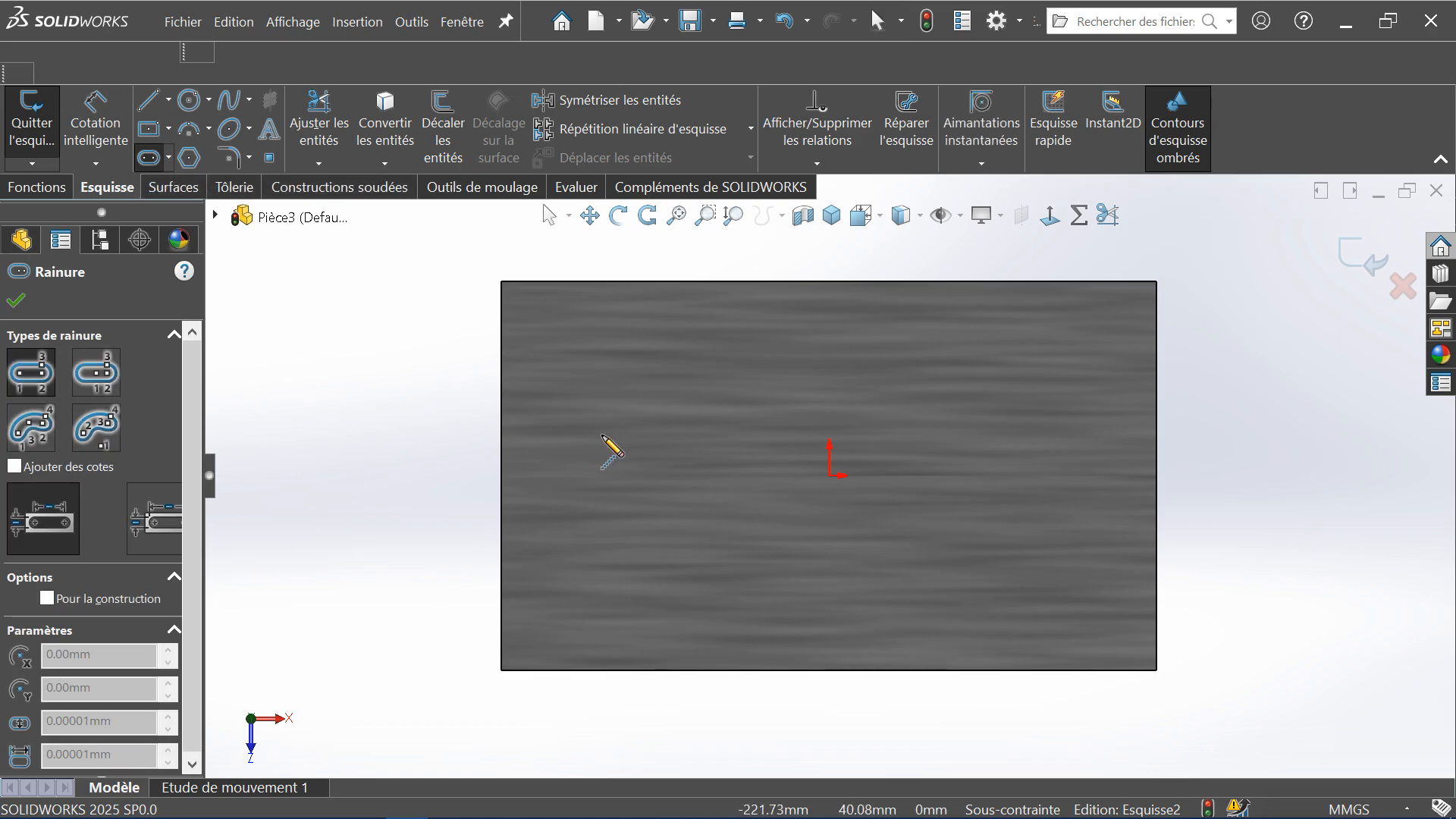
{"action": "left_click", "coordinate": [555, 409]}
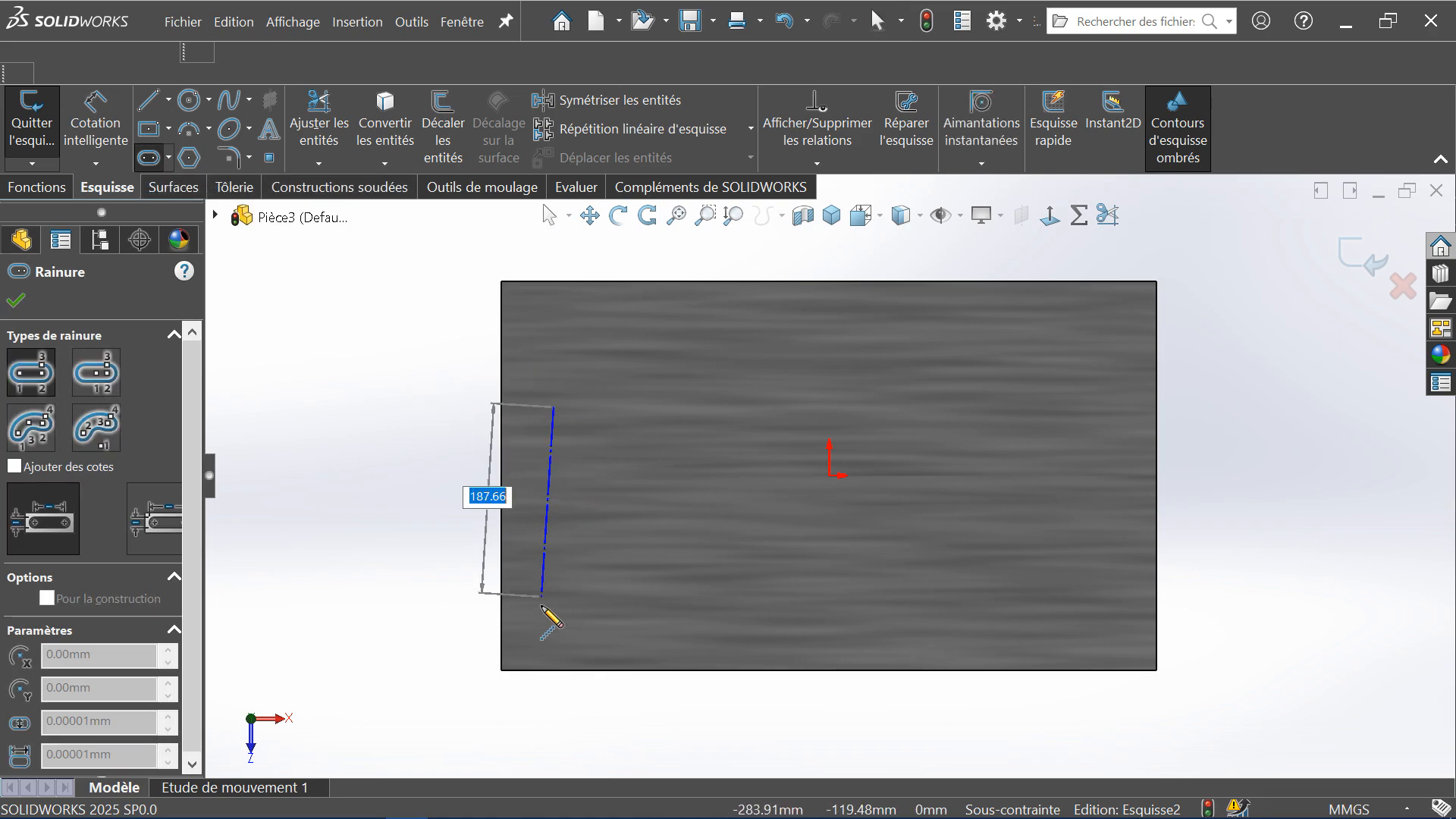
{"action": "left_click", "coordinate": [554, 624]}
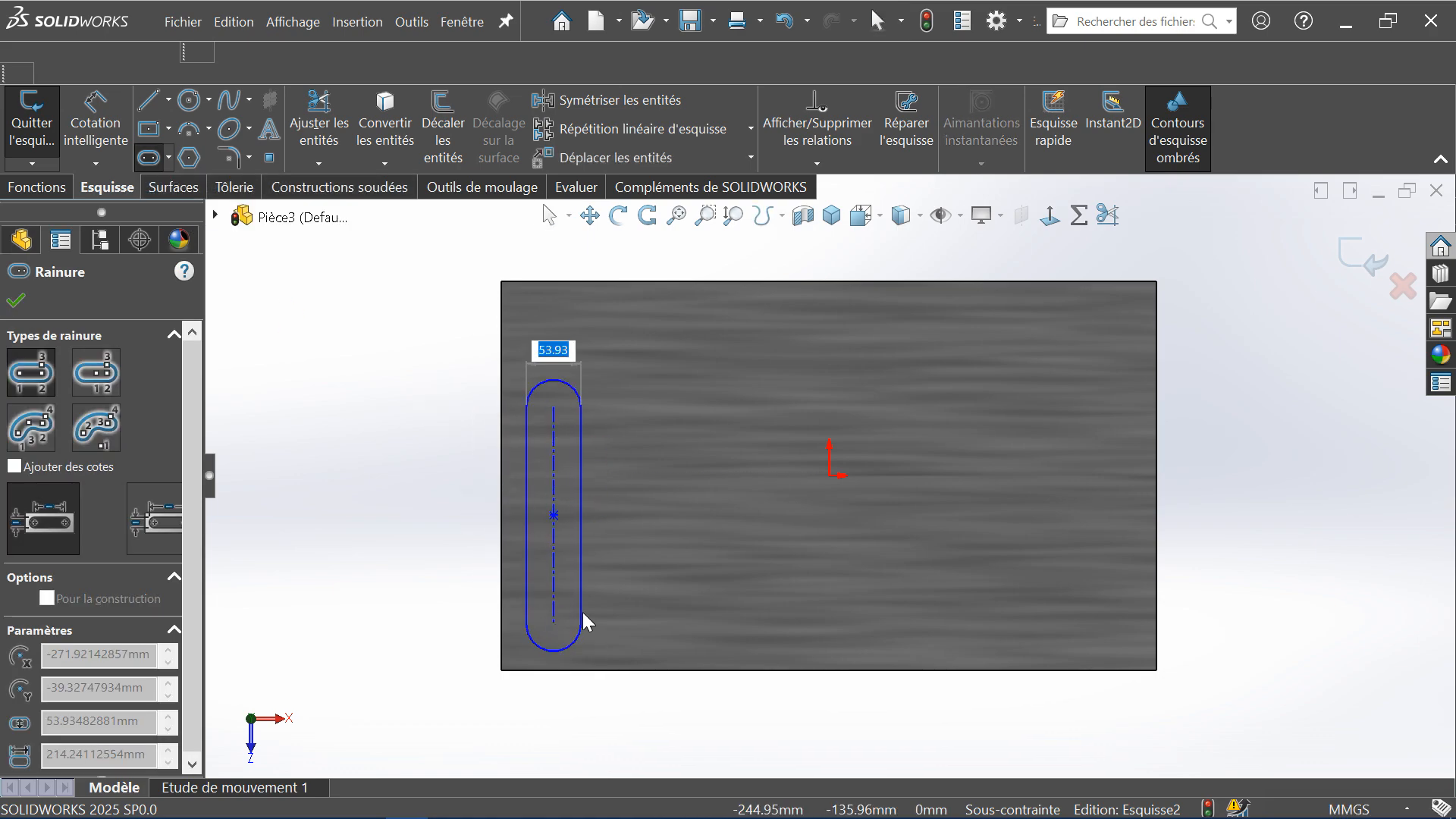
{"action": "left_click", "coordinate": [579, 598]}
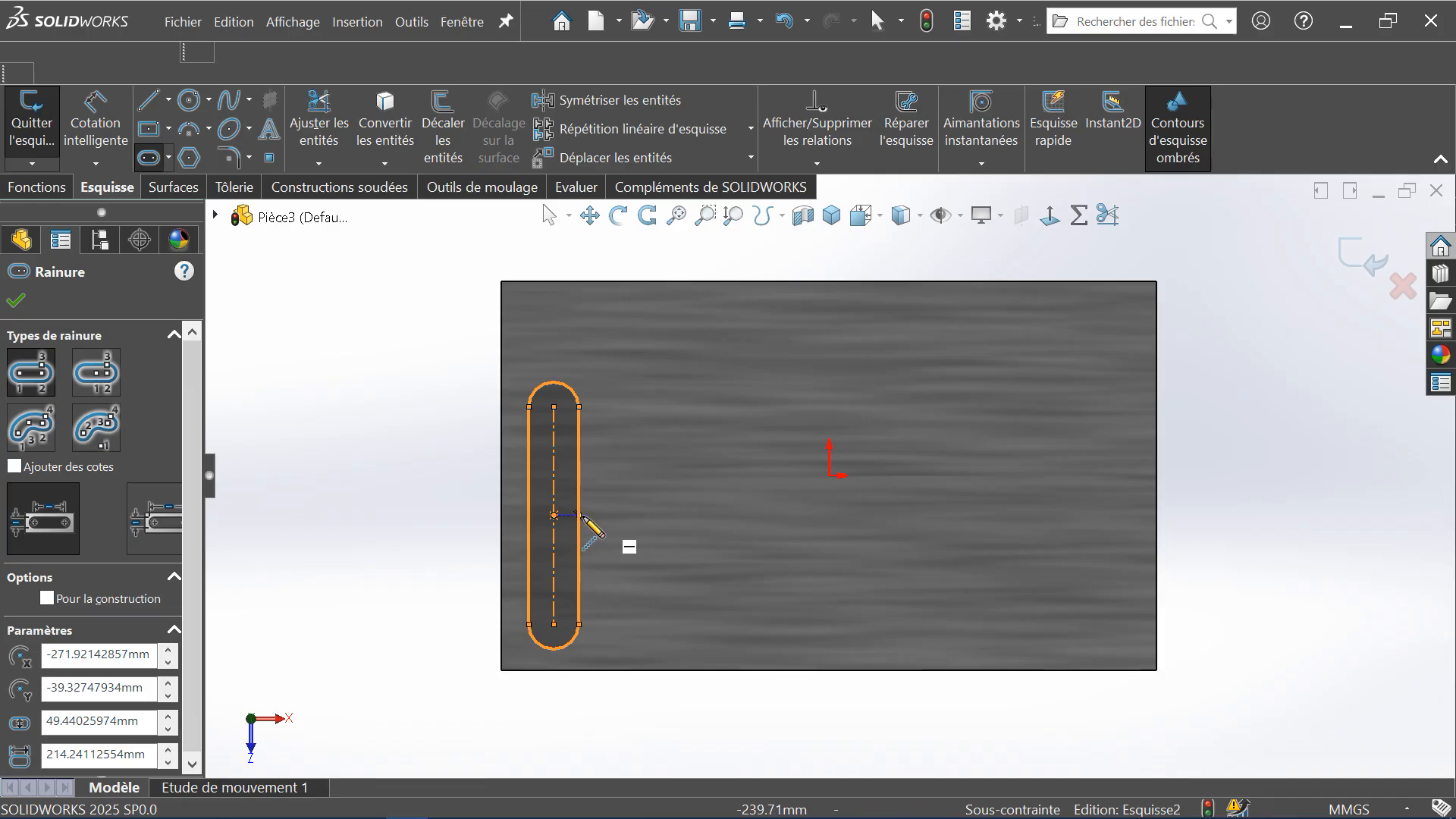
{"action": "key", "text": "Escape"}
Reshape the slot into a longer, narrower one and align its centre horizontally with the origin
{"action": "left_click_drag", "start_coordinate": [554, 517], "coordinate": [570, 477]}
{"action": "left_click", "coordinate": [438, 417]}
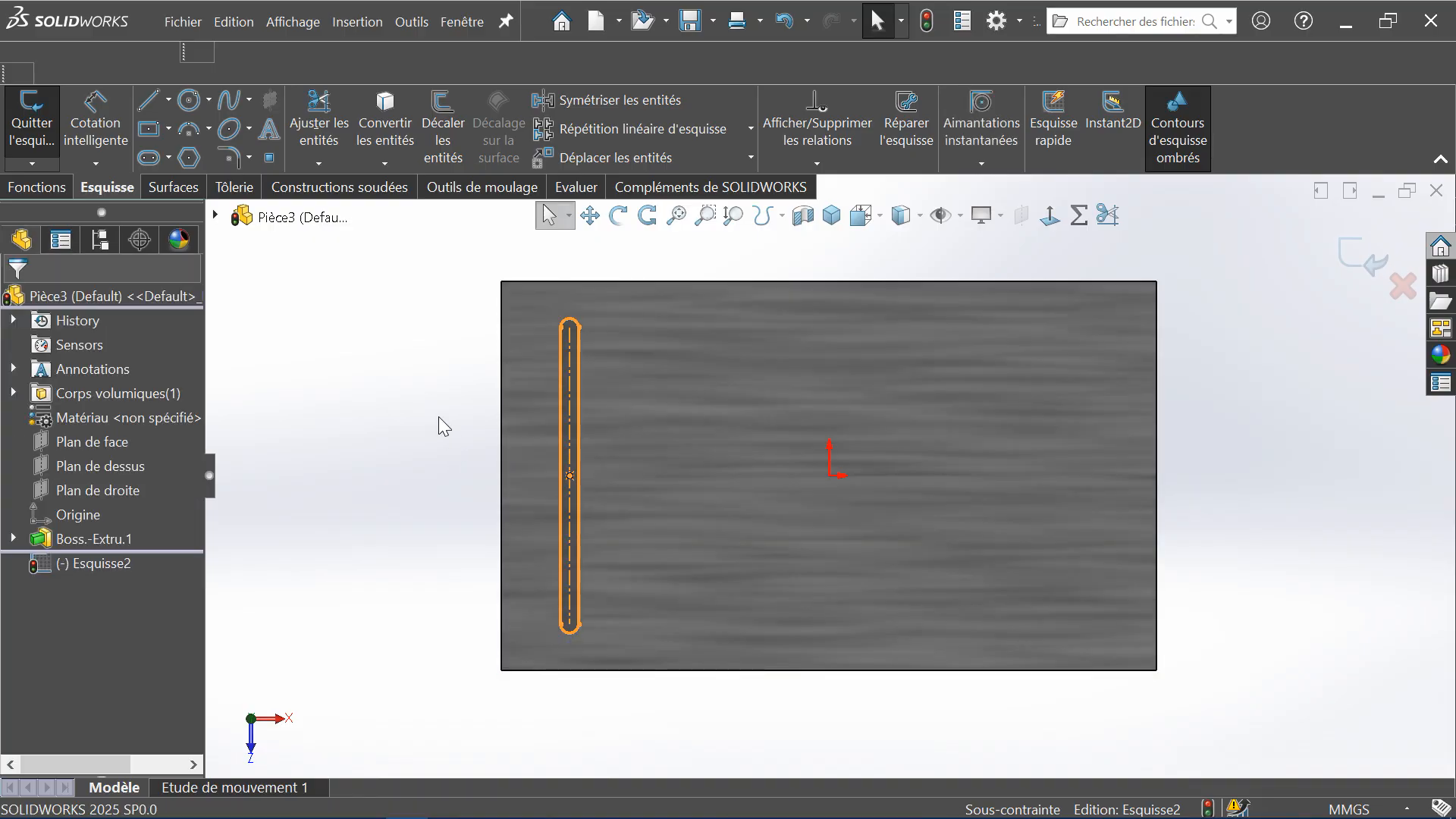
Start a blind (Borgne) extruded cut from the slot sketch, keeping the 30 mm depth
{"action": "mouse_move", "coordinate": [931, 643]}
{"action": "middle_mouse_down"}
{"action": "mouse_move", "coordinate": [842, 485]}
{"action": "mouse_move", "coordinate": [868, 413]}
{"action": "mouse_move", "coordinate": [925, 383]}
{"action": "mouse_move", "coordinate": [933, 485]}
{"action": "middle_mouse_up"}
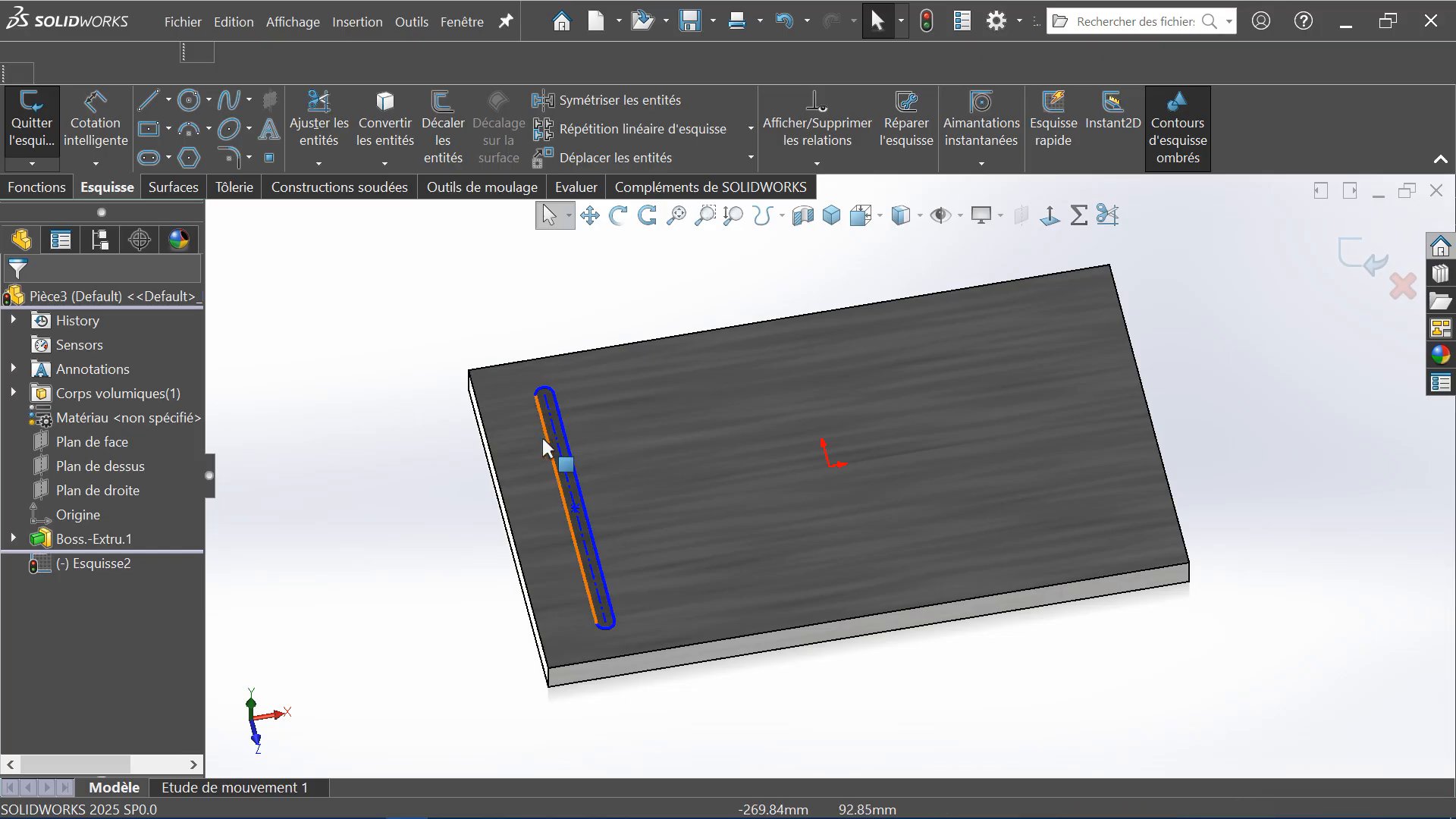
{"action": "left_click", "coordinate": [38, 194]}
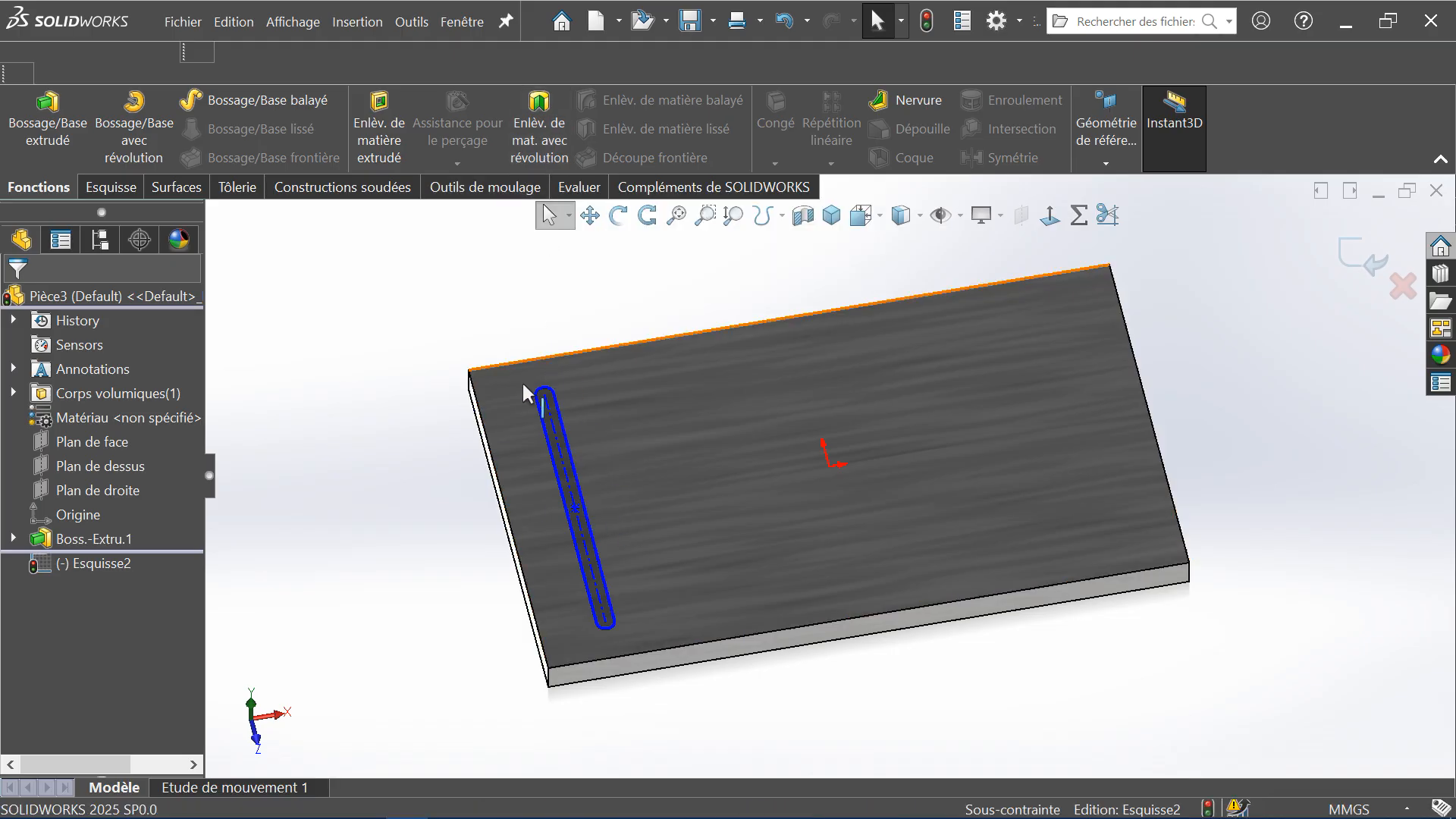
{"action": "key", "text": "ctrl+1"}
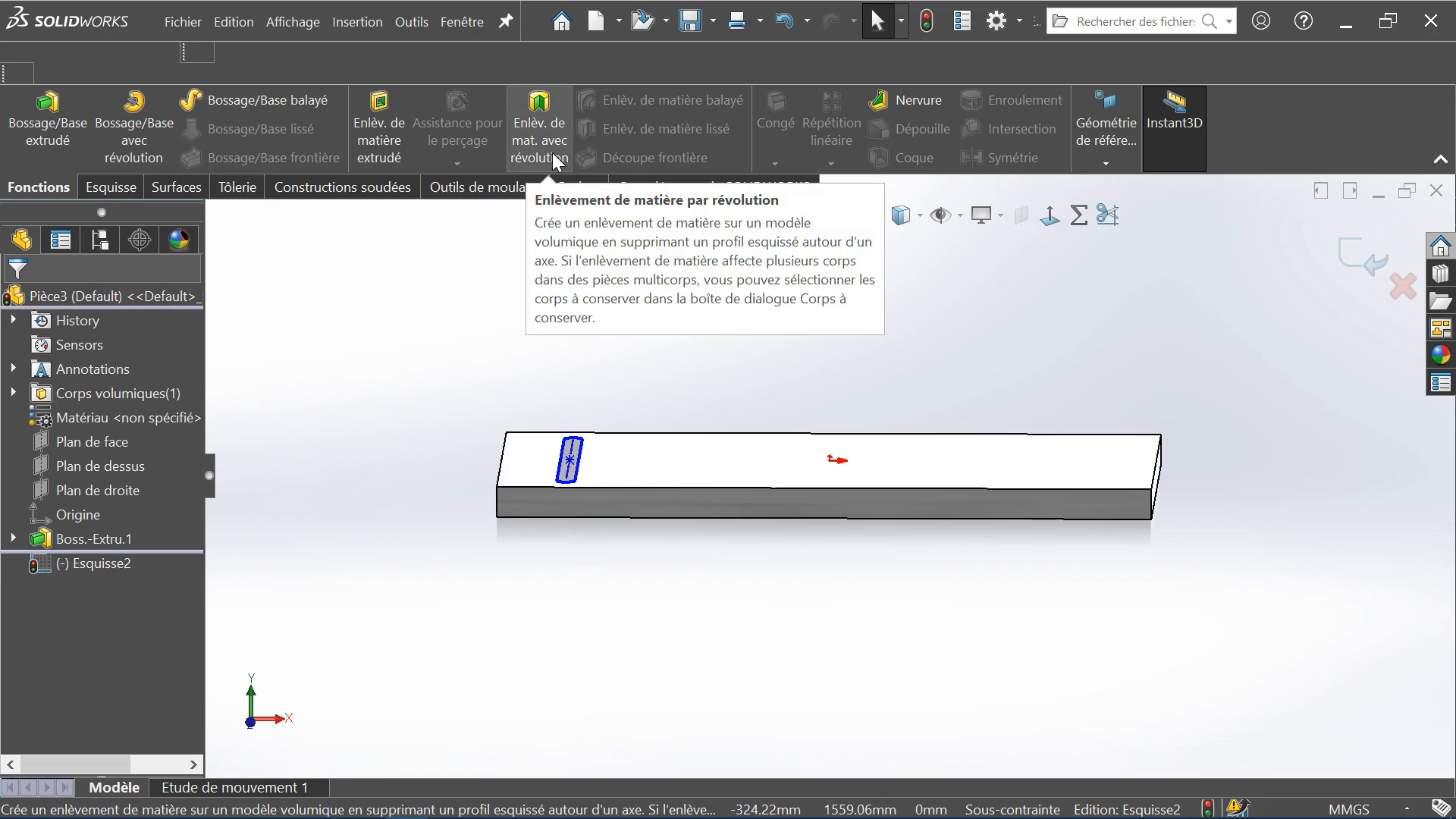
{"action": "left_click", "coordinate": [383, 140]}
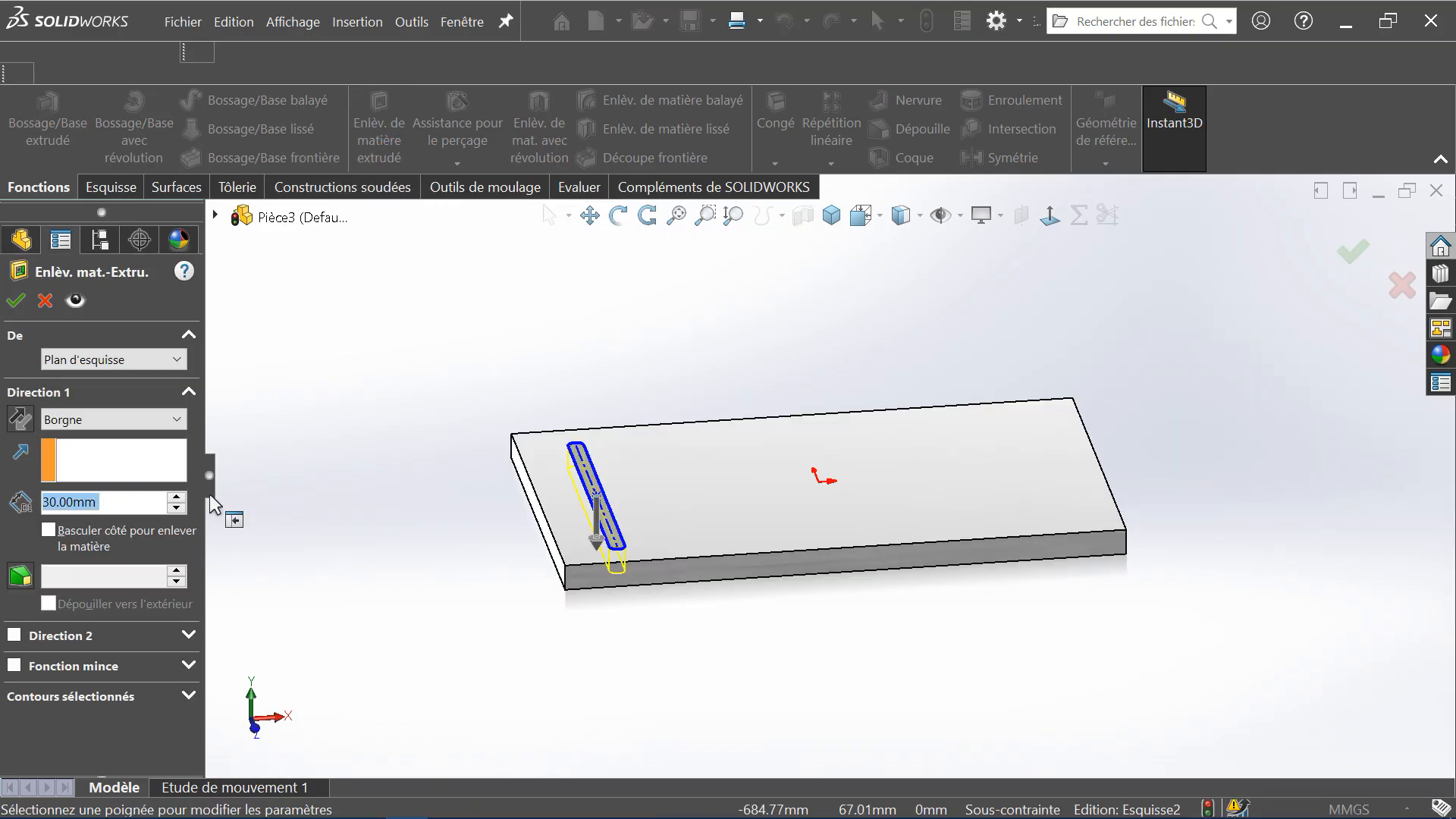
{"action": "left_click_drag", "start_coordinate": [211, 468], "coordinate": [284, 447]}
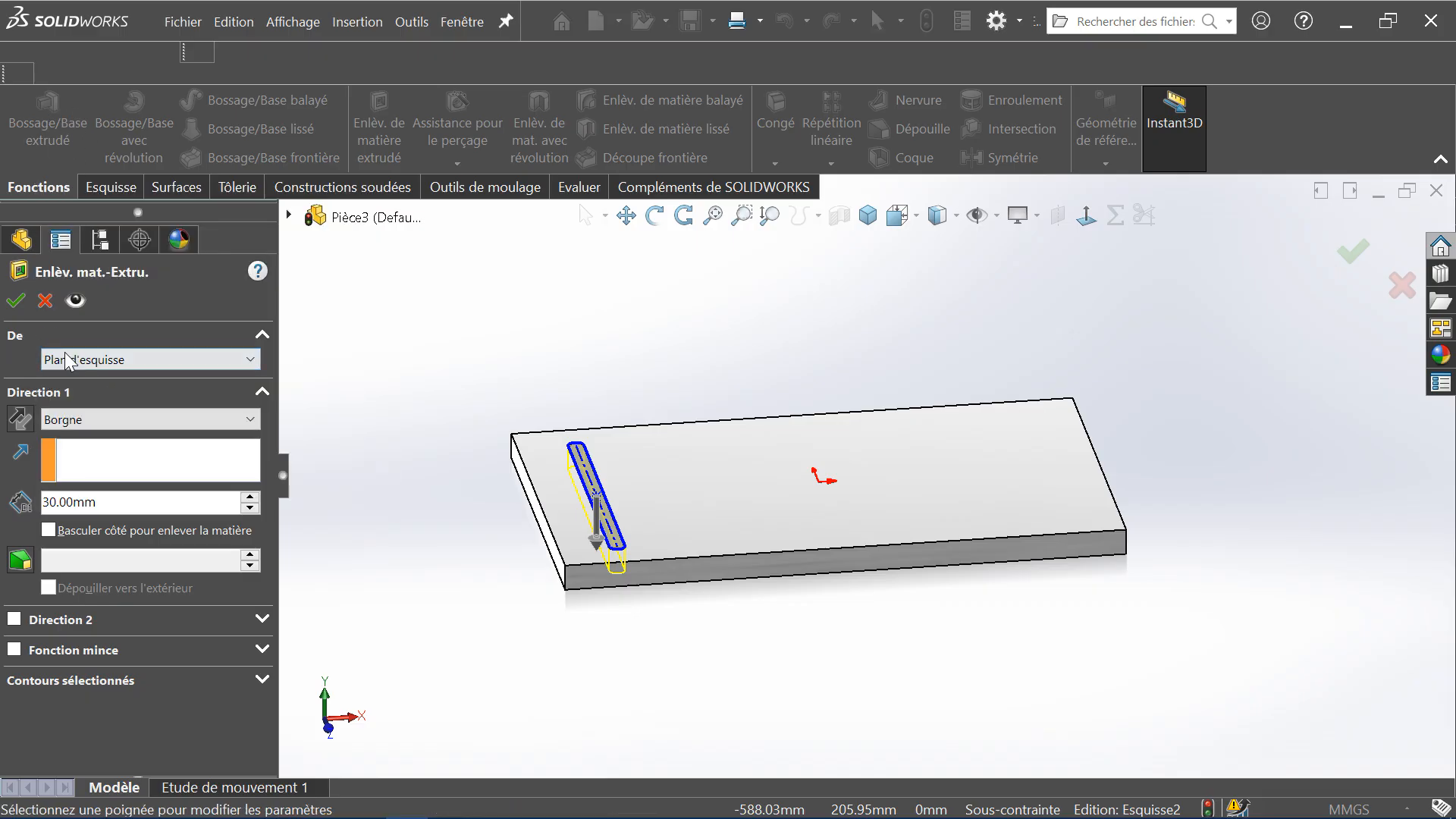
Set the cut's start condition to Décalage with a 15 mm offset from the sketch plane
{"action": "scroll", "coordinate": [618, 533], "scroll_direction": "down", "scroll_amount": 4}
{"action": "middle_click_drag", "start_coordinate": [660, 512], "coordinate": [576, 470]}
{"action": "left_click", "coordinate": [193, 352]}
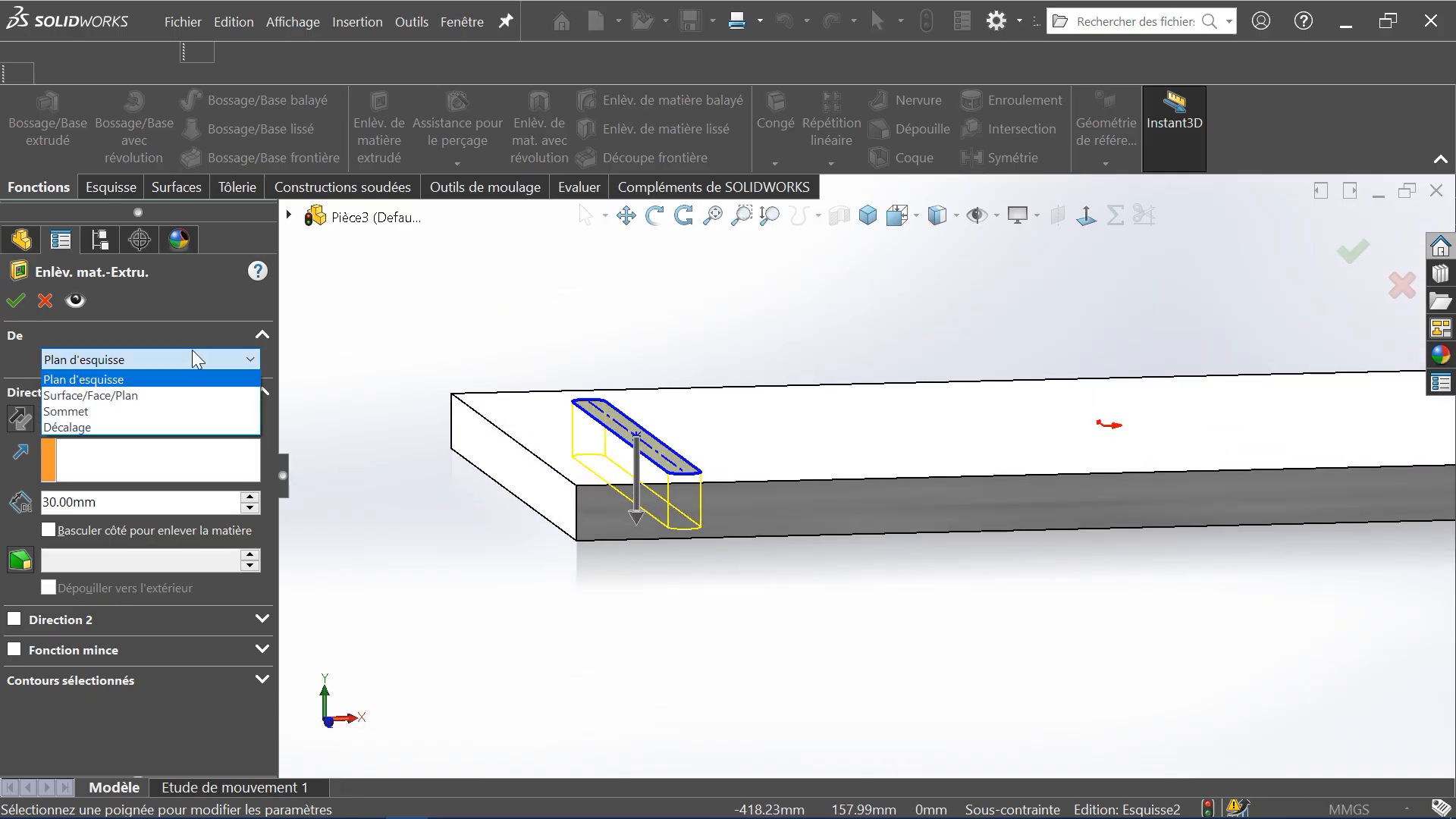
{"action": "left_click", "coordinate": [90, 426]}
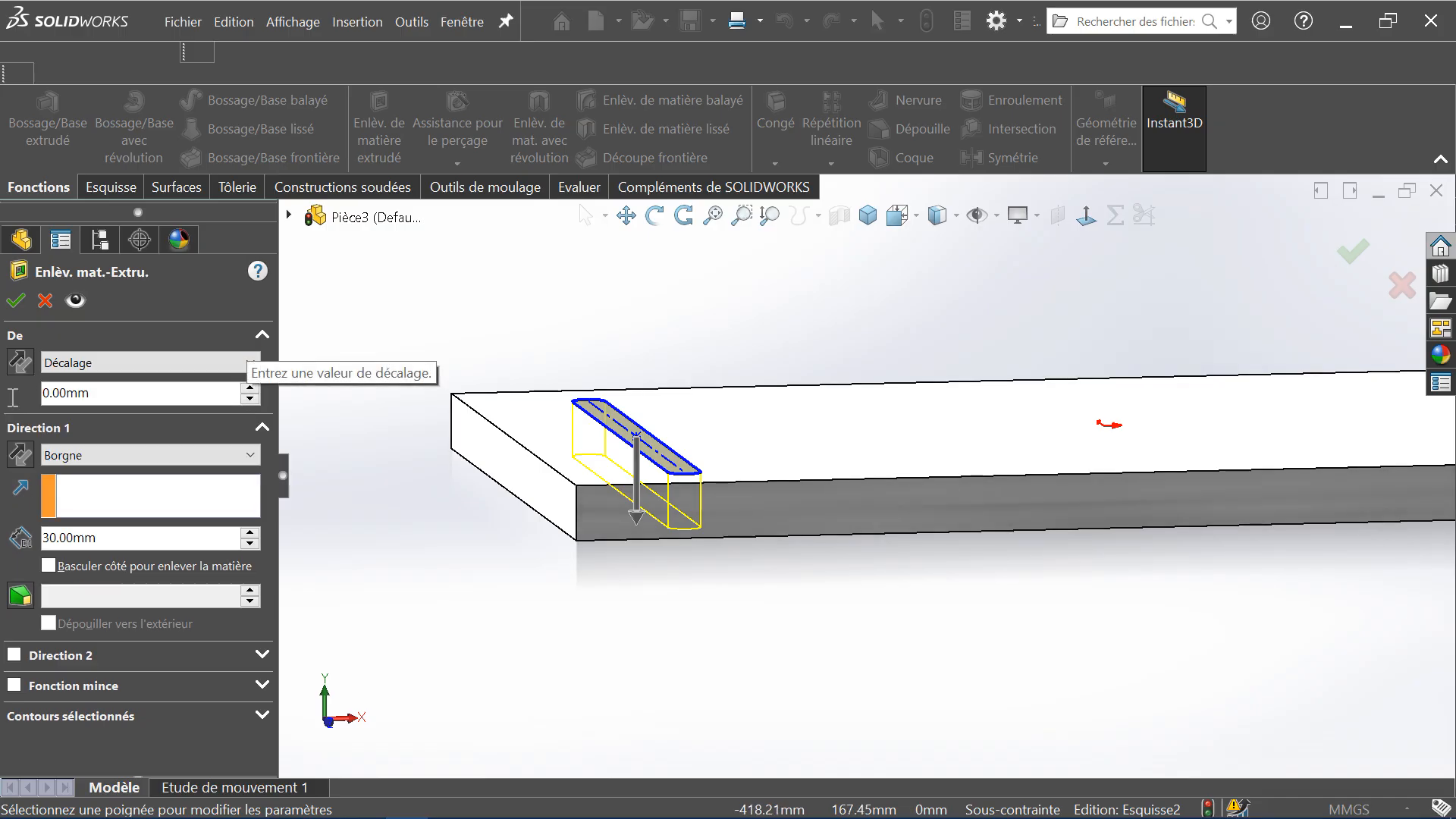
{"action": "double_click", "coordinate": [53, 393]}
{"action": "type", "text": "&("}
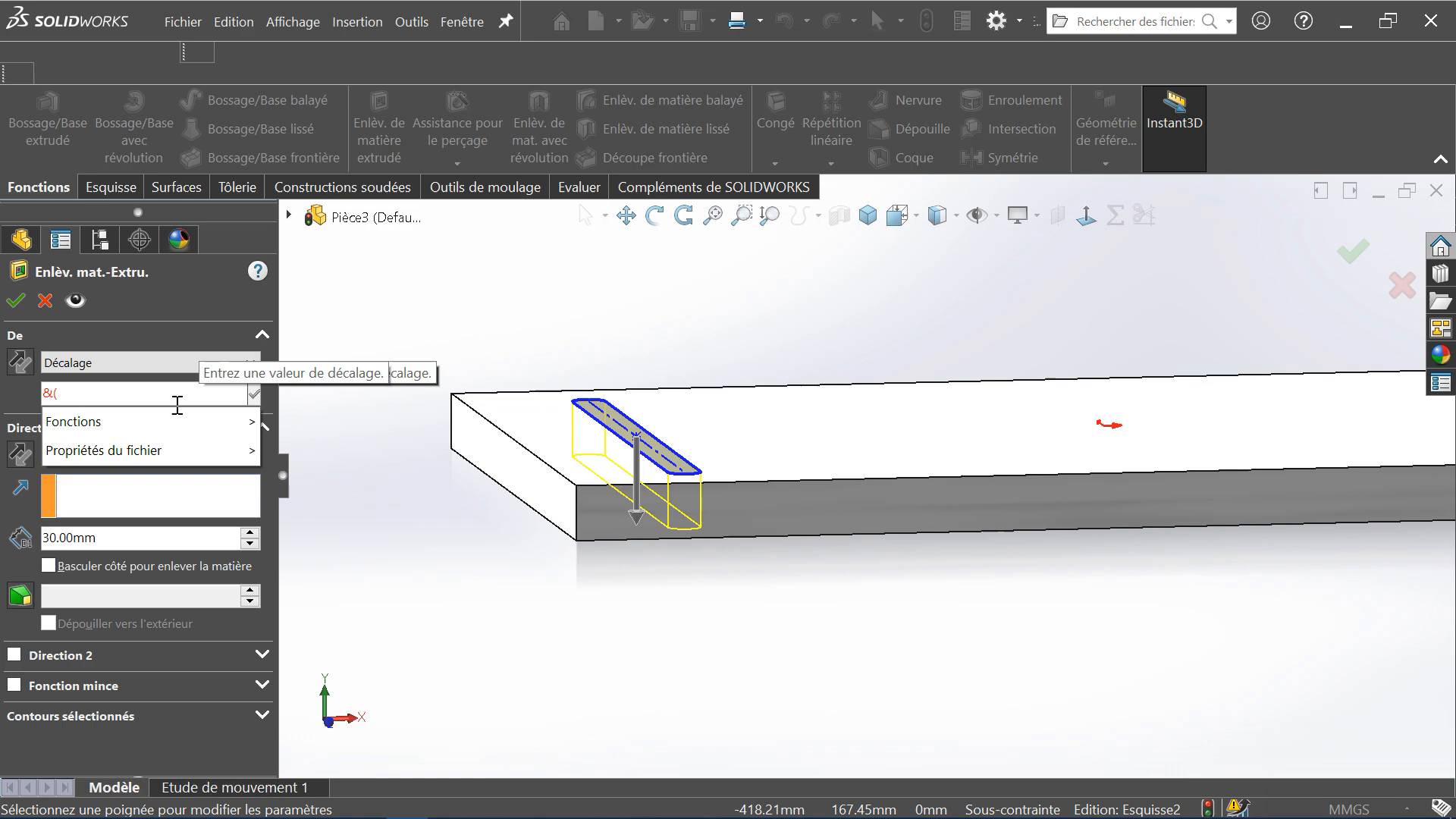
{"action": "left_click", "coordinate": [177, 402]}
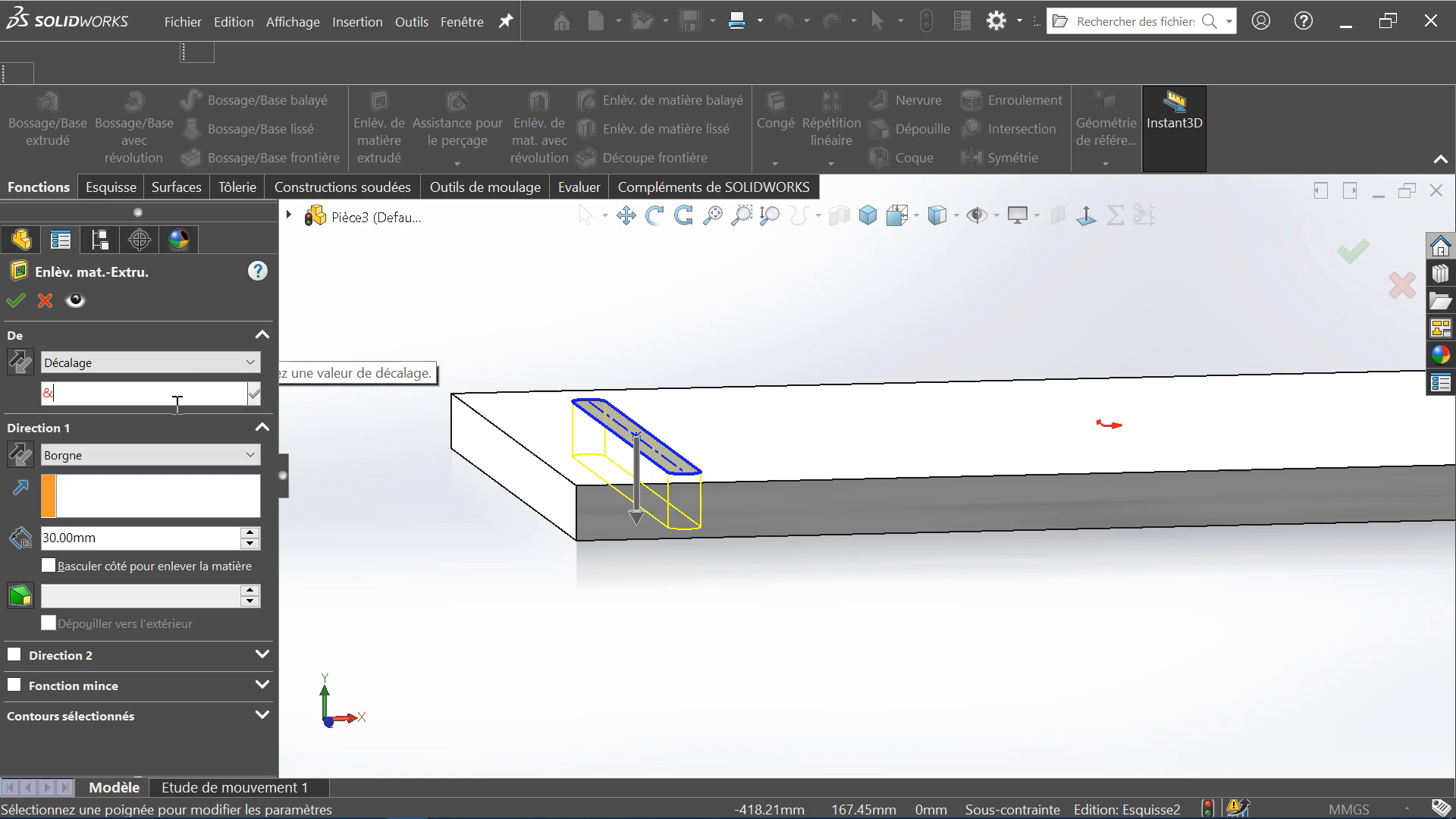
{"action": "key", "text": "BackSpace"}
{"action": "type", "text": "15"}
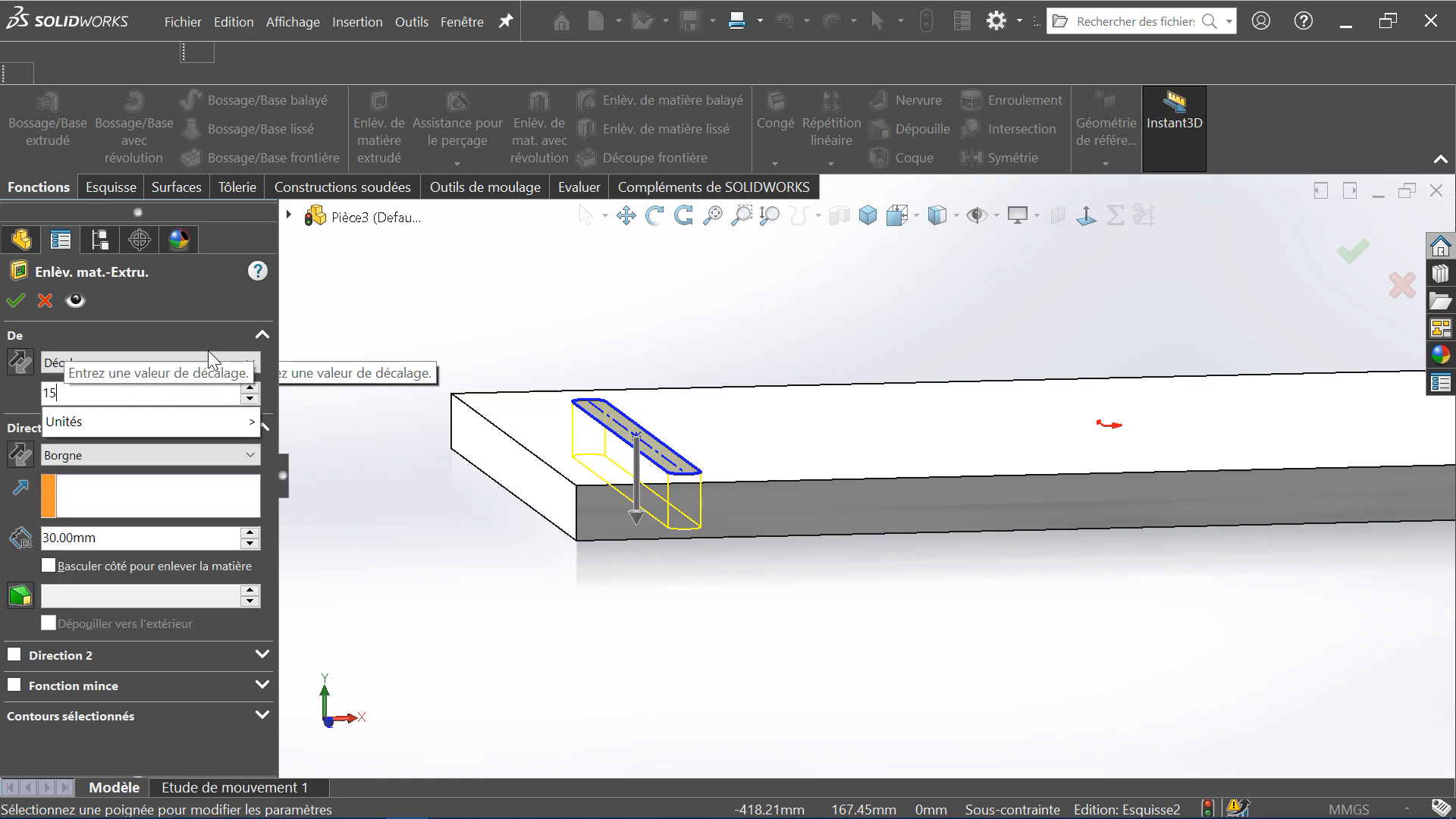
{"action": "key", "text": "Return"}
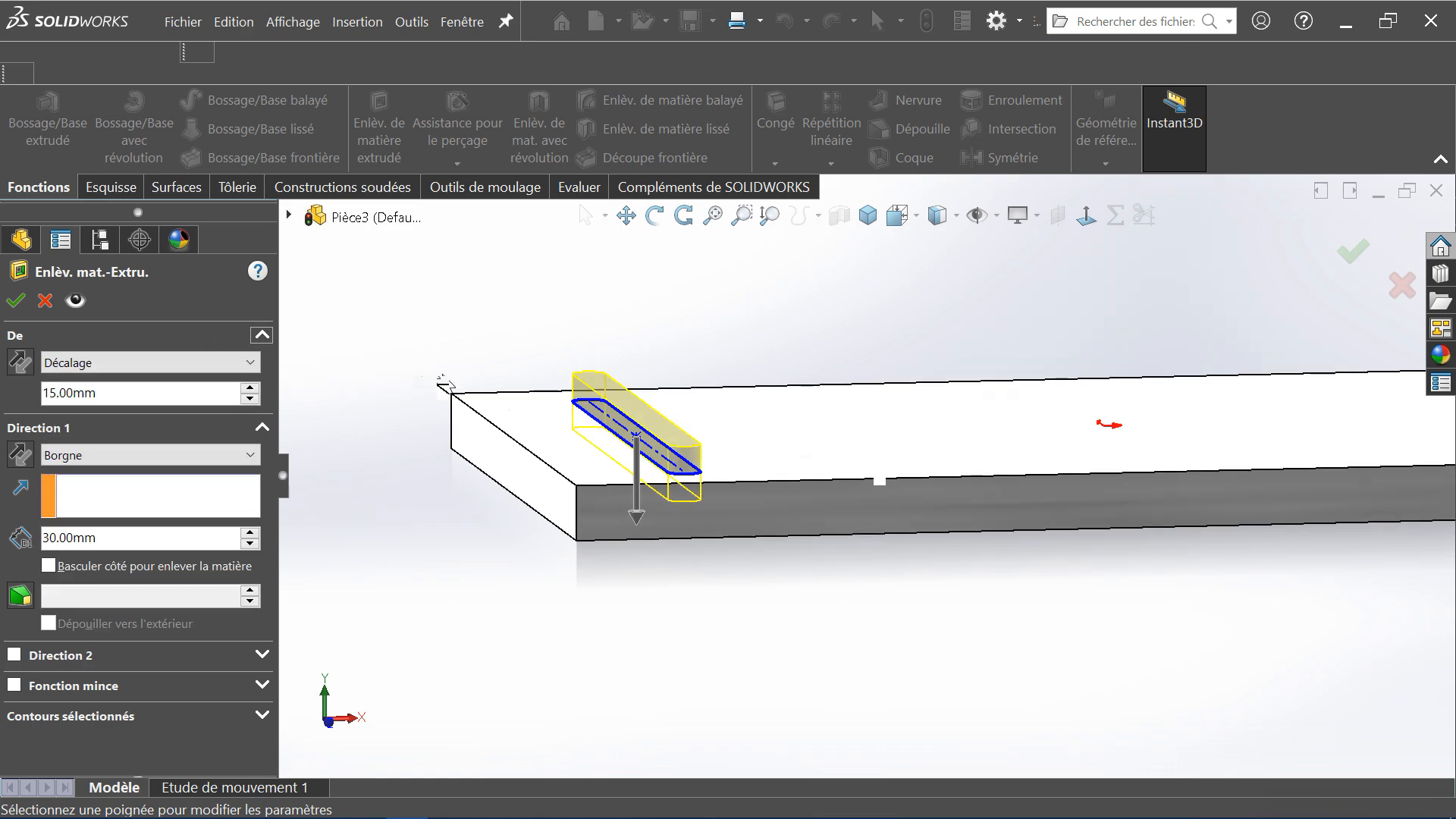
{"action": "middle_click_drag", "start_coordinate": [443, 382], "coordinate": [533, 410]}
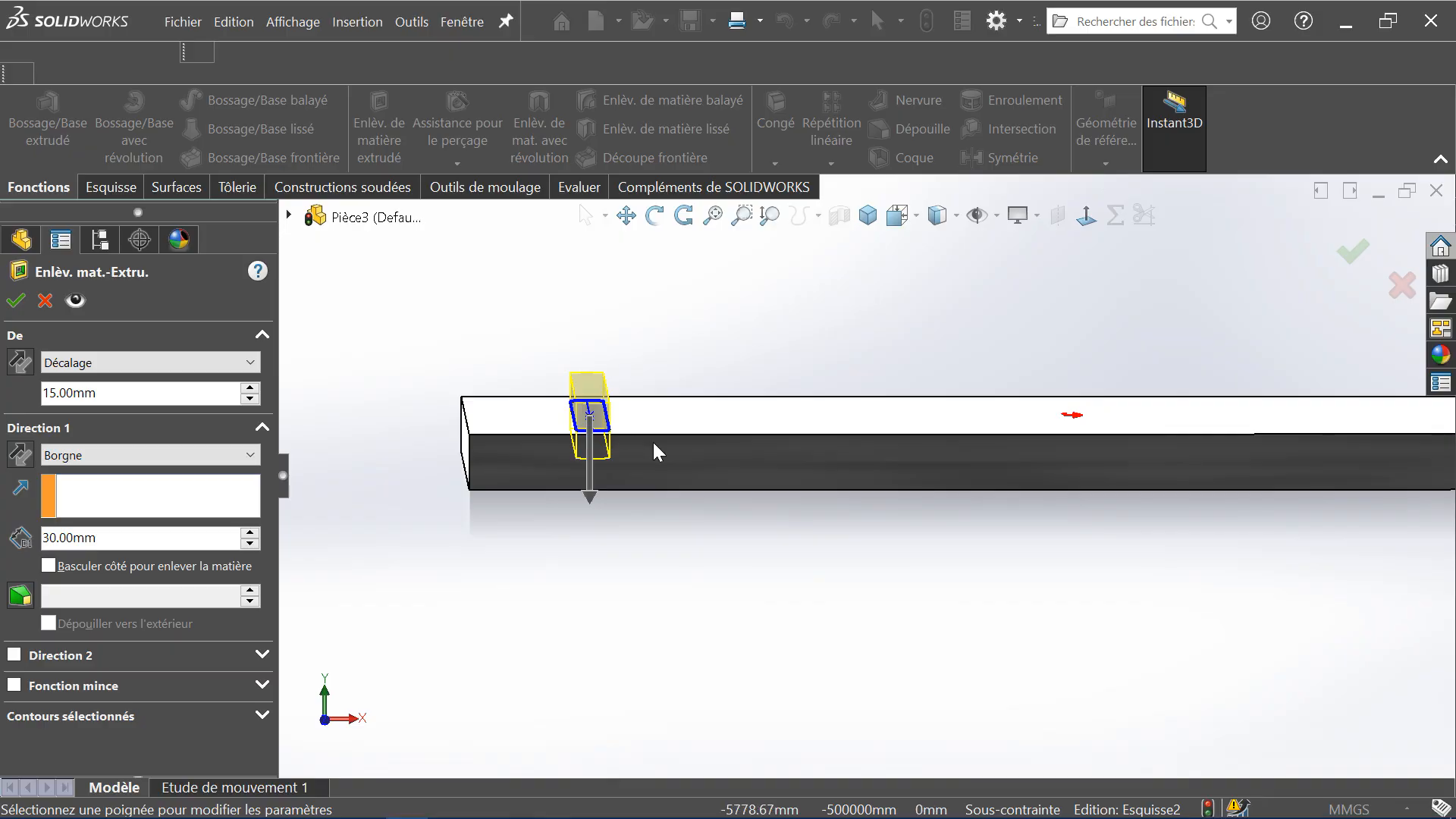
Reverse the direction of the cut's 15 mm start offset so it goes down into the plate
{"action": "middle_click_drag", "start_coordinate": [657, 452], "coordinate": [682, 428]}
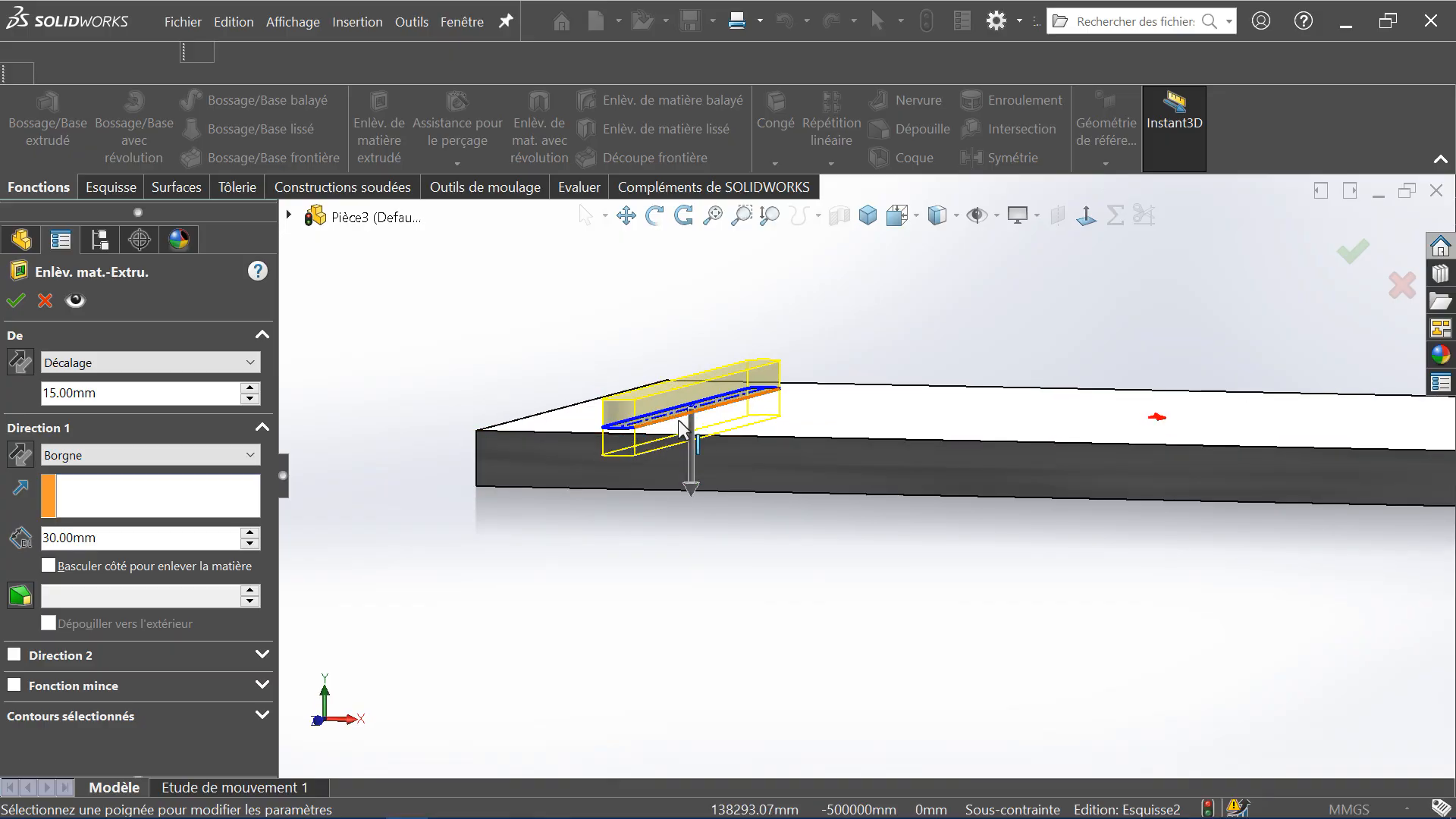
{"action": "left_click", "coordinate": [21, 362]}
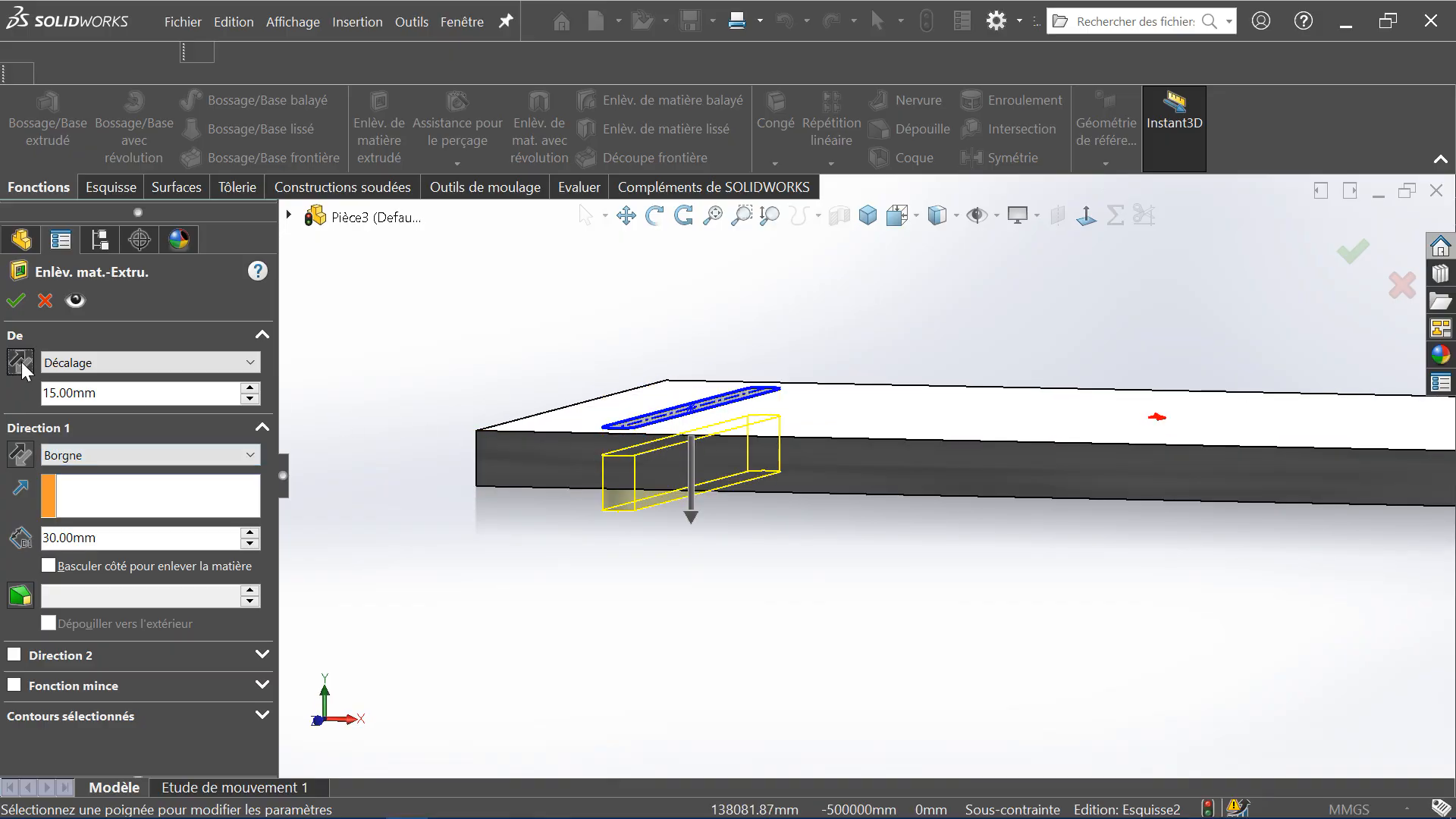
{"action": "middle_click_drag", "start_coordinate": [633, 536], "coordinate": [687, 463]}
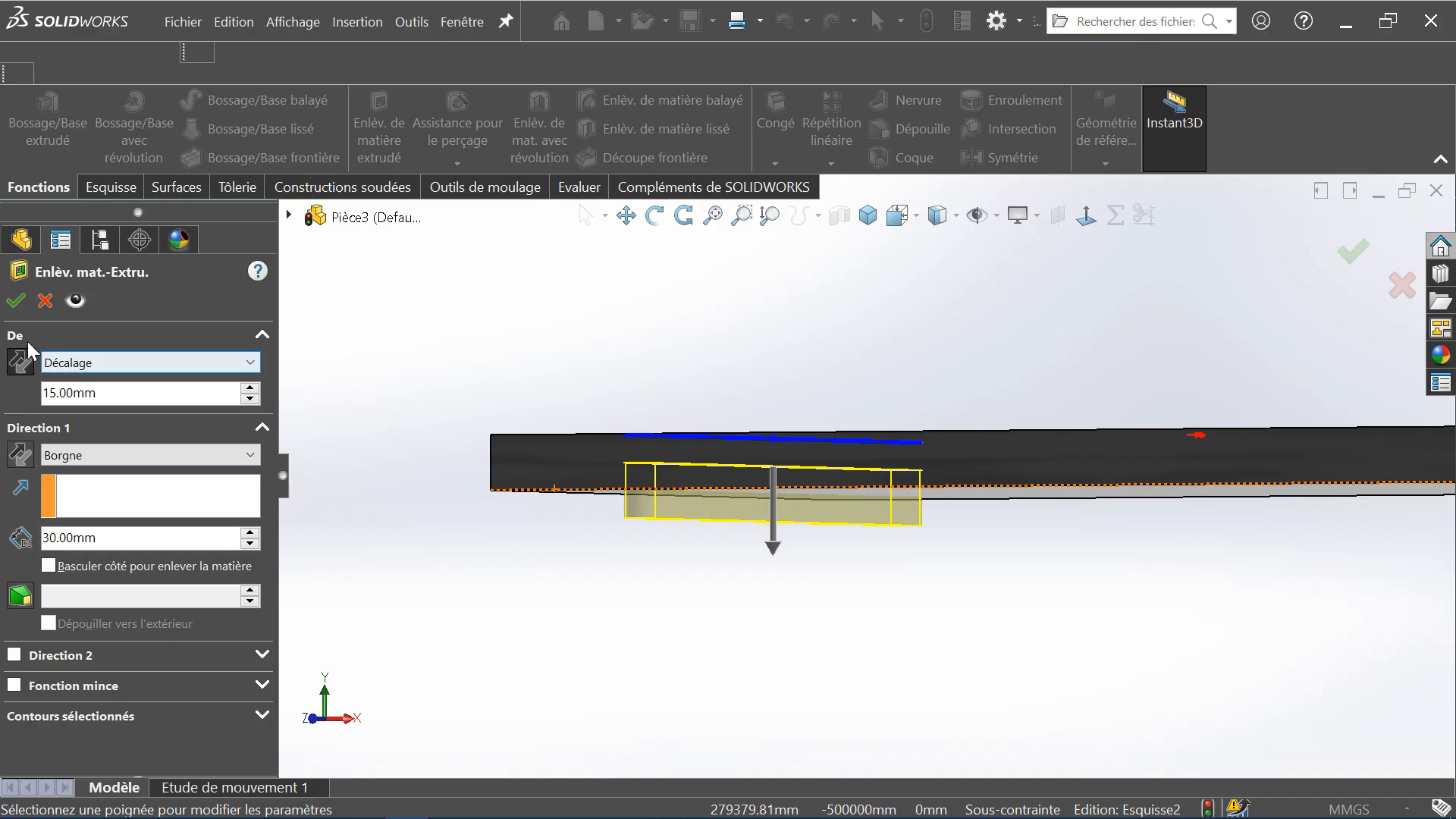
Set the cut's start condition back to Plan d'esquisse
{"action": "left_click", "coordinate": [150, 363]}
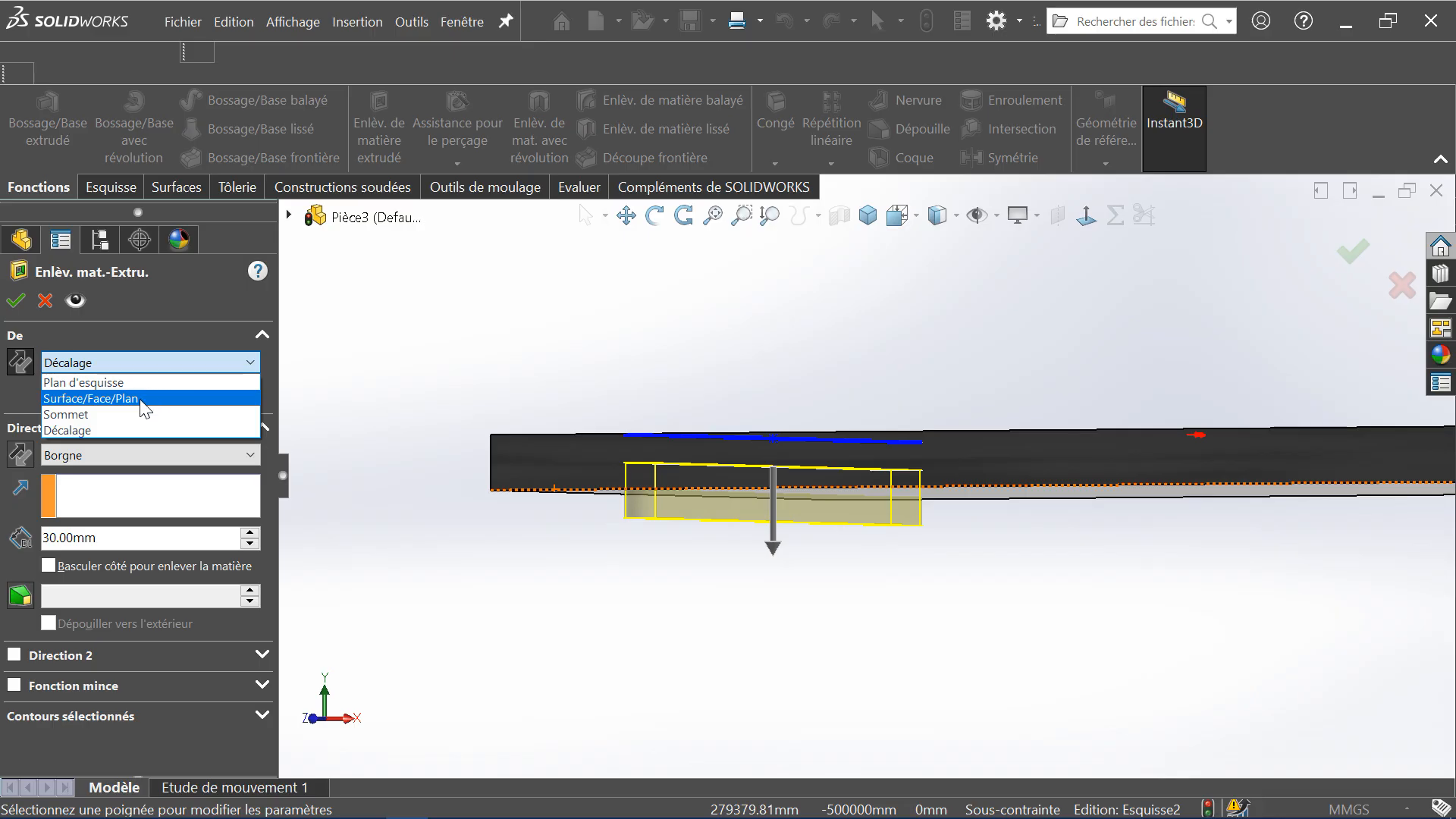
{"action": "left_click", "coordinate": [24, 388]}
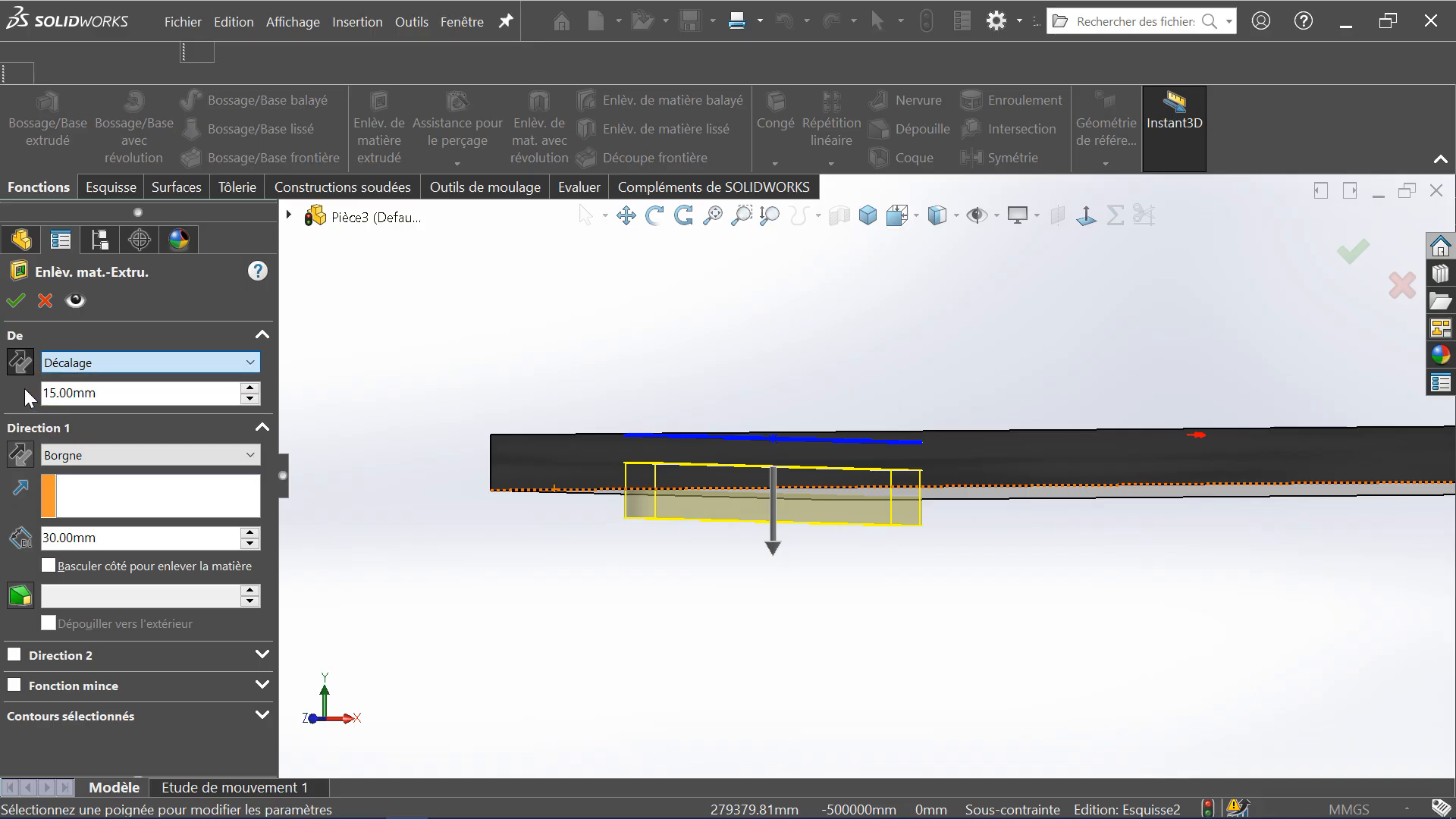
{"action": "left_click", "coordinate": [81, 364]}
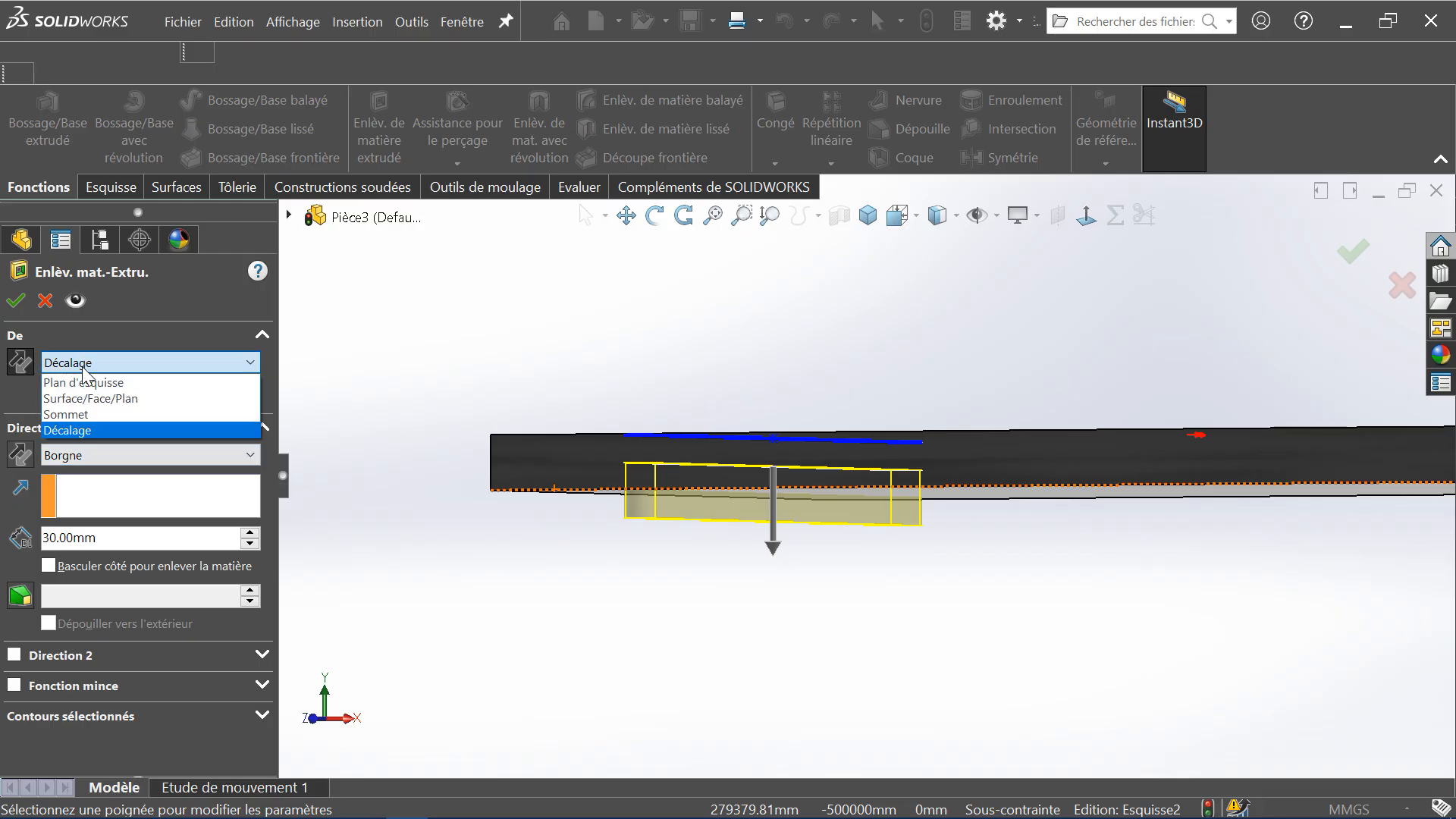
{"action": "left_click", "coordinate": [60, 378]}
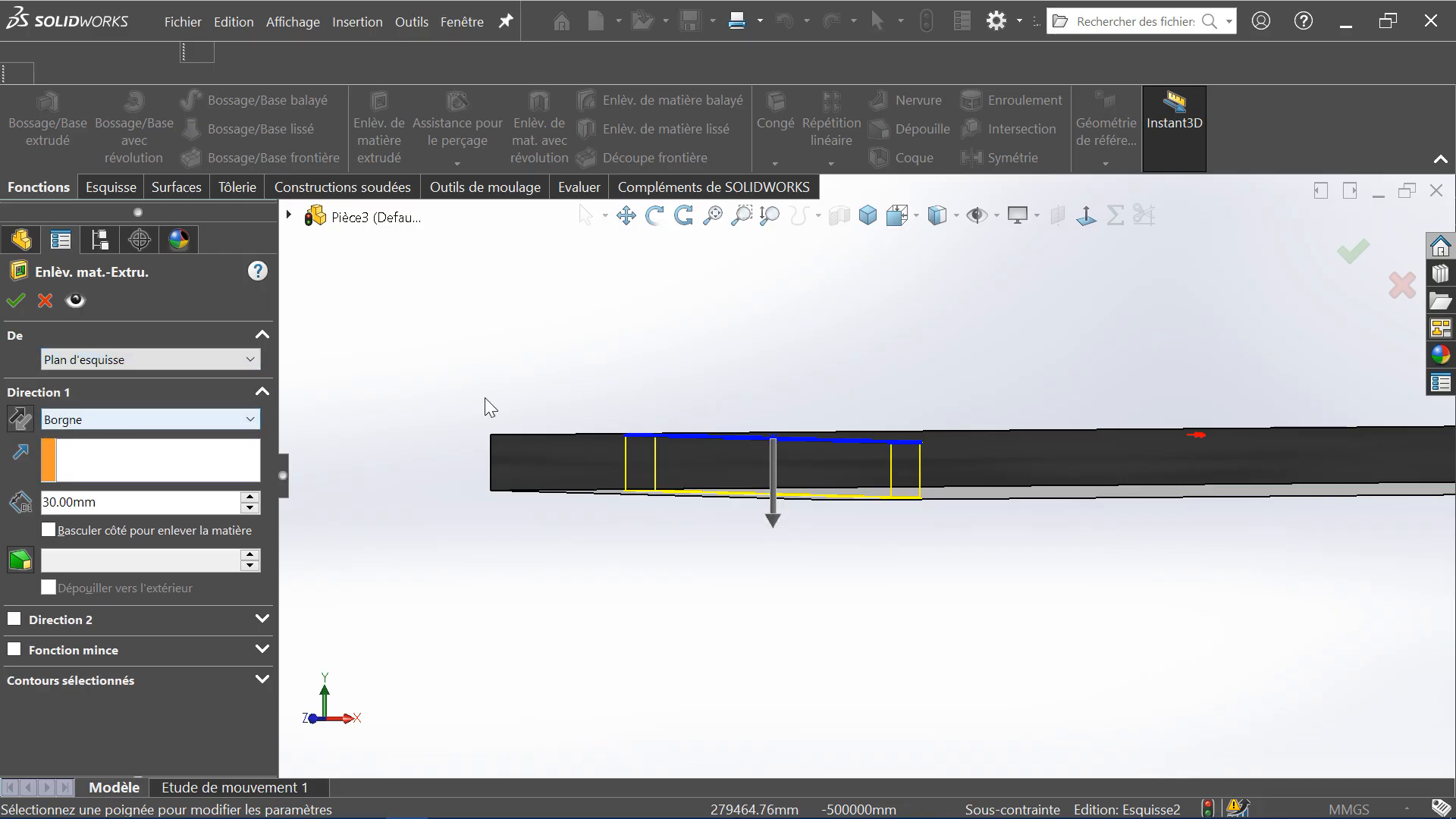
{"action": "mouse_move", "coordinate": [630, 409]}
{"action": "middle_mouse_down"}
{"action": "mouse_move", "coordinate": [666, 461]}
{"action": "mouse_move", "coordinate": [664, 442]}
{"action": "middle_mouse_up"}
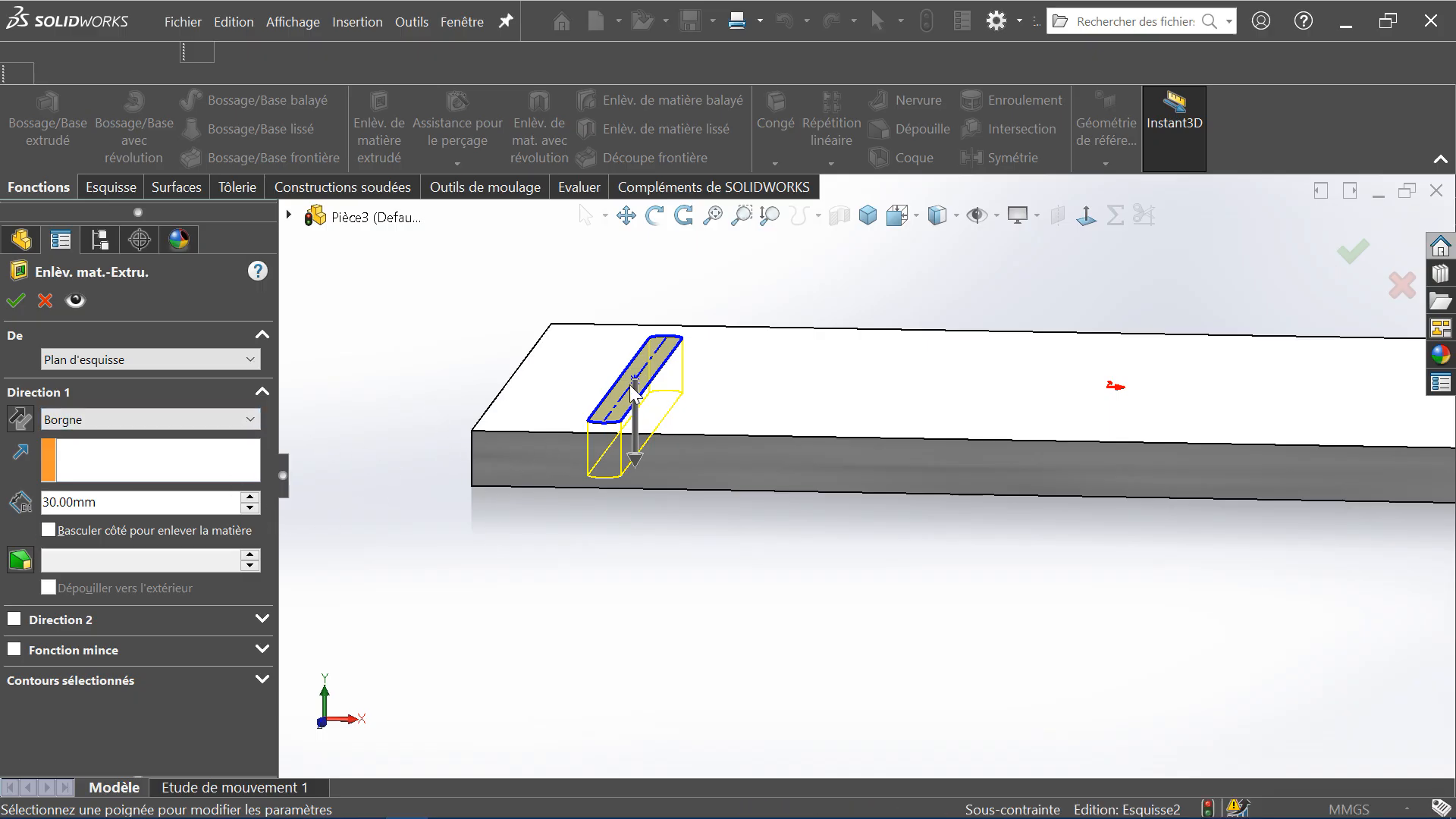
Try the A travers tout and A travers tout - Les deux end conditions, leaving both directions set to A travers tout
{"action": "left_click", "coordinate": [106, 420]}
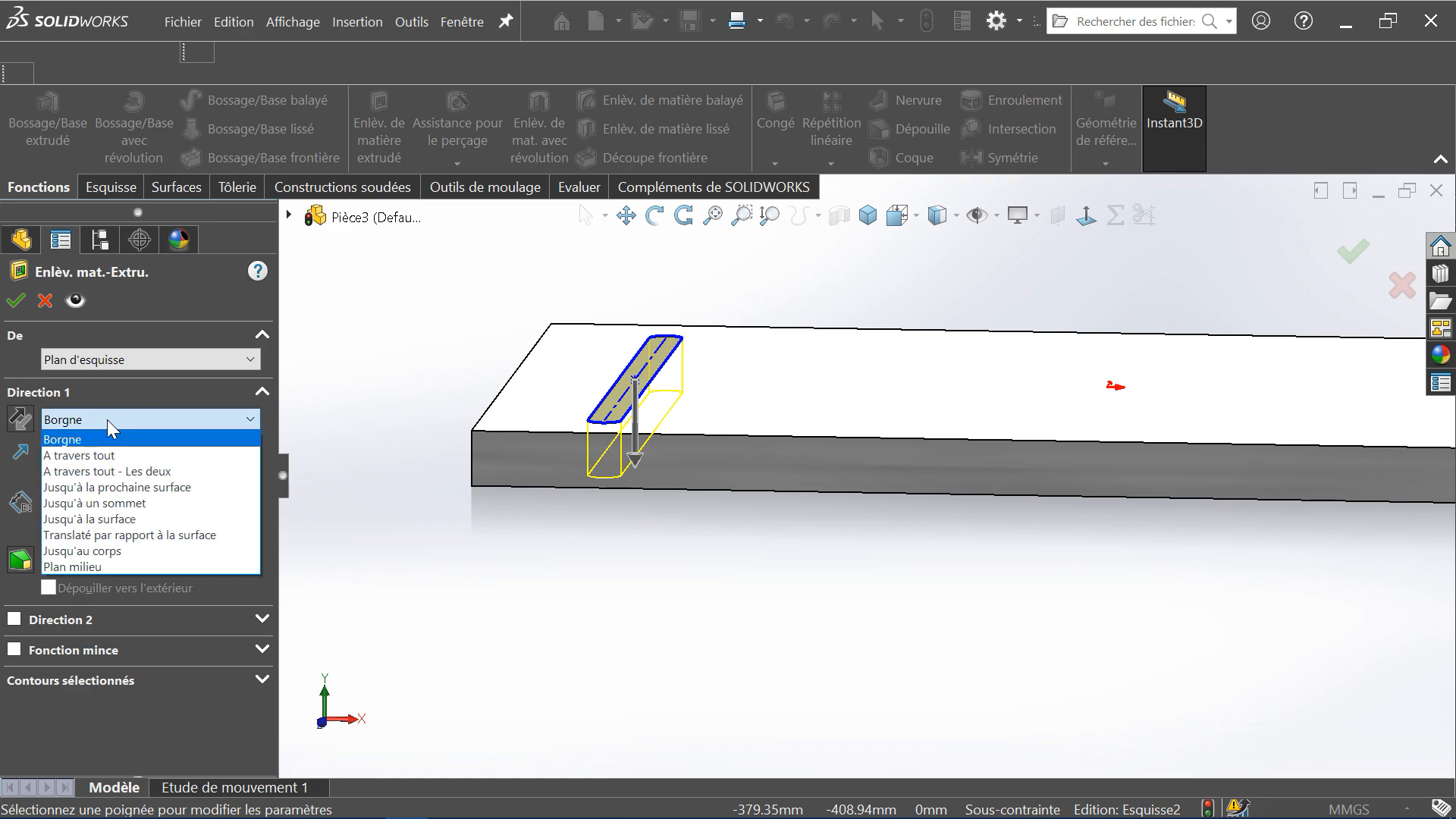
{"action": "left_click", "coordinate": [106, 456]}
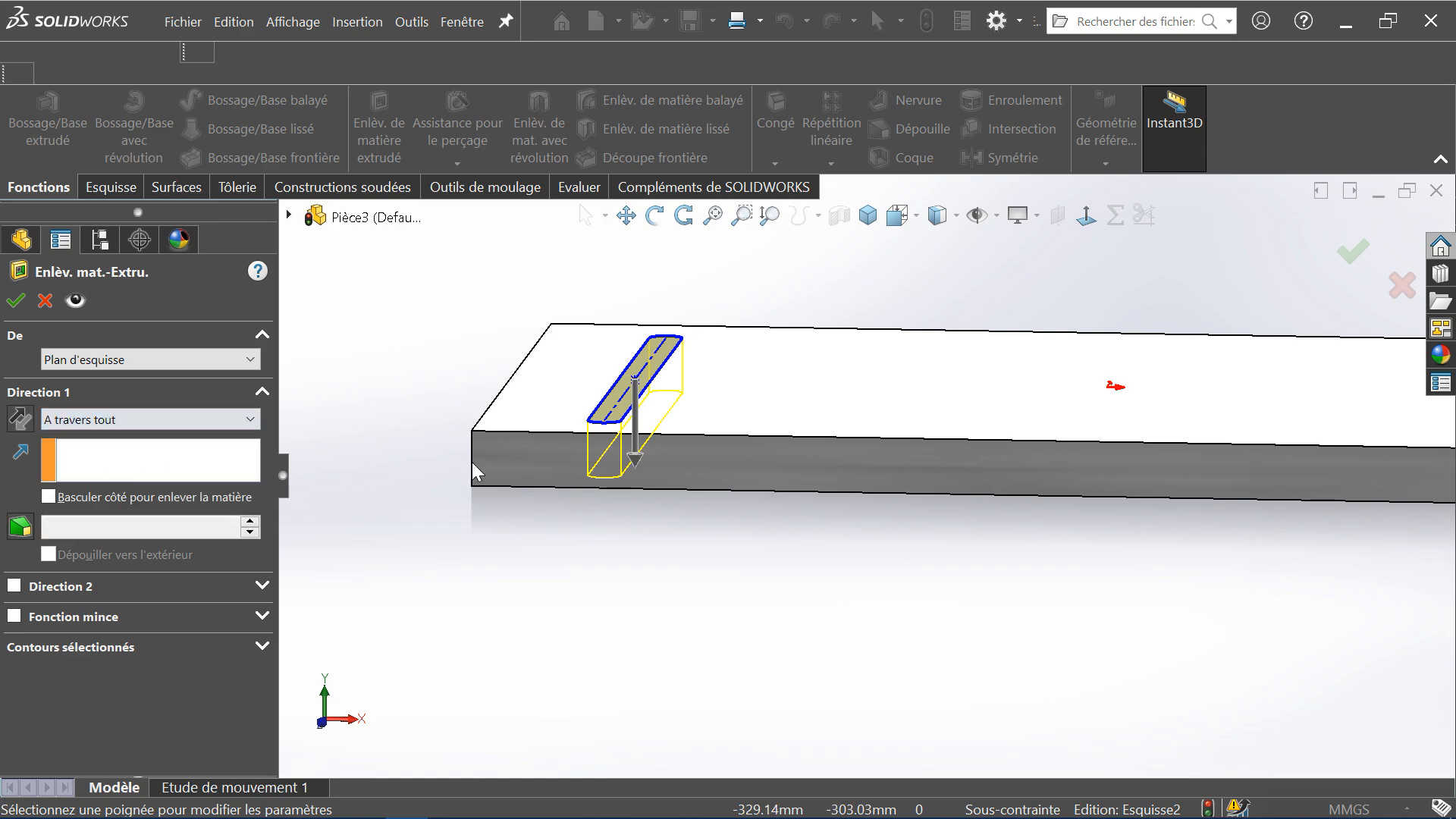
{"action": "left_click", "coordinate": [180, 465]}
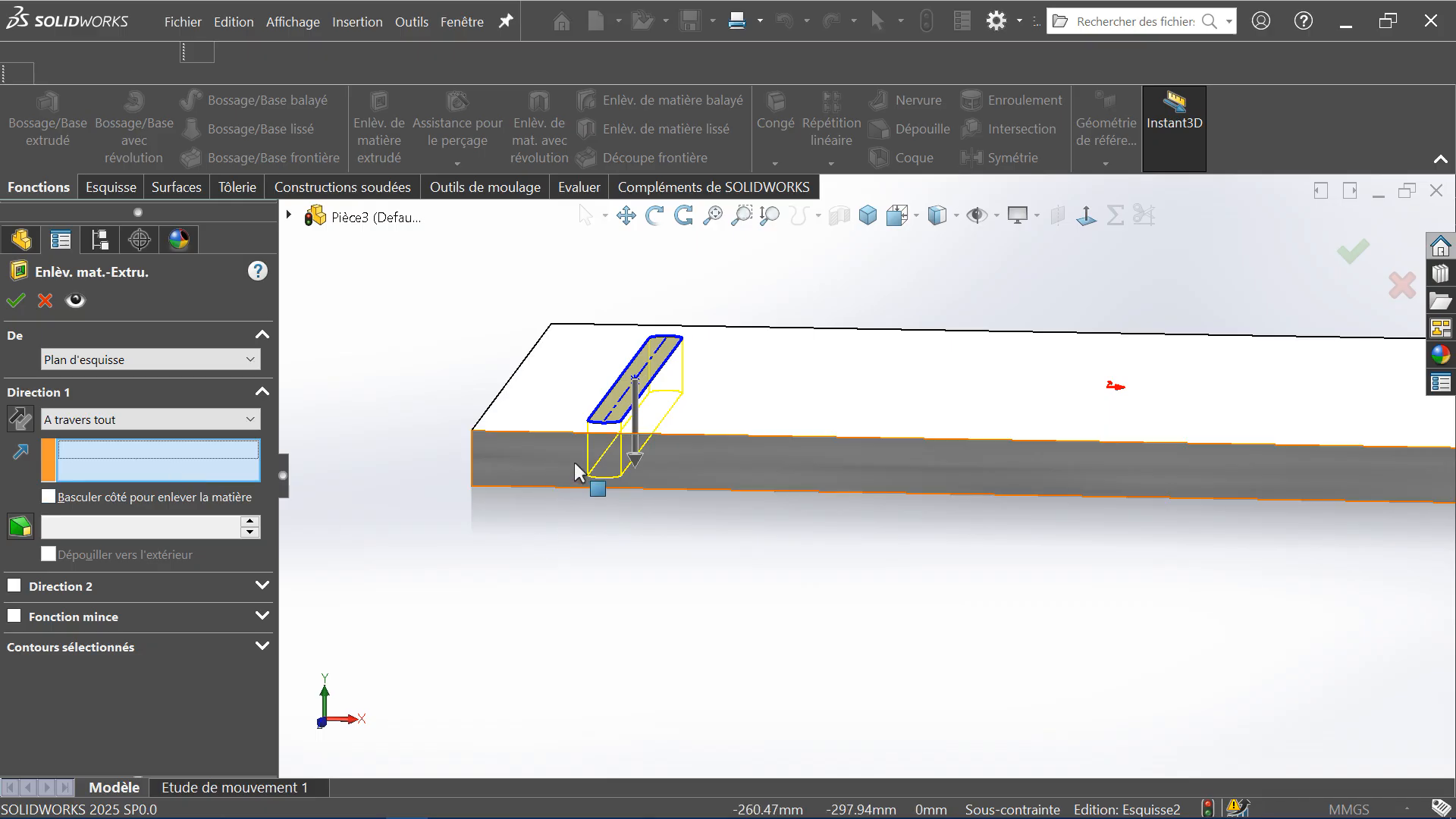
{"action": "left_click", "coordinate": [221, 414]}
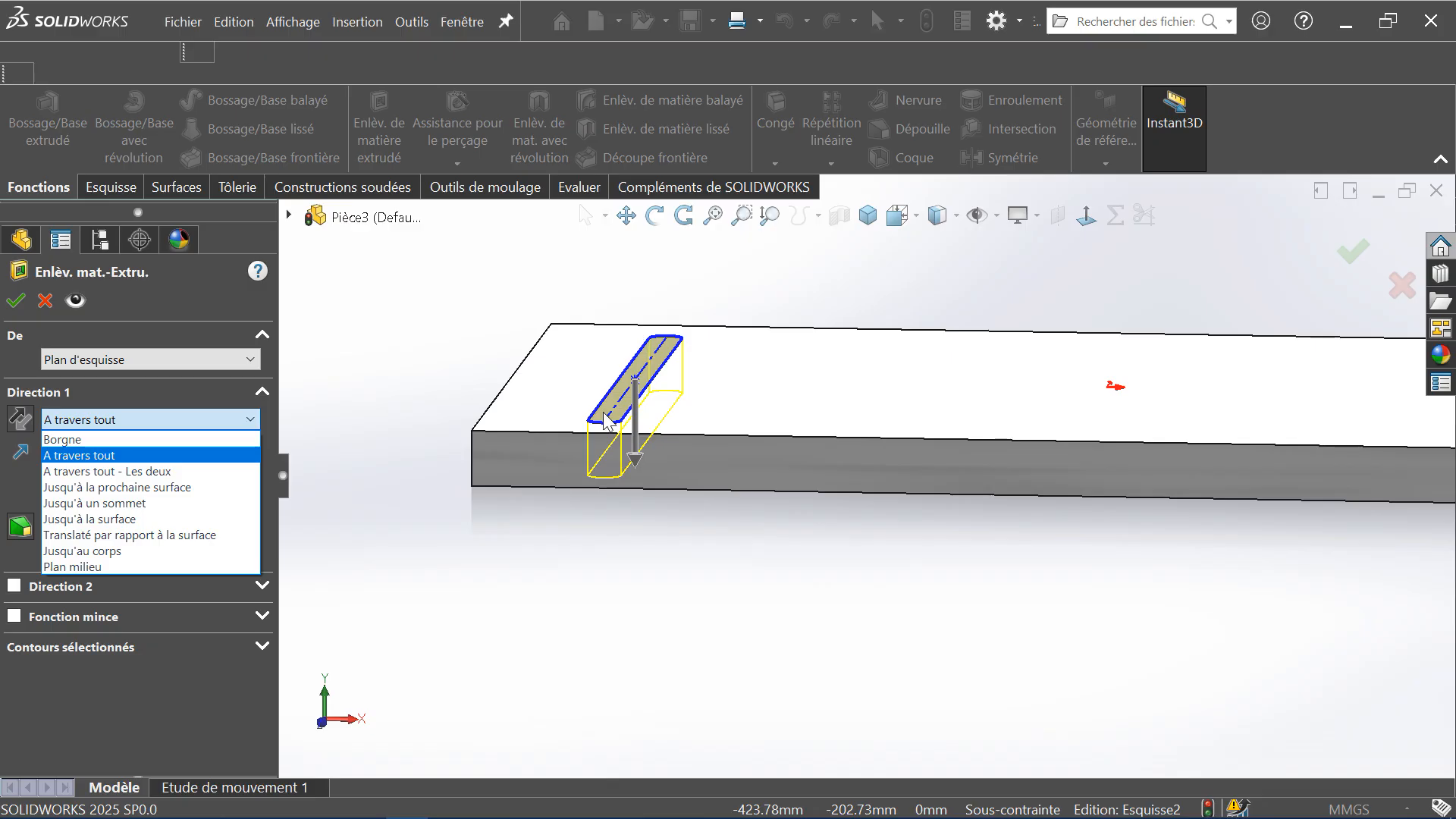
{"action": "left_click", "coordinate": [112, 471]}
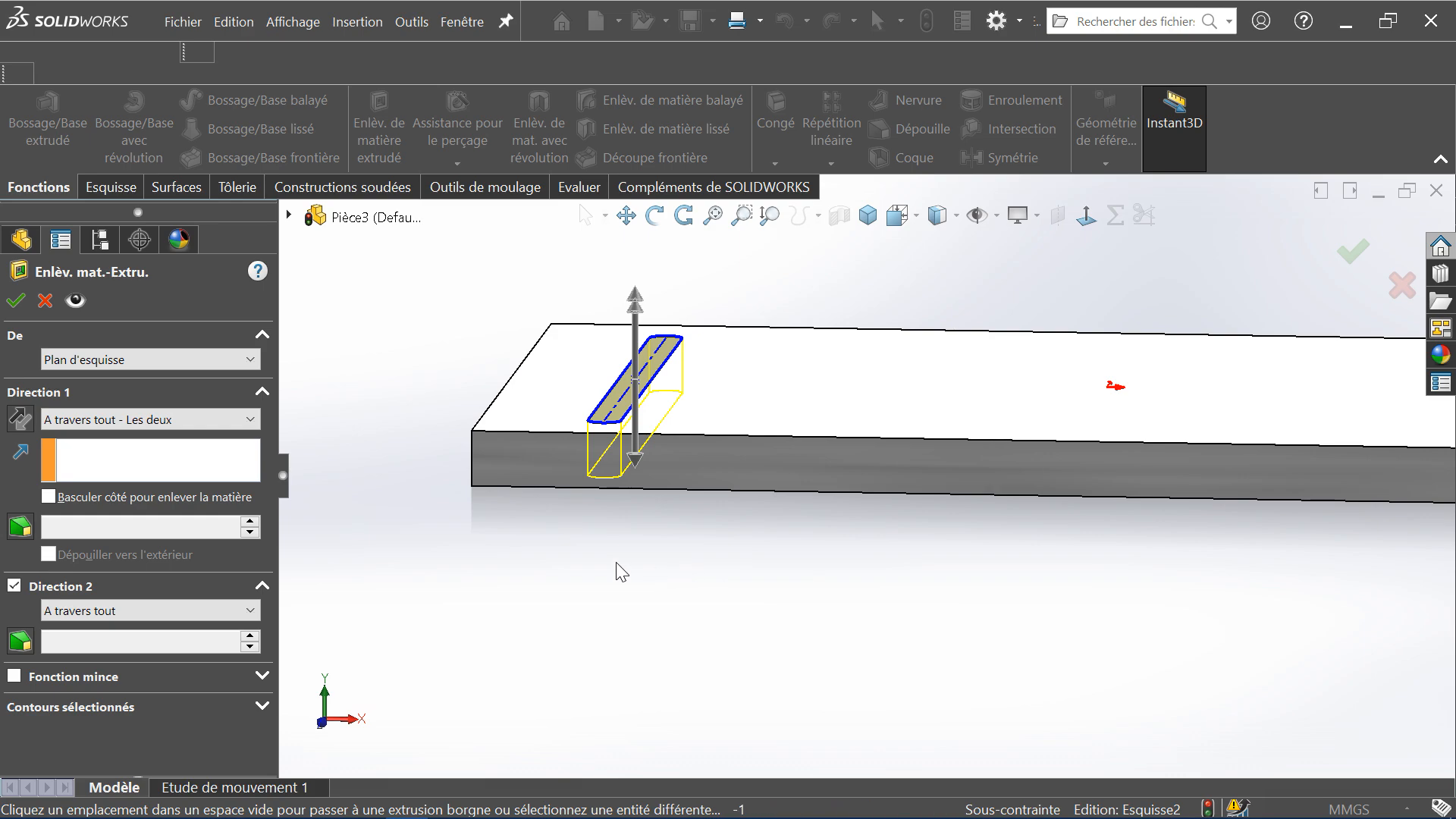
{"action": "left_click", "coordinate": [225, 421]}
{"action": "left_click", "coordinate": [144, 448]}
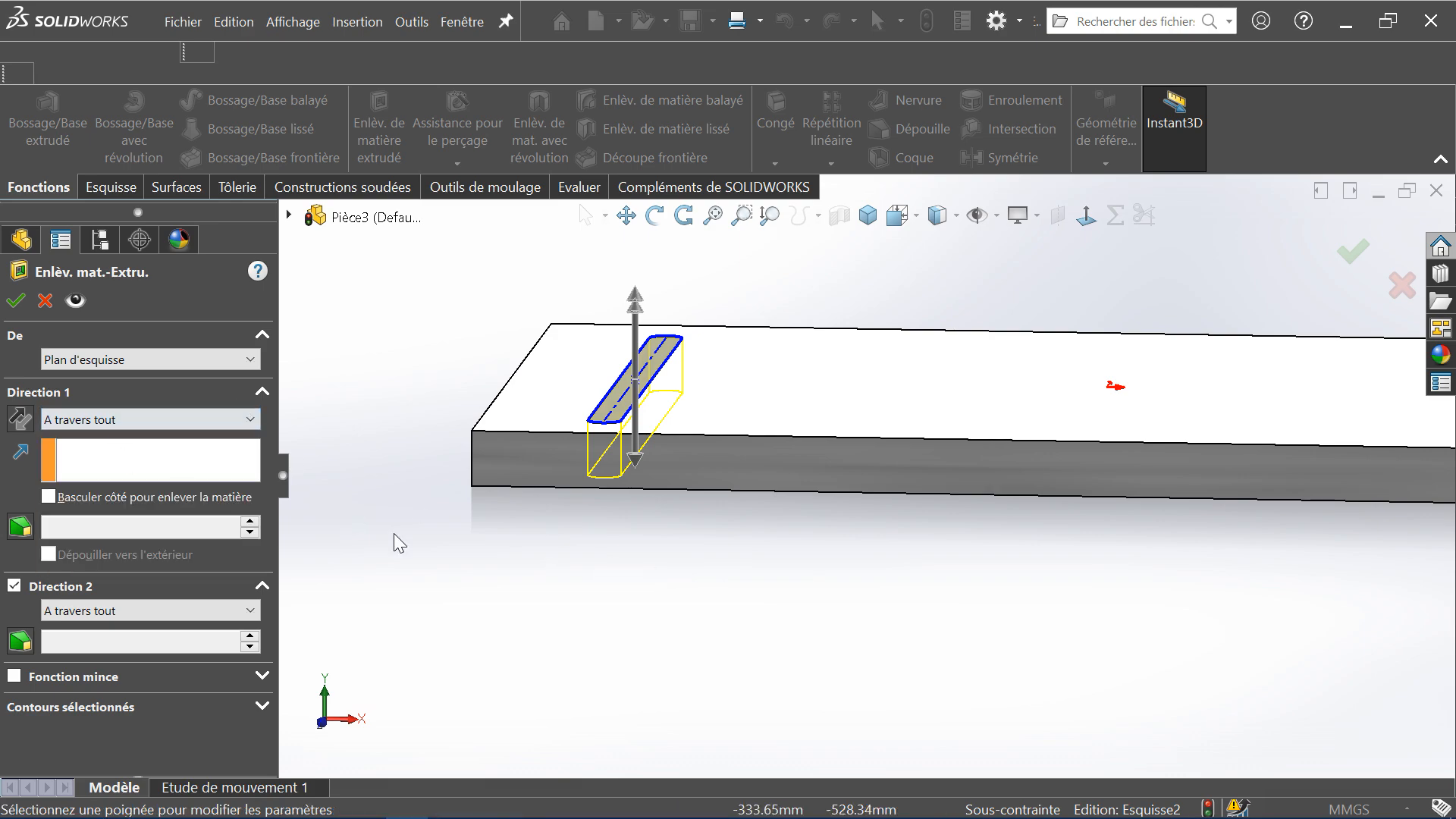
{"action": "left_click", "coordinate": [157, 420]}
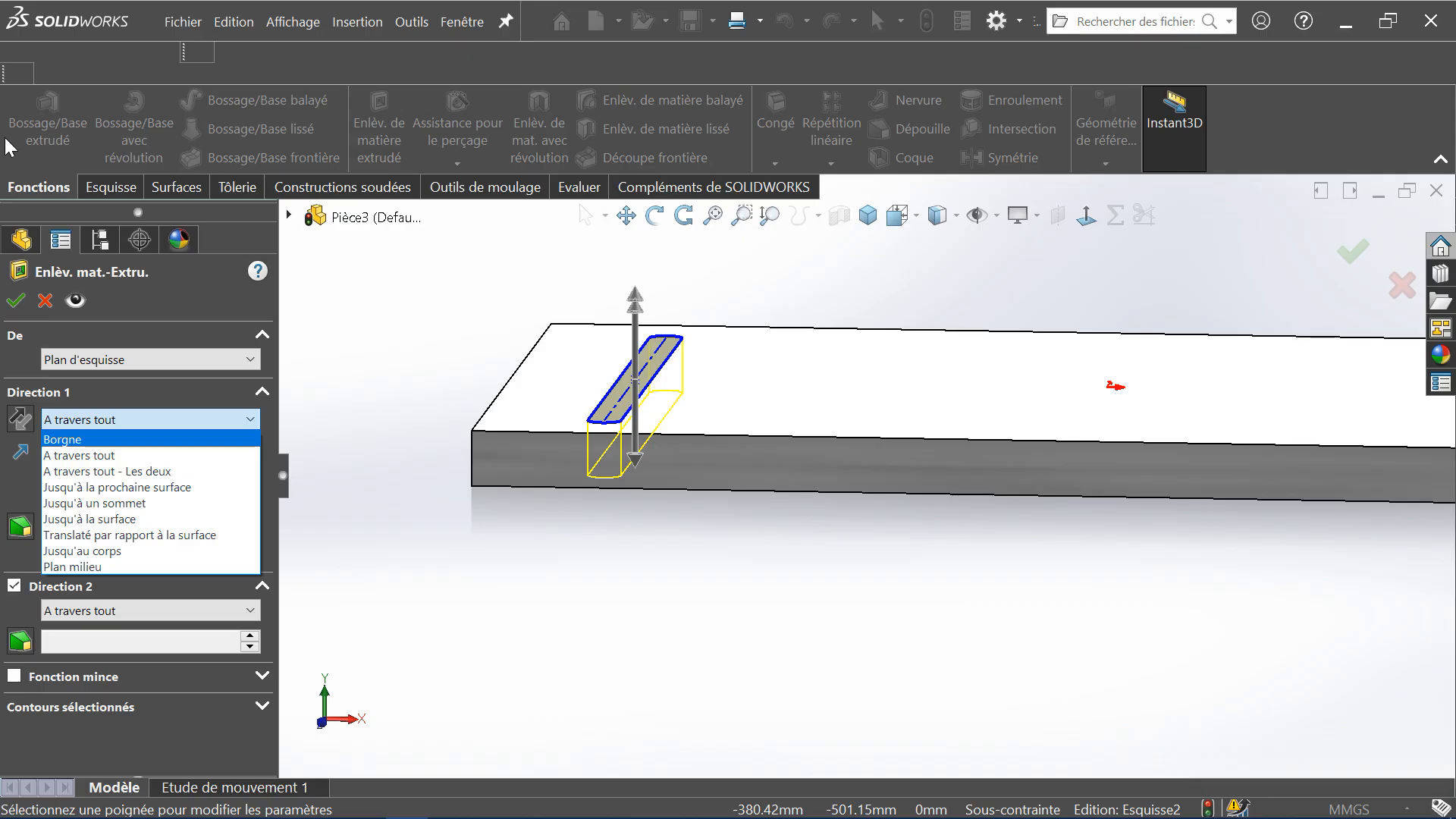
{"action": "left_click", "coordinate": [135, 384]}
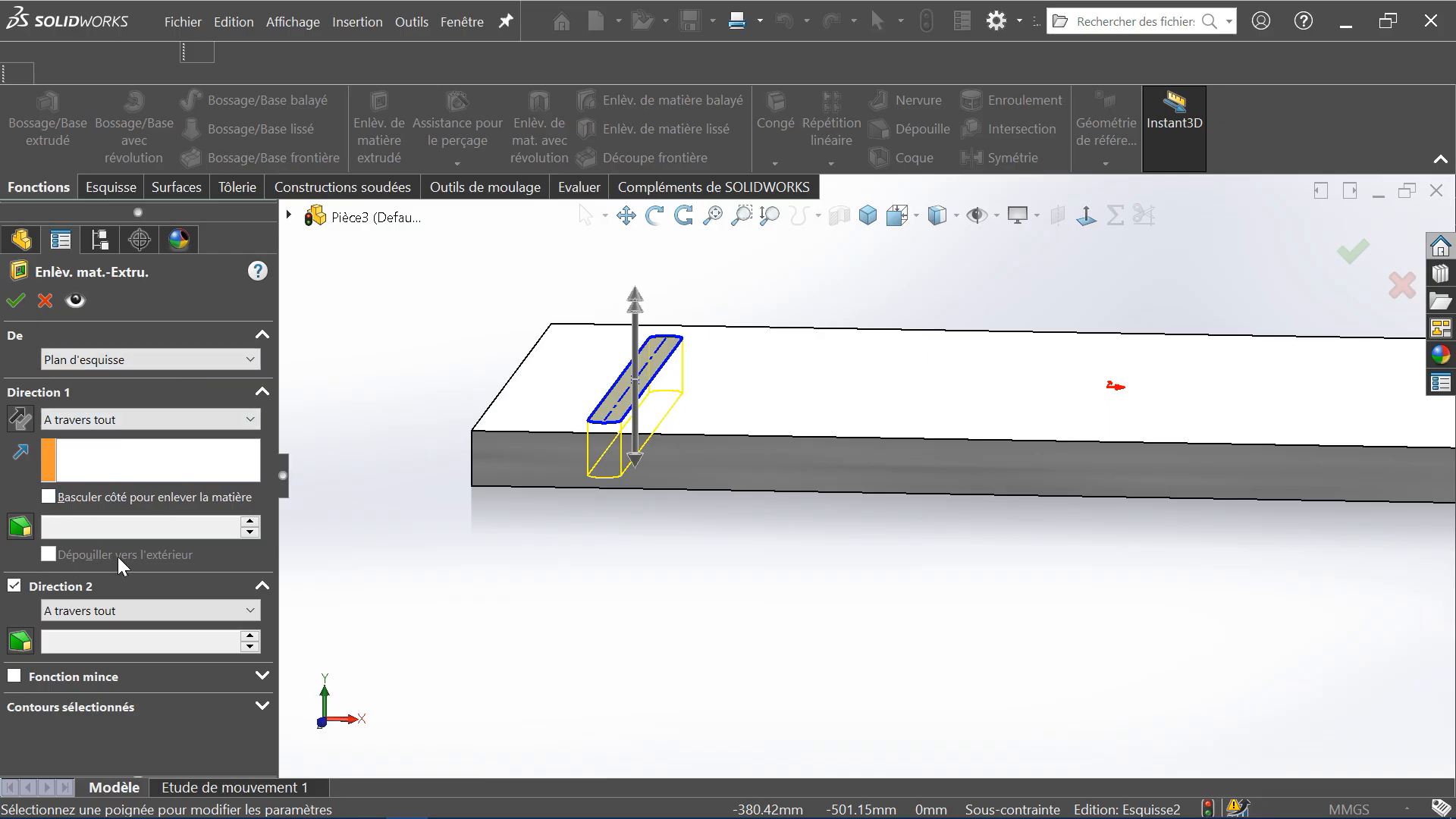
Enable draft in Direction 1 of the cut, set its angle to 10 degrees, and accept the cut
{"action": "left_click", "coordinate": [23, 530]}
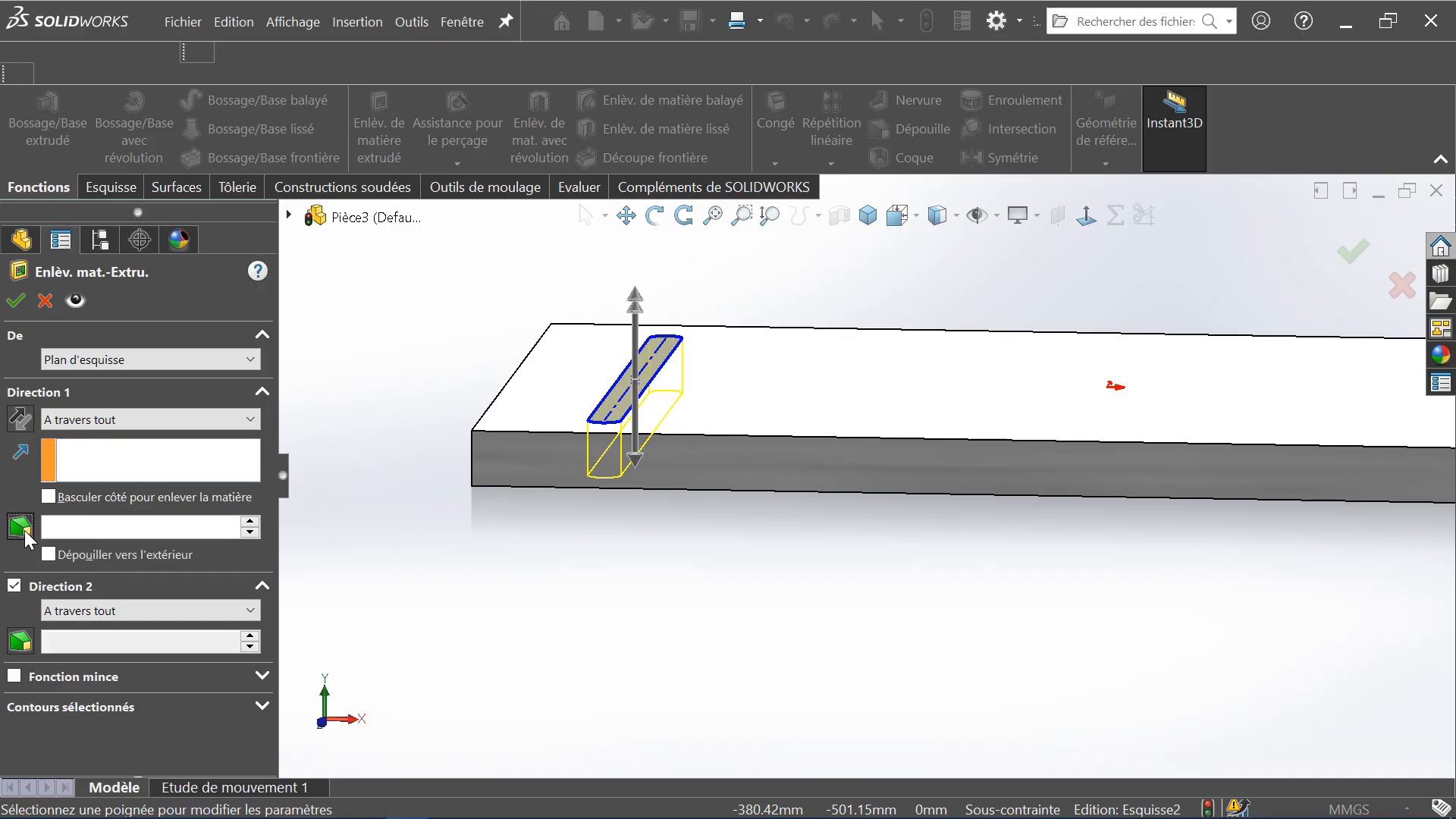
{"action": "mouse_move", "coordinate": [683, 430]}
{"action": "middle_mouse_down"}
{"action": "mouse_move", "coordinate": [689, 396]}
{"action": "mouse_move", "coordinate": [705, 432]}
{"action": "mouse_move", "coordinate": [688, 436]}
{"action": "mouse_move", "coordinate": [688, 417]}
{"action": "middle_mouse_up"}
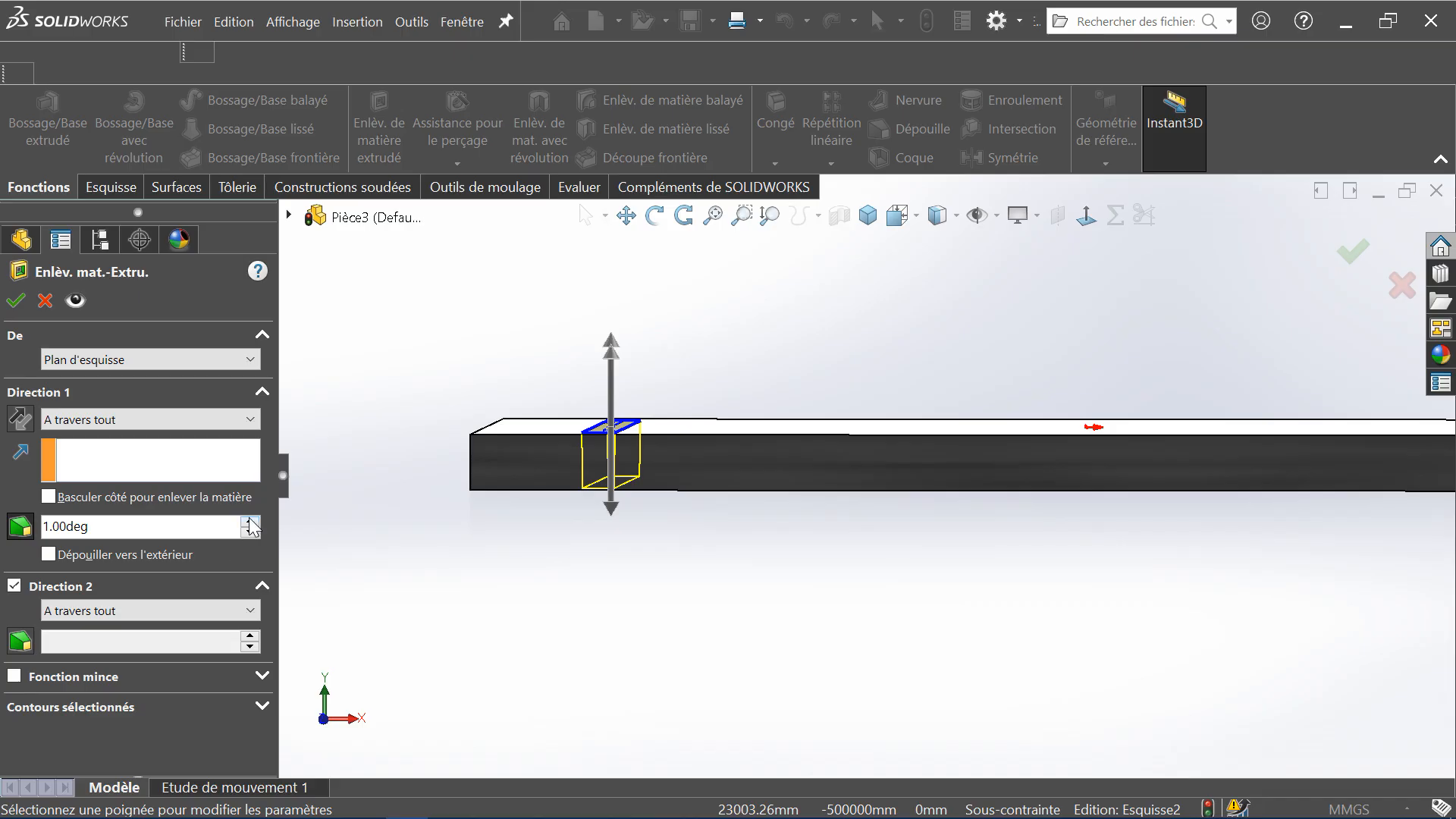
{"action": "left_click", "coordinate": [249, 520]}
{"action": "left_click", "coordinate": [249, 520]}
{"action": "left_click", "coordinate": [249, 520]}
{"action": "left_click", "coordinate": [250, 520]}
{"action": "left_click", "coordinate": [249, 520]}
{"action": "left_click", "coordinate": [249, 520]}
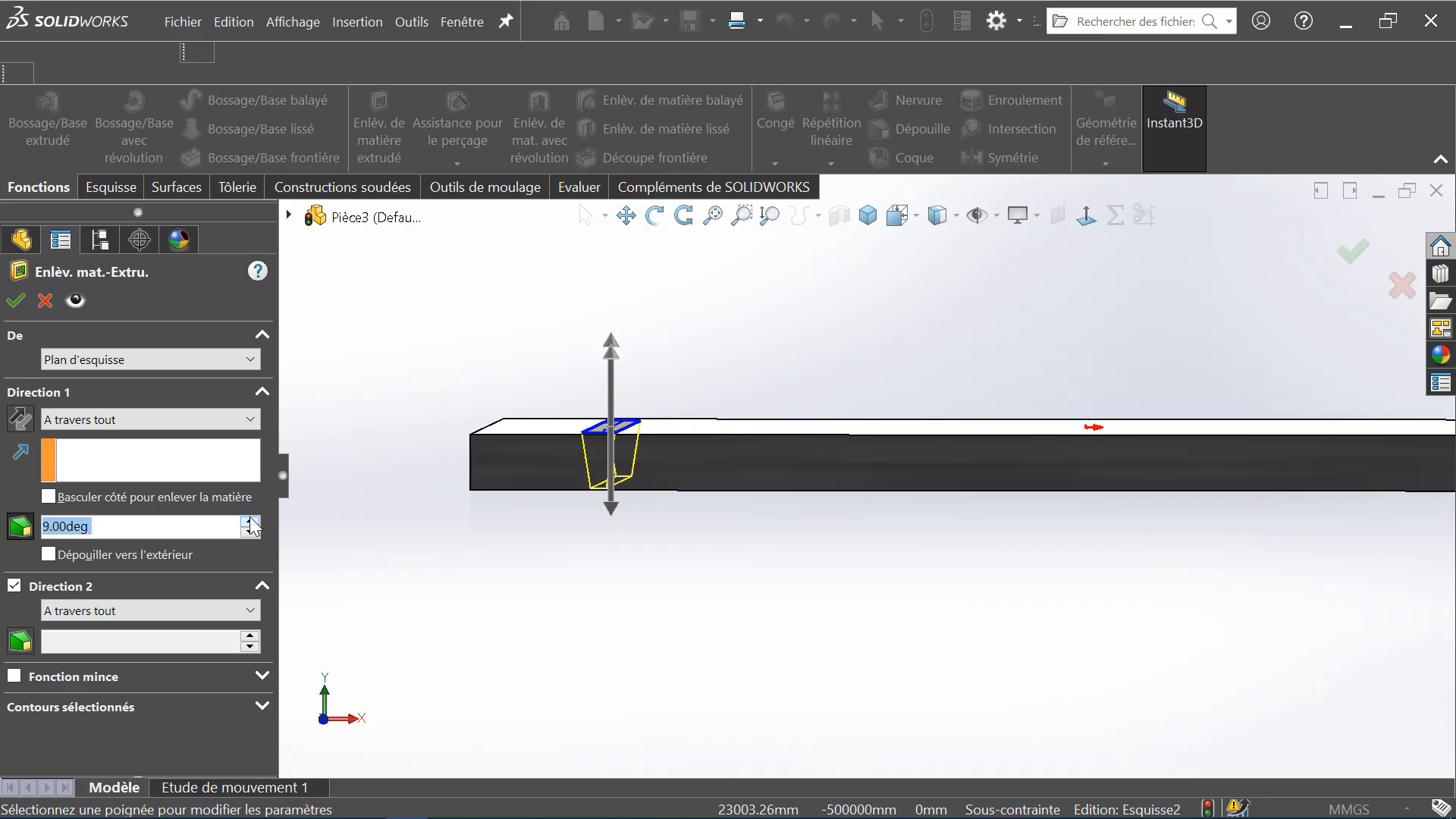
{"action": "middle_click_drag", "start_coordinate": [698, 589], "coordinate": [630, 480]}
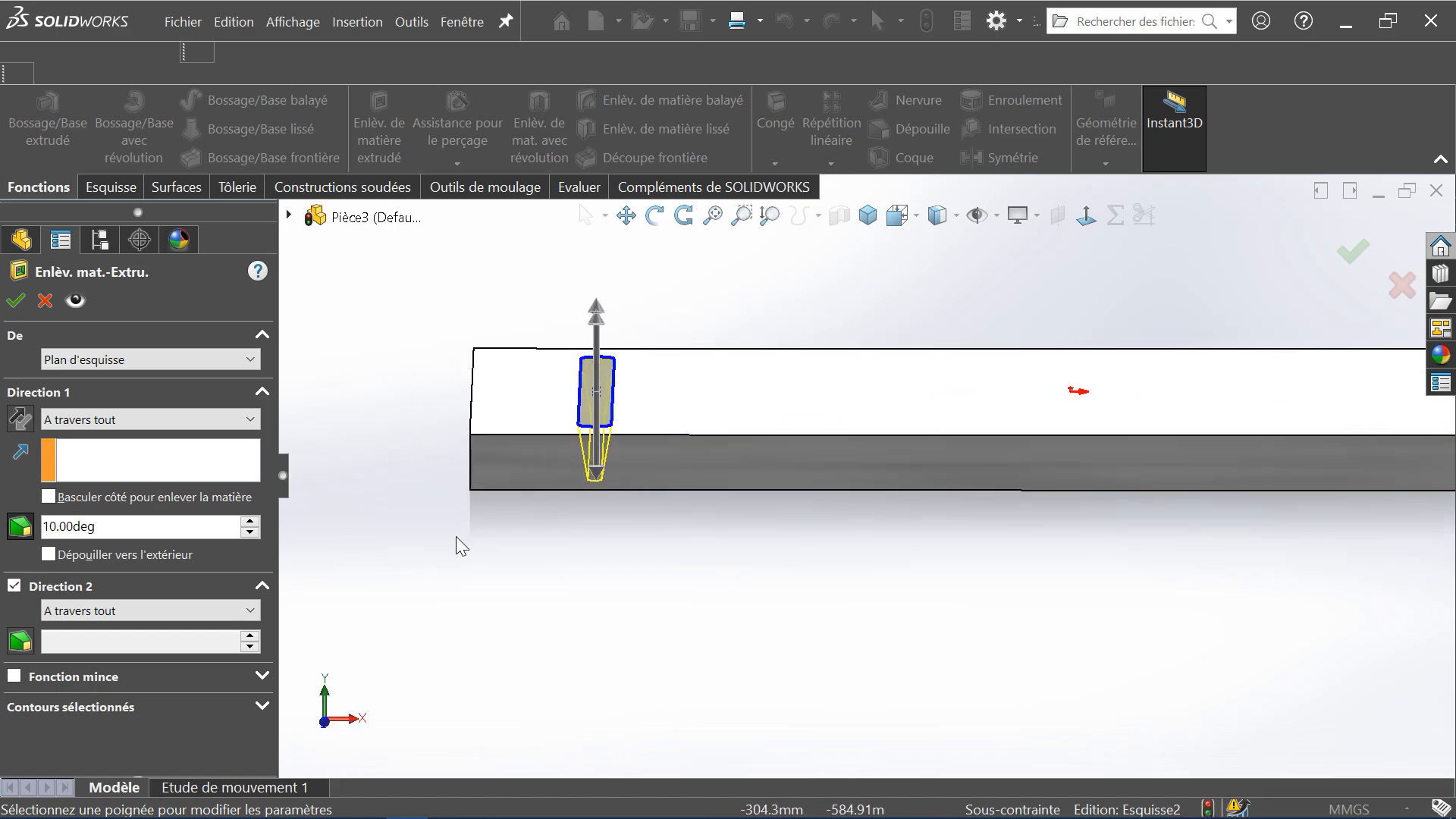
{"action": "left_click", "coordinate": [15, 300]}
Inspect the tapered slot in a section view cut on Plan de face, and turn the section view off
{"action": "middle_click_drag", "start_coordinate": [611, 426], "coordinate": [643, 488]}
{"action": "middle_click_drag", "start_coordinate": [559, 445], "coordinate": [576, 402]}
{"action": "left_click", "coordinate": [839, 215]}
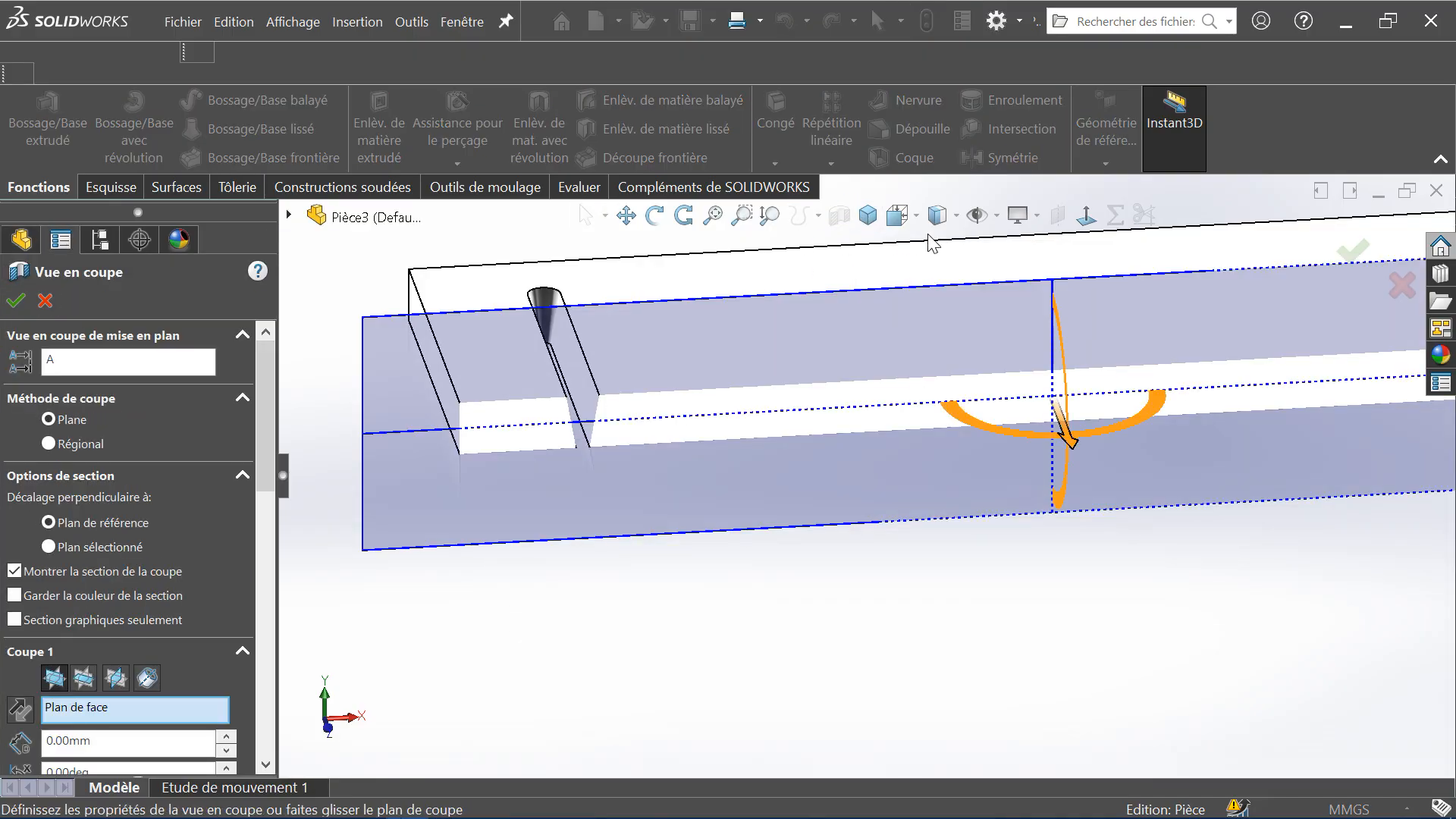
{"action": "left_click", "coordinate": [1351, 251]}
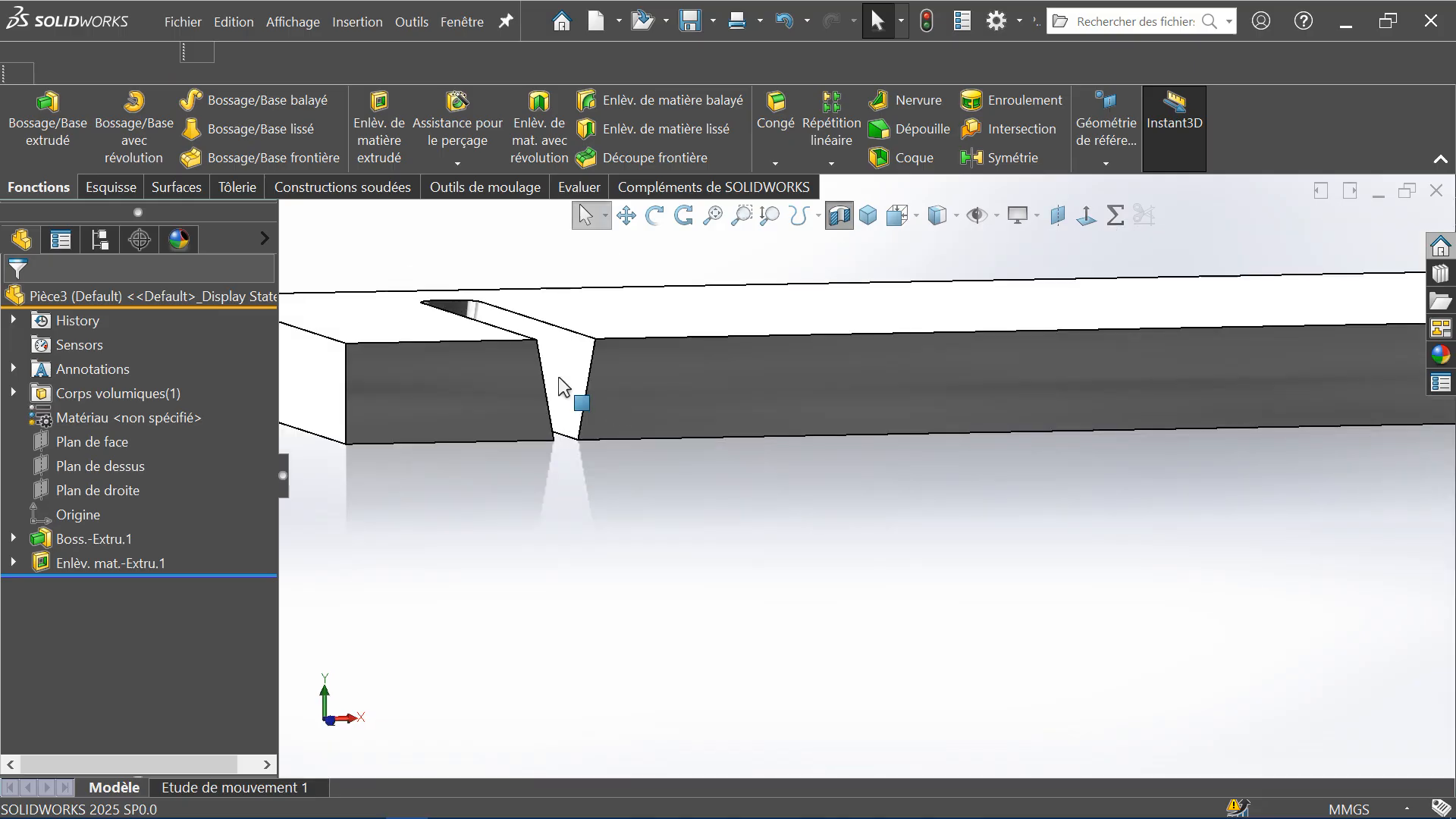
{"action": "middle_click_drag", "start_coordinate": [595, 575], "coordinate": [633, 654]}
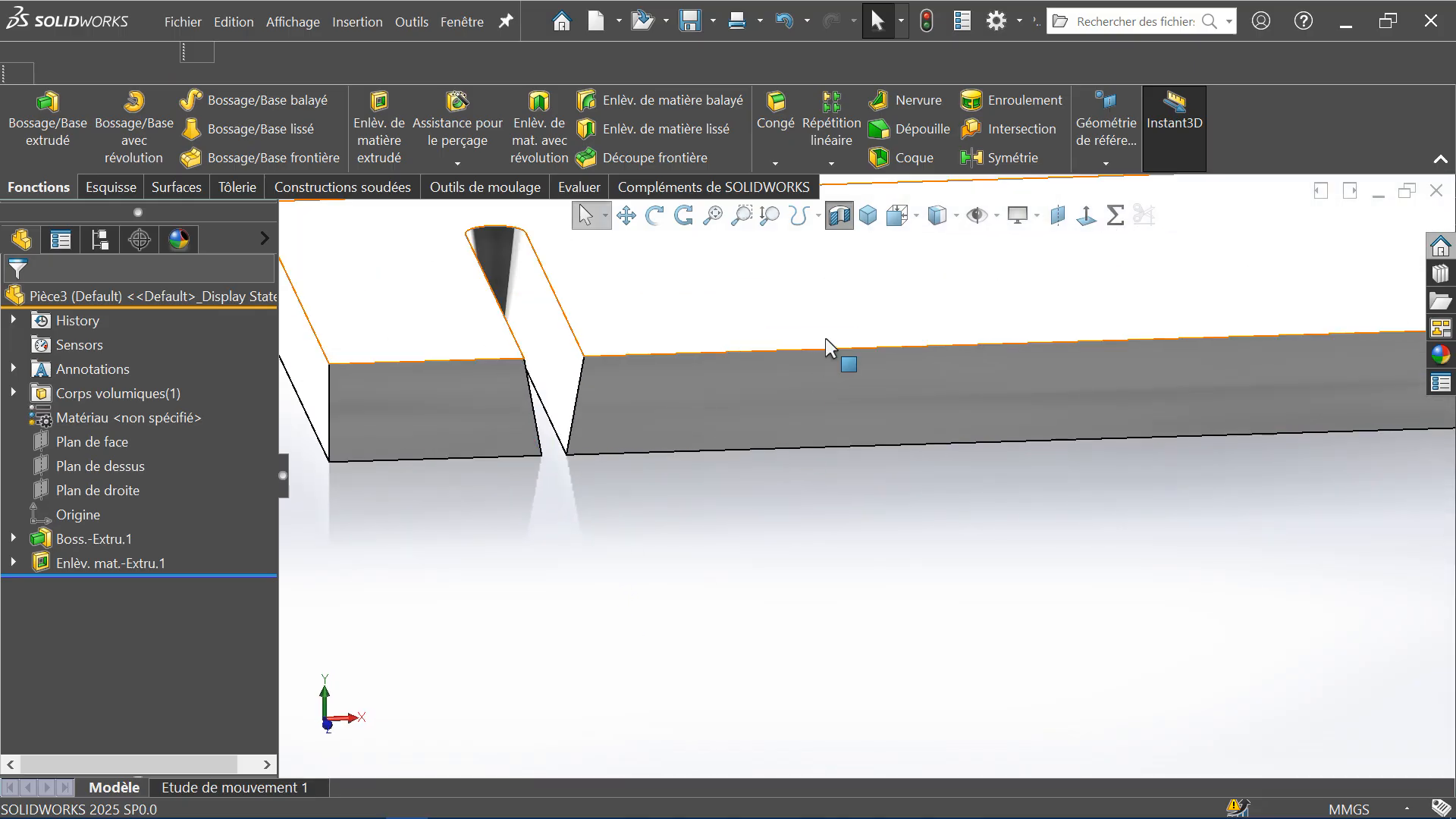
{"action": "left_click", "coordinate": [840, 220]}
Edit the slot cut and try the slot's sketch region as its selected contour
{"action": "left_click", "coordinate": [559, 309]}
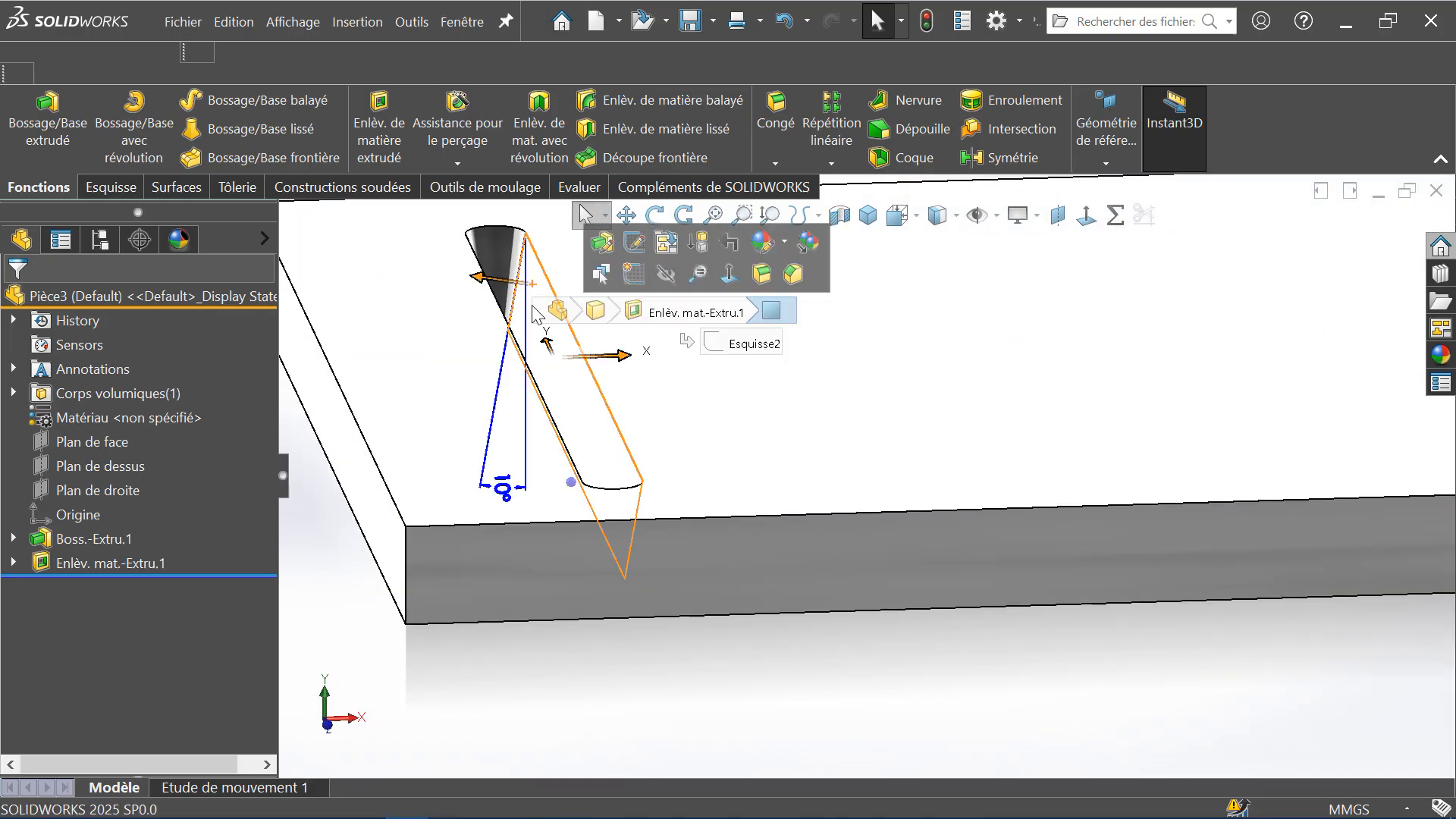
{"action": "left_click", "coordinate": [611, 255]}
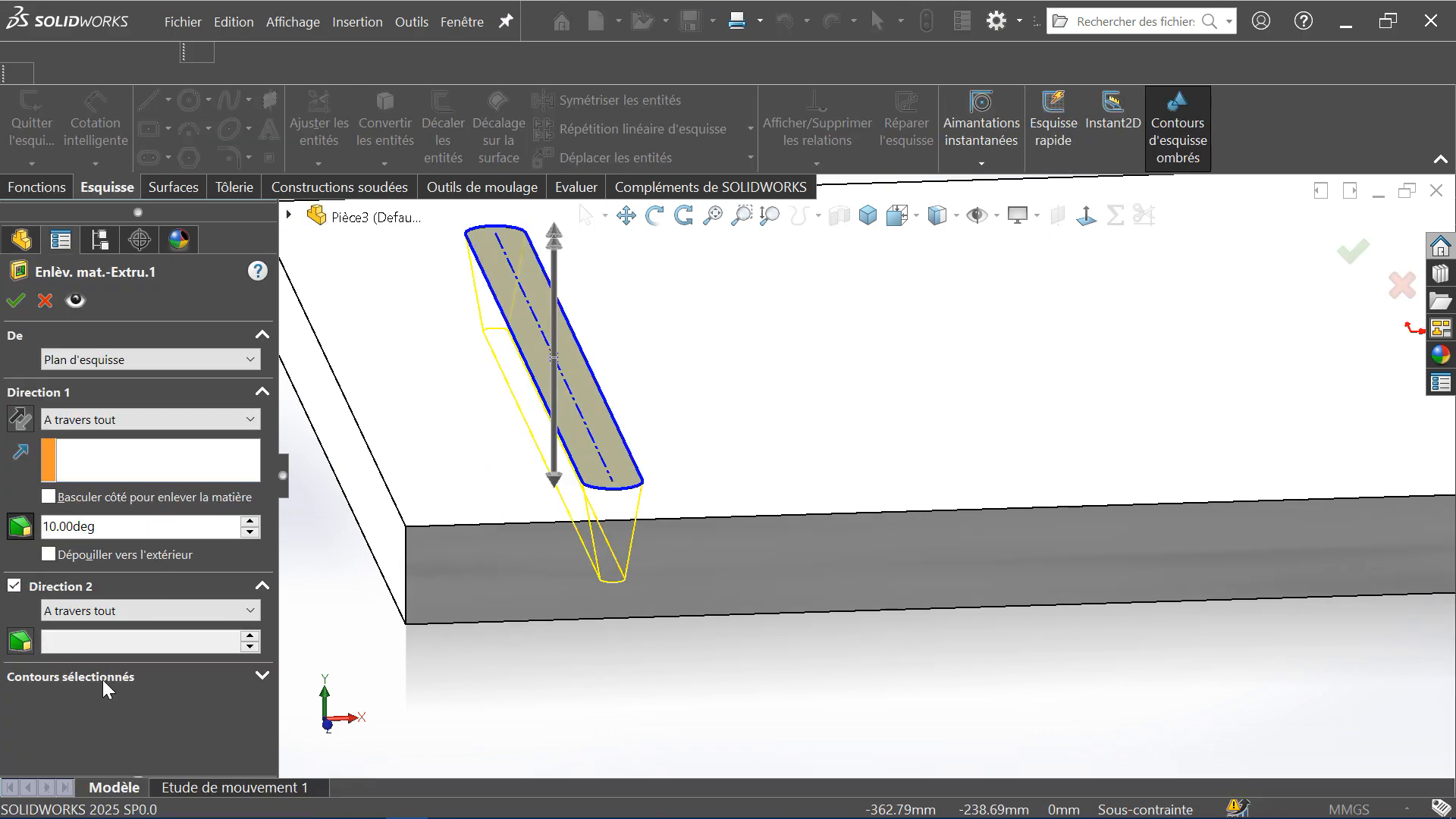
{"action": "left_click", "coordinate": [51, 675]}
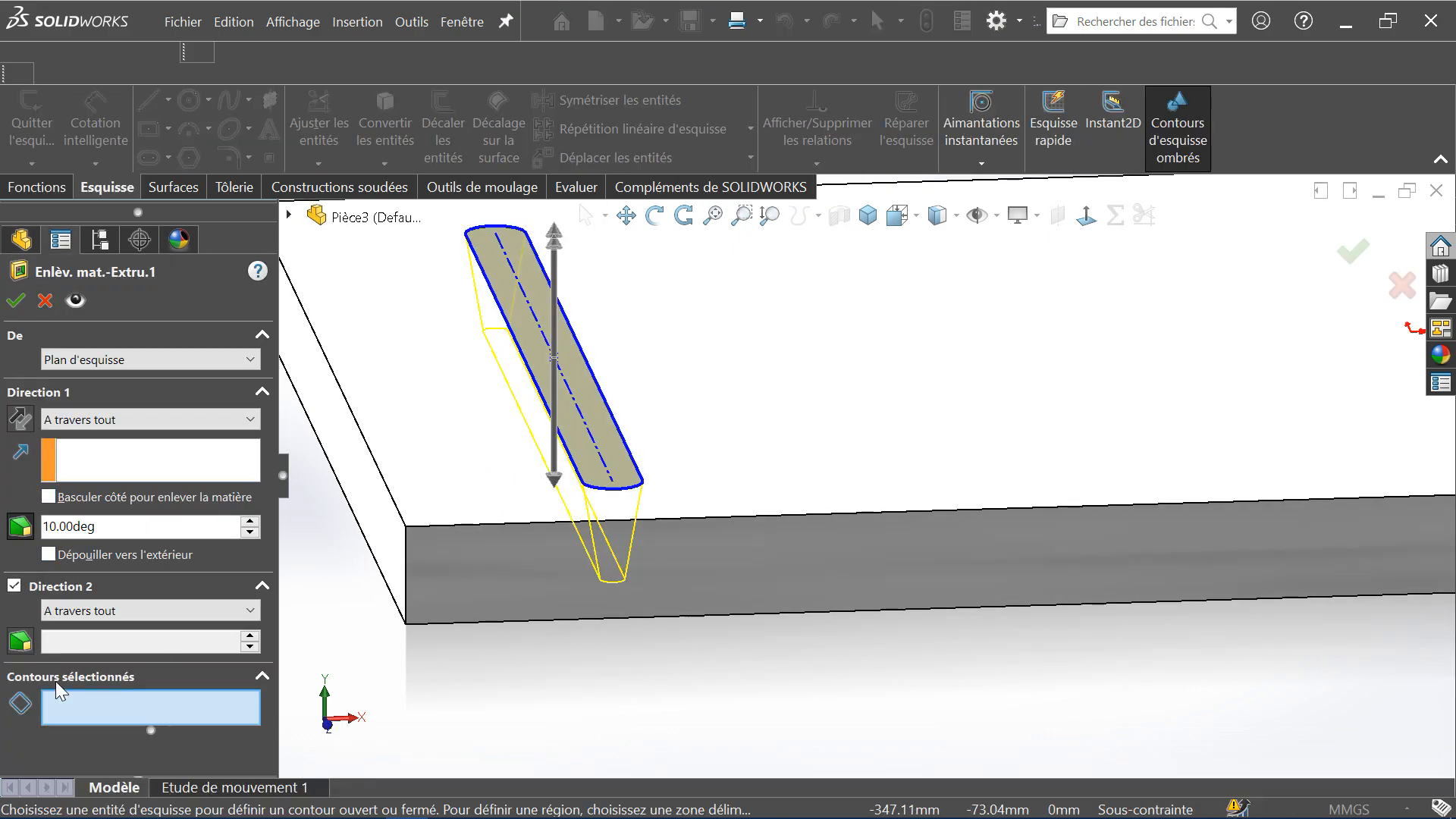
{"action": "left_click", "coordinate": [93, 714]}
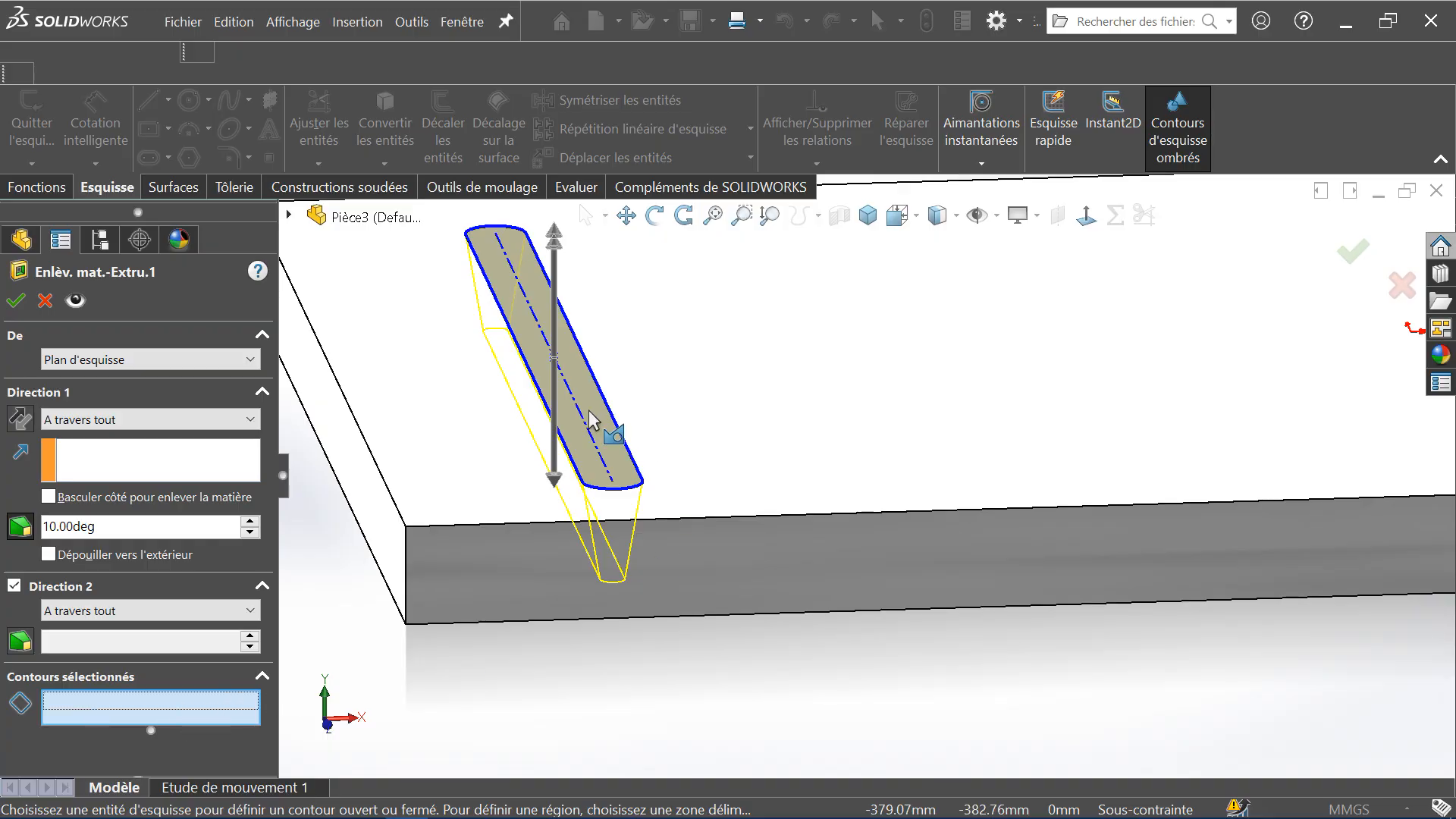
{"action": "left_click", "coordinate": [484, 257]}
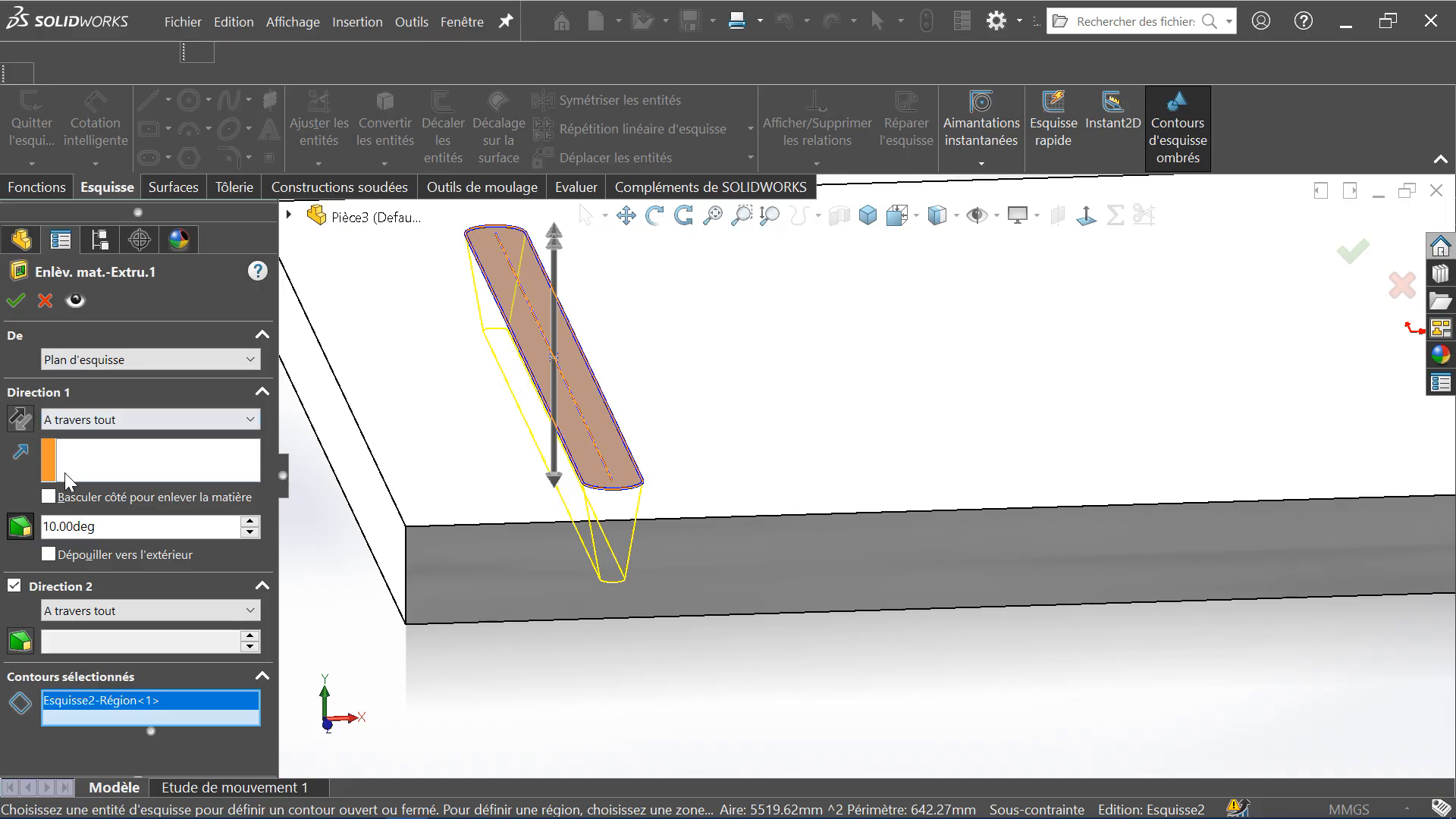
{"action": "left_click", "coordinate": [17, 301]}
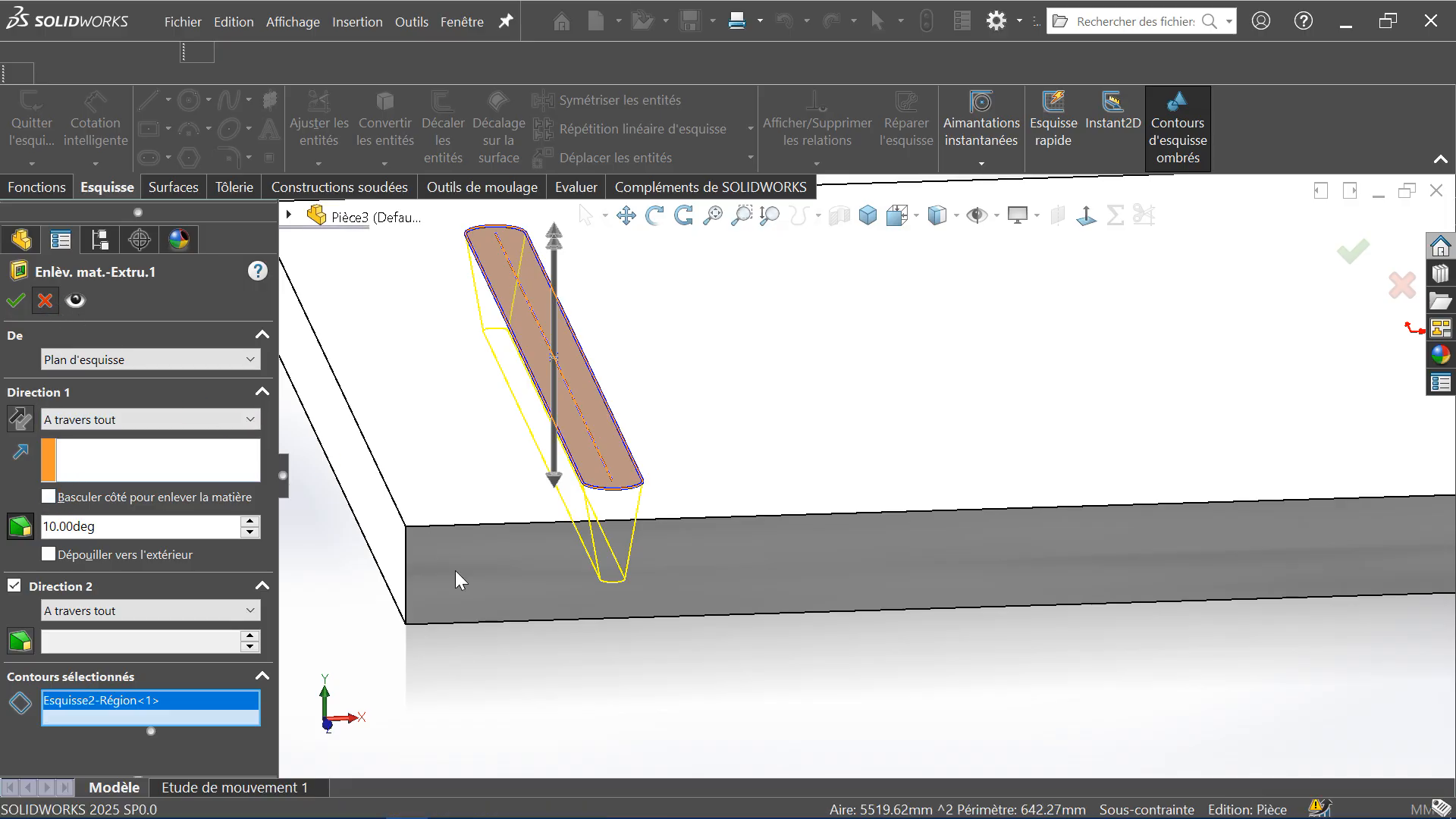
Edit the slot cut and enable Basculer côté pour enlever la matière, removing everything outside the slot profile
{"action": "left_click", "coordinate": [536, 658]}
{"action": "scroll", "coordinate": [599, 633], "scroll_direction": "up", "scroll_amount": 2}
{"action": "mouse_move", "coordinate": [698, 485]}
{"action": "middle_mouse_down"}
{"action": "mouse_move", "coordinate": [679, 497]}
{"action": "mouse_move", "coordinate": [689, 516]}
{"action": "mouse_move", "coordinate": [698, 502]}
{"action": "middle_mouse_up"}
{"action": "left_click", "coordinate": [701, 480]}
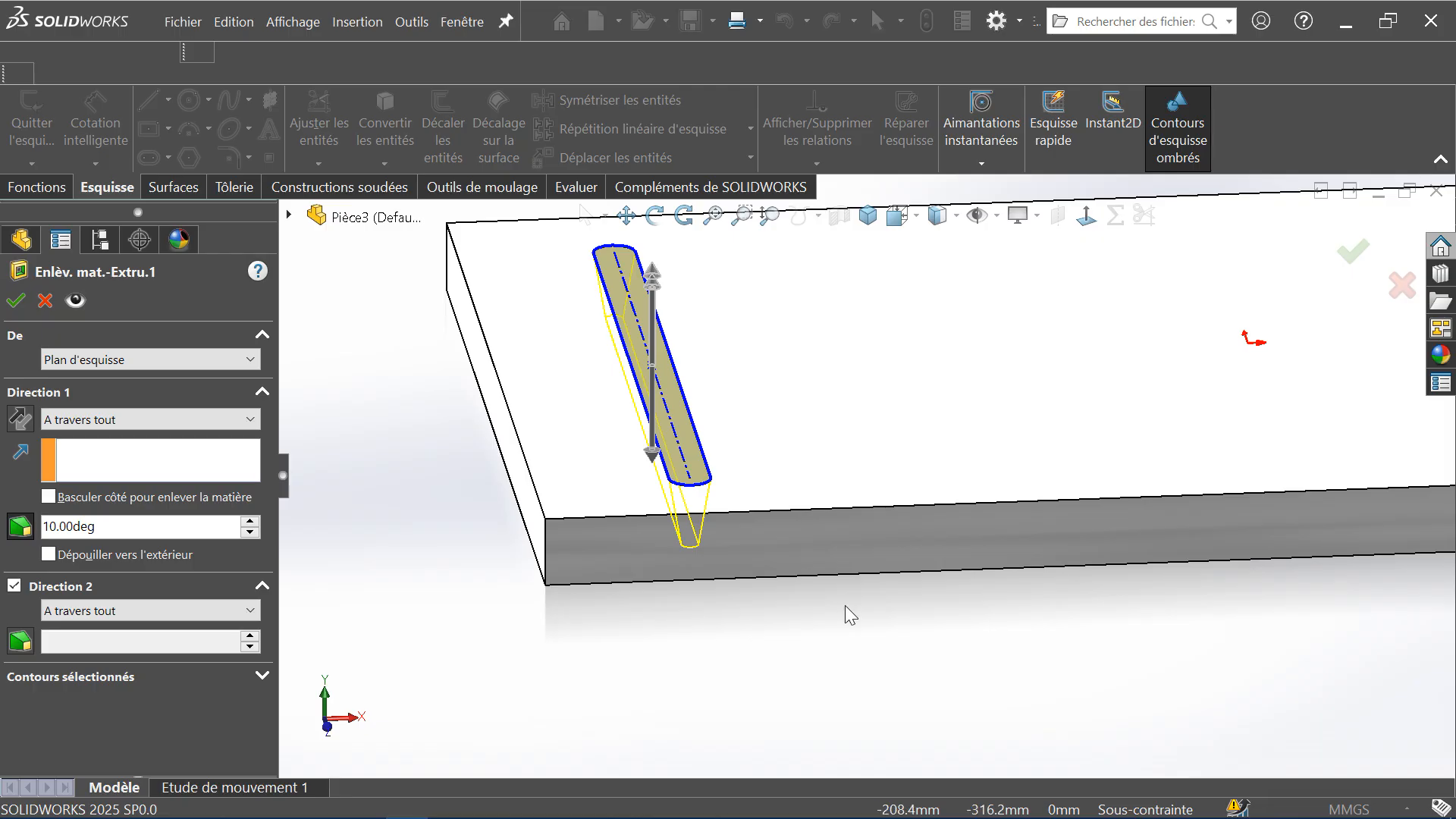
{"action": "left_click", "coordinate": [49, 497]}
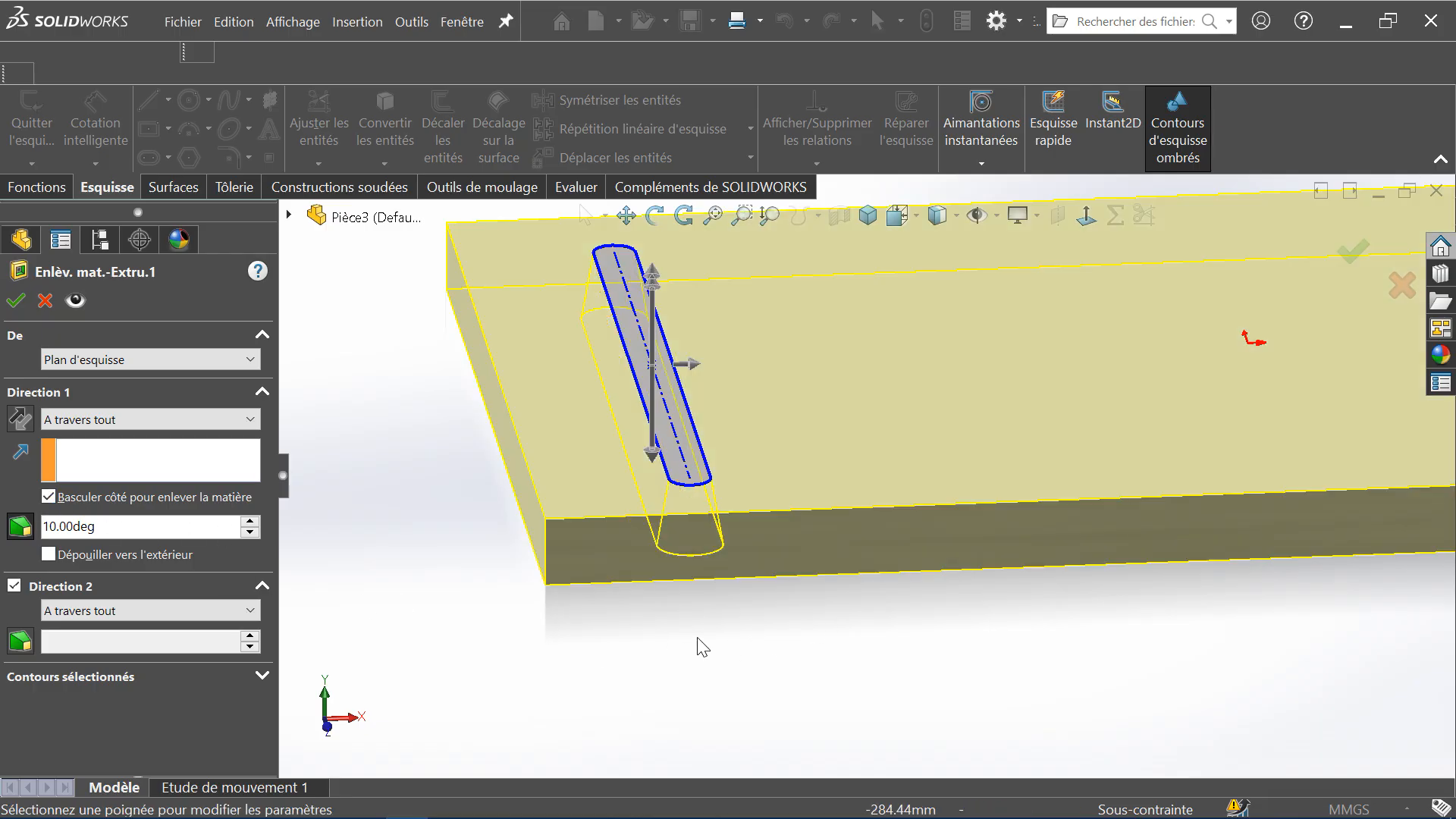
{"action": "left_click", "coordinate": [16, 301]}
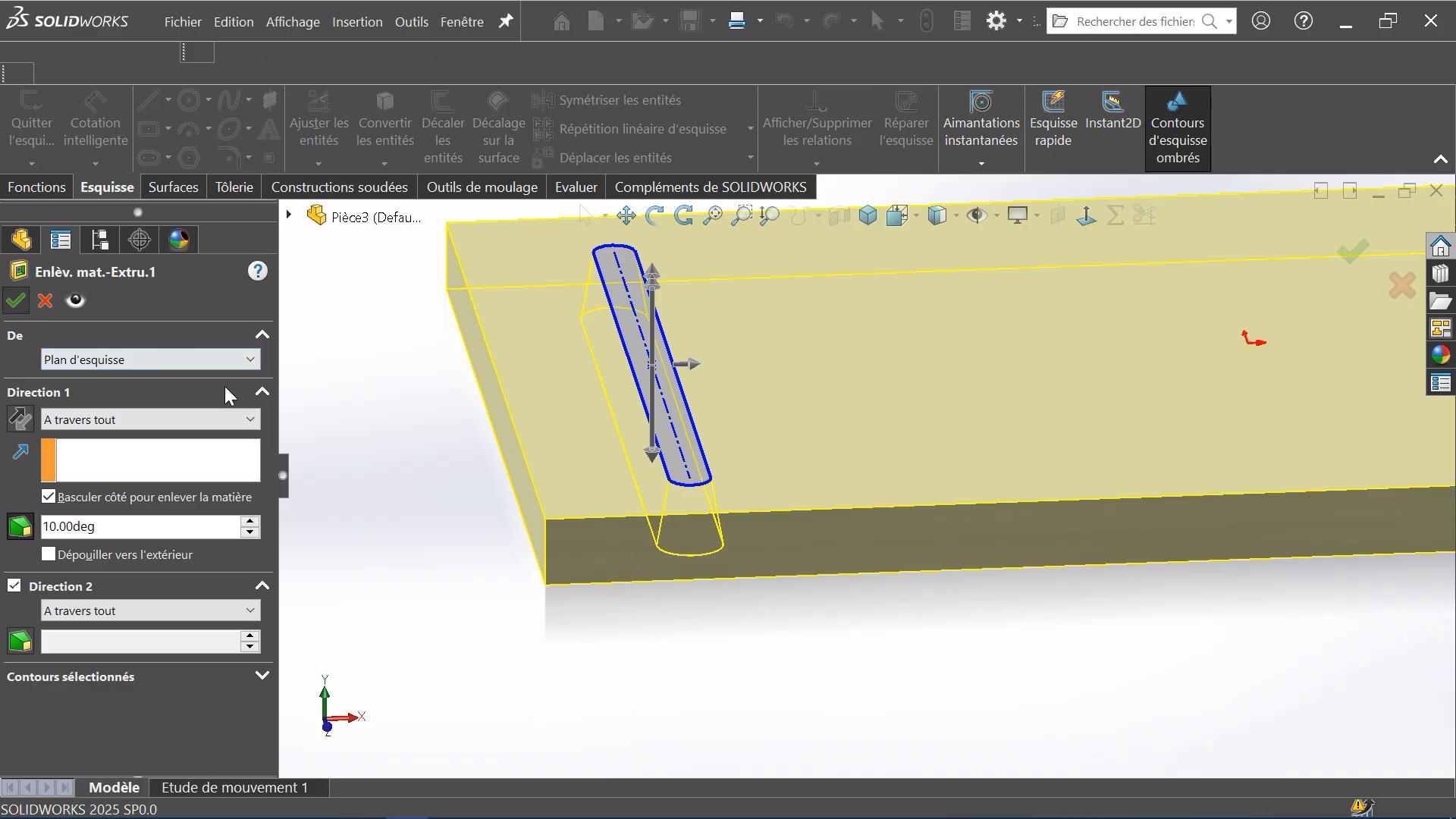
{"action": "middle_click_drag", "start_coordinate": [464, 607], "coordinate": [788, 602]}
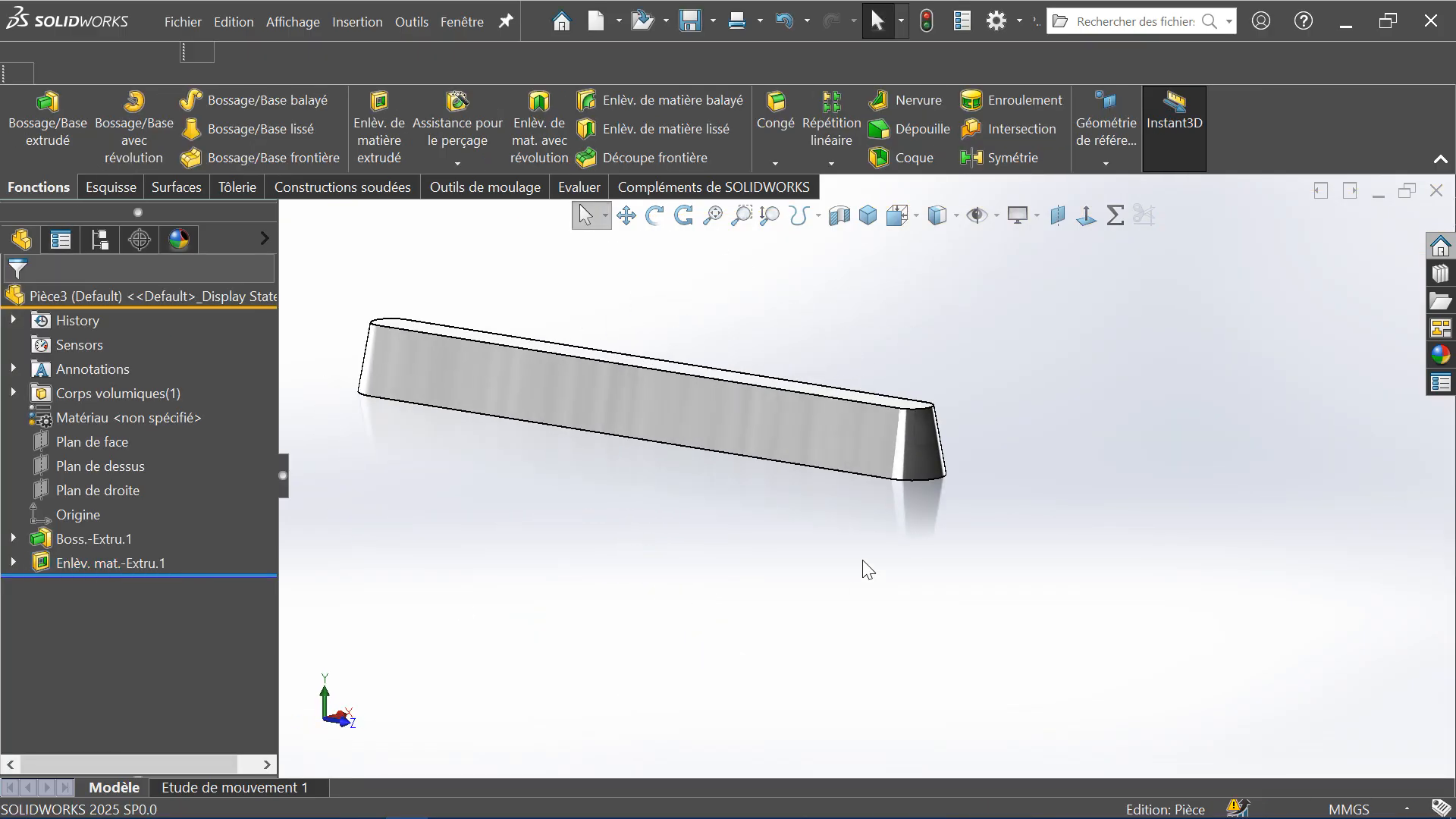
{"action": "middle_click_drag", "start_coordinate": [935, 428], "coordinate": [888, 437]}
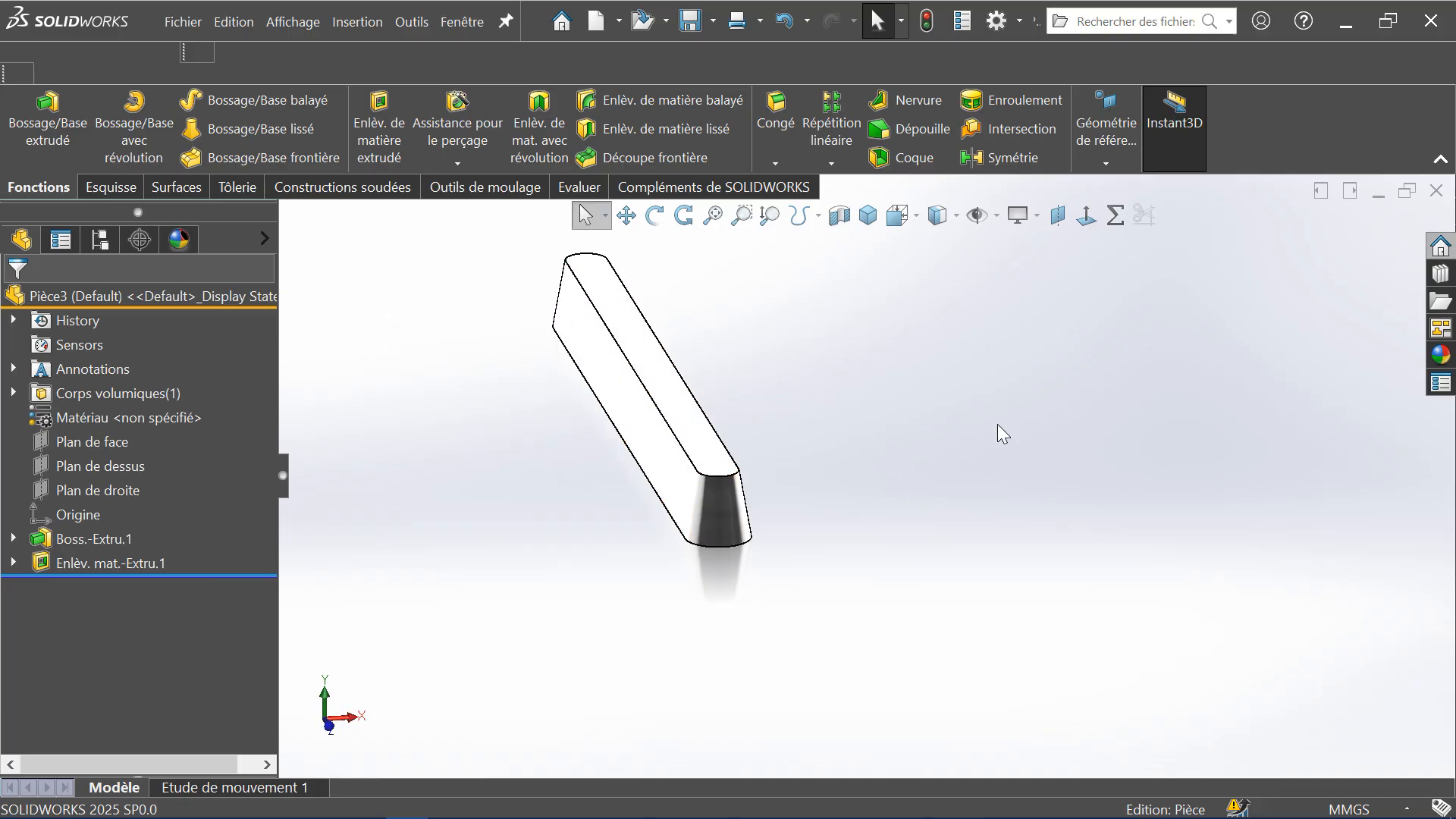
{"action": "mouse_move", "coordinate": [721, 455]}
{"action": "middle_mouse_down"}
{"action": "mouse_move", "coordinate": [741, 341]}
{"action": "mouse_move", "coordinate": [729, 455]}
{"action": "middle_mouse_up"}
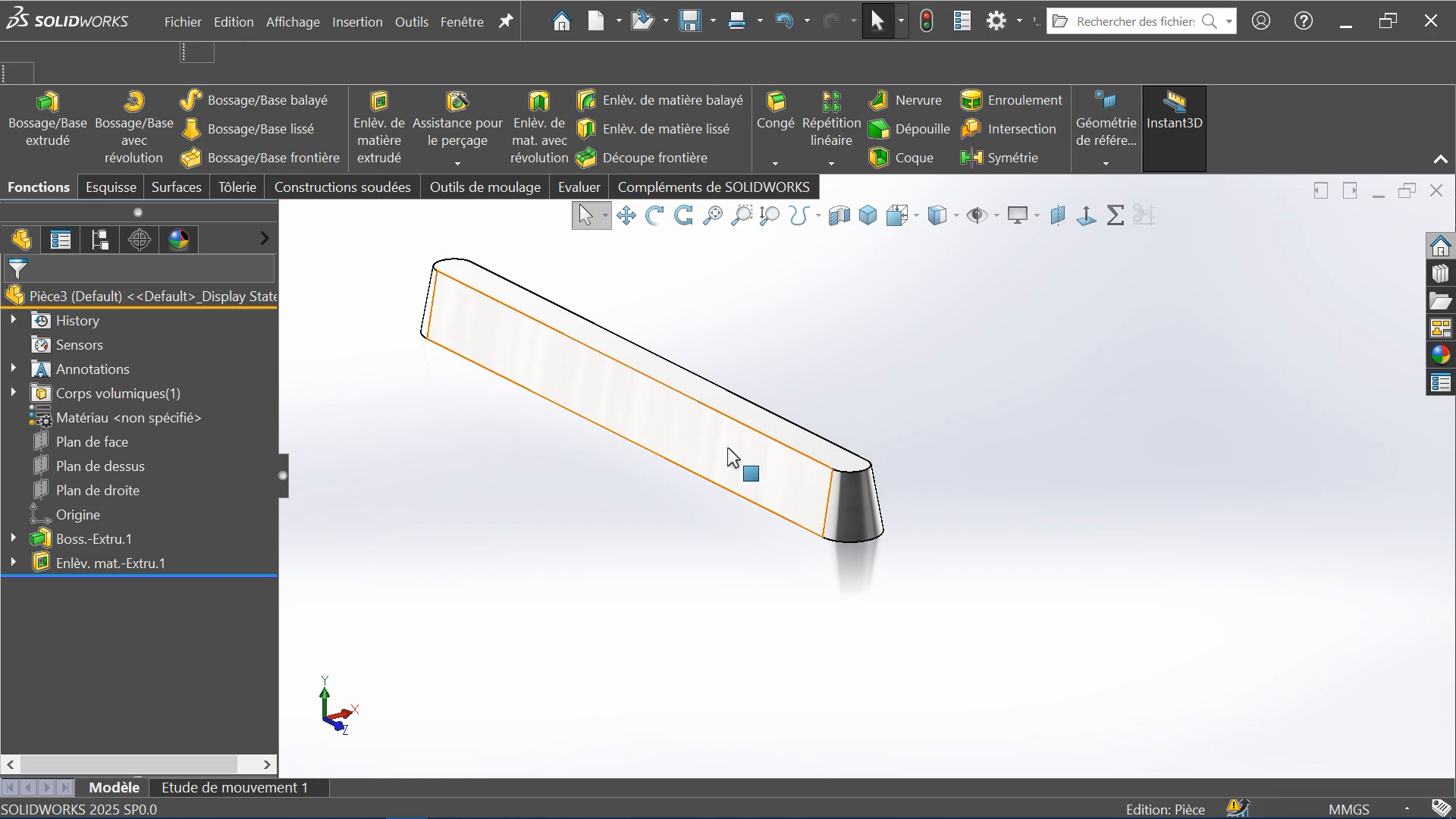
Edit the slot cut, disable Basculer côté pour enlever la matière and the Direction 1 draft, and accept the straight through cut
{"action": "left_click", "coordinate": [729, 455]}
{"action": "left_click", "coordinate": [747, 394]}
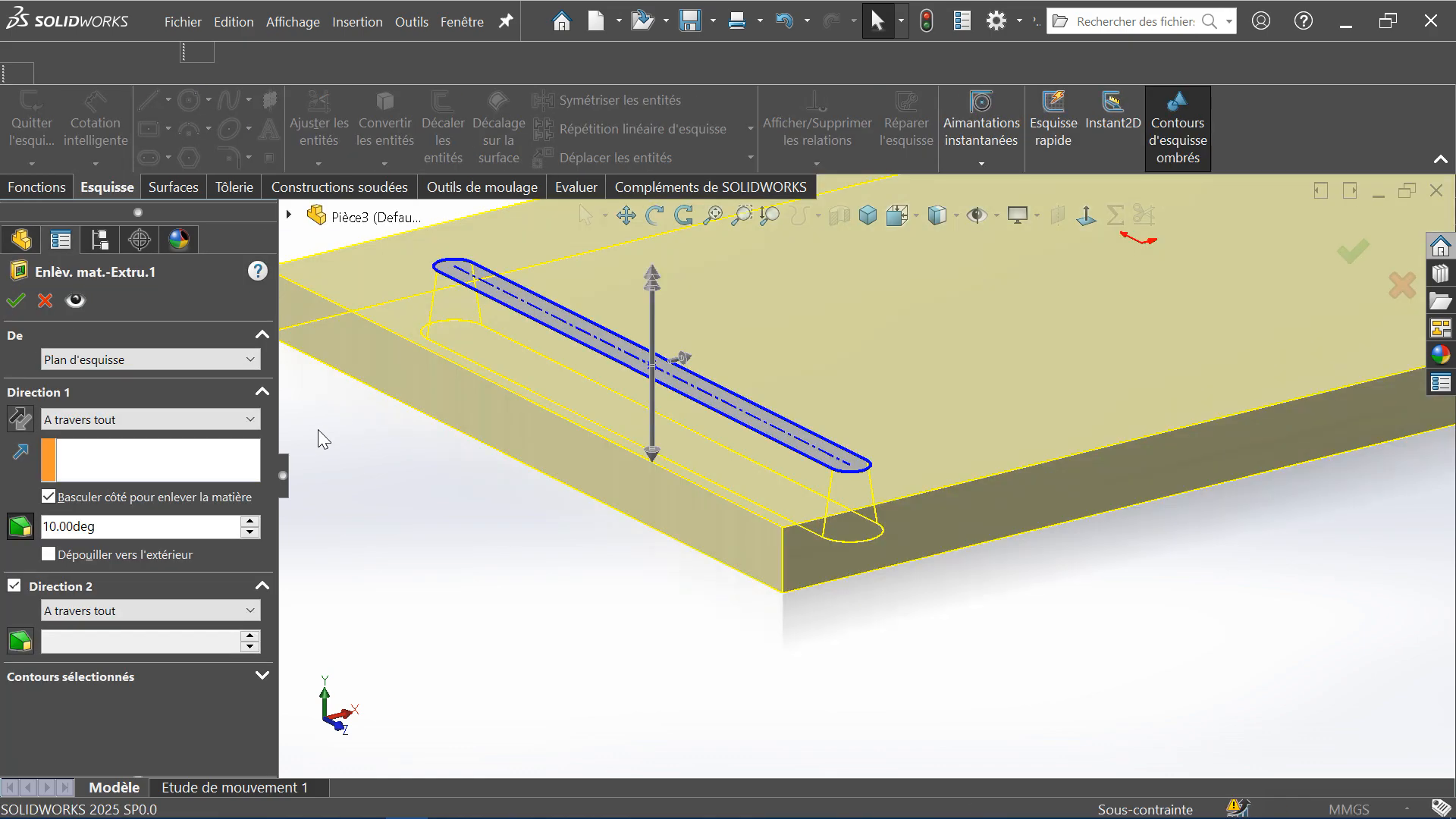
{"action": "left_click", "coordinate": [48, 498]}
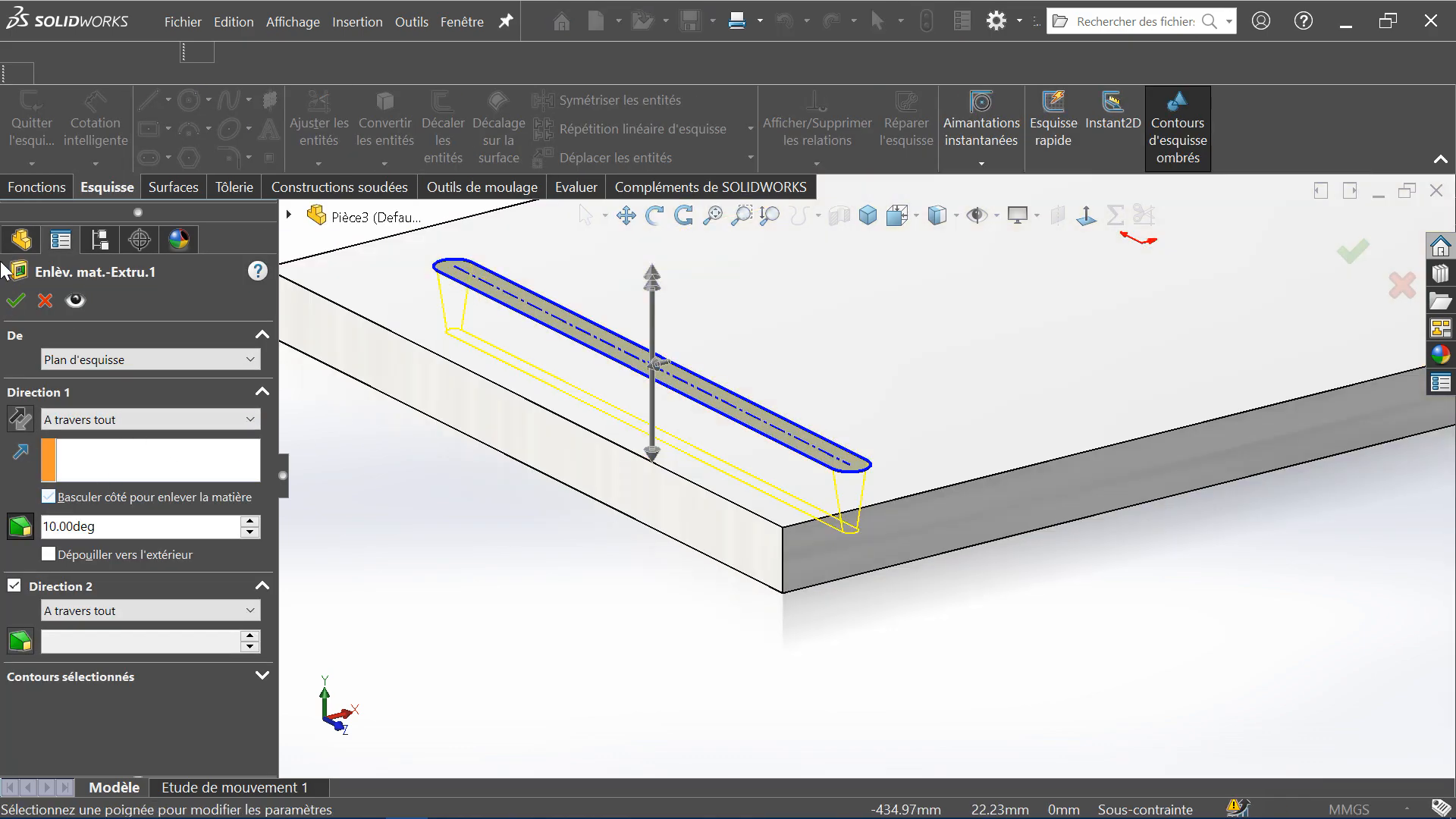
{"action": "left_click", "coordinate": [13, 533]}
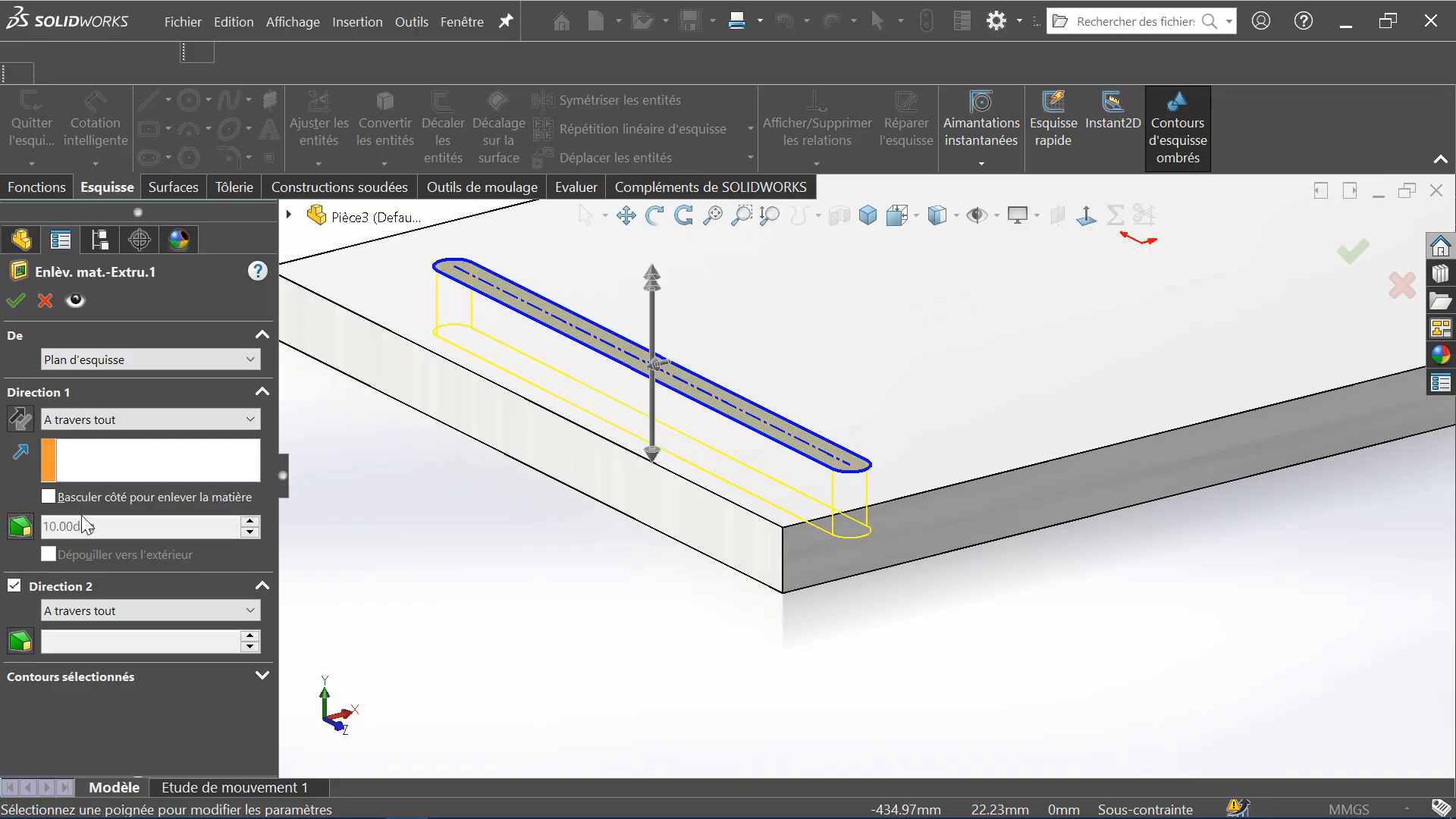
{"action": "left_click", "coordinate": [17, 301]}
Open a sketch on the plate's top face and sketch a circle of about 60 mm radius centred on the origin
{"action": "middle_click_drag", "start_coordinate": [1039, 588], "coordinate": [1005, 493]}
{"action": "scroll", "coordinate": [868, 430], "scroll_direction": "up", "scroll_amount": 3}
{"action": "scroll", "coordinate": [869, 430], "scroll_direction": "down", "scroll_amount": 3}
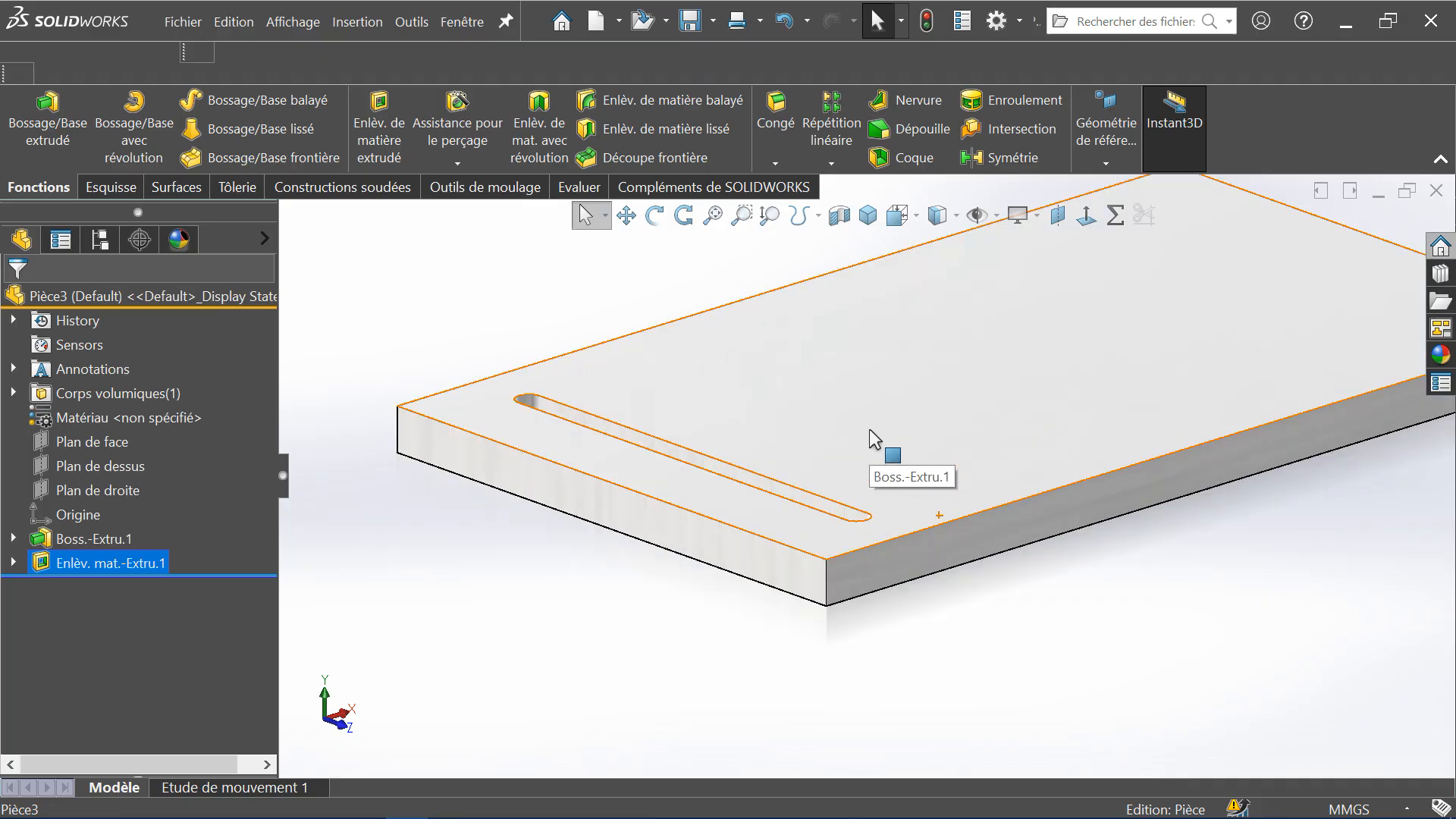
{"action": "middle_click_drag", "start_coordinate": [869, 429], "coordinate": [849, 467]}
{"action": "scroll", "coordinate": [838, 382], "scroll_direction": "up", "scroll_amount": 3}
{"action": "scroll", "coordinate": [866, 353], "scroll_direction": "down", "scroll_amount": 5}
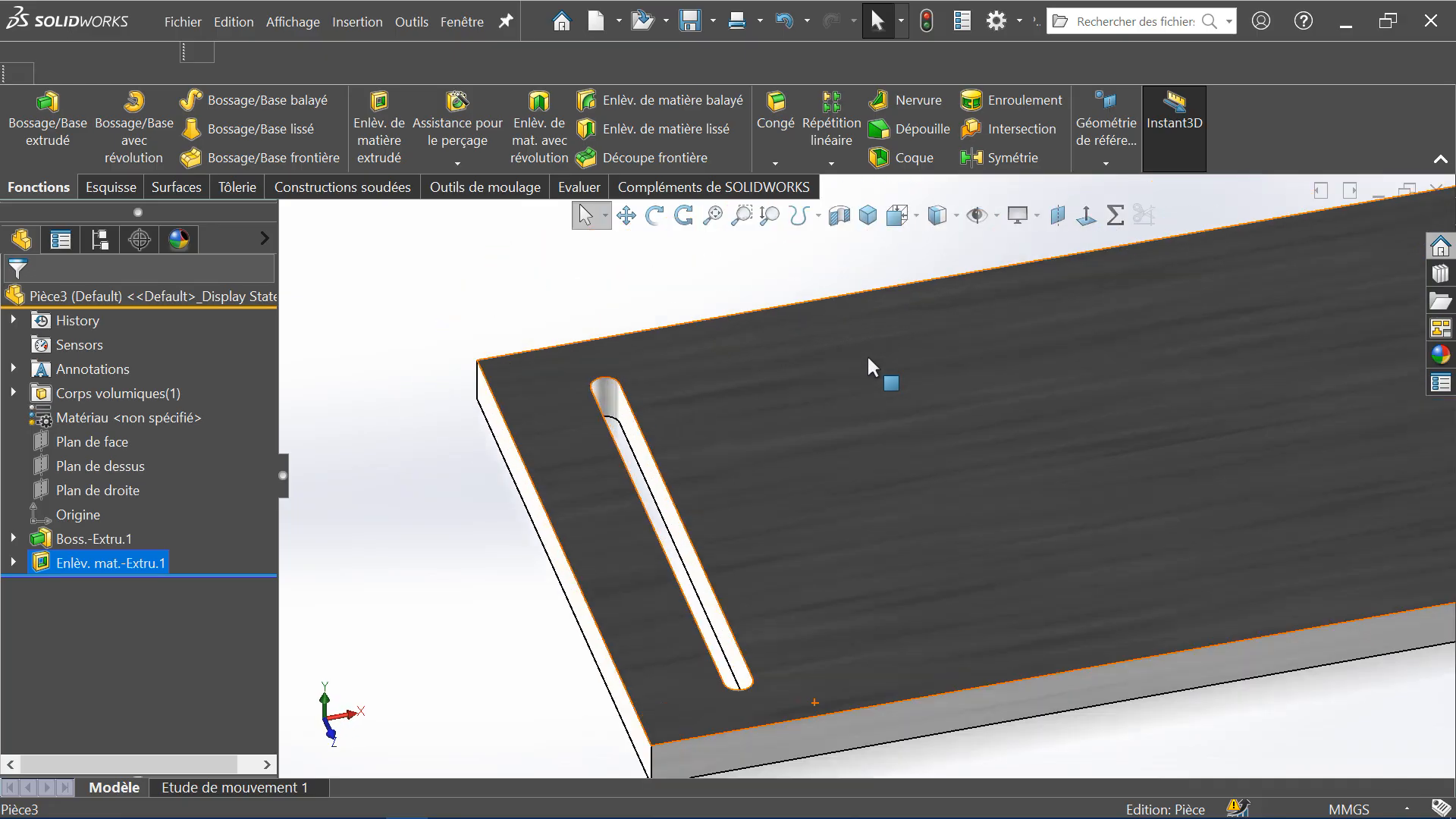
{"action": "middle_click_drag", "start_coordinate": [867, 353], "coordinate": [818, 501]}
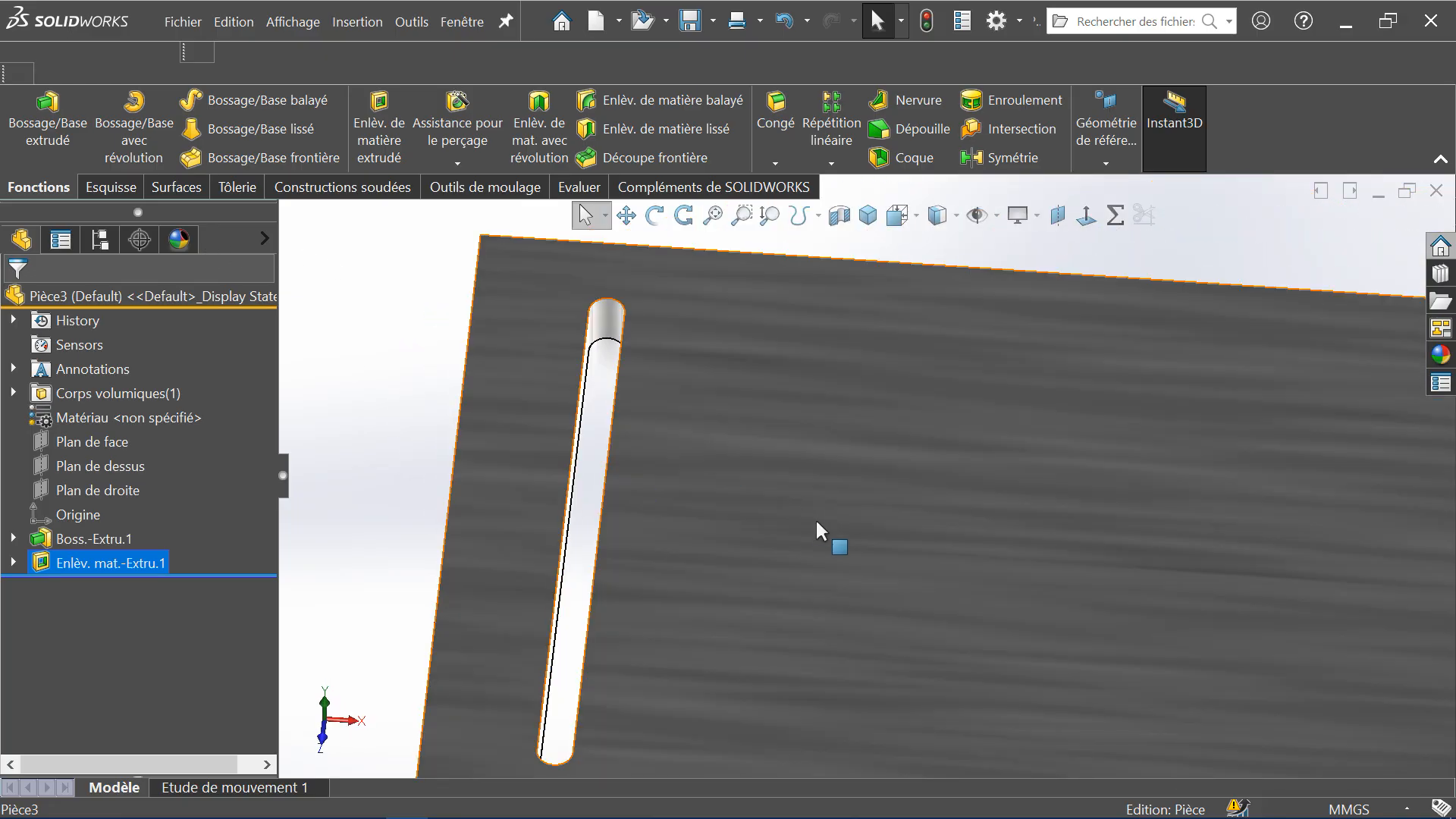
{"action": "left_click", "coordinate": [816, 523]}
{"action": "left_click", "coordinate": [908, 500]}
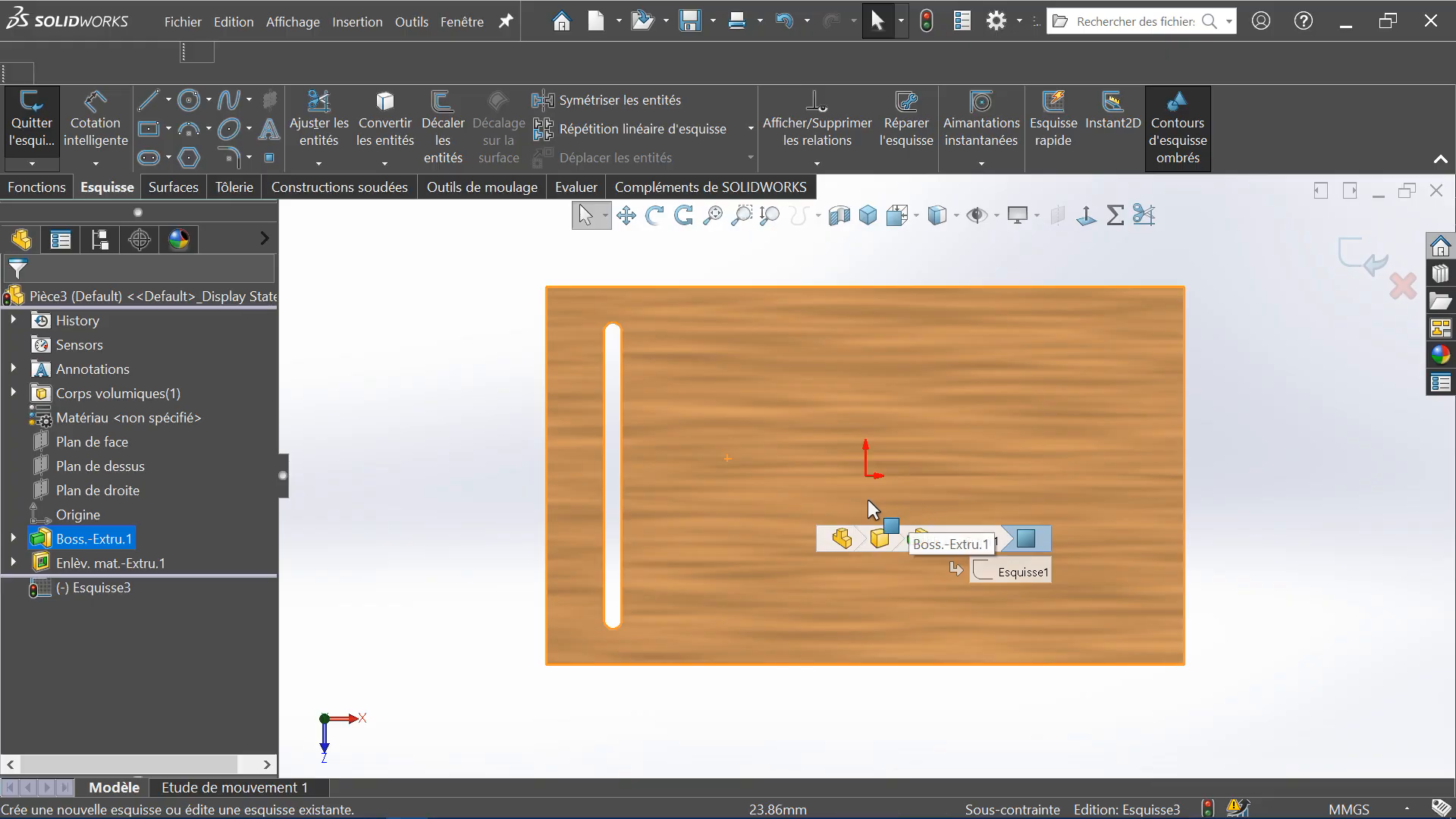
{"action": "left_click", "coordinate": [190, 101]}
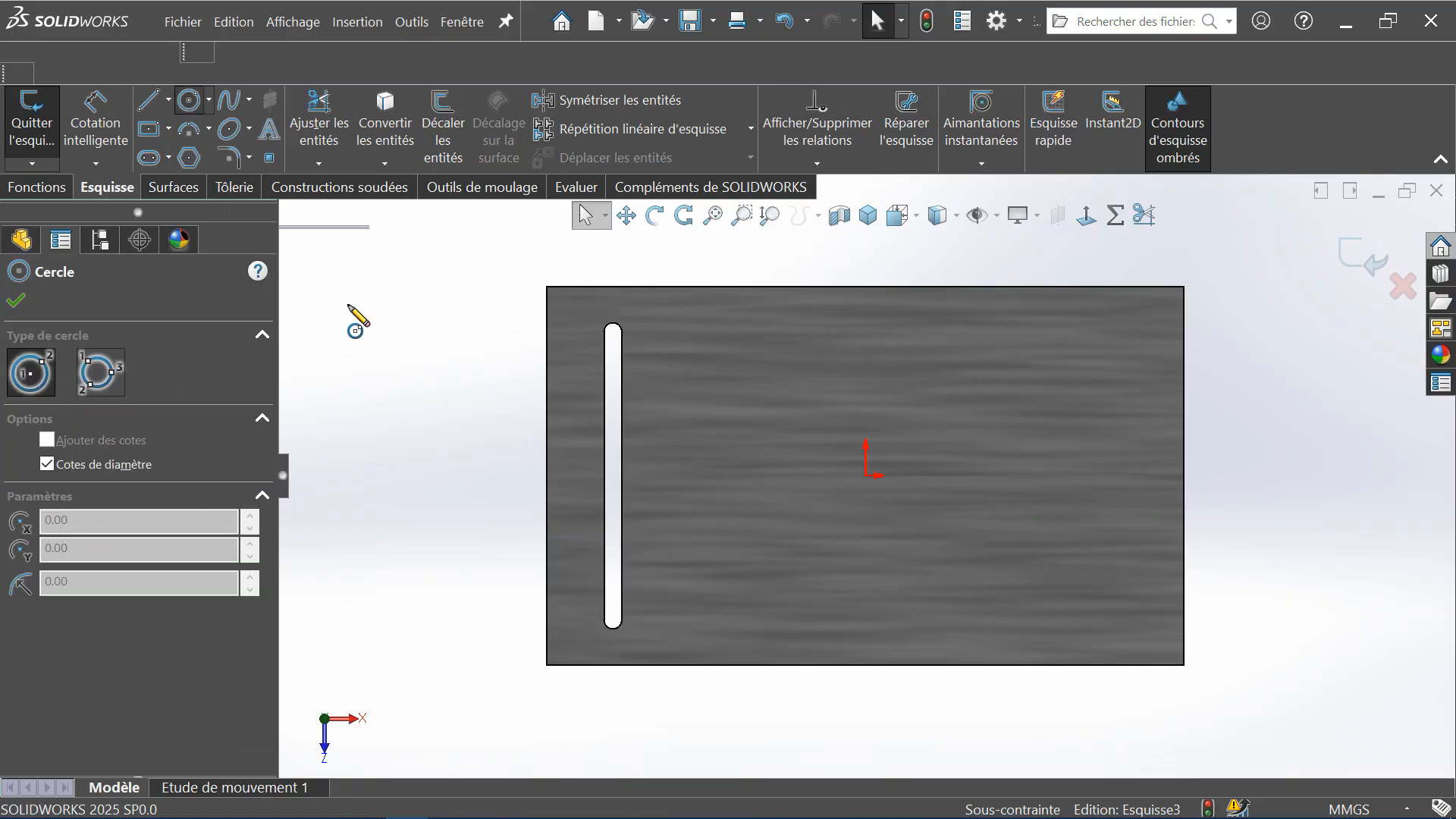
{"action": "left_click", "coordinate": [864, 476]}
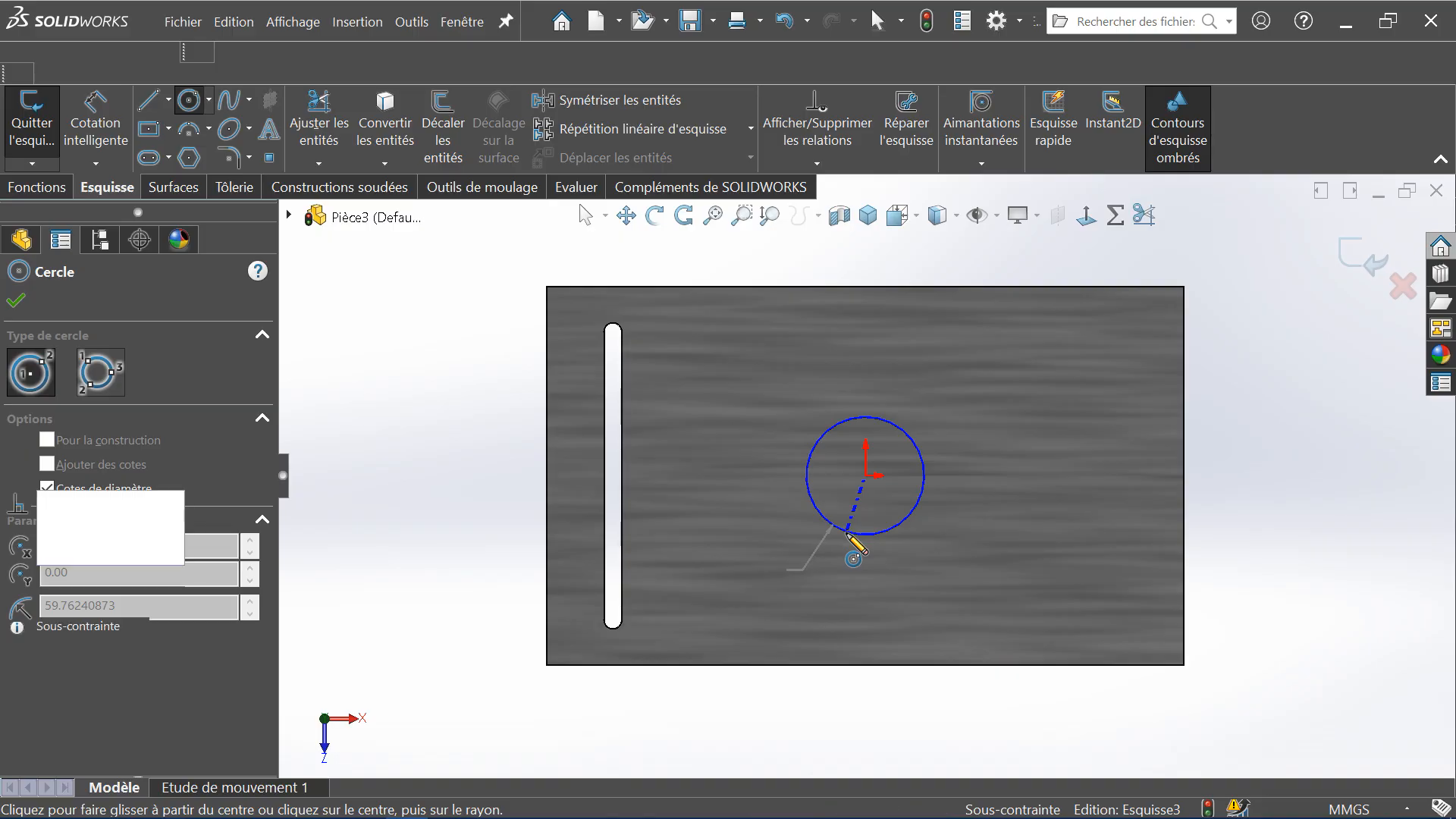
{"action": "left_click", "coordinate": [846, 533]}
Start an extruded cut of the circle with A travers tout and enable Fonction mince, using Une direction at 10 mm
{"action": "middle_click_drag", "start_coordinate": [809, 656], "coordinate": [784, 417]}
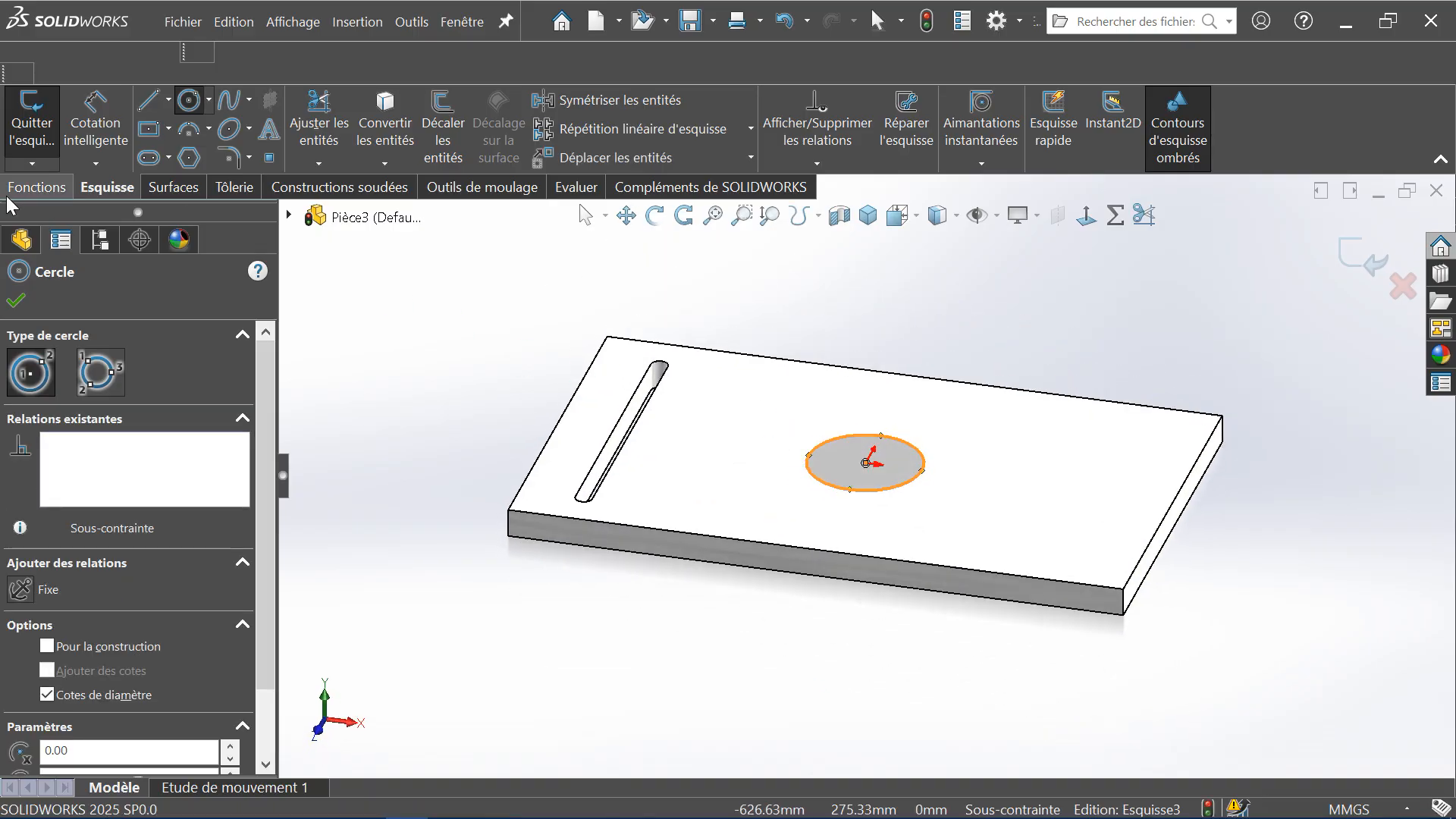
{"action": "left_click", "coordinate": [30, 190]}
{"action": "left_click", "coordinate": [379, 121]}
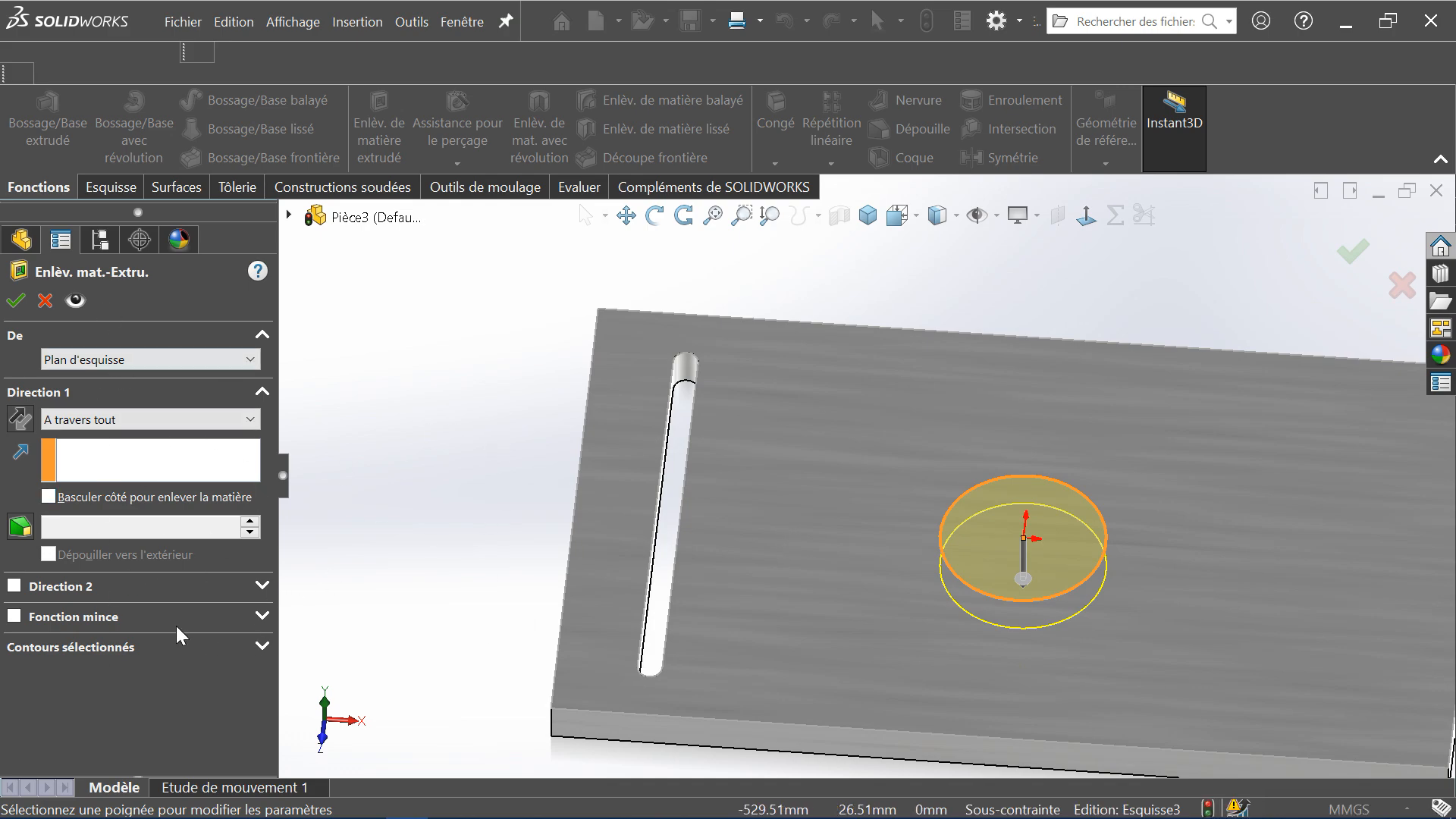
{"action": "left_click", "coordinate": [114, 619]}
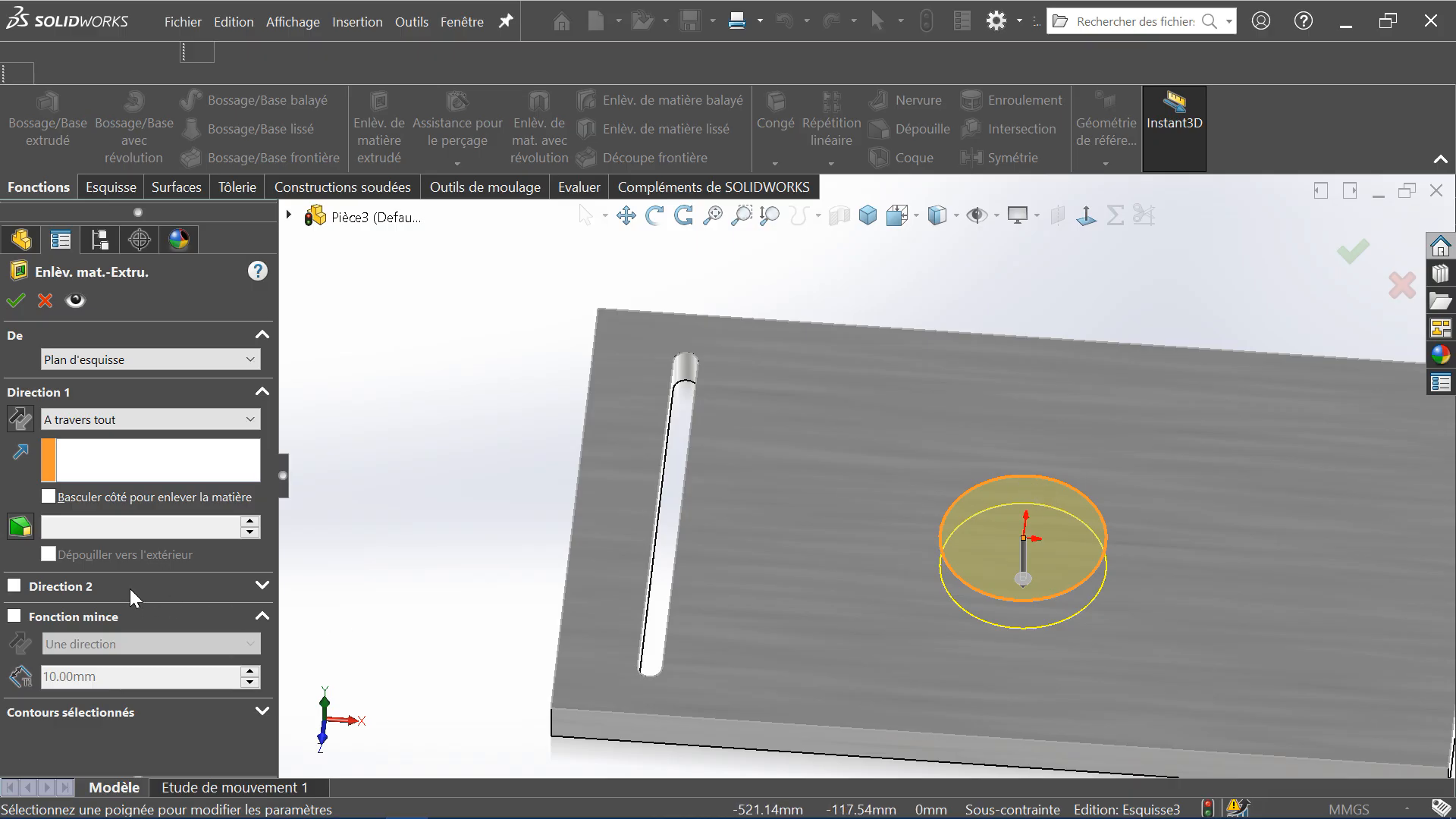
{"action": "left_click", "coordinate": [14, 617]}
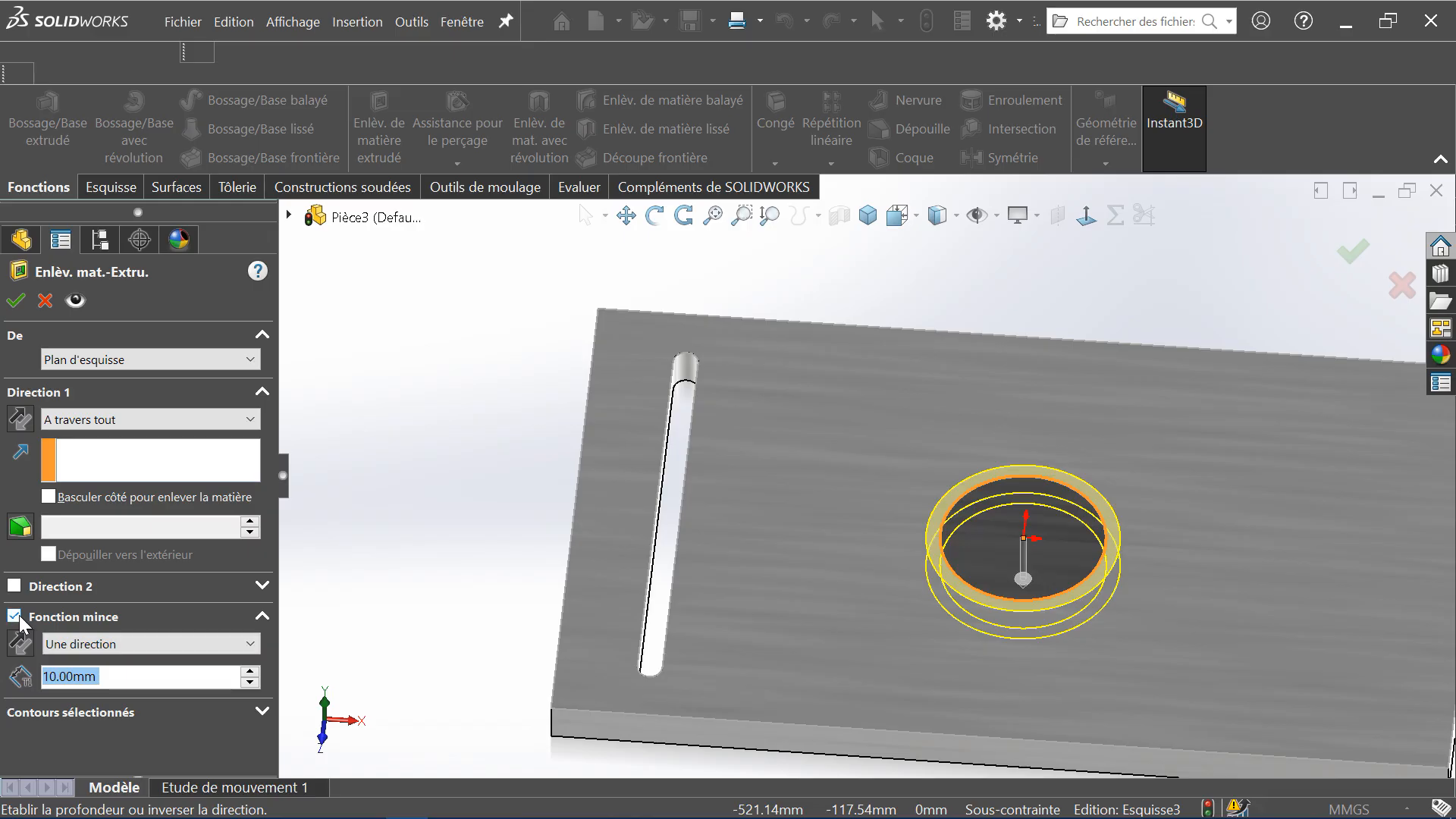
{"action": "middle_click_drag", "start_coordinate": [1235, 553], "coordinate": [1110, 542]}
{"action": "scroll", "coordinate": [1015, 451], "scroll_direction": "down", "scroll_amount": 1}
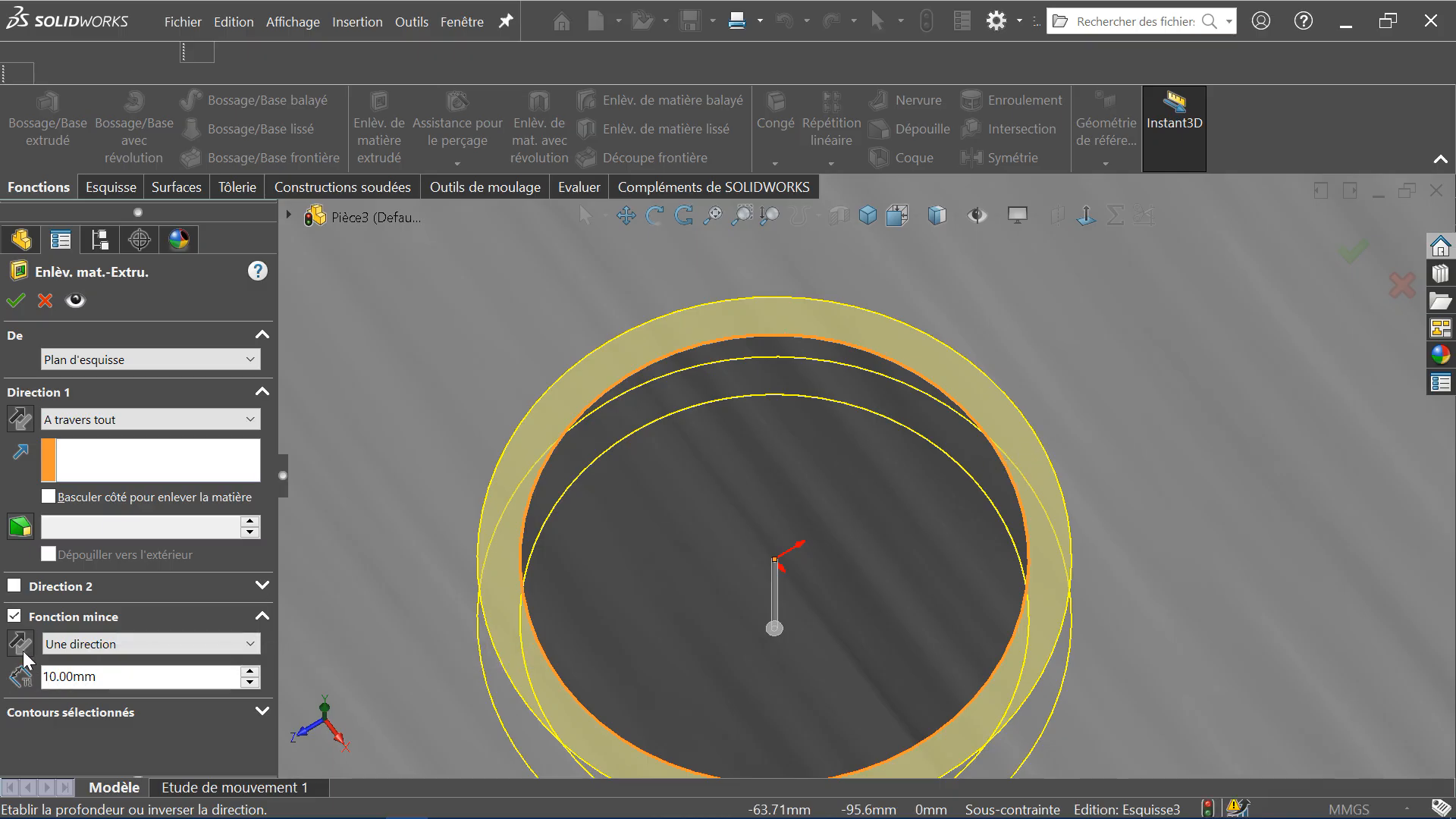
Set the thin cut to Plan milieu with a 3 mm thickness and accept it, keeping all bodies
{"action": "left_click", "coordinate": [97, 646]}
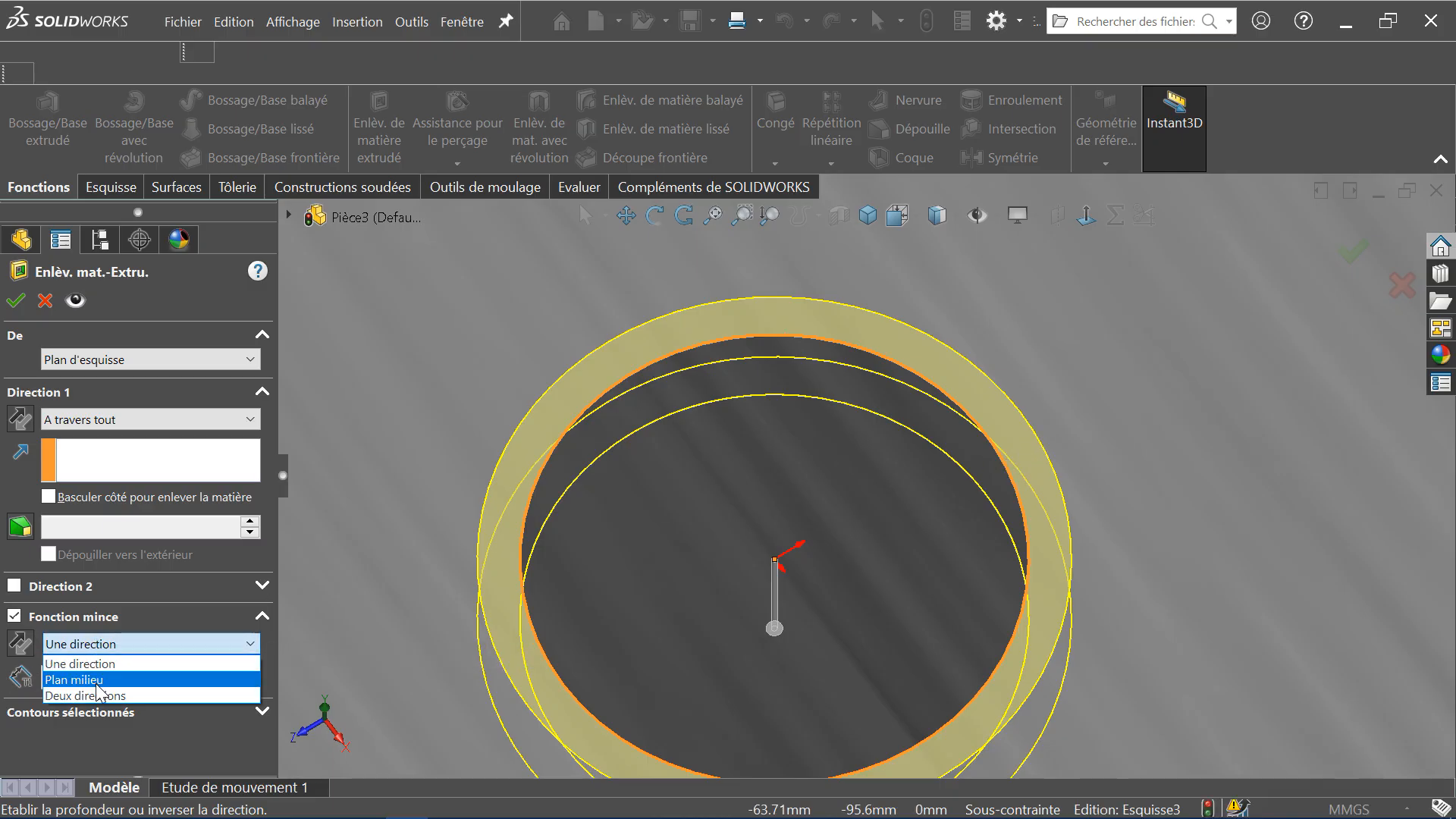
{"action": "left_click", "coordinate": [109, 681]}
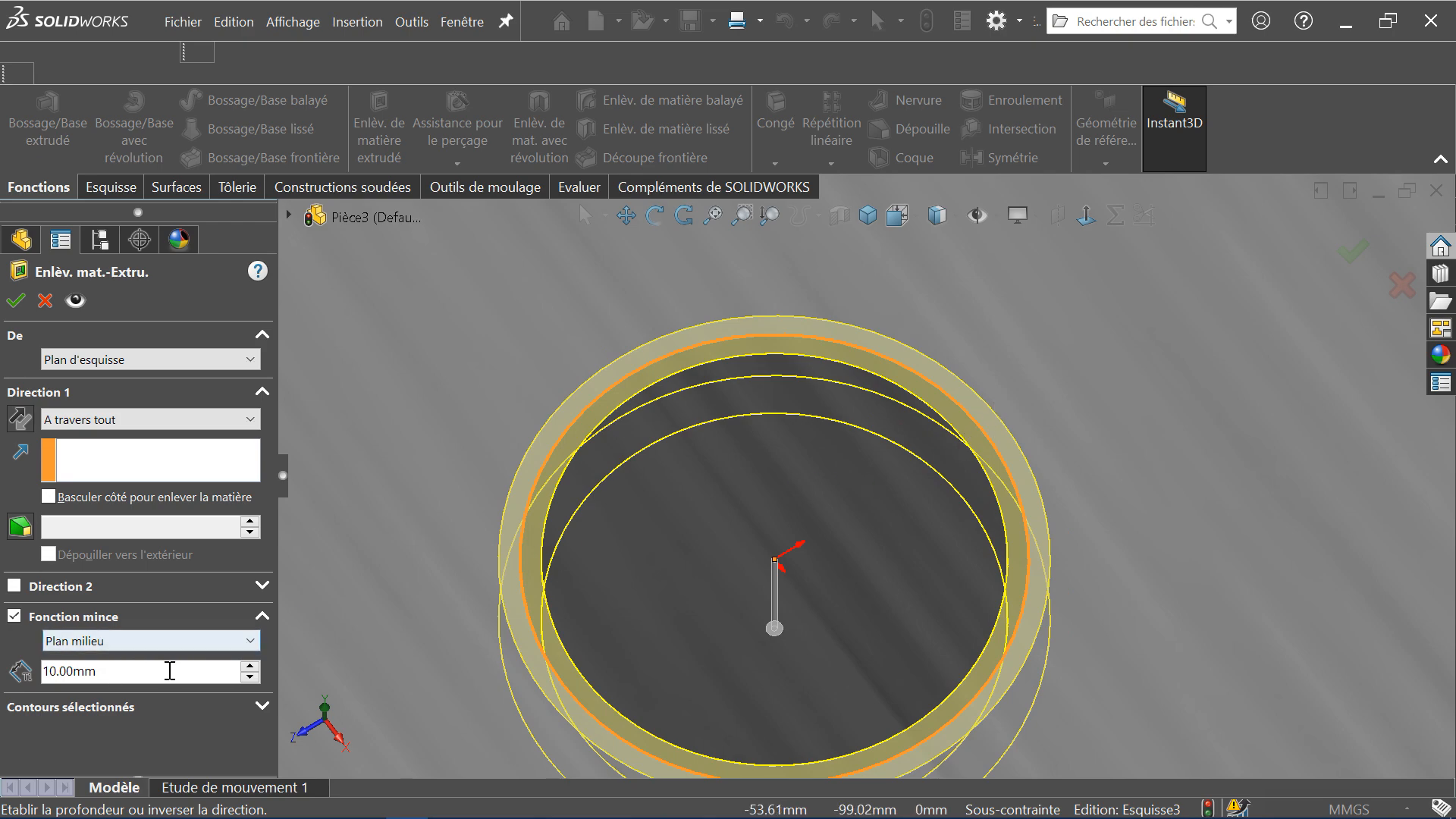
{"action": "left_click_drag", "start_coordinate": [169, 670], "coordinate": [13, 707]}
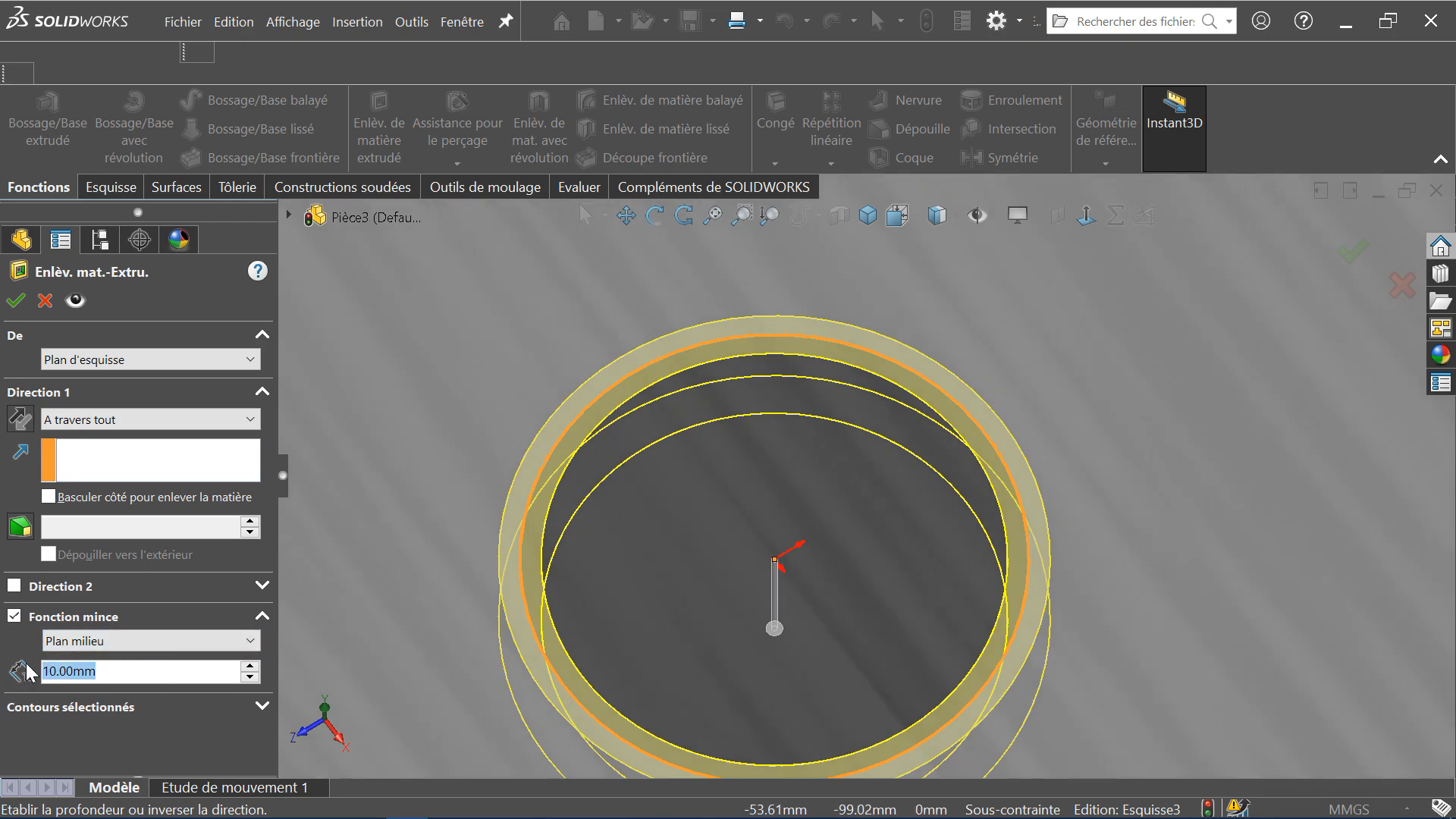
{"action": "type", "text": "3"}
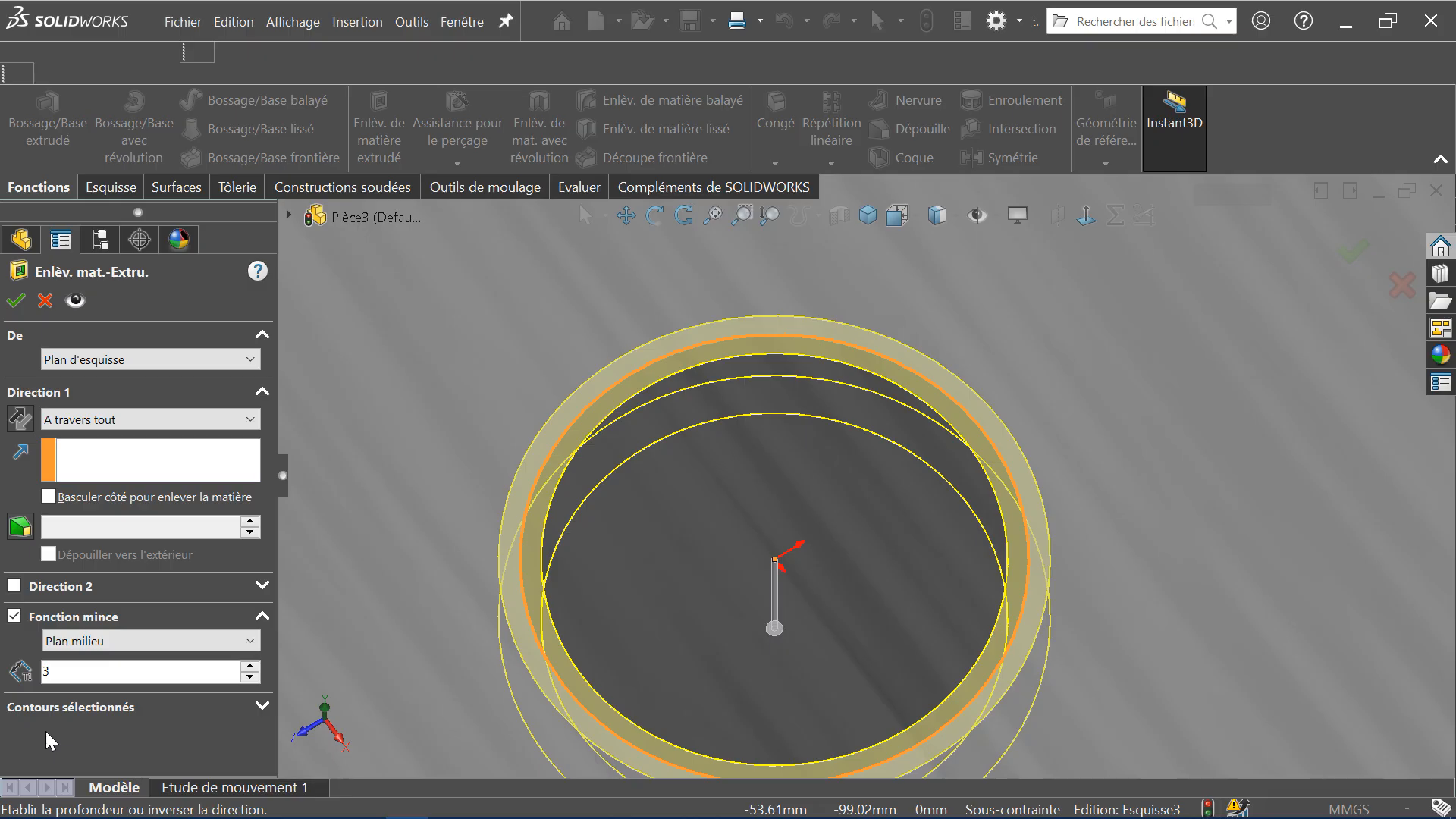
{"action": "key", "text": "Return"}
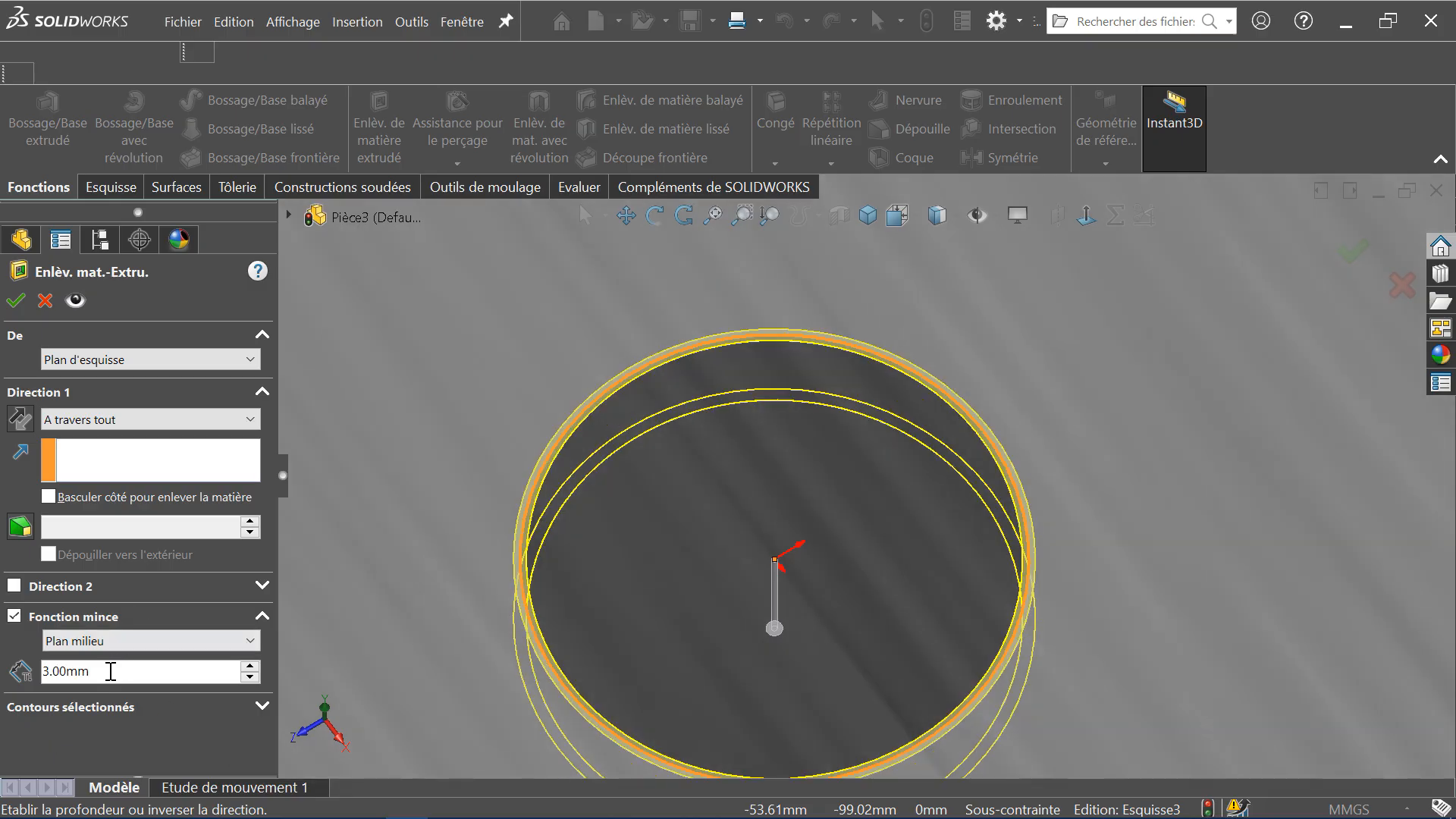
{"action": "left_click", "coordinate": [15, 301]}
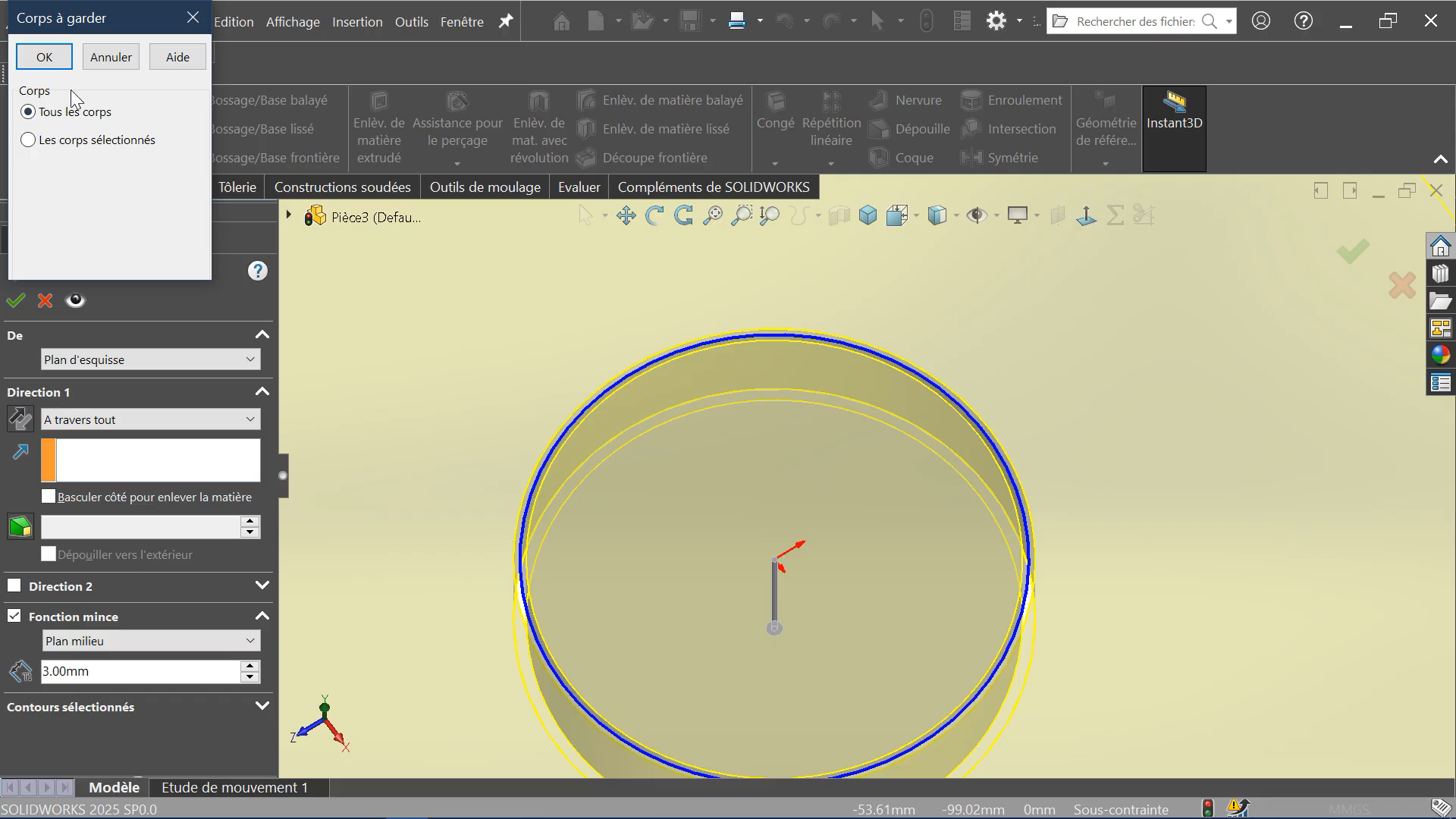
{"action": "left_click", "coordinate": [57, 53]}
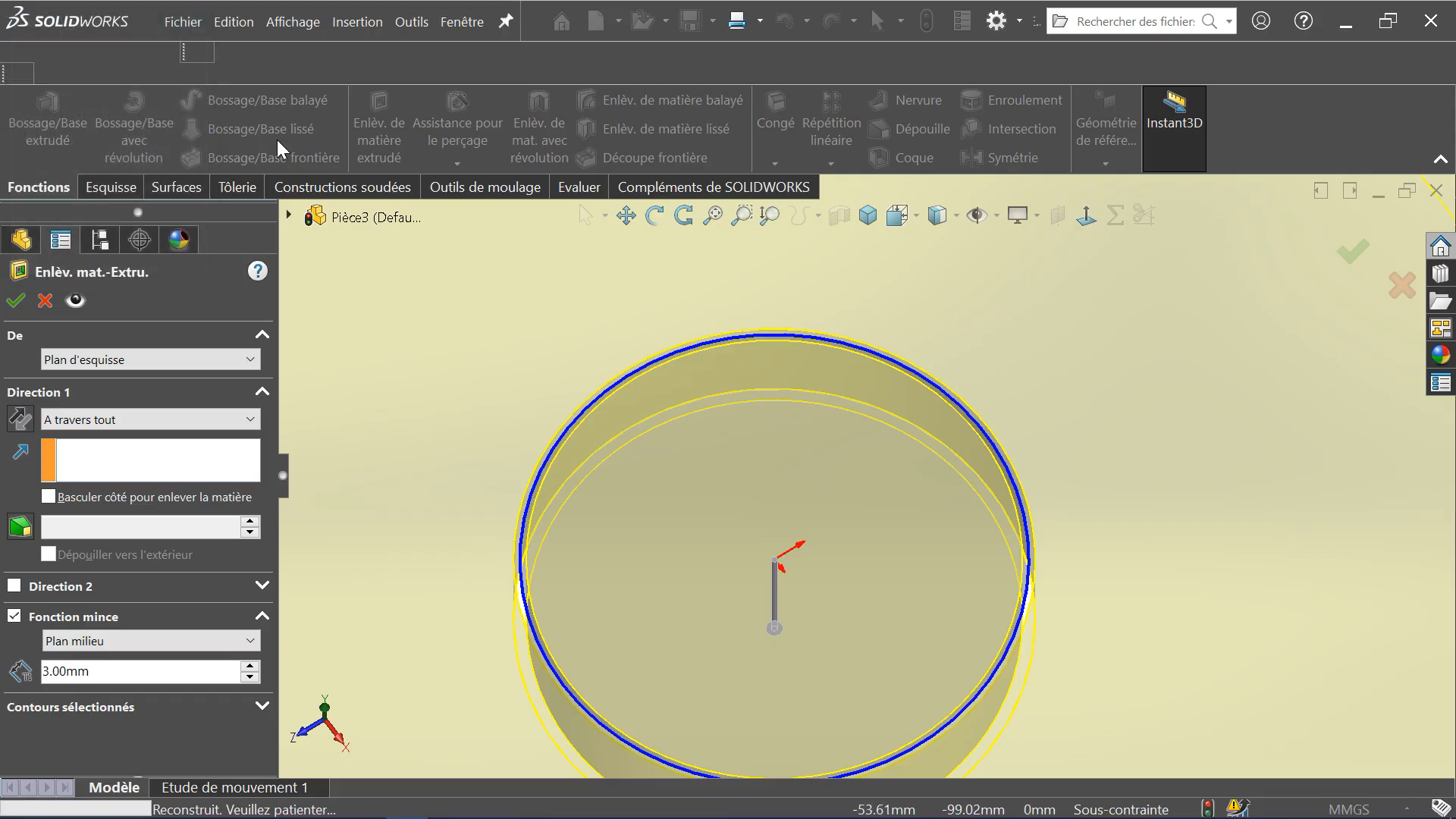
Inspect the thin ring cut from both sides of the plate, and delete the cut feature while keeping its circle sketch
{"action": "scroll", "coordinate": [811, 523], "scroll_direction": "up", "scroll_amount": 5}
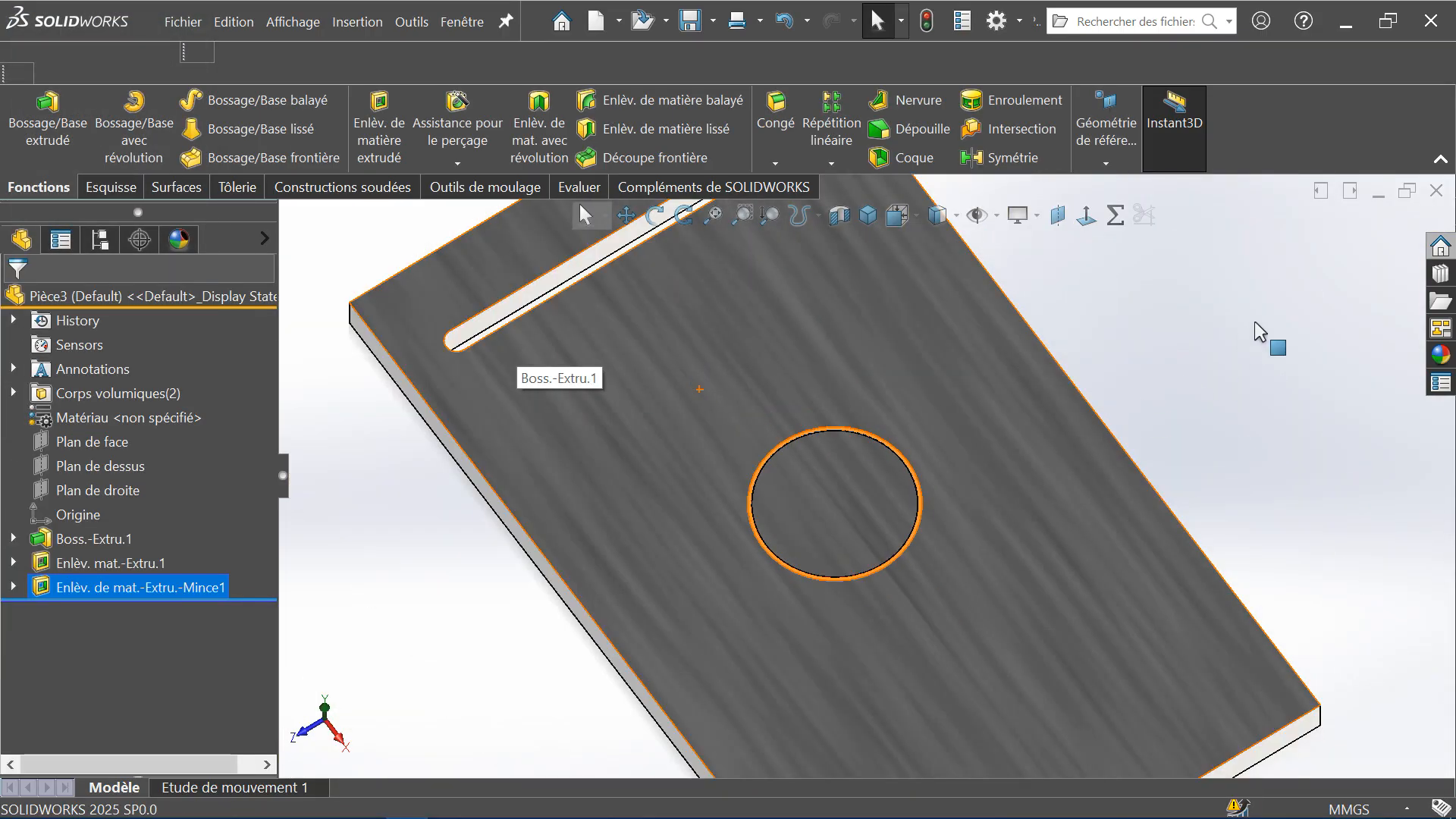
{"action": "middle_click_drag", "start_coordinate": [766, 673], "coordinate": [722, 674]}
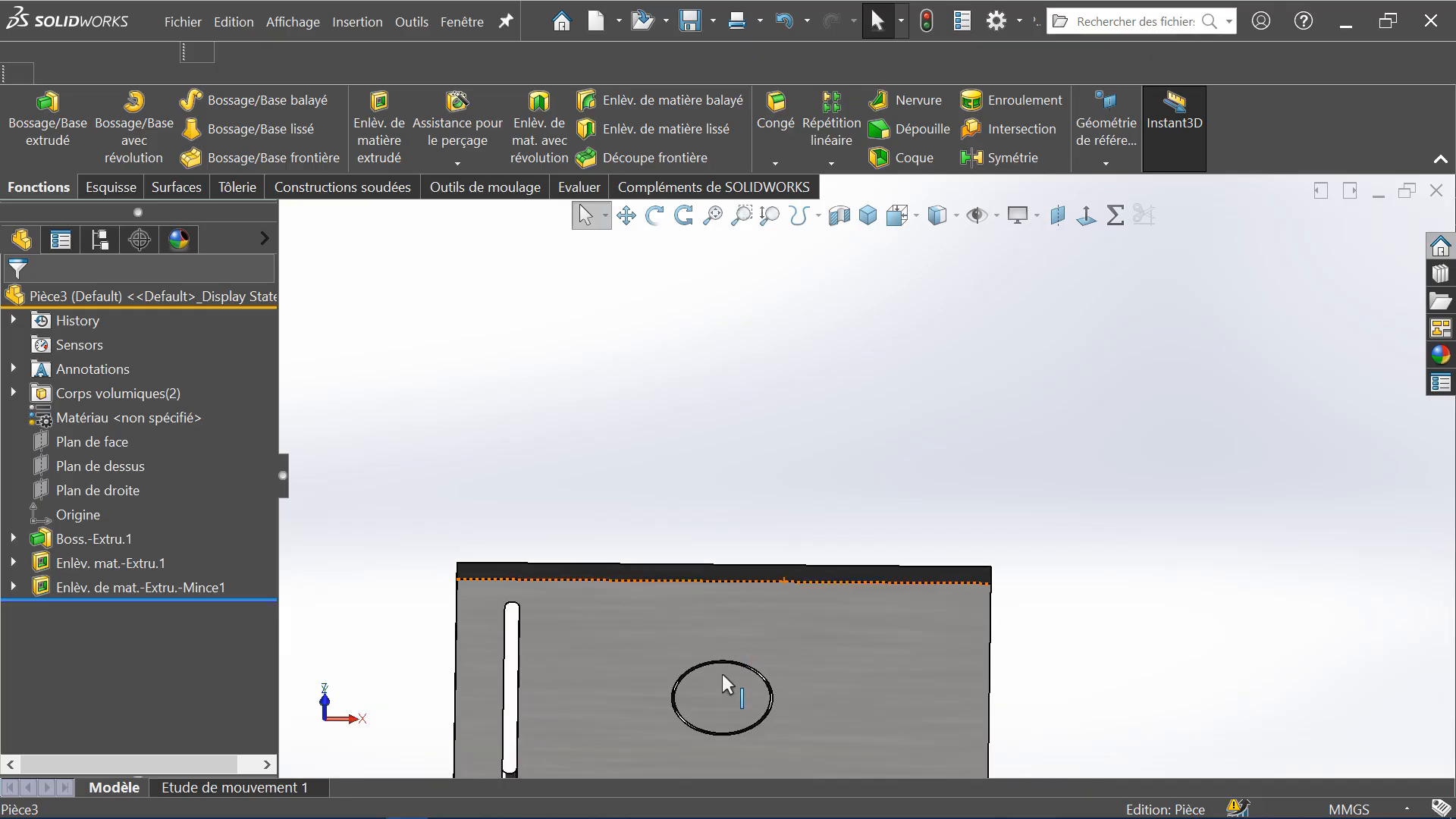
{"action": "scroll", "coordinate": [721, 676], "scroll_direction": "down", "scroll_amount": 6}
{"action": "middle_click_drag", "start_coordinate": [774, 611], "coordinate": [798, 711]}
{"action": "scroll", "coordinate": [877, 545], "scroll_direction": "up", "scroll_amount": 5}
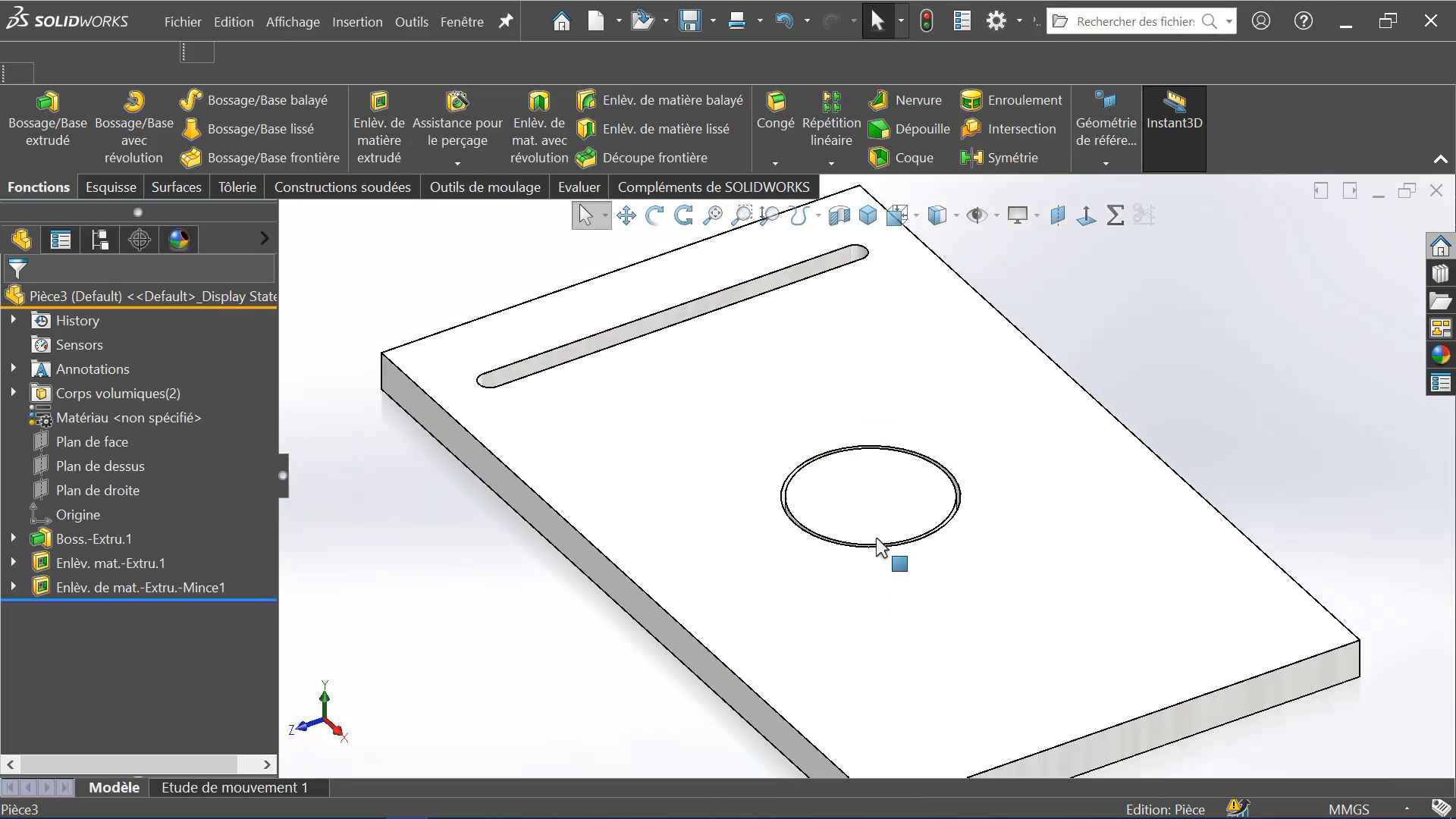
{"action": "middle_click_drag", "start_coordinate": [884, 569], "coordinate": [914, 425]}
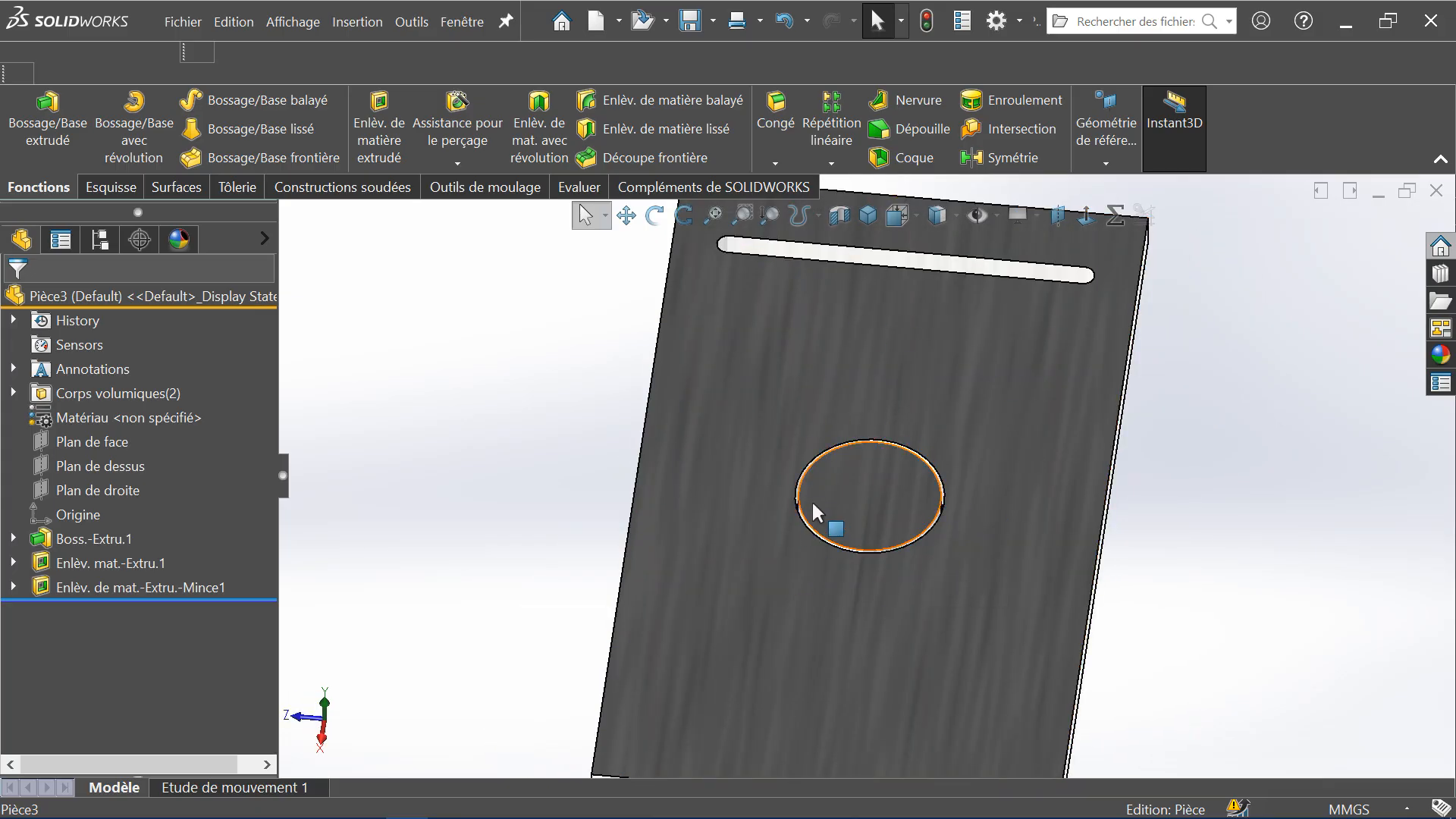
{"action": "left_click", "coordinate": [139, 591]}
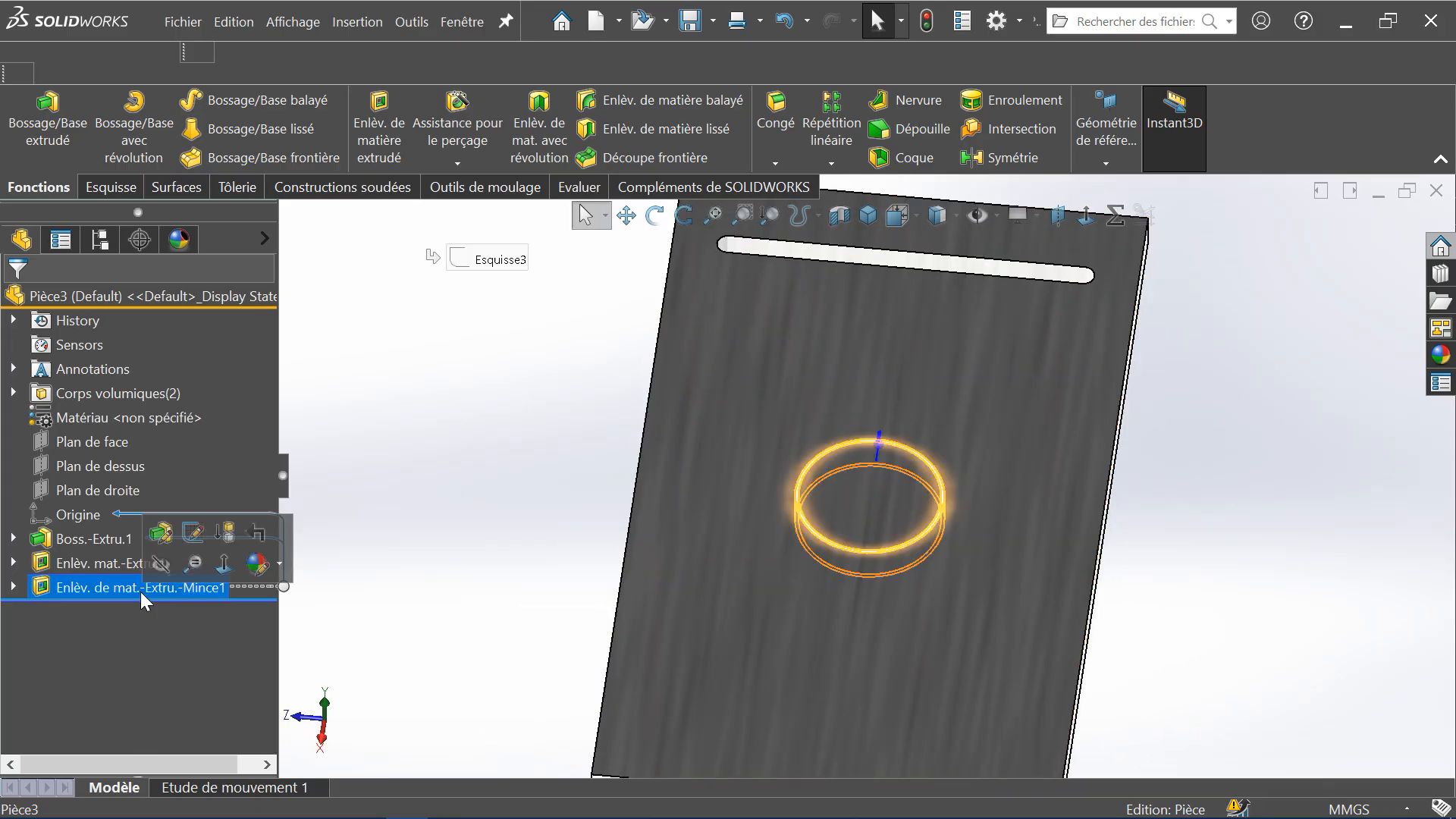
{"action": "right_click", "coordinate": [148, 589]}
{"action": "left_click", "coordinate": [226, 421]}
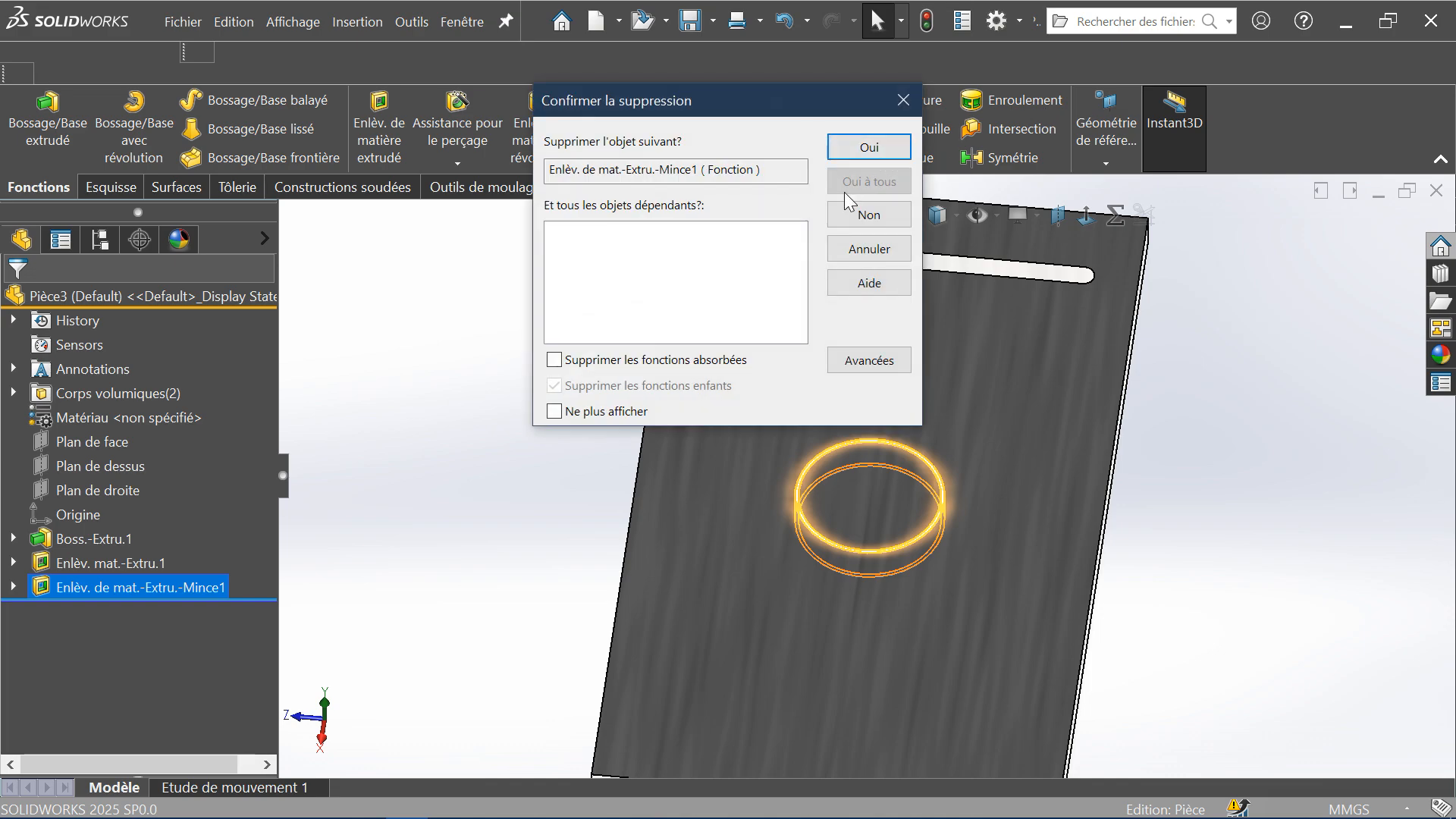
{"action": "left_click", "coordinate": [867, 147]}
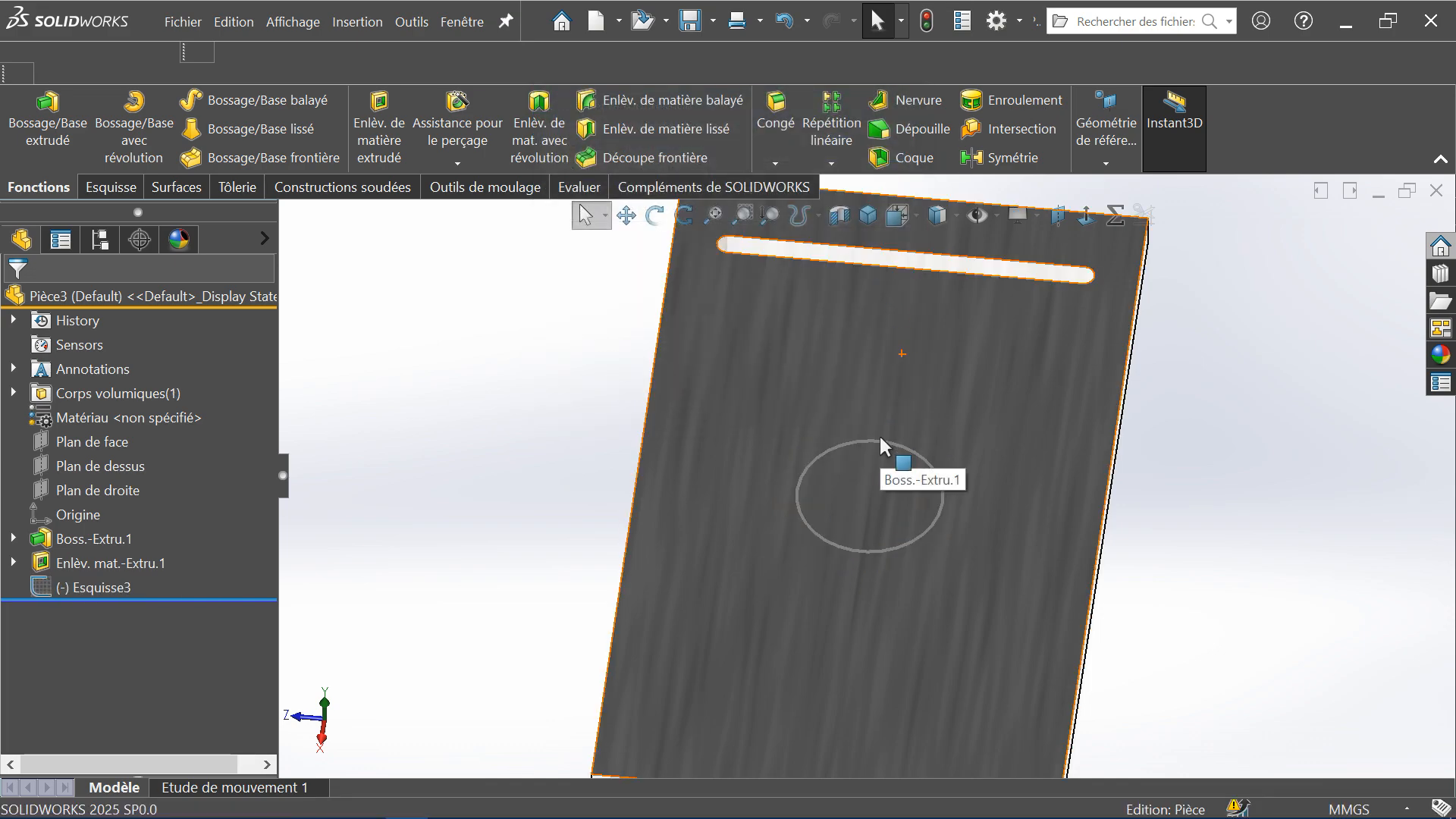
{"action": "left_click", "coordinate": [47, 121]}
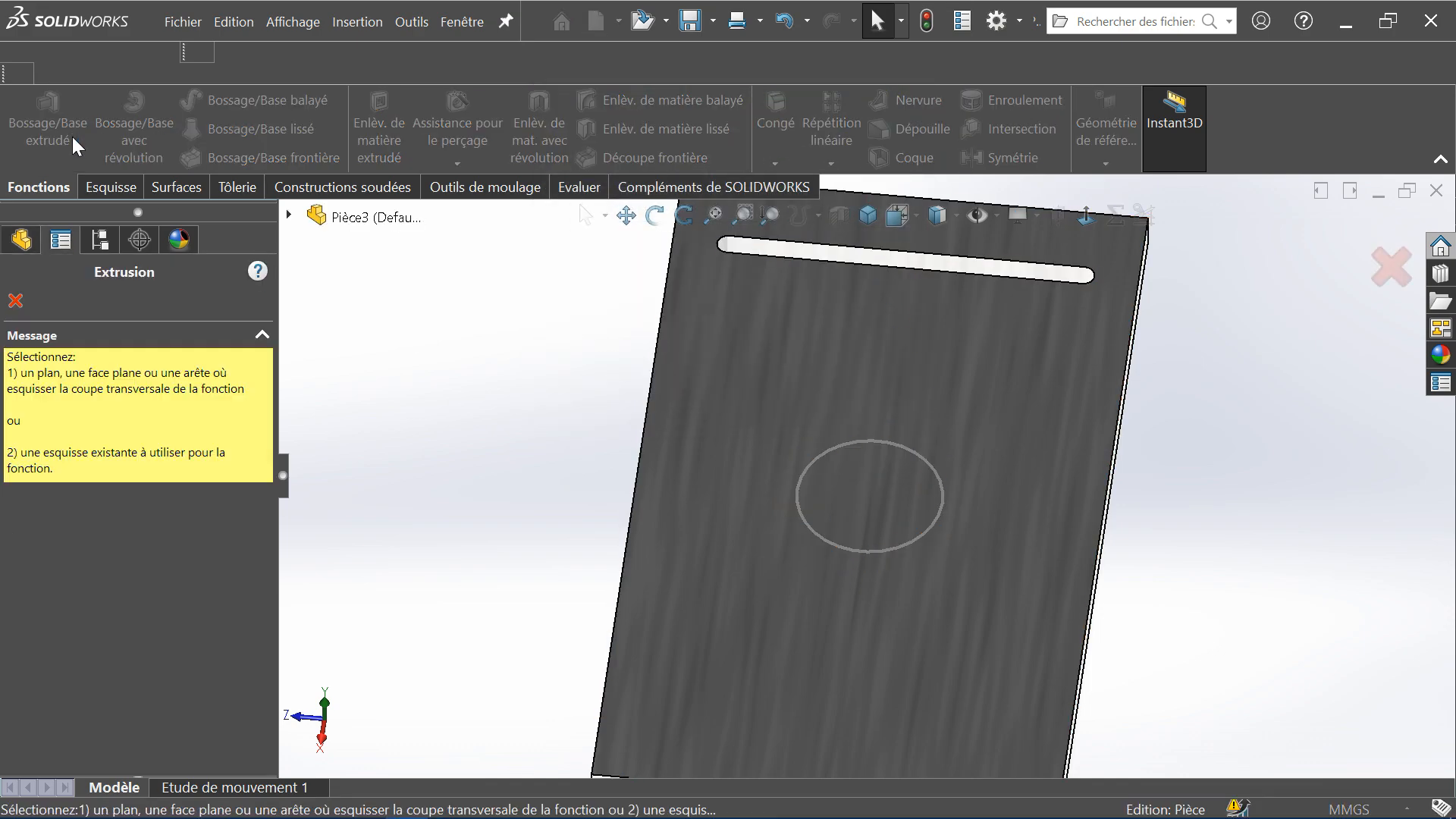
{"action": "left_click", "coordinate": [20, 302]}
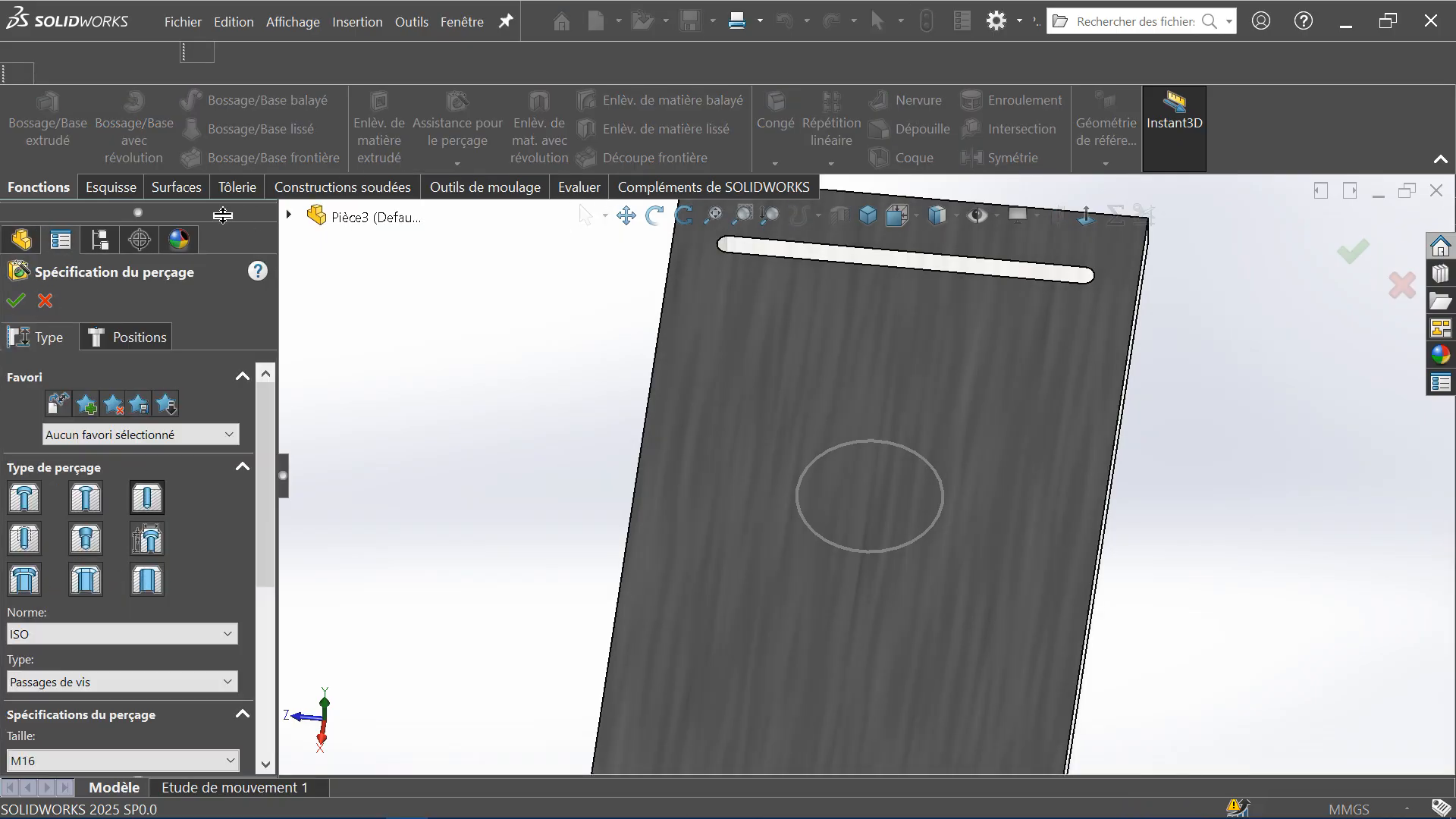
{"action": "left_click", "coordinate": [45, 302]}
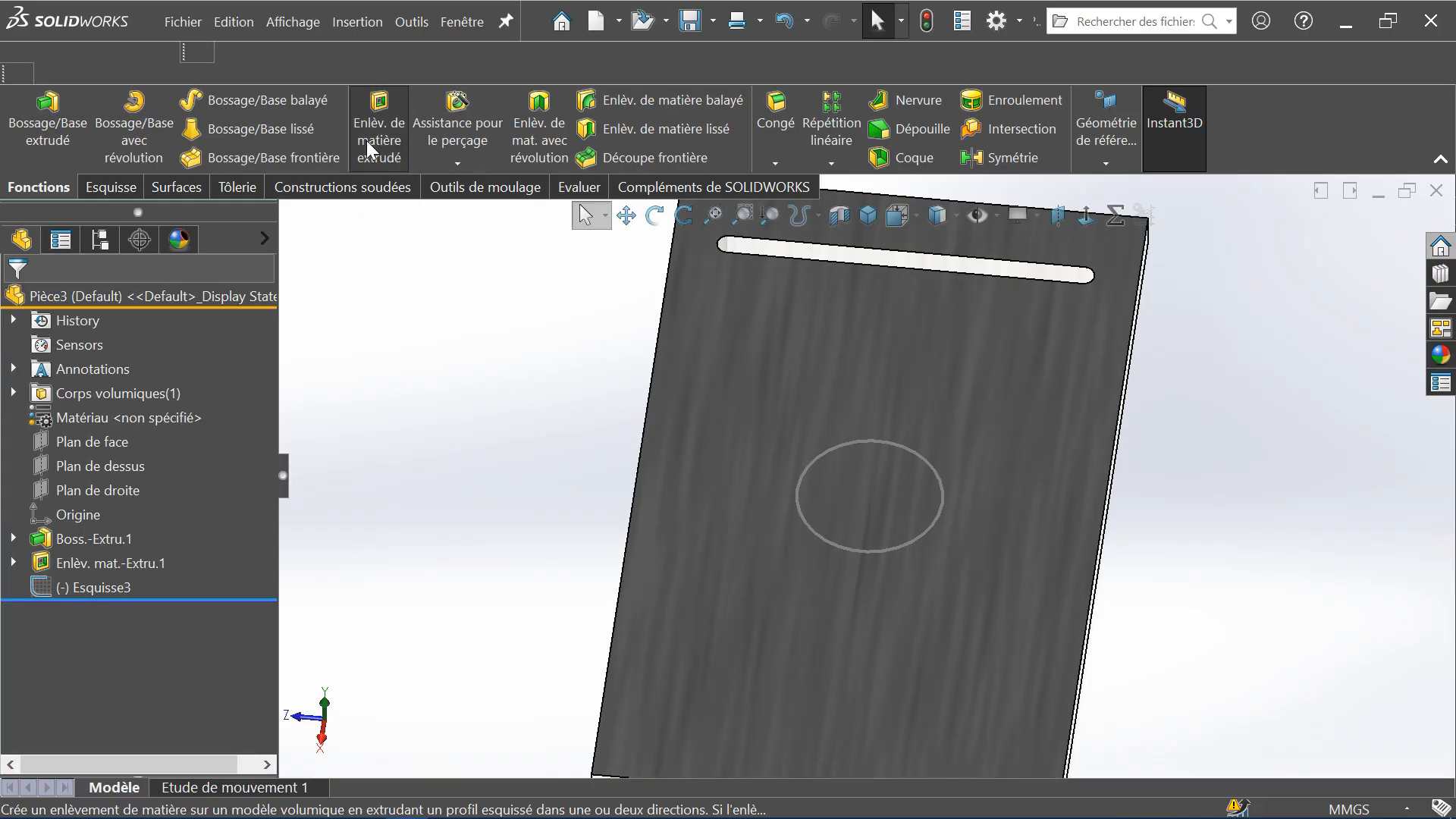
Cut the existing circle sketch through the whole plate with an extruded cut set to A travers tout
{"action": "left_click", "coordinate": [366, 140]}
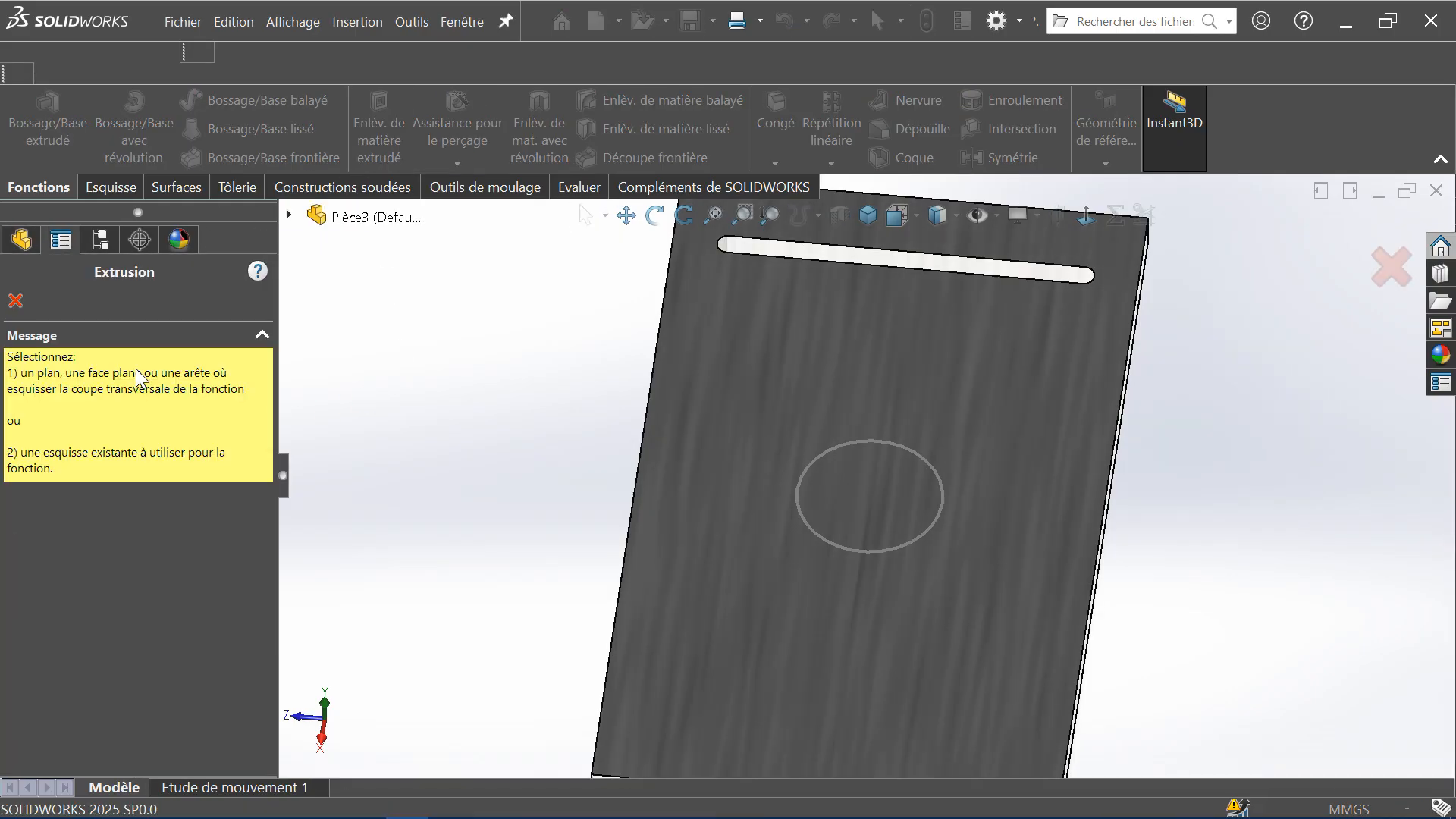
{"action": "left_click", "coordinate": [835, 446]}
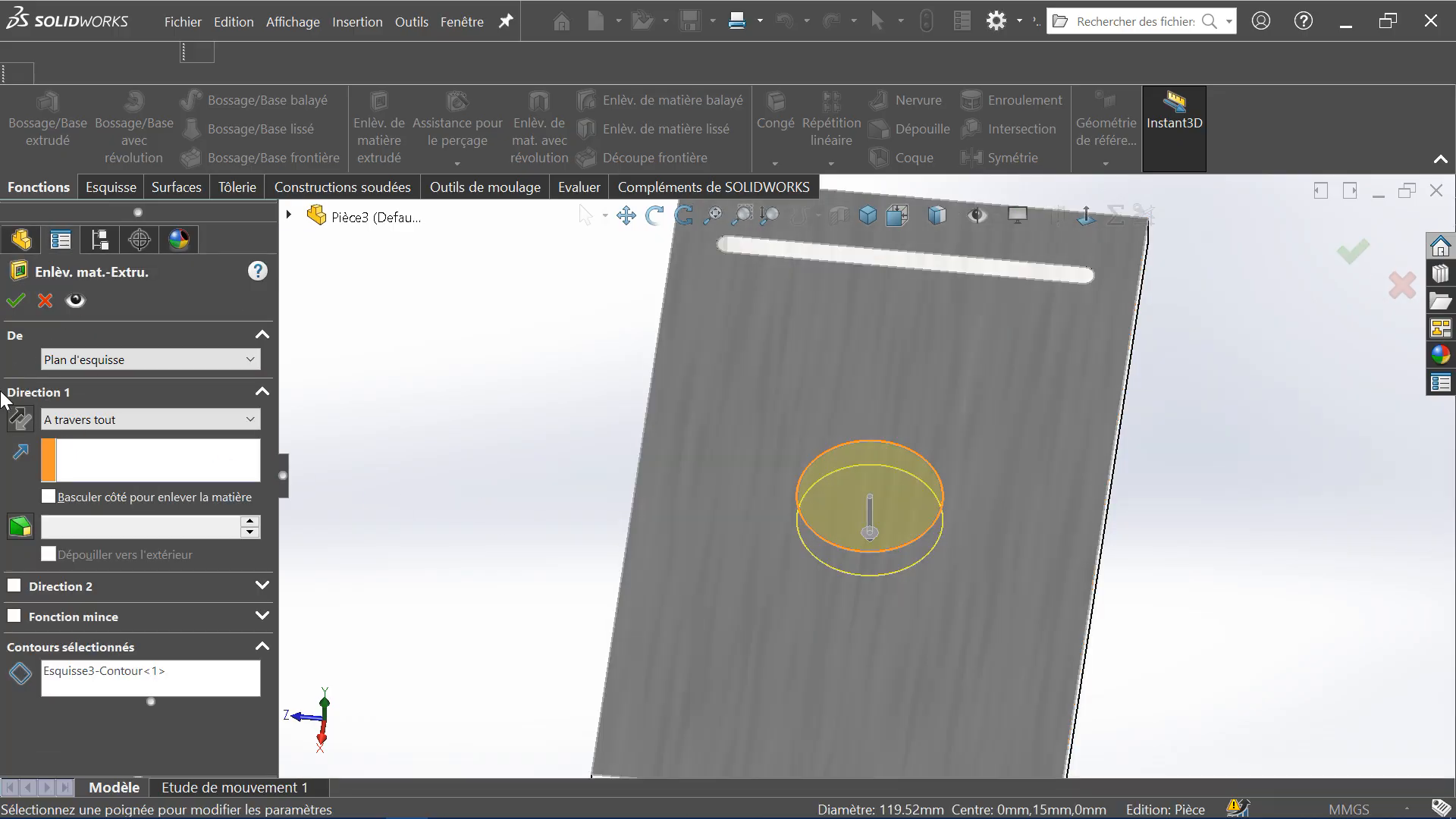
{"action": "left_click", "coordinate": [22, 300]}
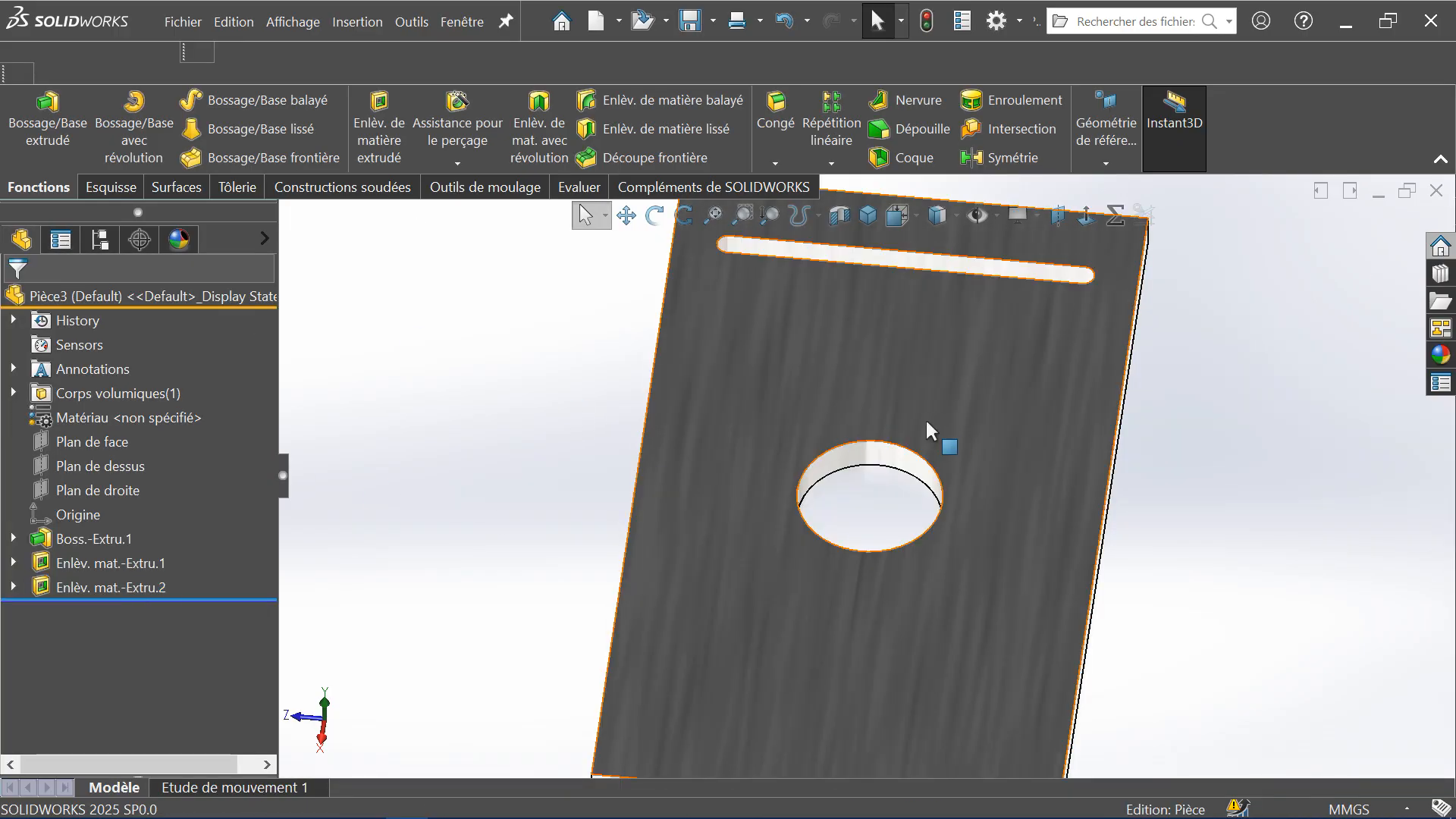
{"action": "scroll", "coordinate": [861, 480], "scroll_direction": "up", "scroll_amount": 3}
{"action": "middle_click_drag", "start_coordinate": [862, 480], "coordinate": [698, 462]}
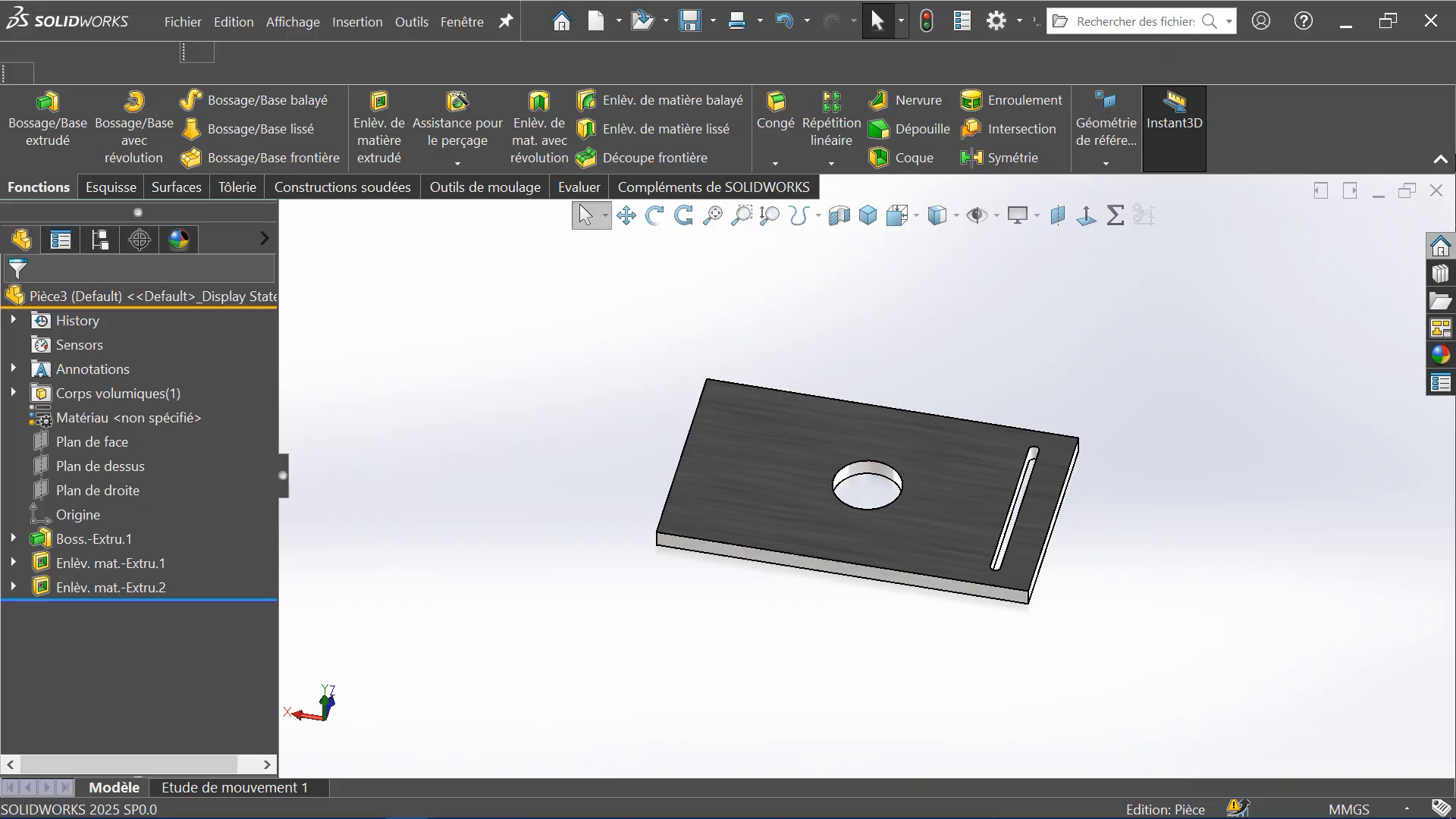
Close the plate part without saving its changes and create a new part document
{"action": "key", "text": "ctrl+w"}
{"action": "left_click", "coordinate": [565, 424]}
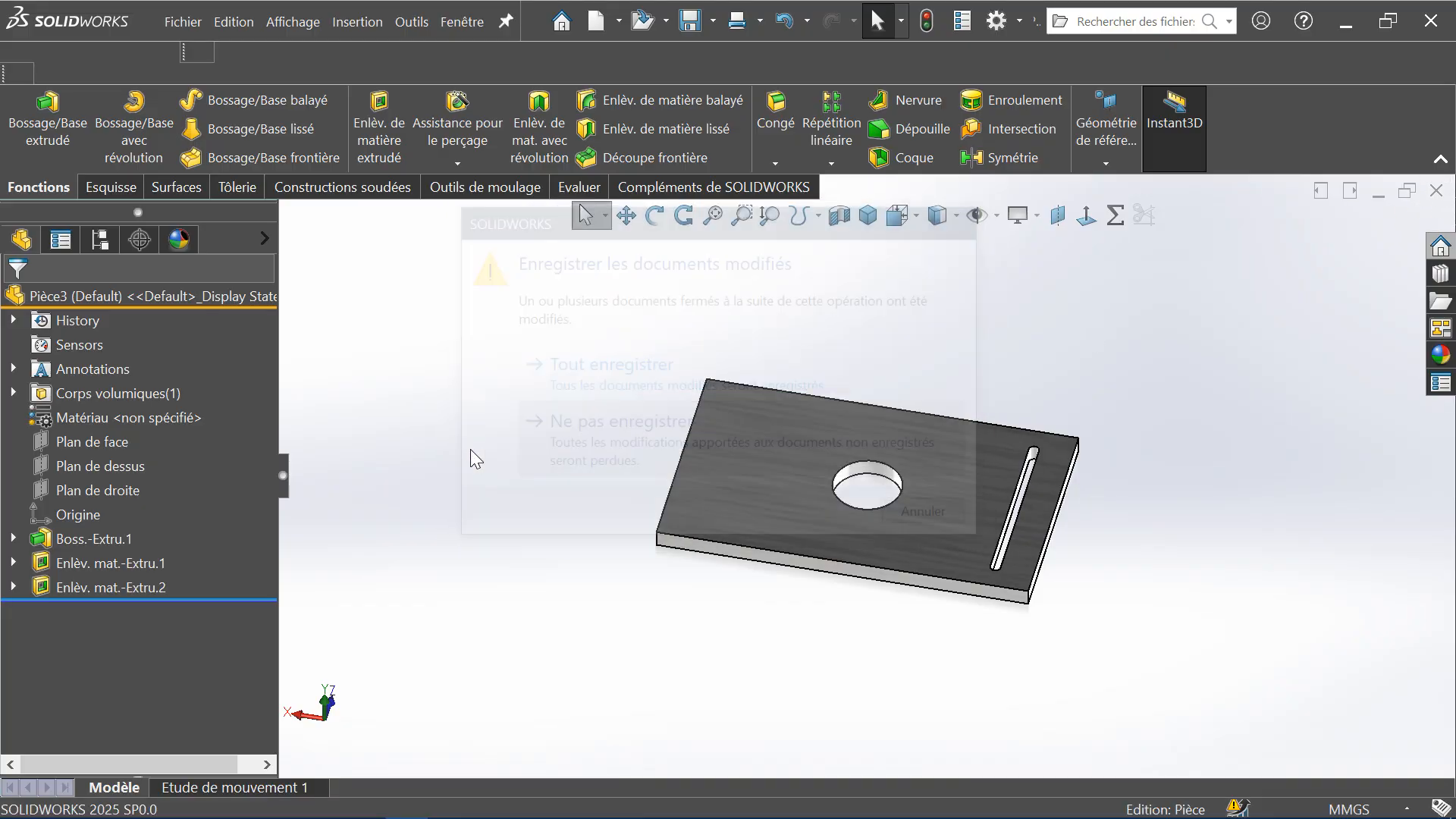
{"action": "left_click", "coordinate": [440, 23]}
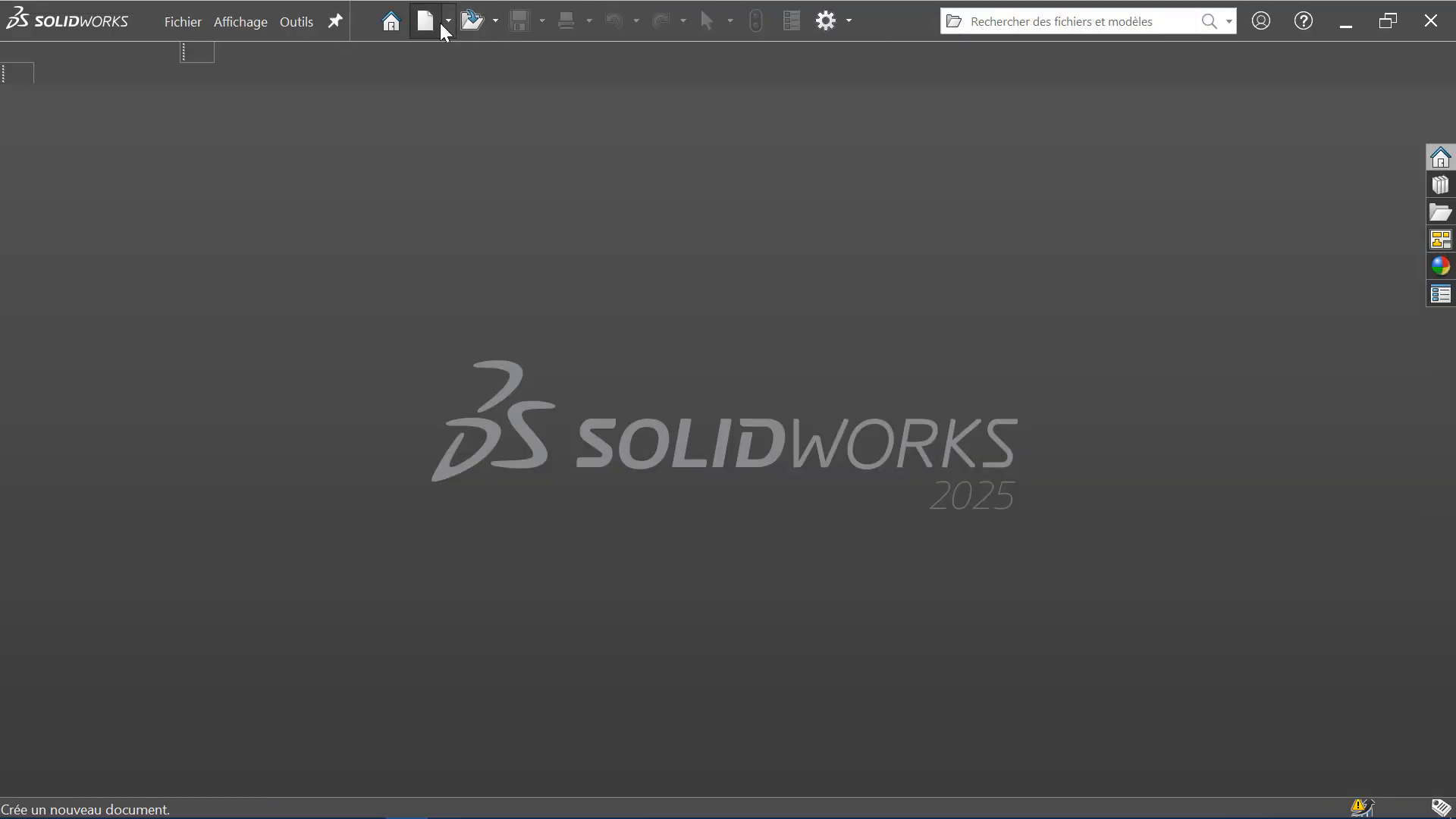
{"action": "left_click", "coordinate": [956, 573]}
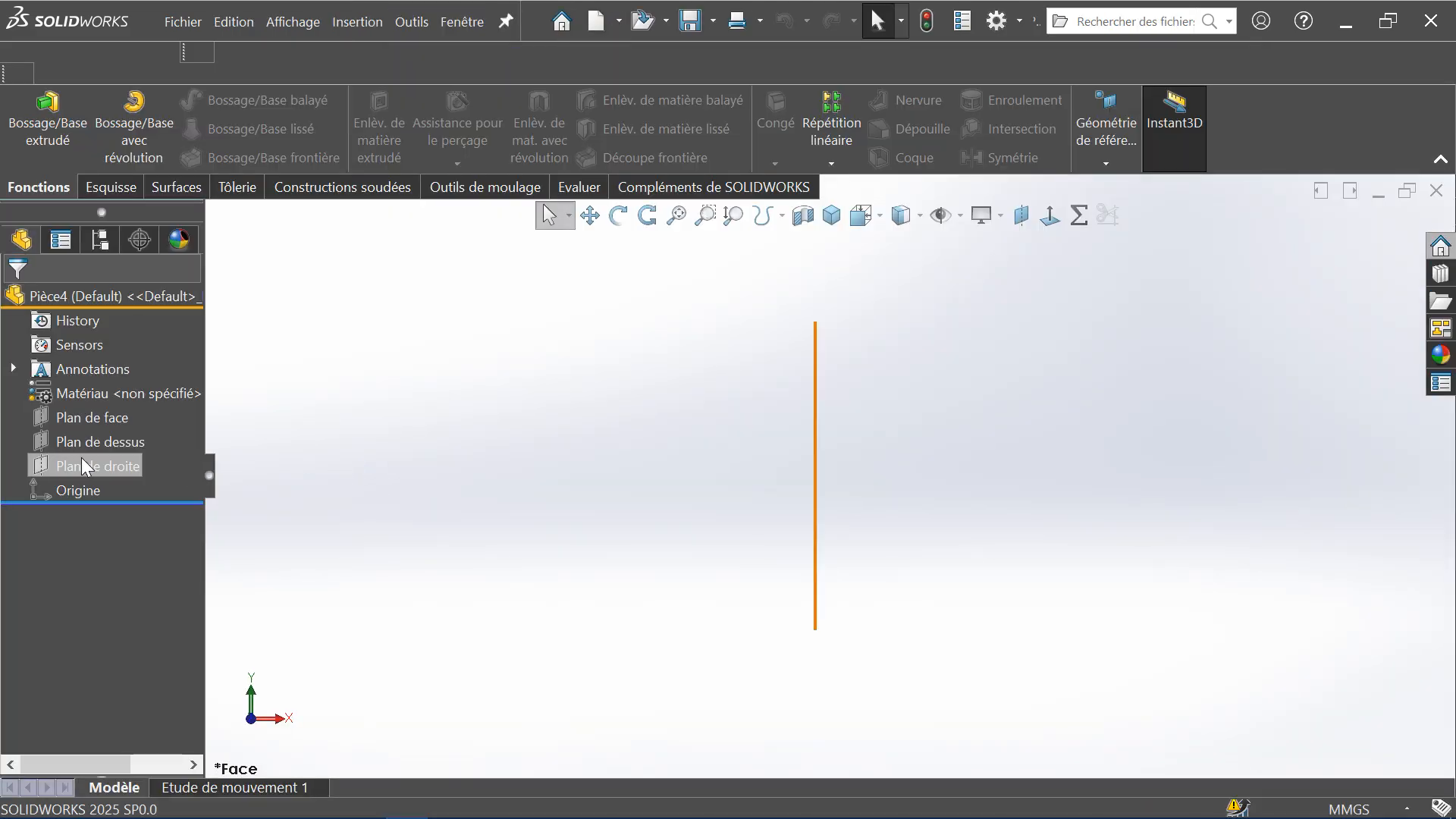
Sketch a nearly square centre rectangle on Plan de dessus, centred on the origin
{"action": "left_click", "coordinate": [109, 441]}
{"action": "left_click", "coordinate": [130, 414]}
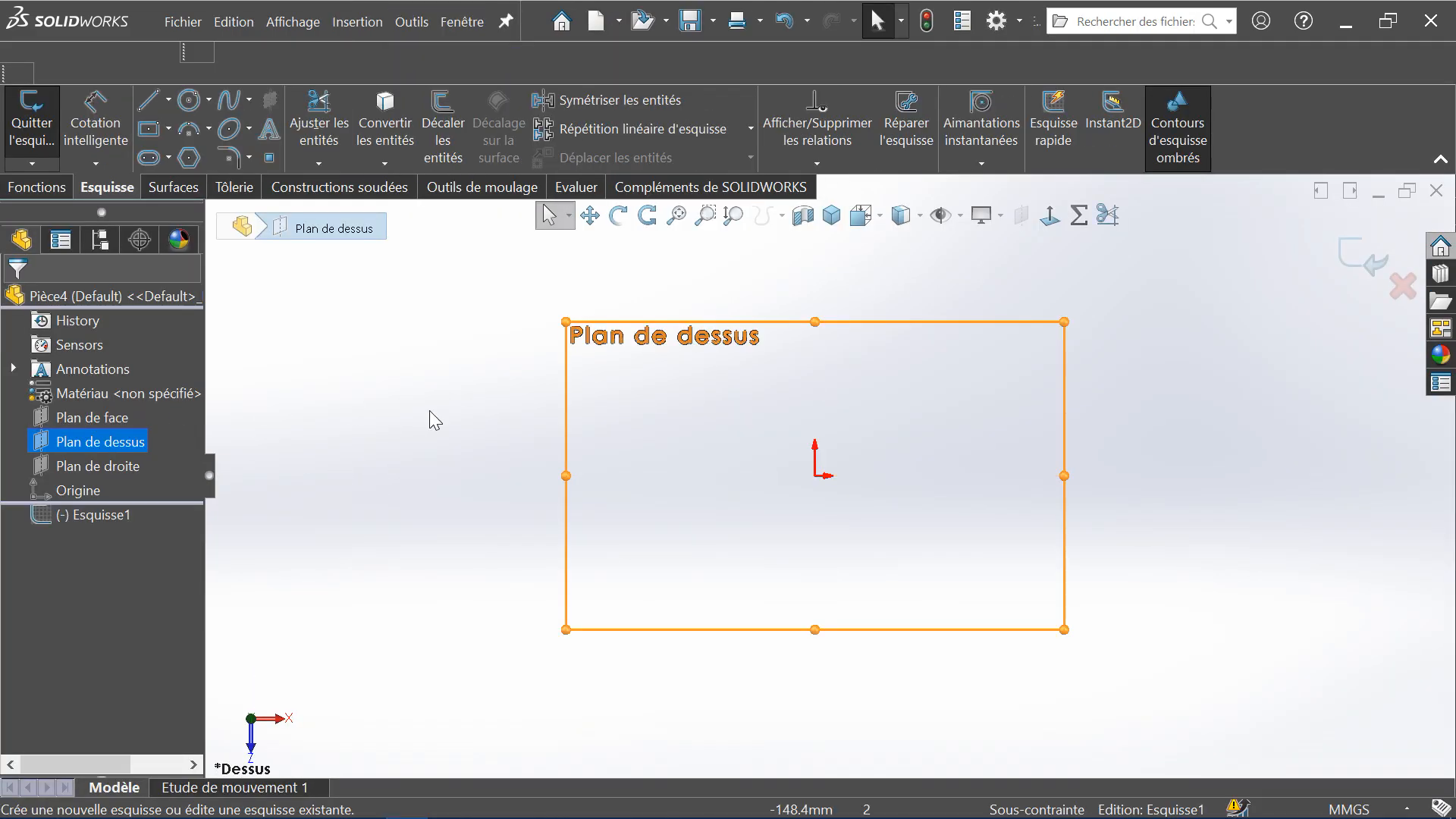
{"action": "left_click", "coordinate": [149, 128]}
{"action": "left_click", "coordinate": [815, 475]}
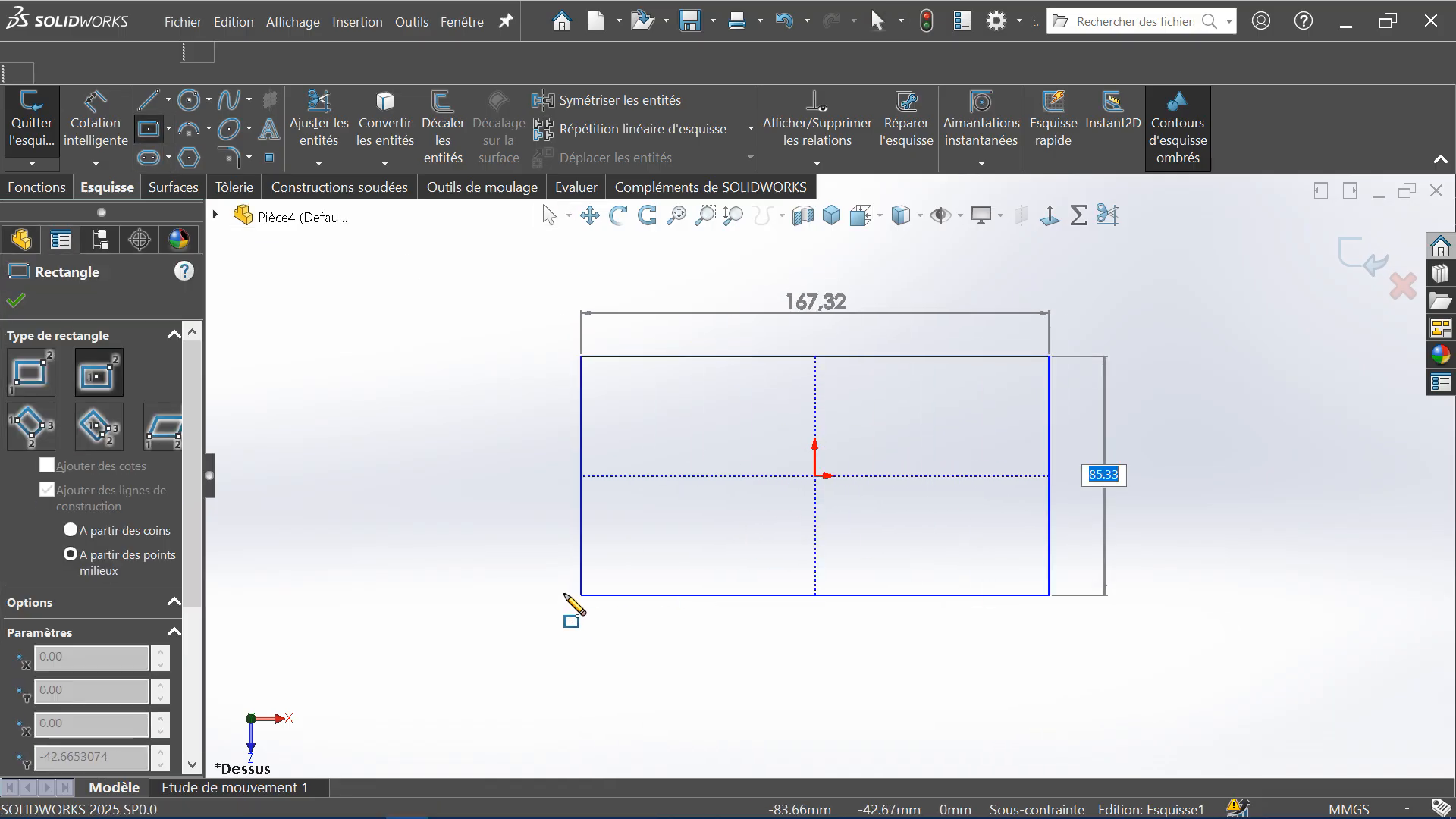
{"action": "left_click", "coordinate": [601, 671]}
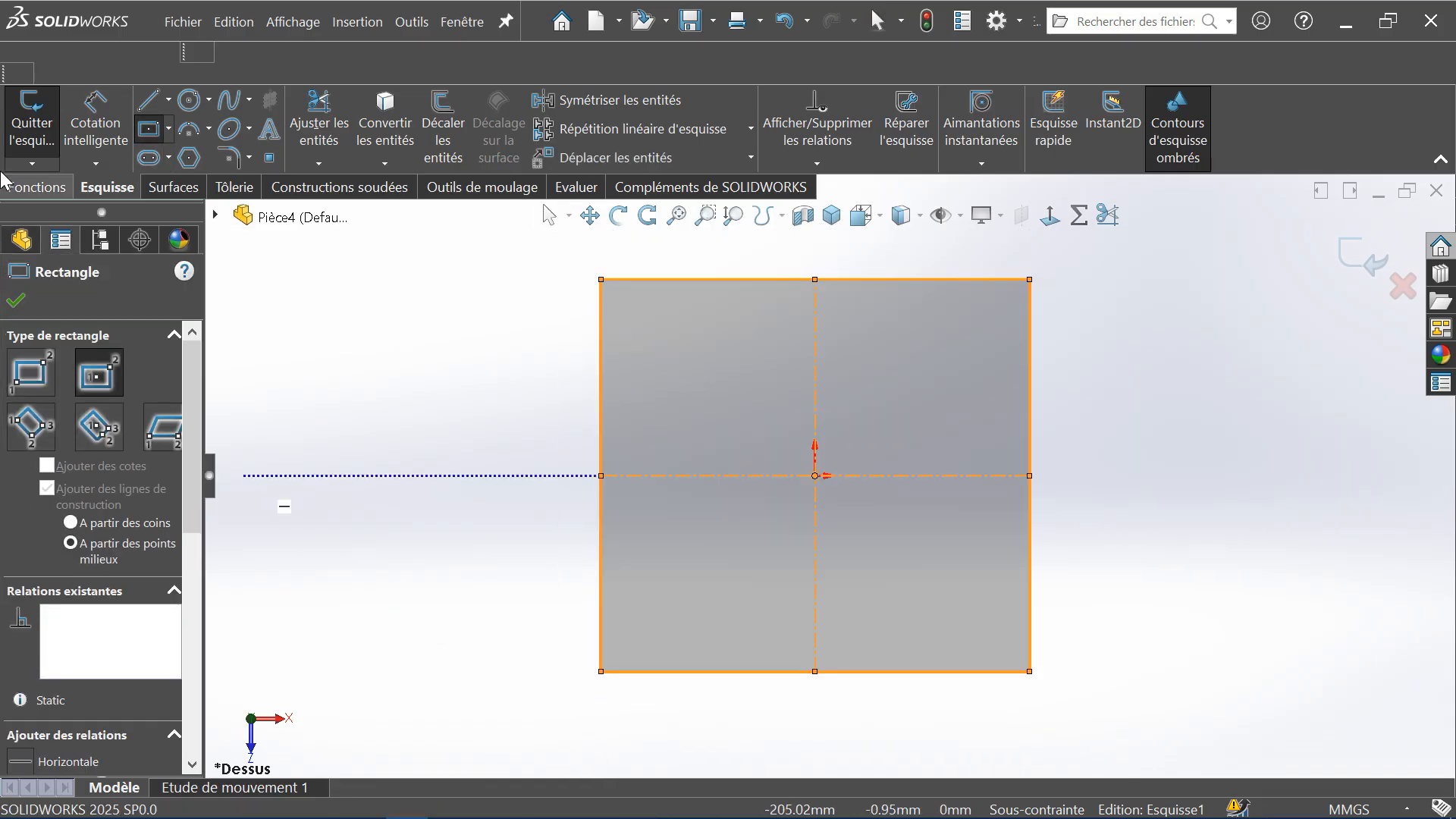
Extrude the rectangle into a block using Plan milieu with a total depth of 136 mm
{"action": "left_click", "coordinate": [28, 192]}
{"action": "left_click", "coordinate": [52, 117]}
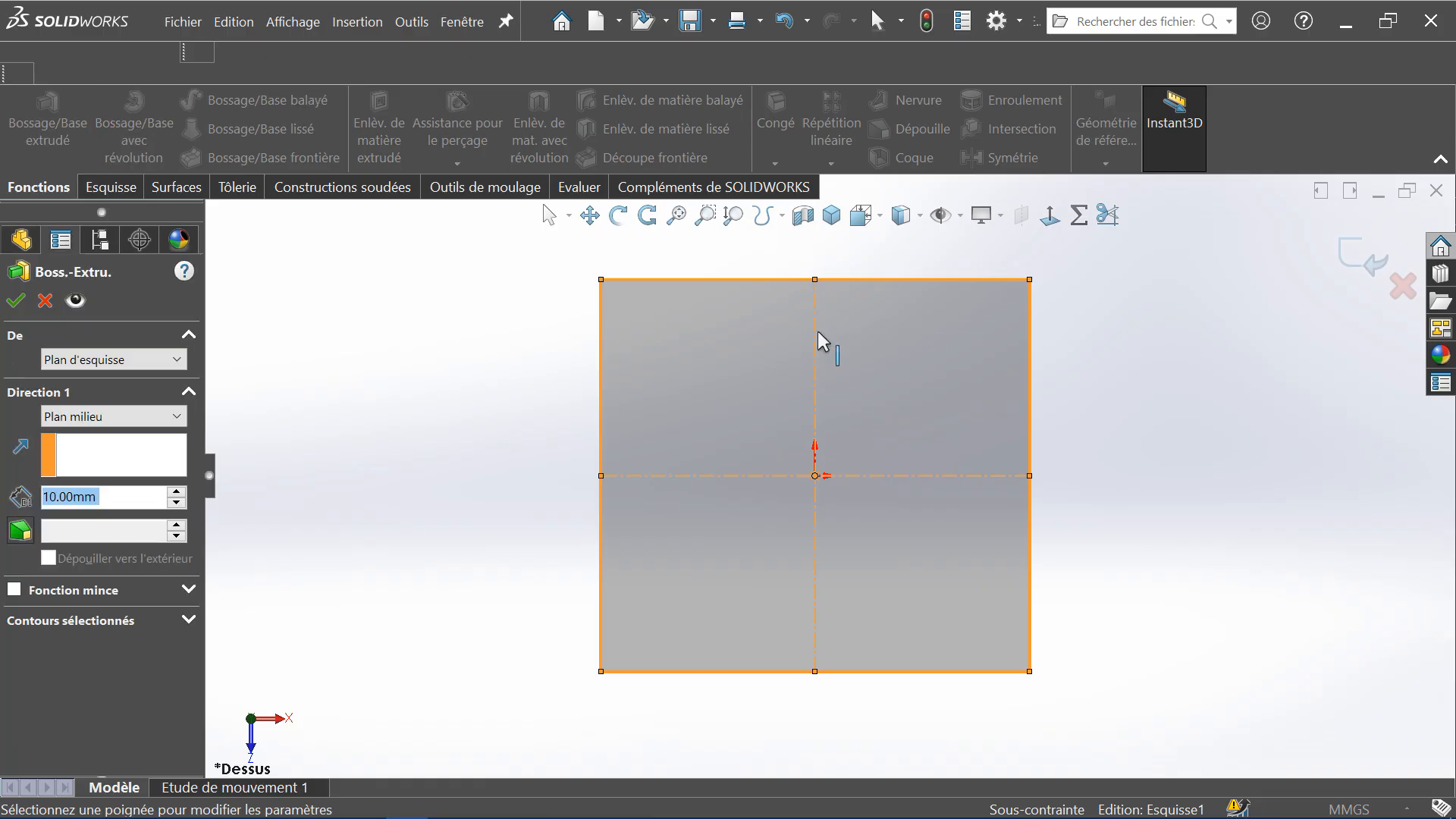
{"action": "left_click_drag", "start_coordinate": [834, 439], "coordinate": [876, 334]}
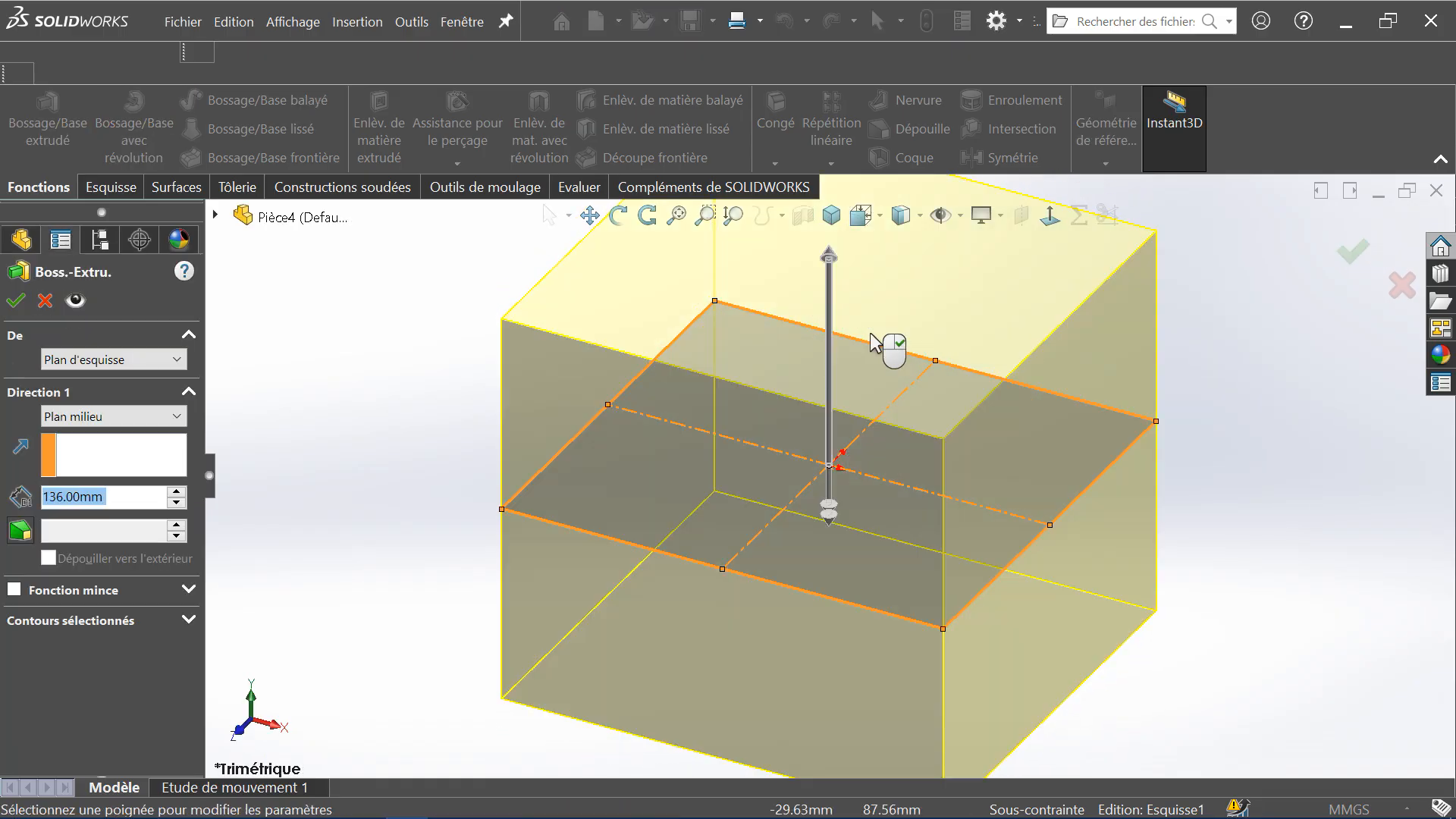
{"action": "left_click", "coordinate": [15, 302]}
{"action": "key", "text": "f"}
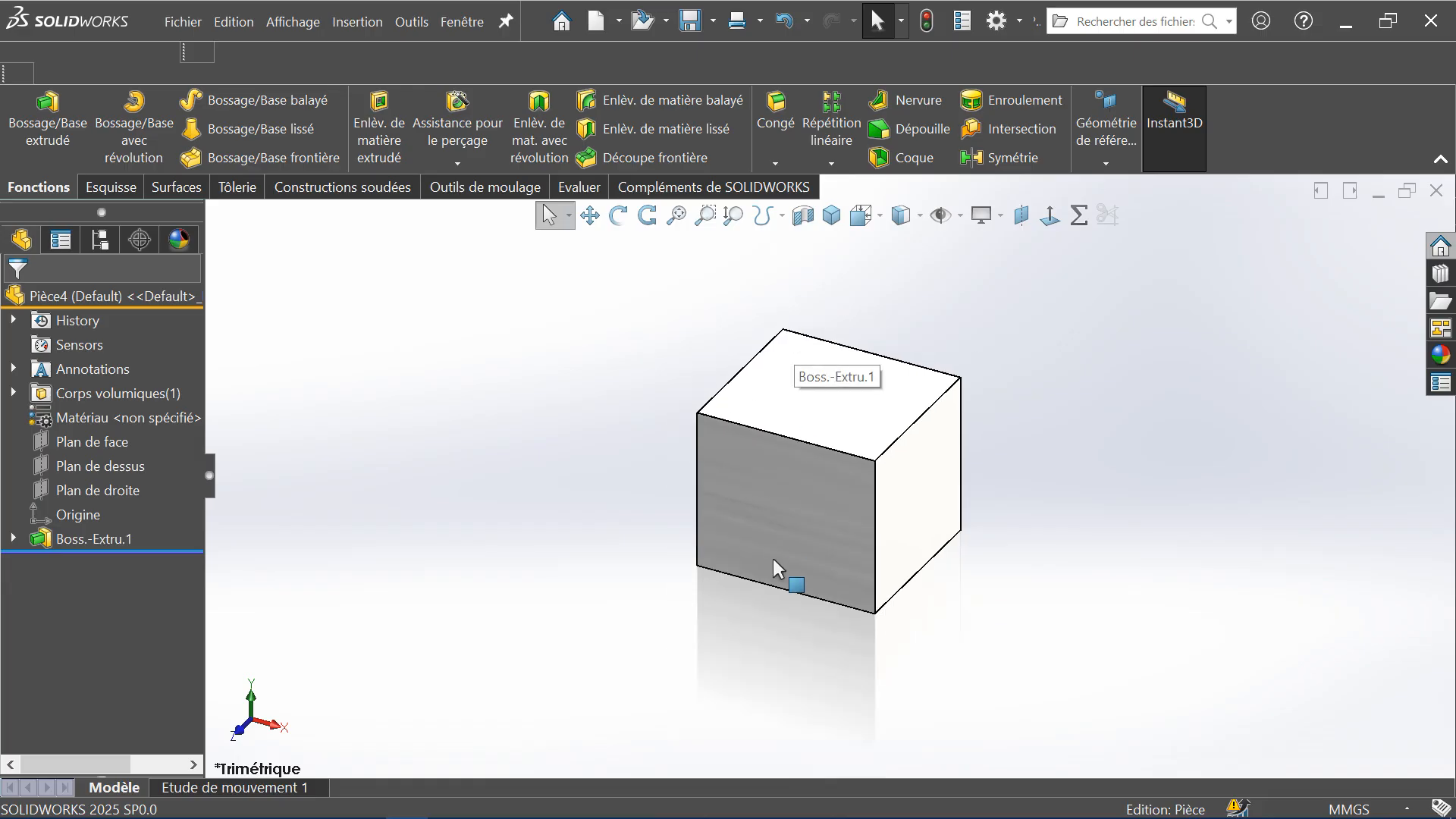
Sketch a vertical construction line about 186 mm long through the origin on Plan de face, extending past both ends of the block
{"action": "key", "text": "ctrl+1"}
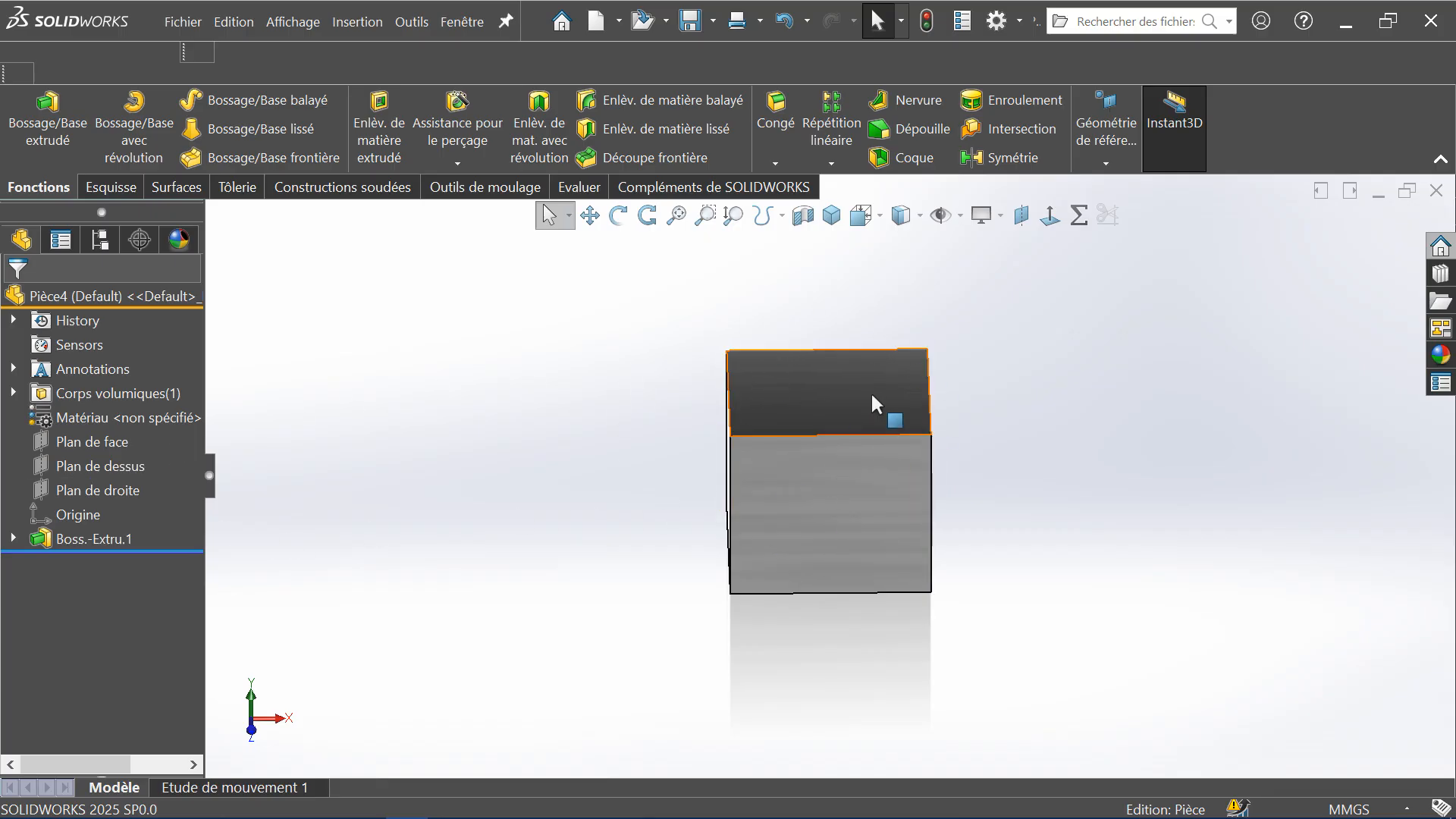
{"action": "left_click", "coordinate": [106, 466]}
{"action": "middle_click_drag", "start_coordinate": [488, 504], "coordinate": [485, 561]}
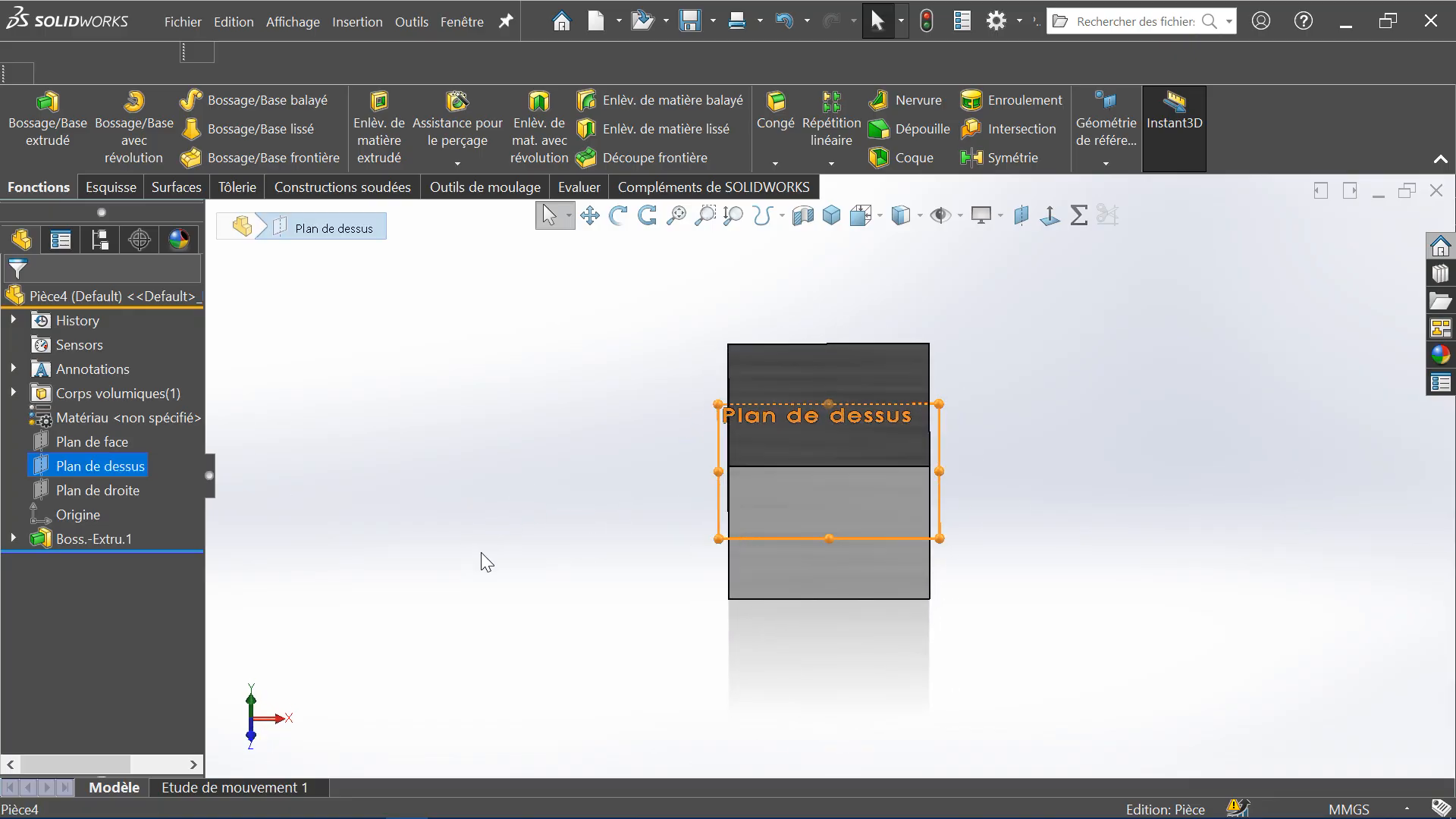
{"action": "left_click", "coordinate": [281, 465]}
{"action": "left_click", "coordinate": [95, 444]}
{"action": "left_click", "coordinate": [116, 421]}
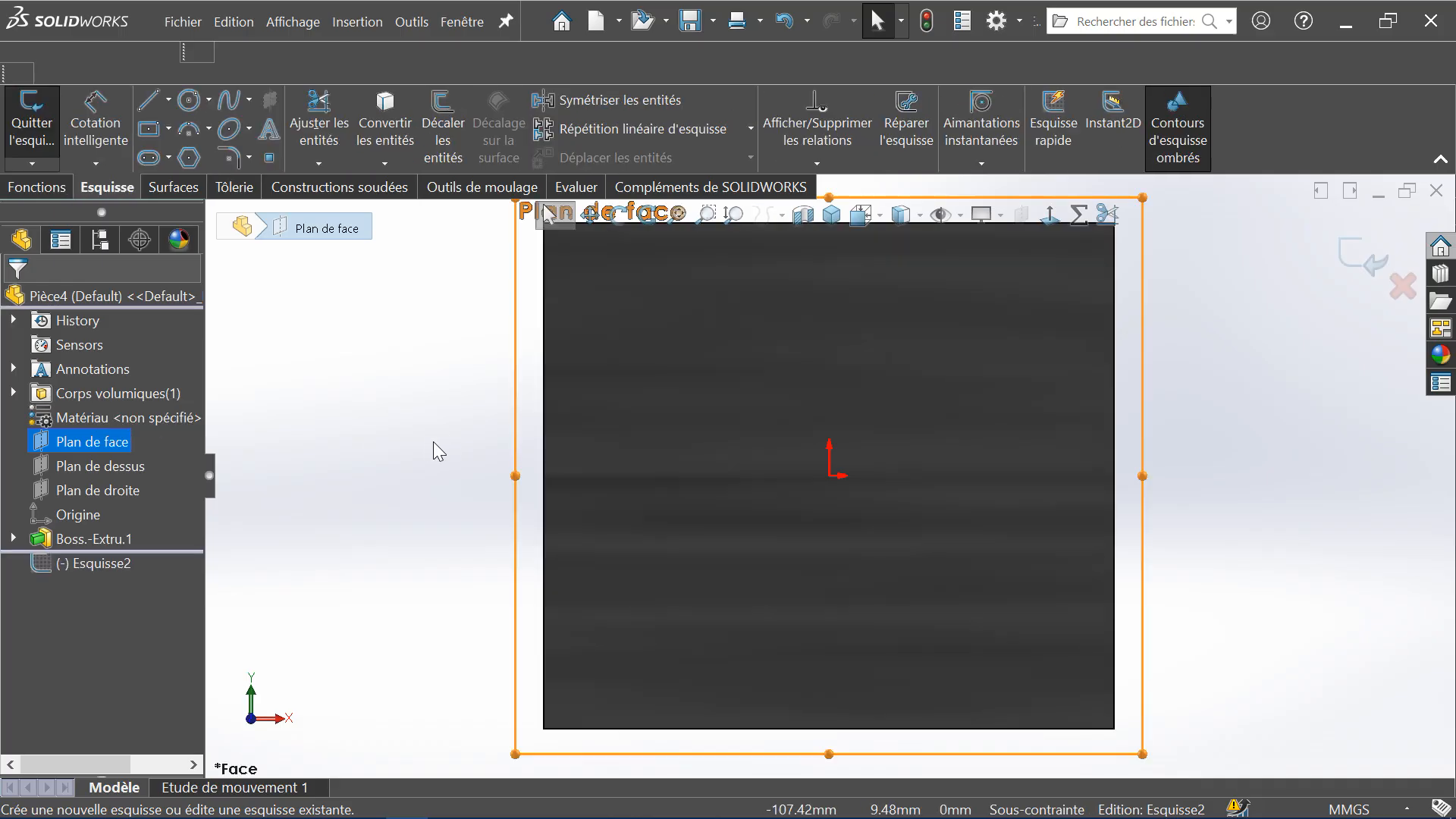
{"action": "left_click", "coordinate": [169, 100]}
{"action": "left_click", "coordinate": [186, 157]}
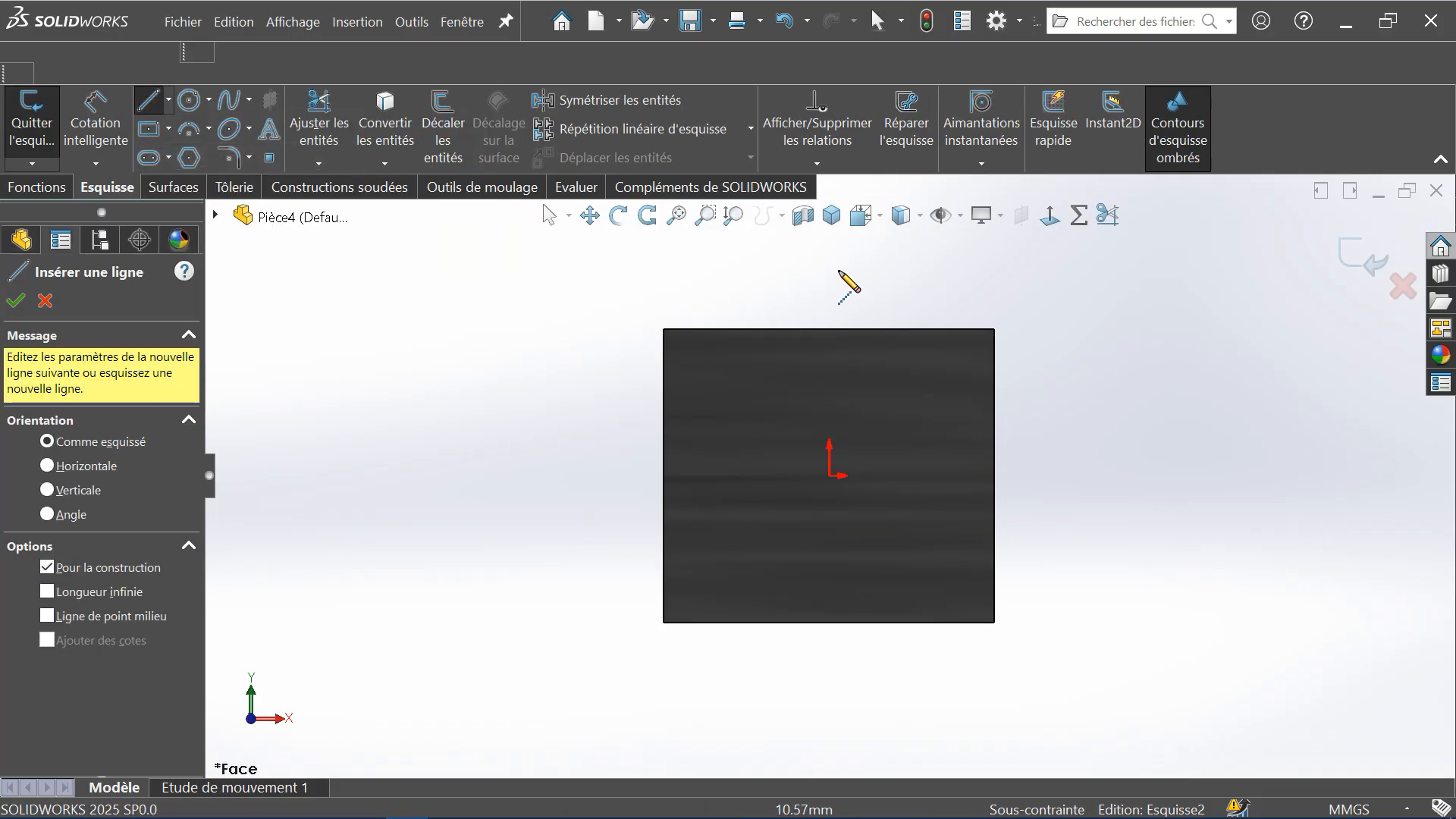
{"action": "left_click", "coordinate": [829, 268]}
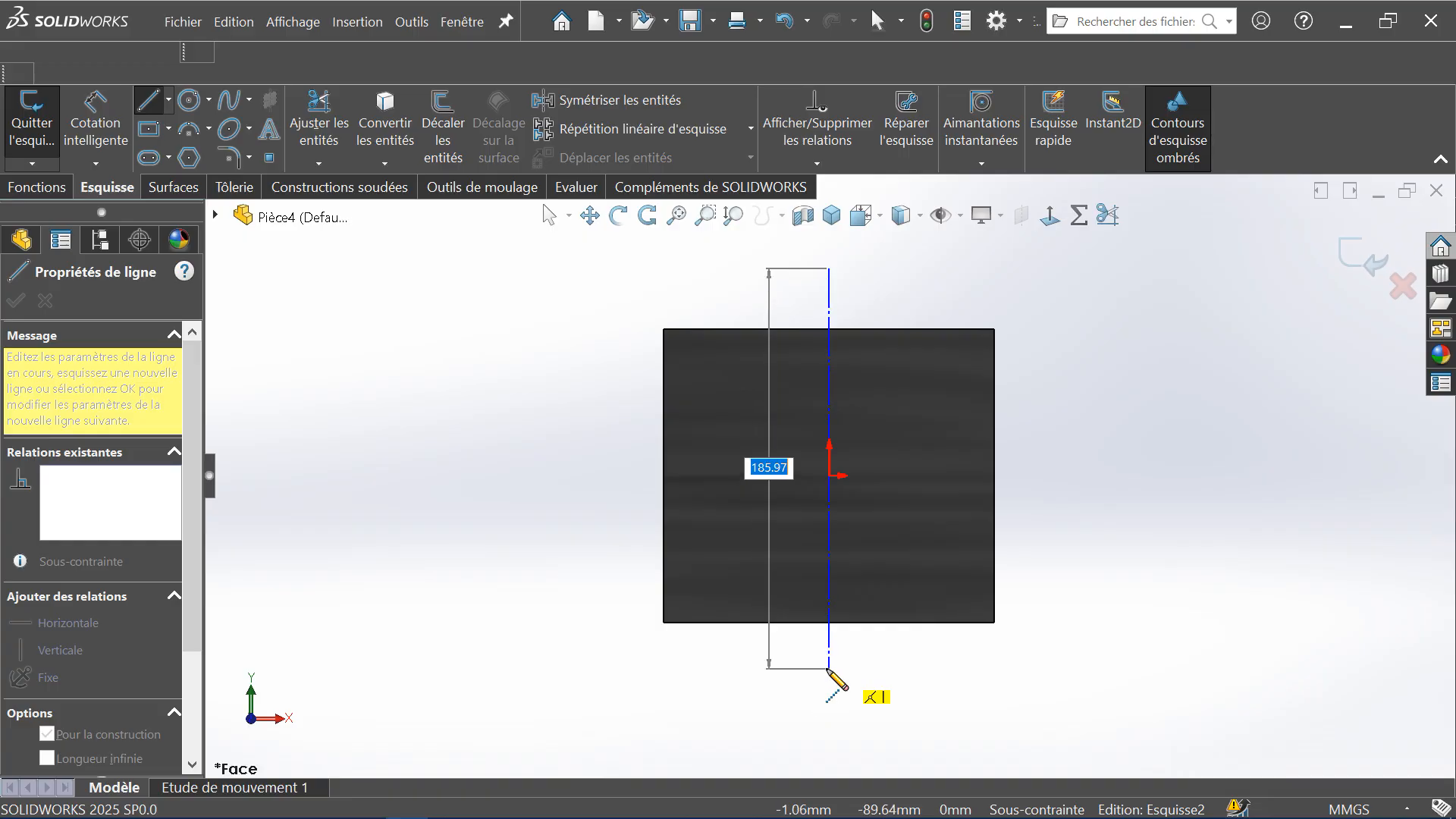
{"action": "left_click", "coordinate": [828, 668]}
{"action": "key", "text": "Escape"}
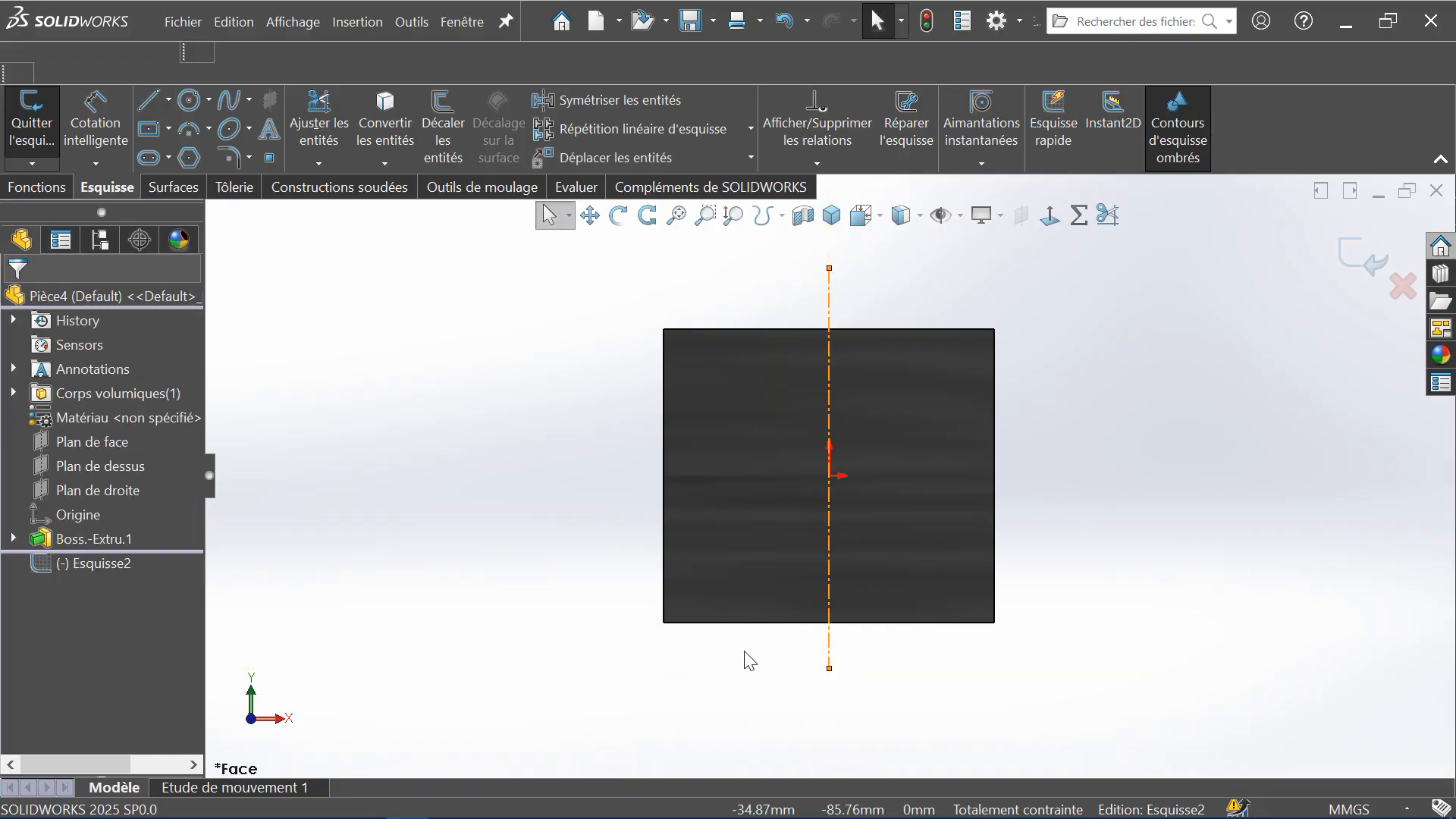
Sketch a tall, narrow centre rectangle centred on the midpoint of the block's right edge, extending past the block's height
{"action": "left_click", "coordinate": [149, 129]}
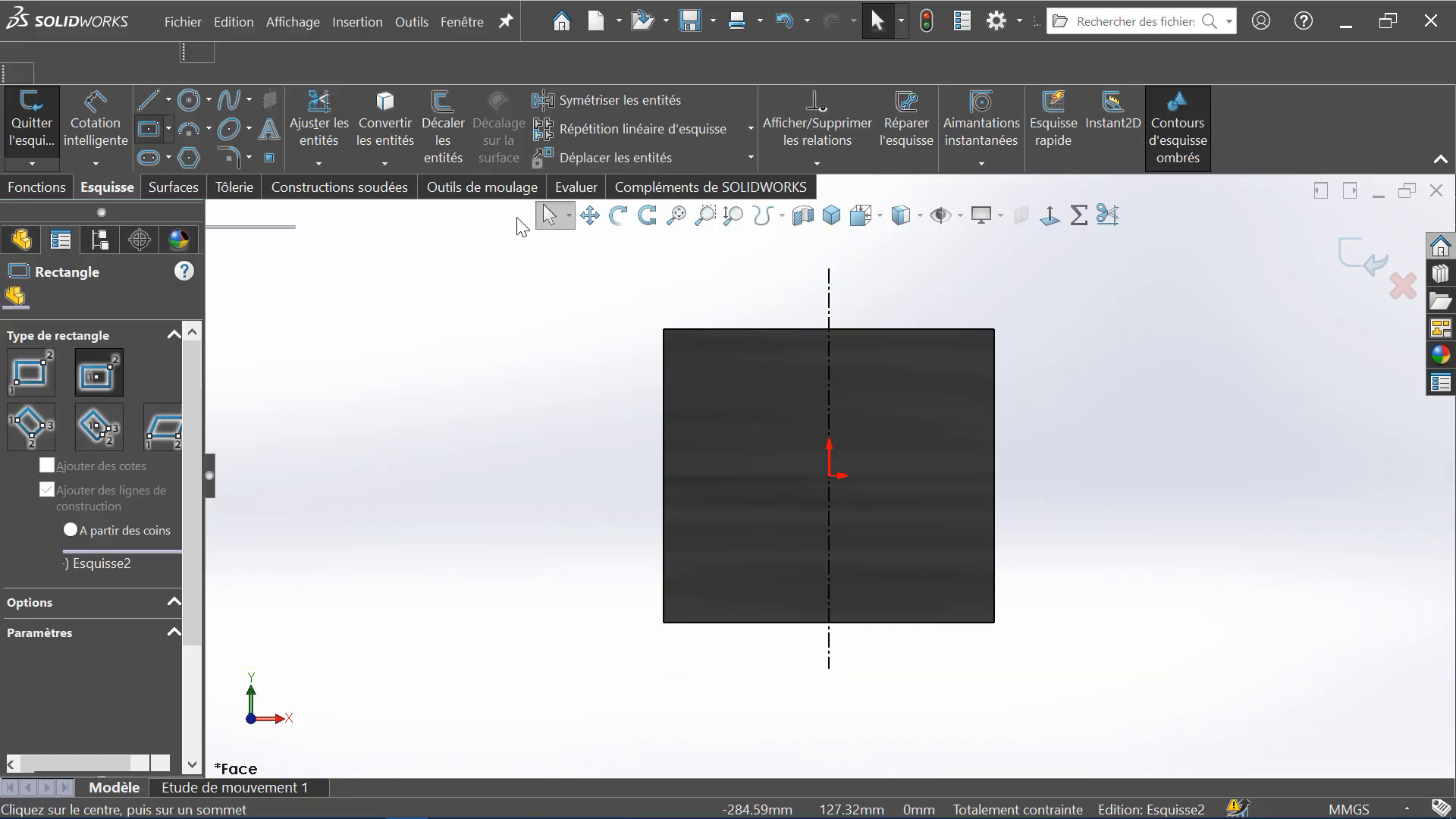
{"action": "left_click", "coordinate": [994, 476]}
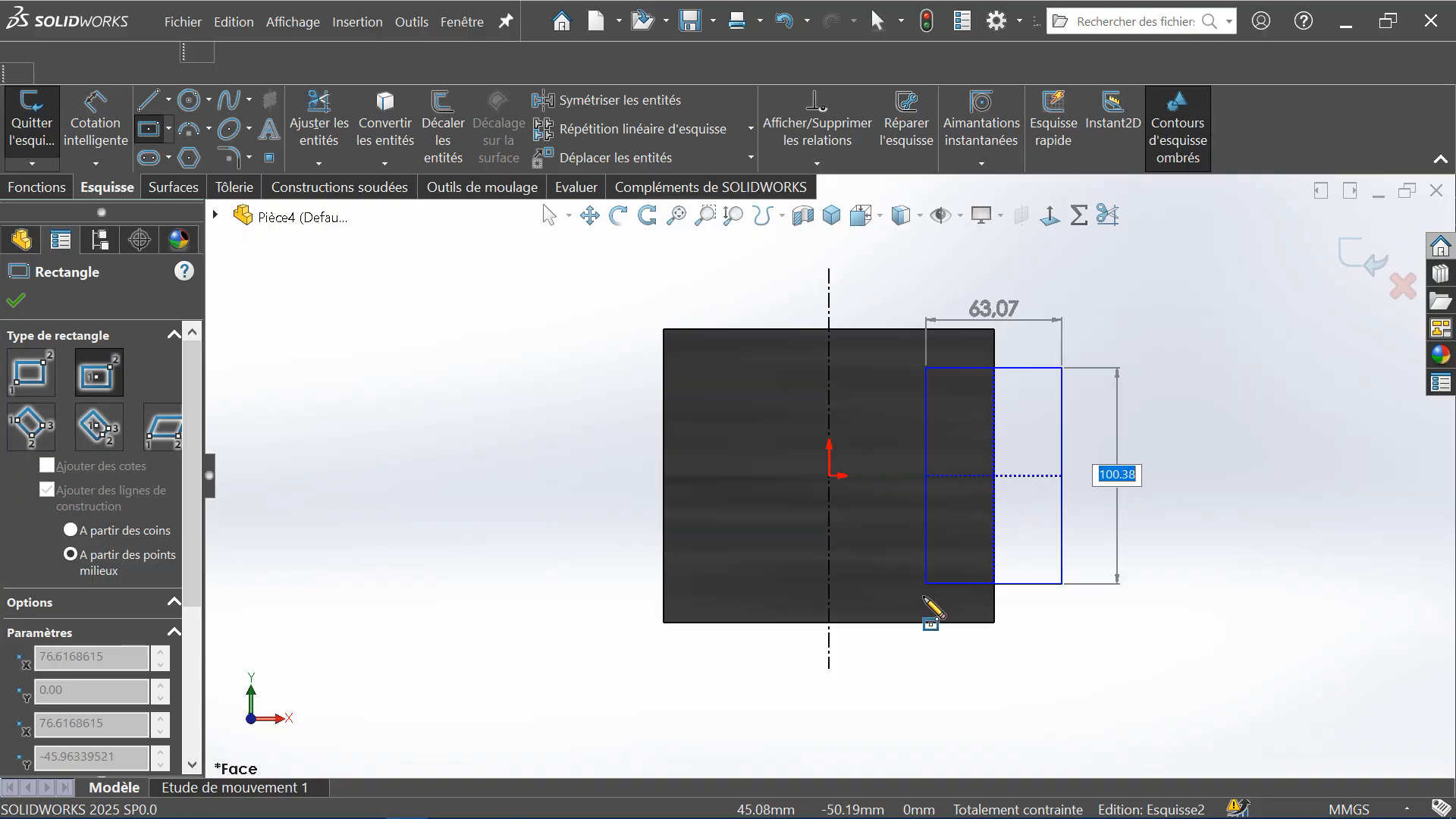
{"action": "left_click", "coordinate": [949, 686]}
{"action": "middle_click_drag", "start_coordinate": [864, 552], "coordinate": [850, 684]}
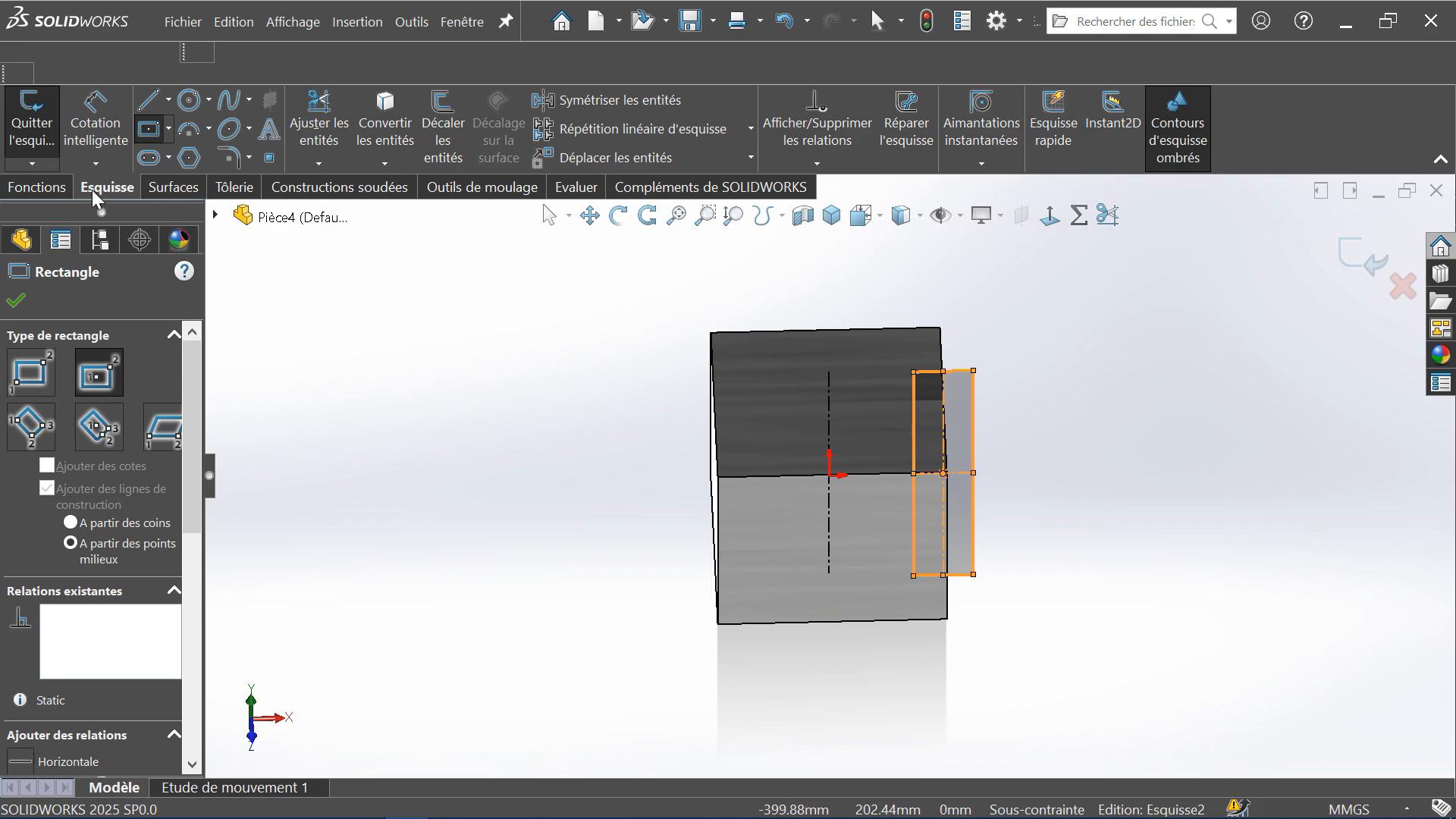
Try a 360° Borgne revolved cut of the narrow rectangle about the vertical construction line, dismissing the body selection and cancelling the feature
{"action": "left_click", "coordinate": [63, 188]}
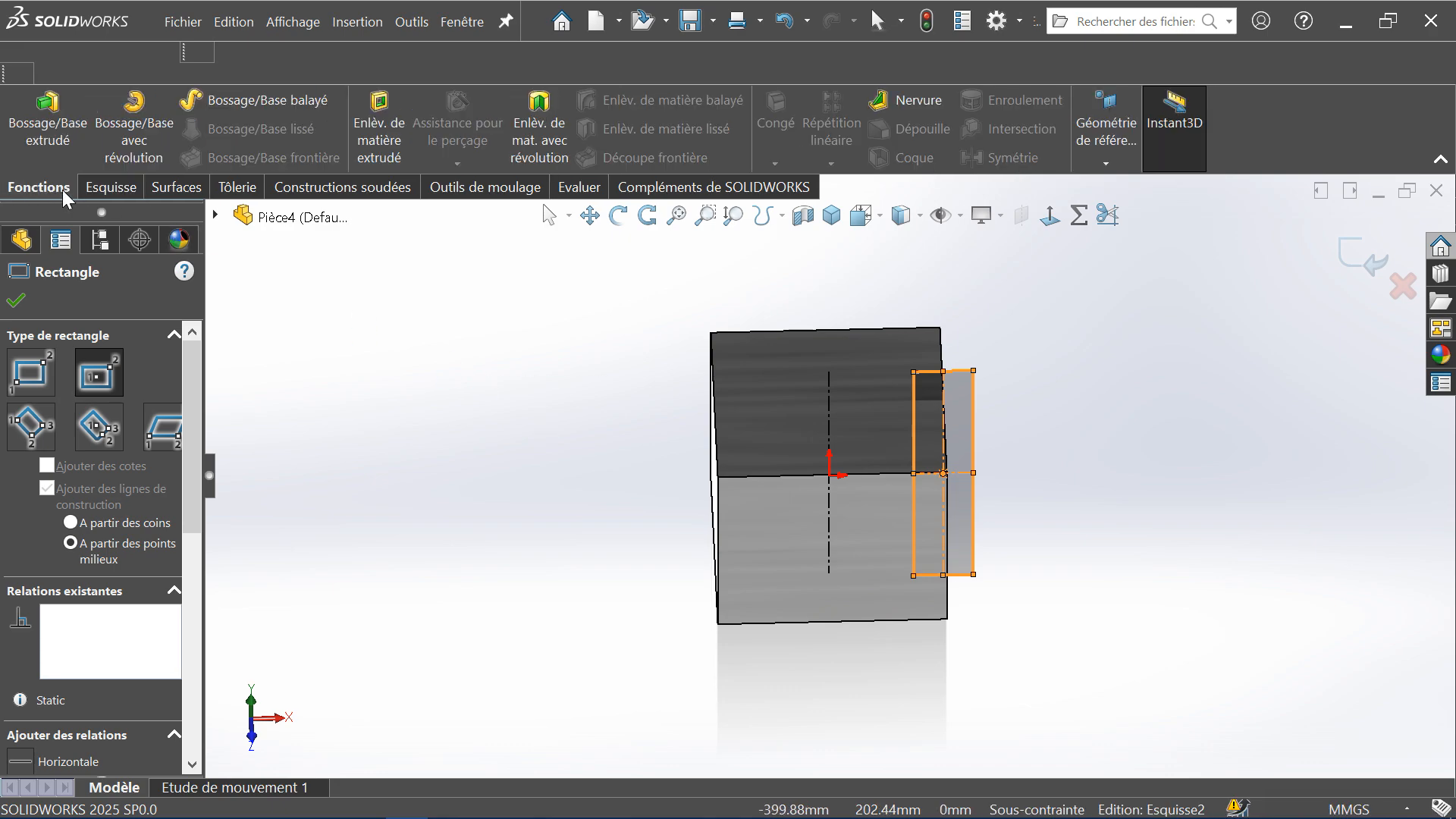
{"action": "left_click", "coordinate": [528, 122]}
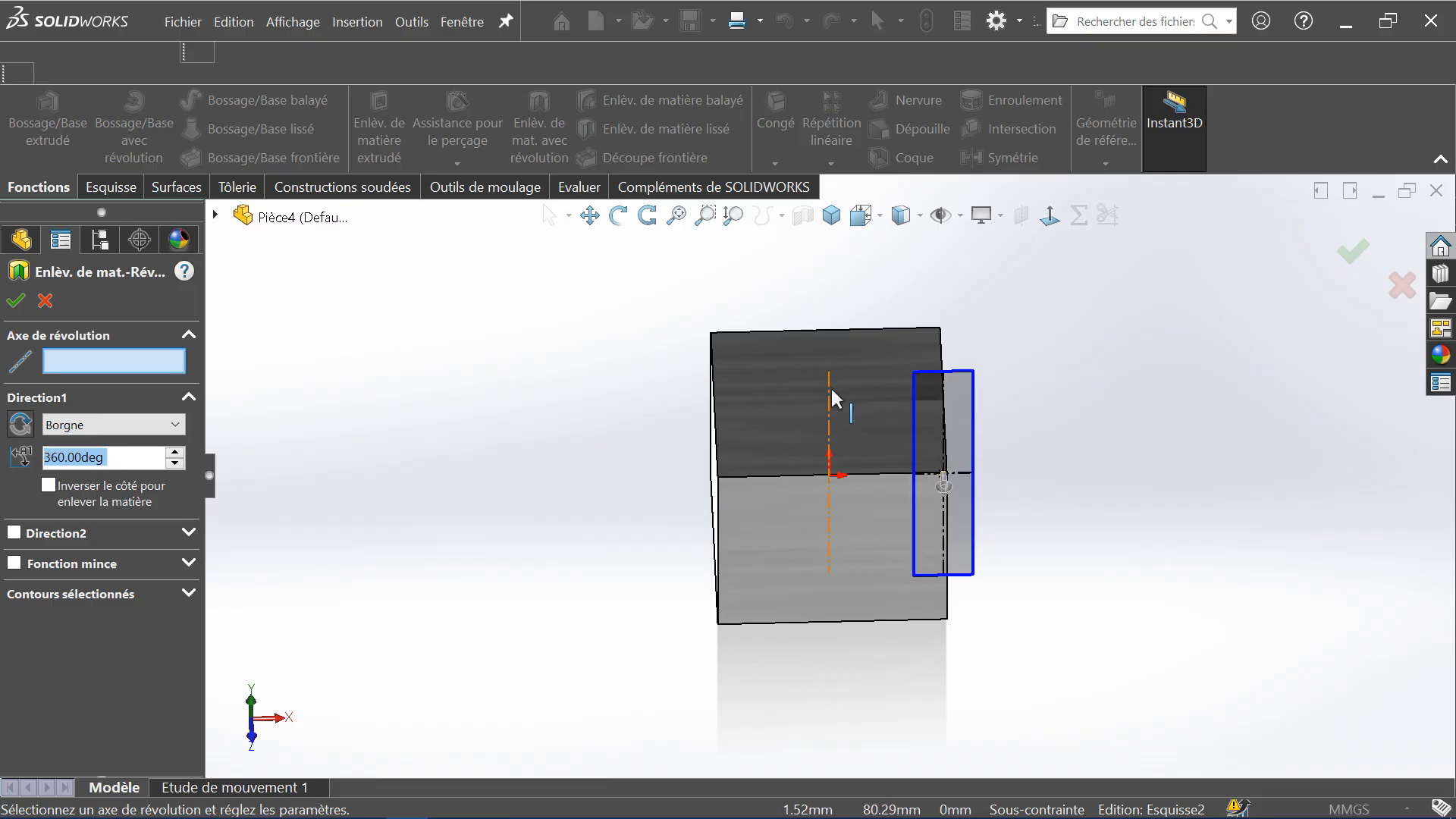
{"action": "left_click", "coordinate": [829, 429]}
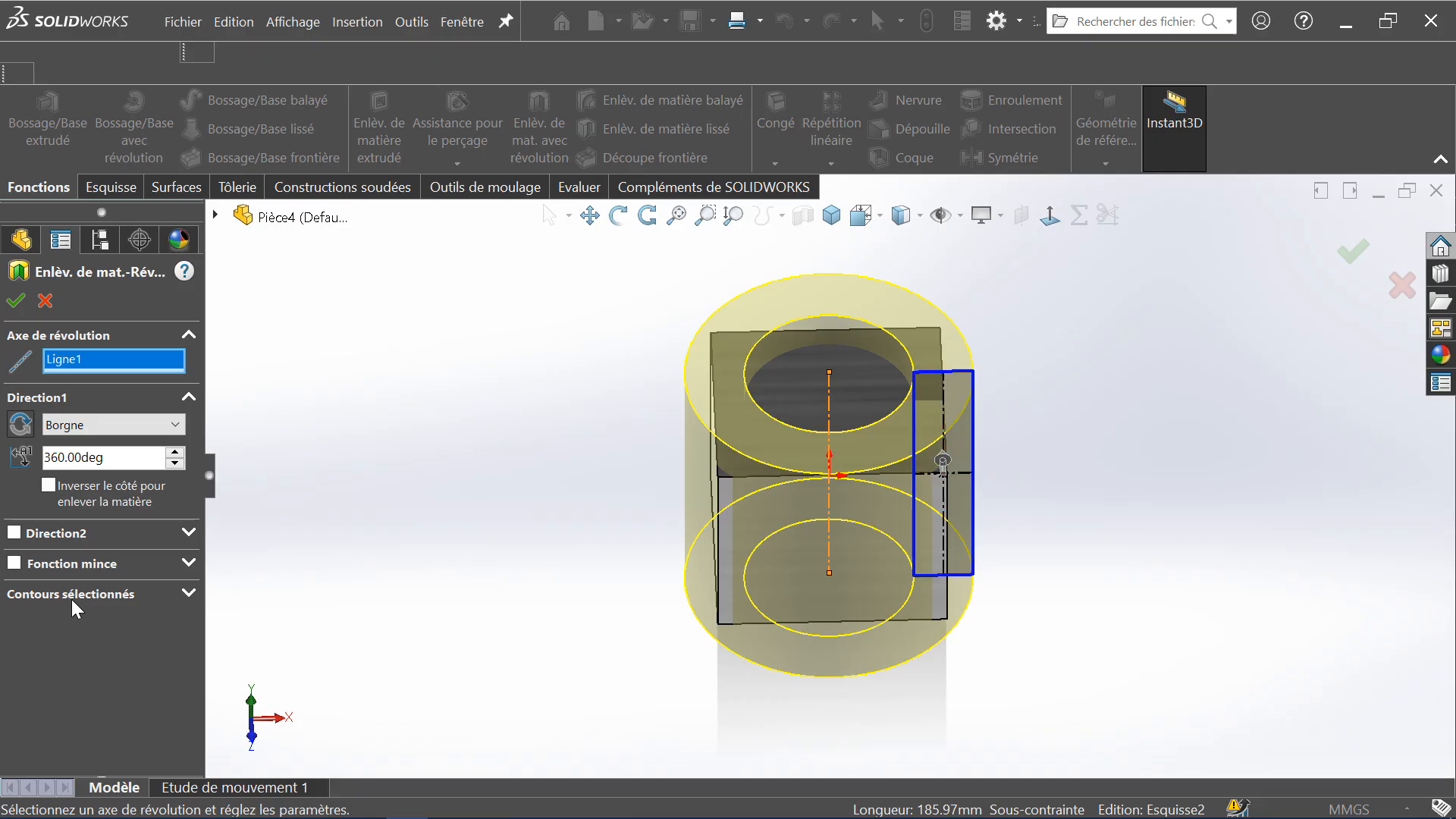
{"action": "left_click", "coordinate": [18, 305]}
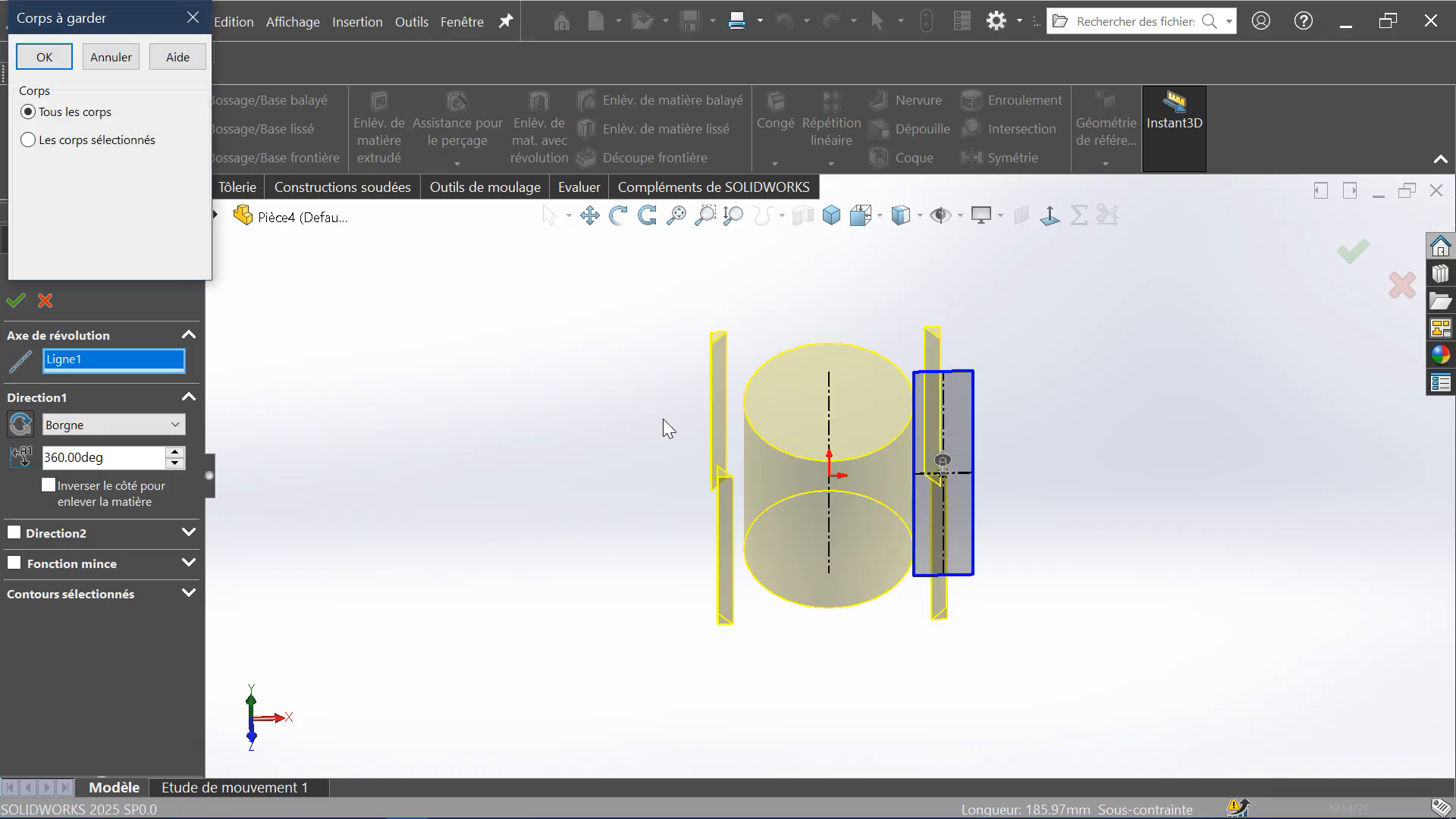
{"action": "left_click", "coordinate": [188, 20]}
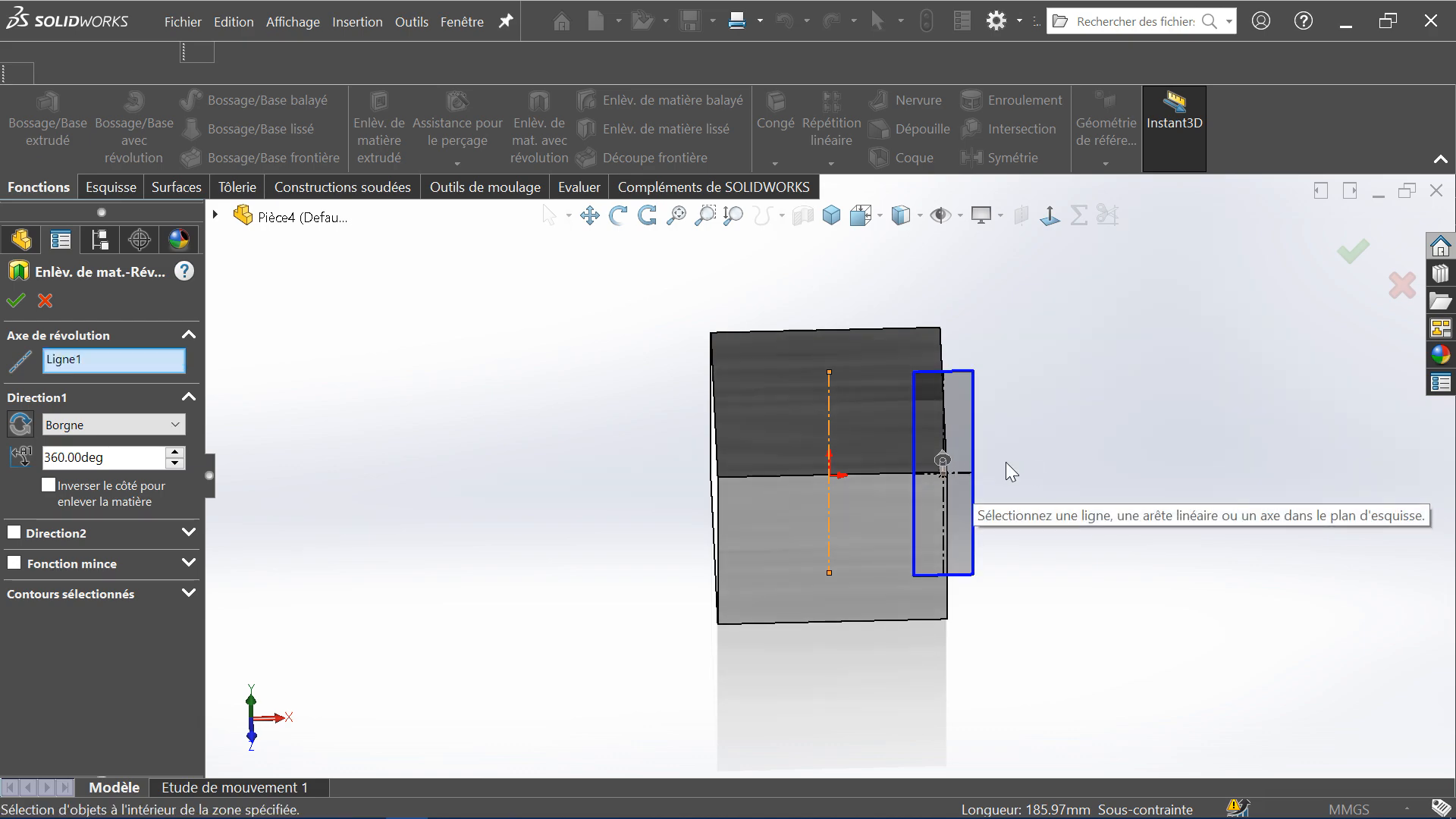
{"action": "middle_click_drag", "start_coordinate": [904, 493], "coordinate": [830, 357]}
{"action": "left_click", "coordinate": [44, 301]}
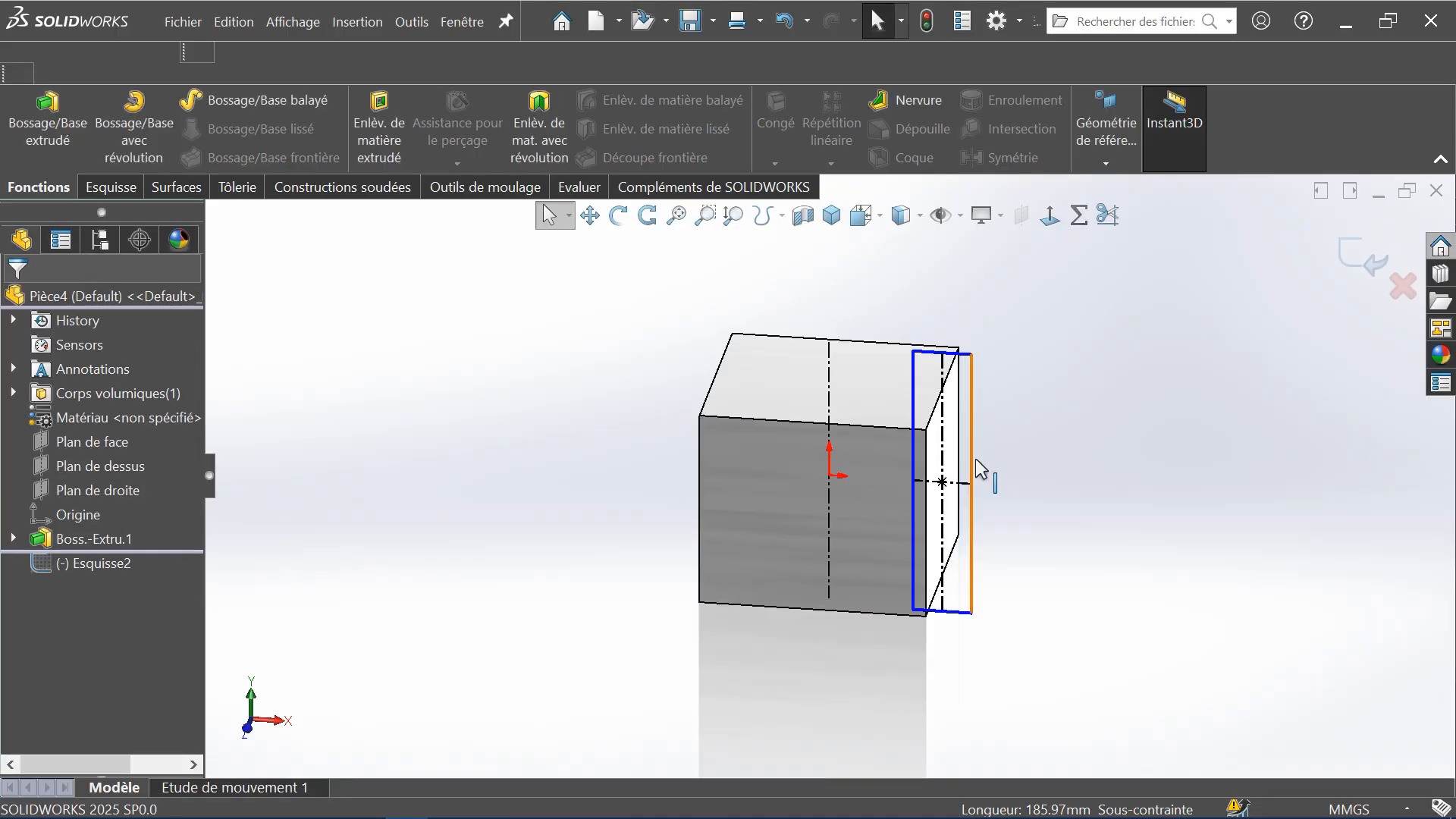
Widen the rectangle symmetrically, remove the midpoint relation from its centre point, and move that point outward from the block
{"action": "left_click_drag", "start_coordinate": [972, 483], "coordinate": [1010, 486]}
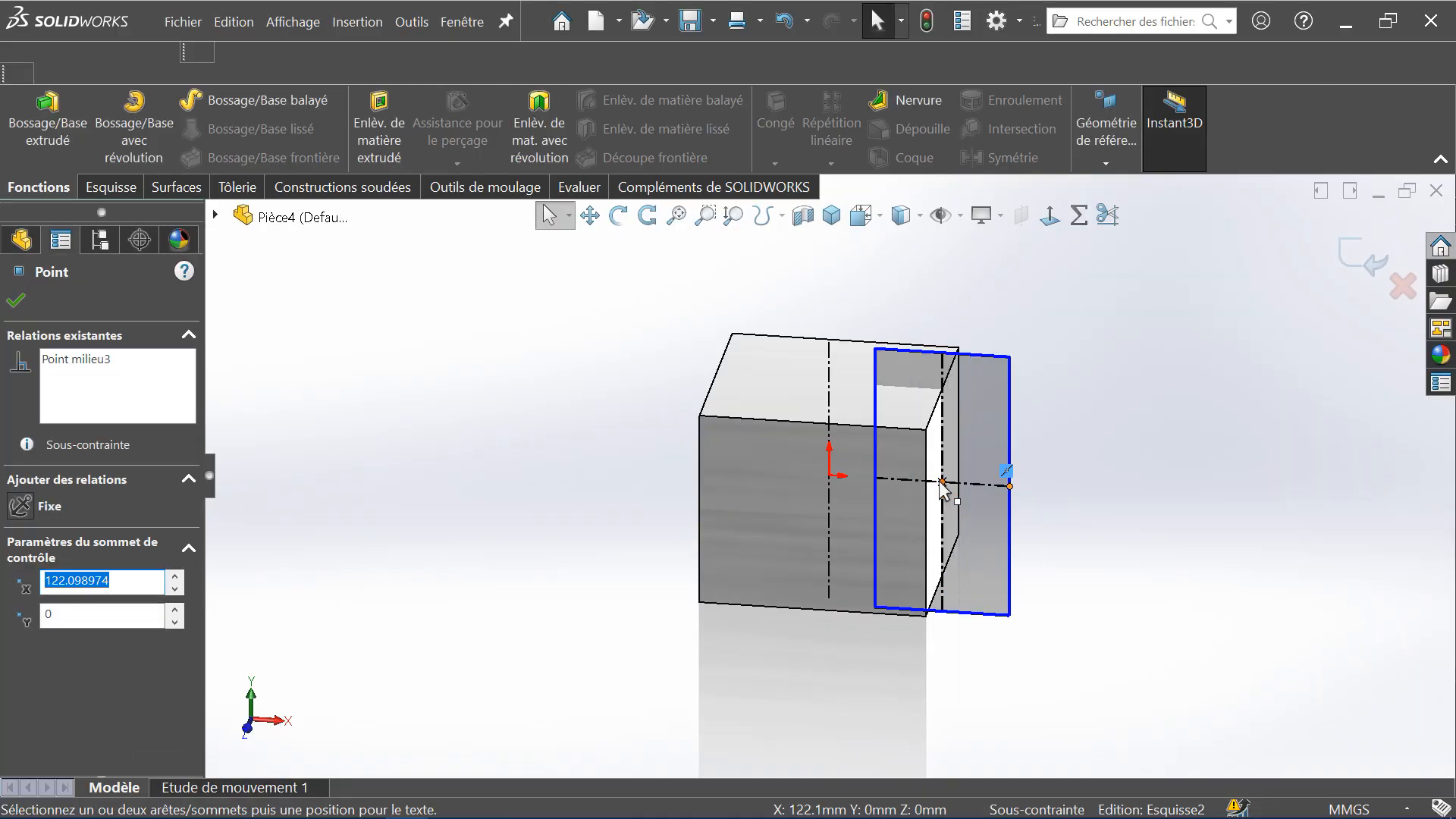
{"action": "left_click", "coordinate": [942, 483]}
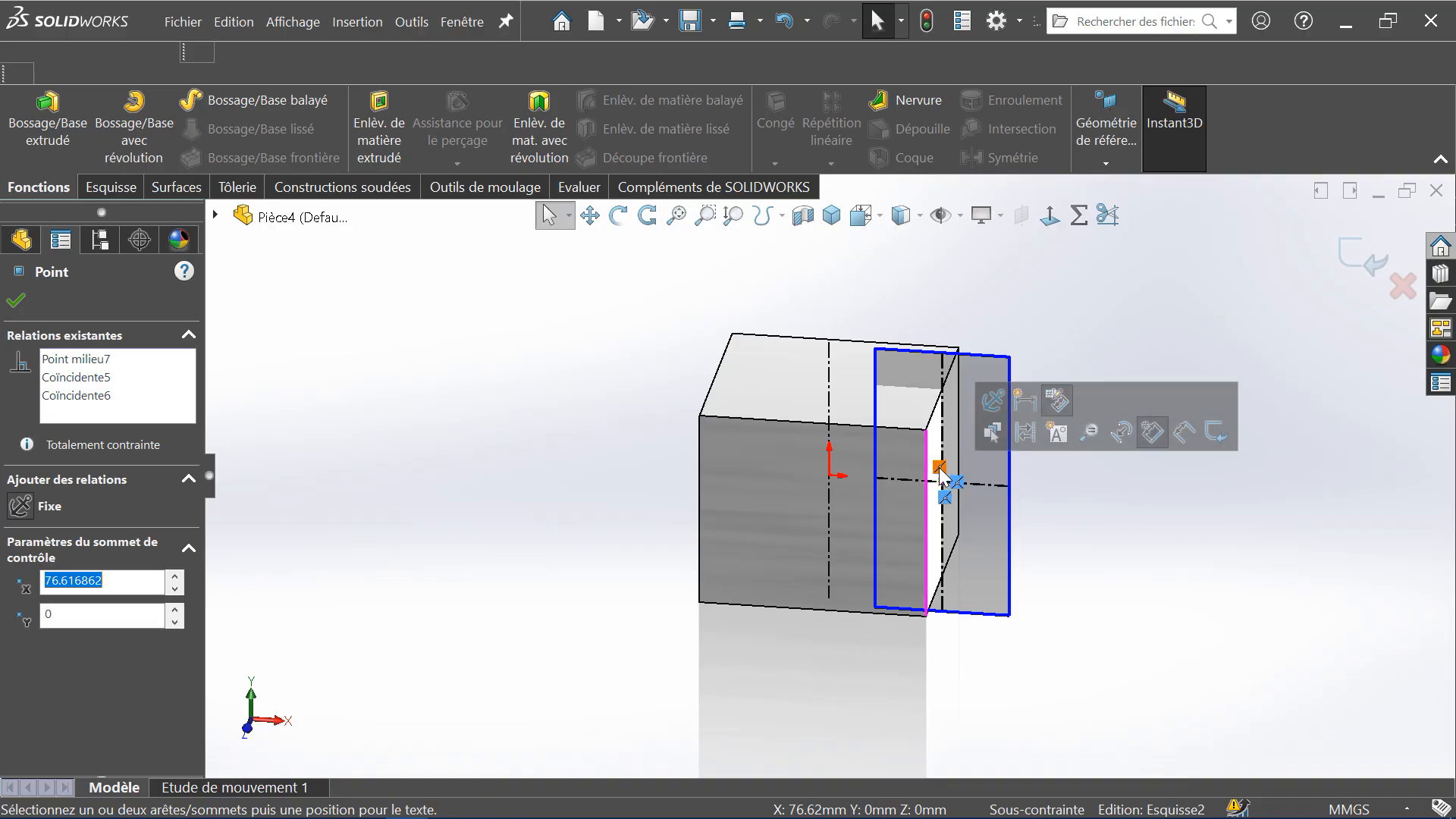
{"action": "right_click", "coordinate": [938, 471]}
{"action": "left_click", "coordinate": [978, 746]}
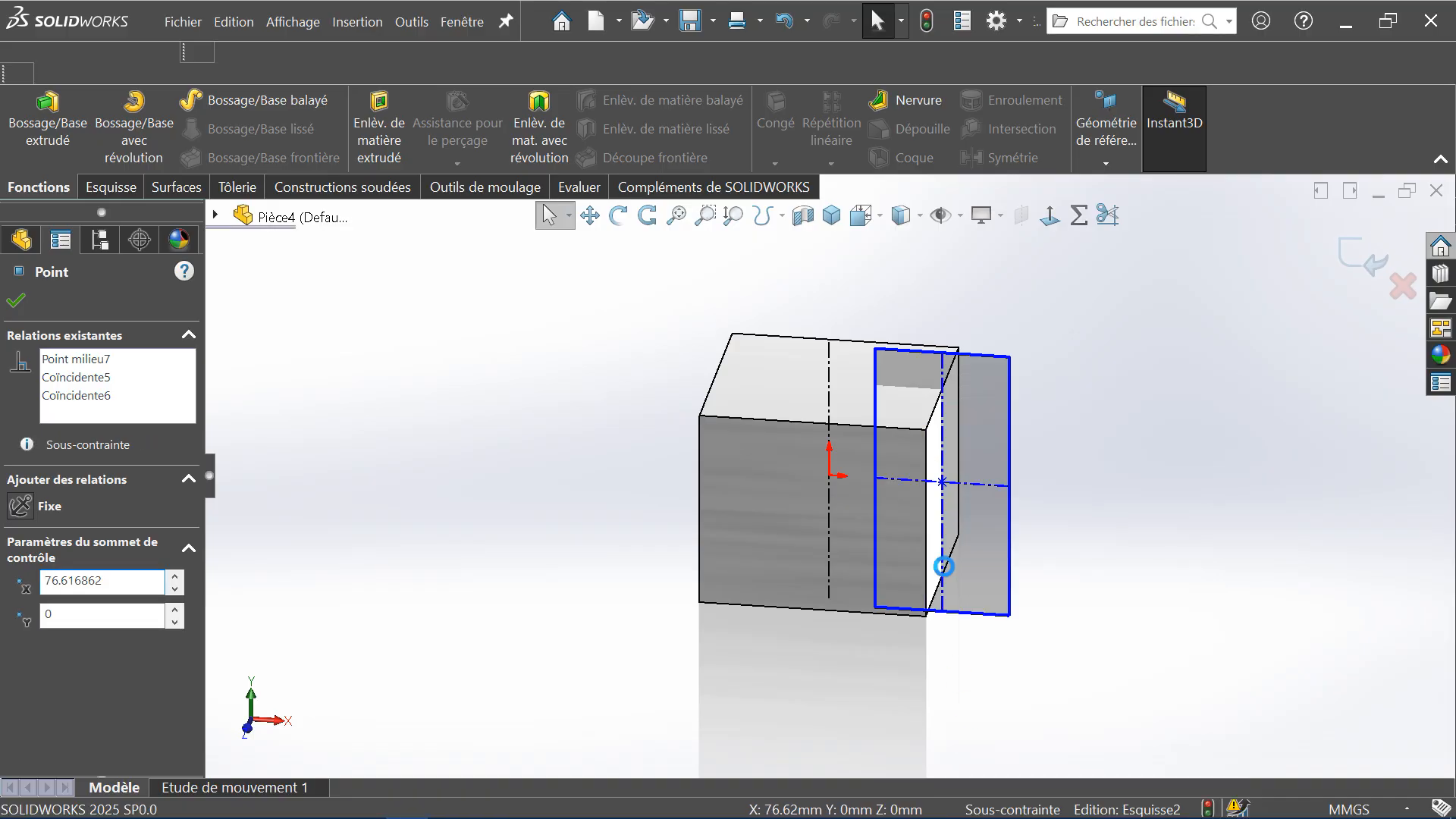
{"action": "left_click_drag", "start_coordinate": [942, 482], "coordinate": [969, 479]}
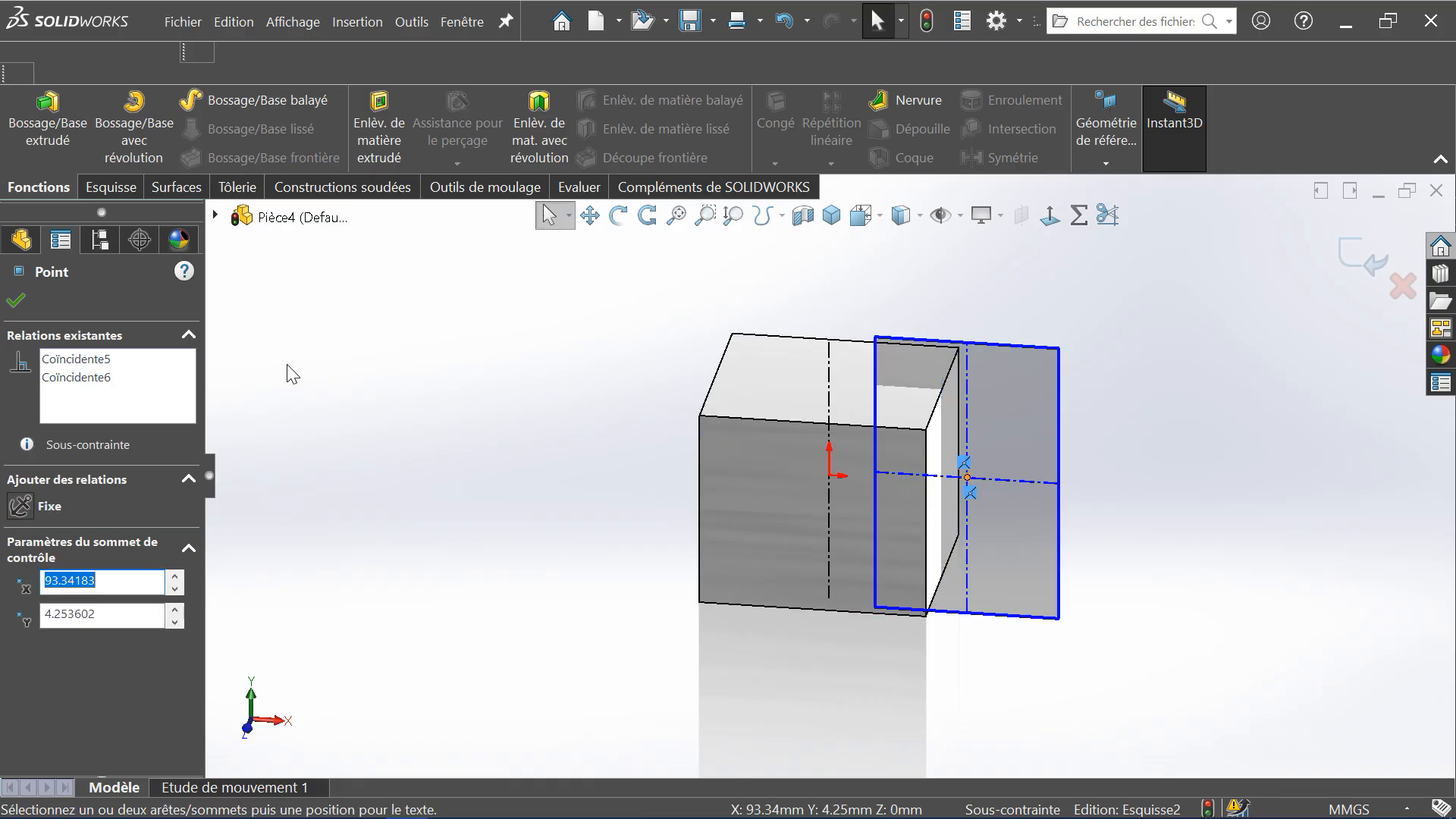
Preview a 360° revolved cut of the widened rectangle about the vertical construction line, and cancel the feature
{"action": "left_click", "coordinate": [539, 133]}
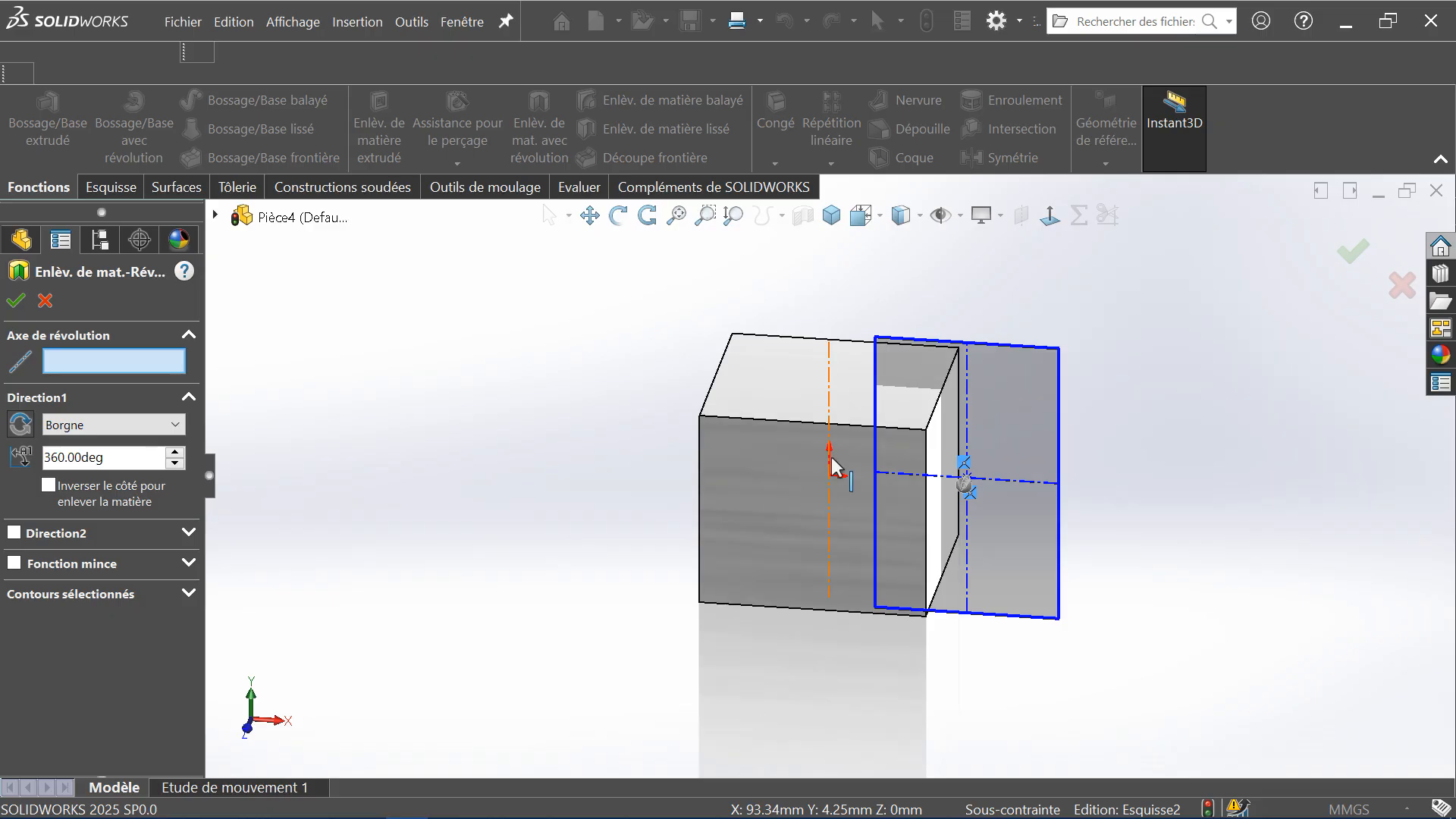
{"action": "left_click", "coordinate": [828, 428]}
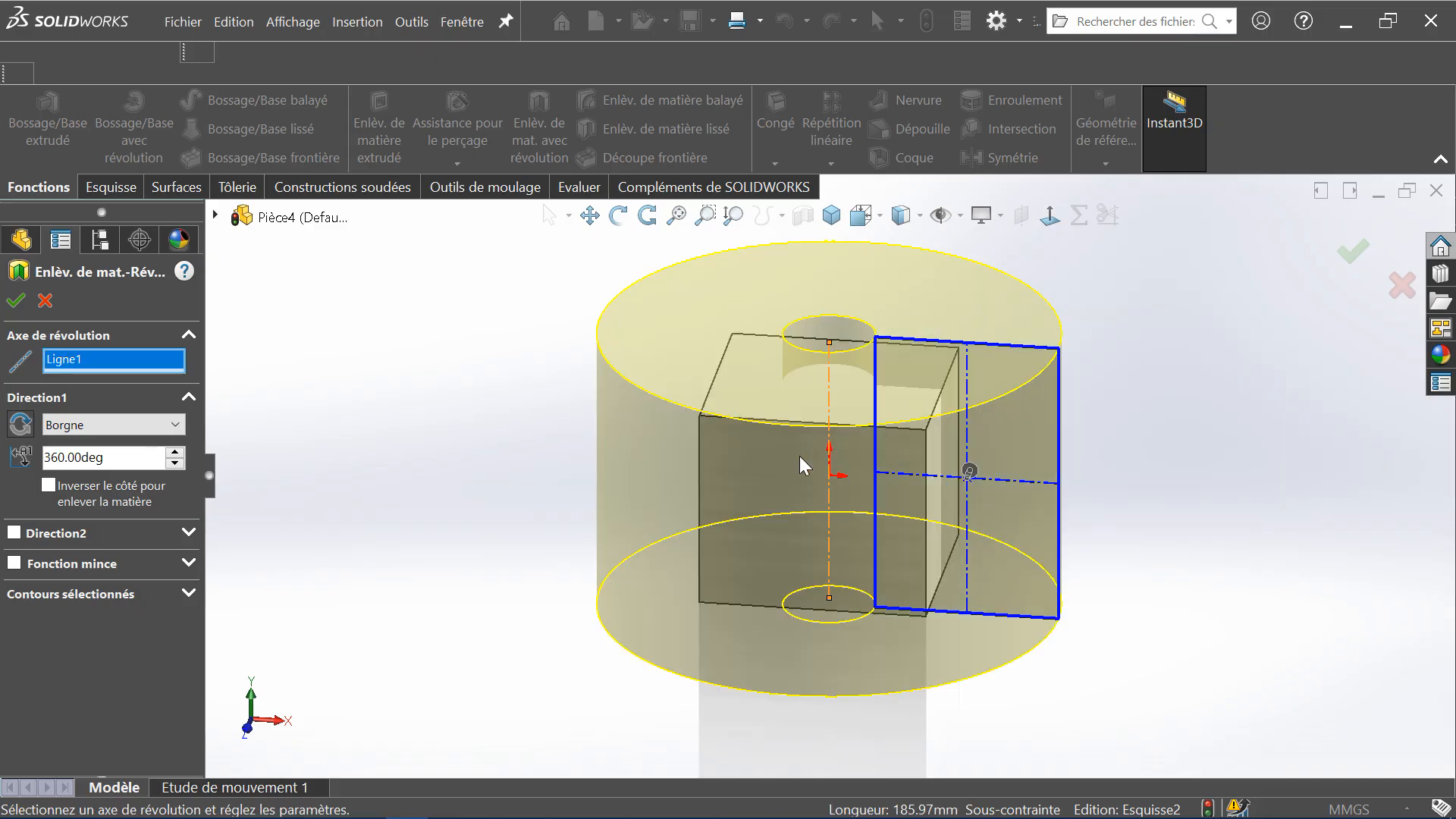
{"action": "middle_click_drag", "start_coordinate": [803, 465], "coordinate": [837, 417]}
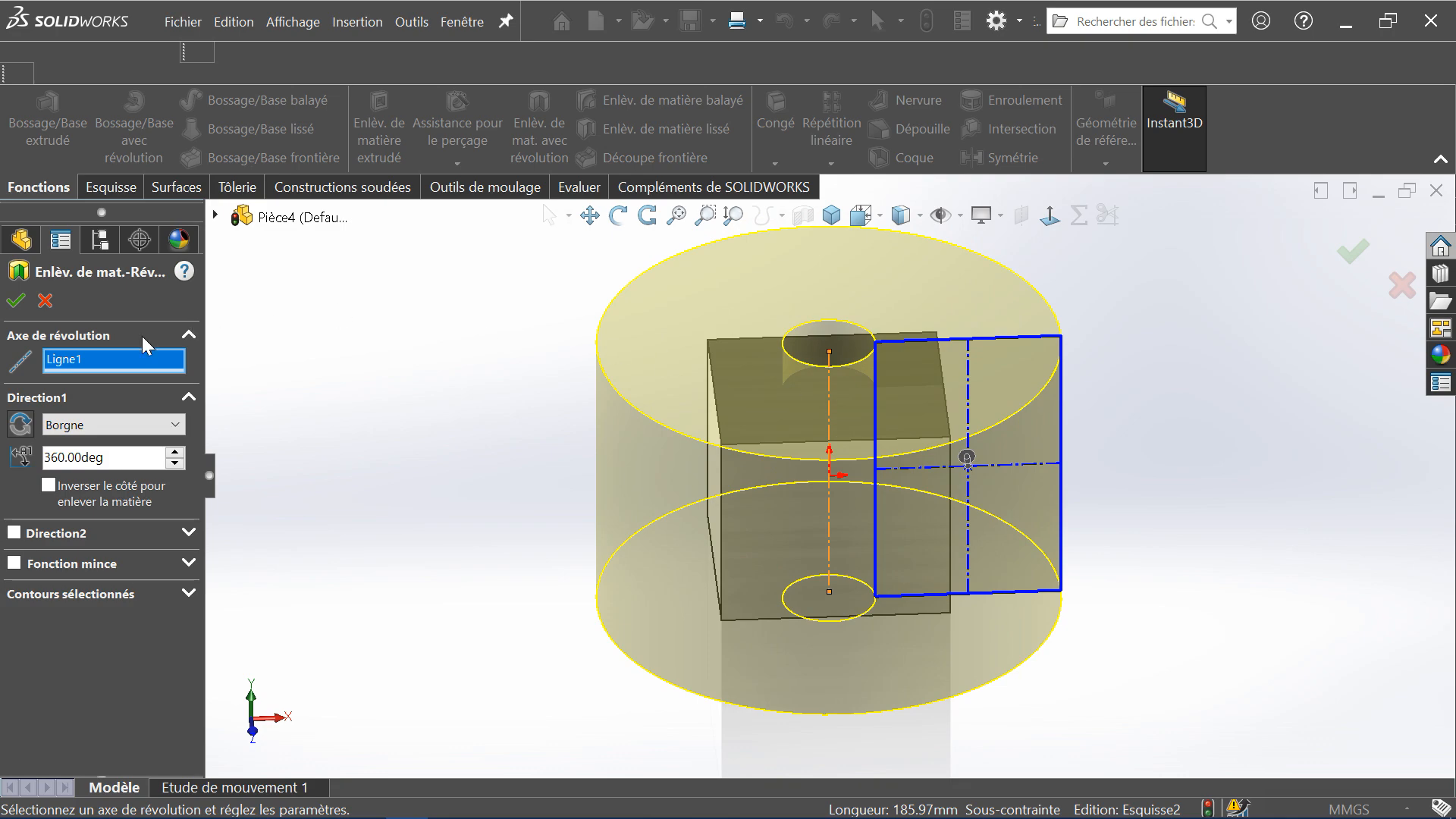
{"action": "left_click", "coordinate": [45, 301]}
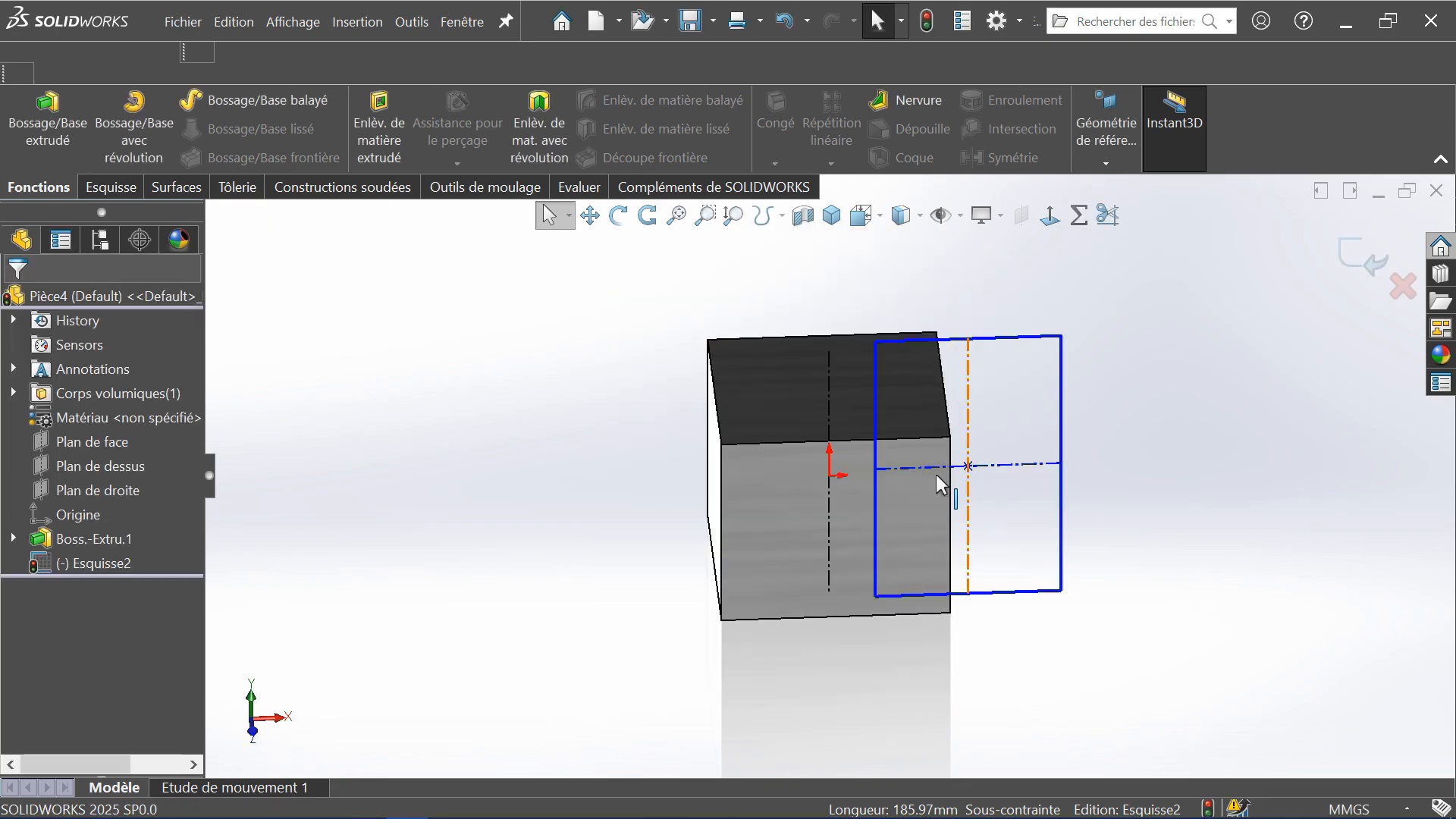
Delete the centre rectangle beside the block, including its leftover construction lines and centre point, keeping the vertical construction axis
{"action": "left_click", "coordinate": [876, 469]}
{"action": "left_click_drag", "start_coordinate": [877, 470], "coordinate": [899, 449]}
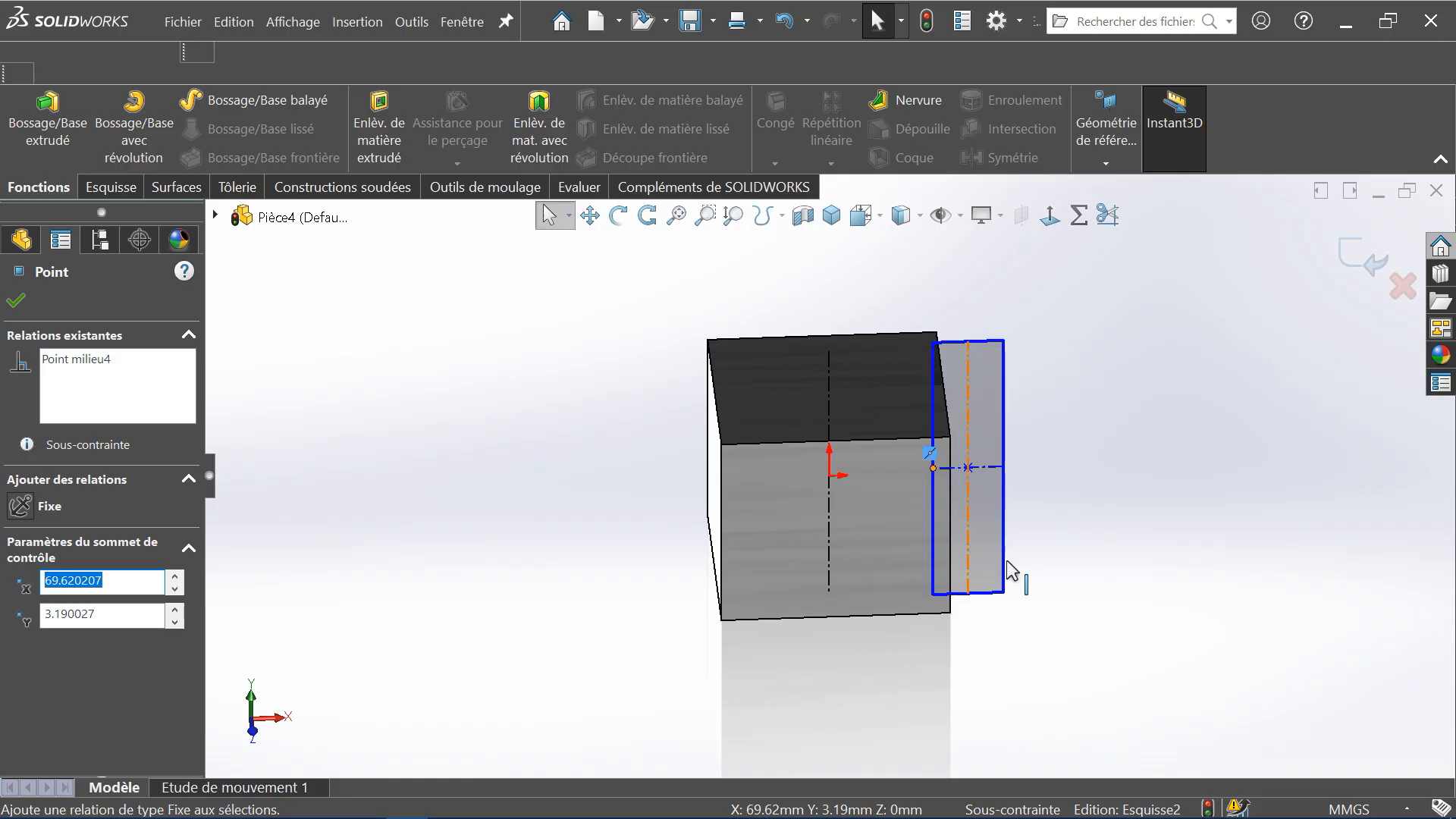
{"action": "double_click", "coordinate": [1002, 525]}
{"action": "key", "text": "Delete"}
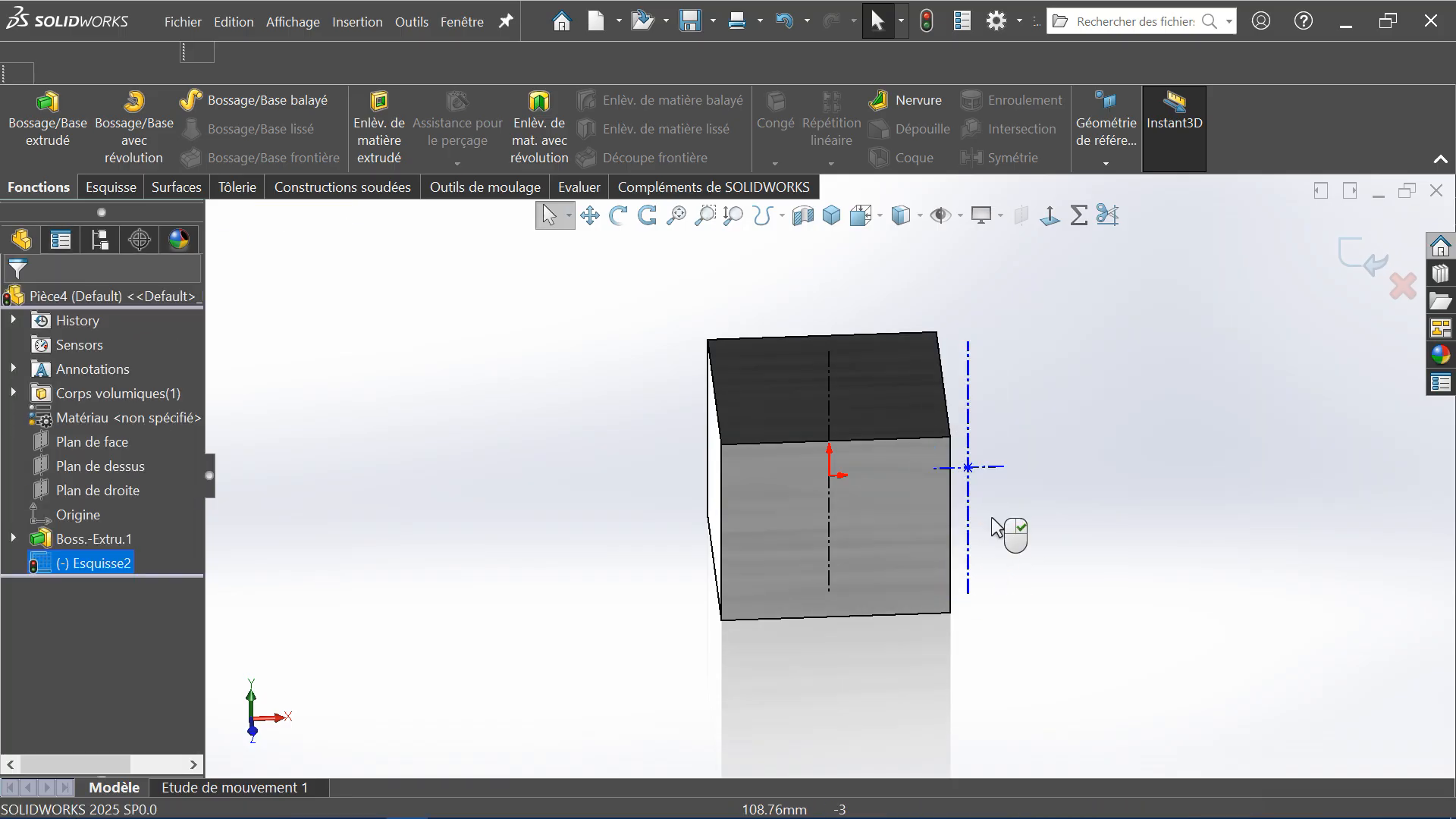
{"action": "left_click_drag", "start_coordinate": [1011, 305], "coordinate": [936, 704]}
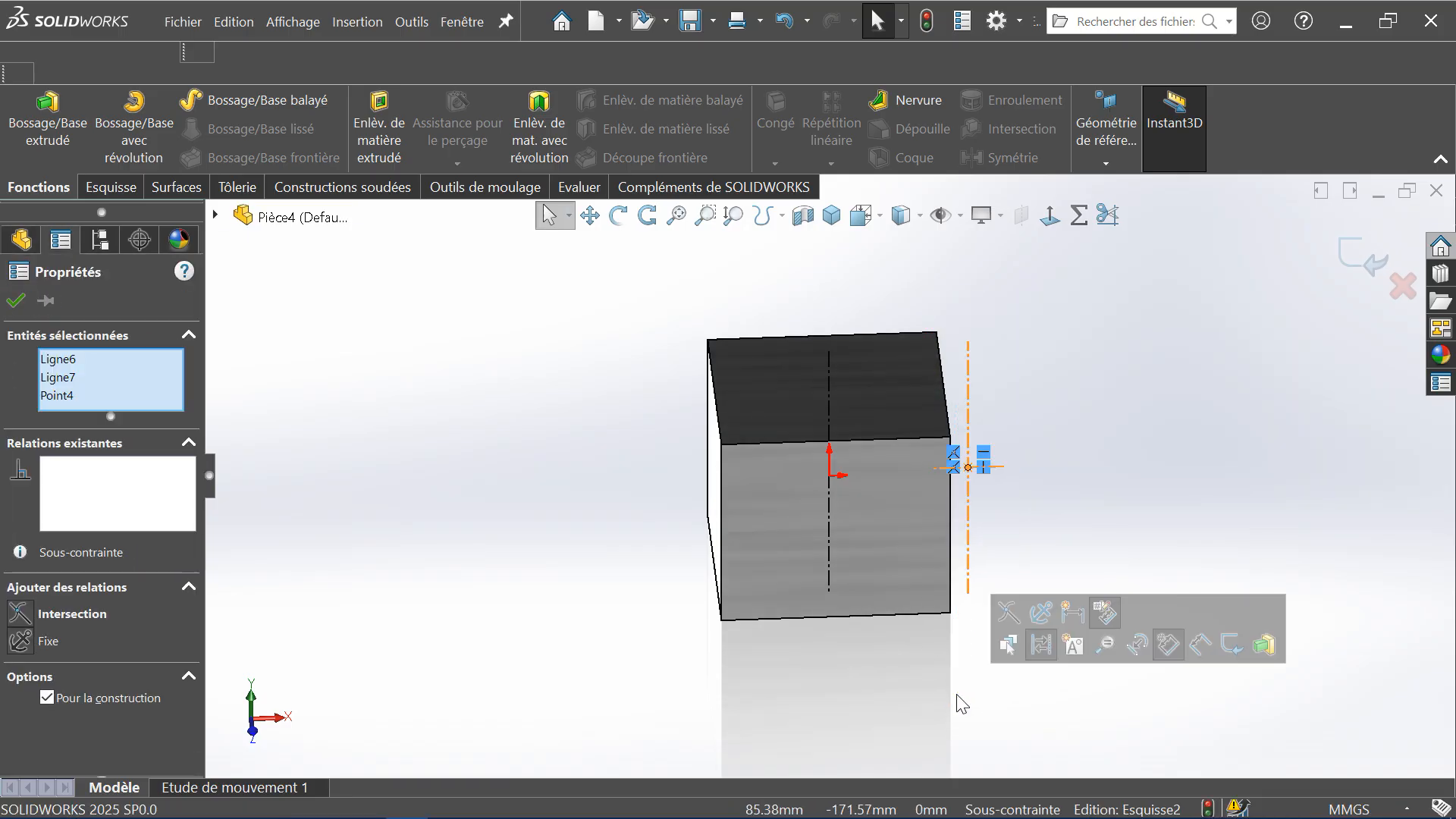
{"action": "key", "text": "Delete"}
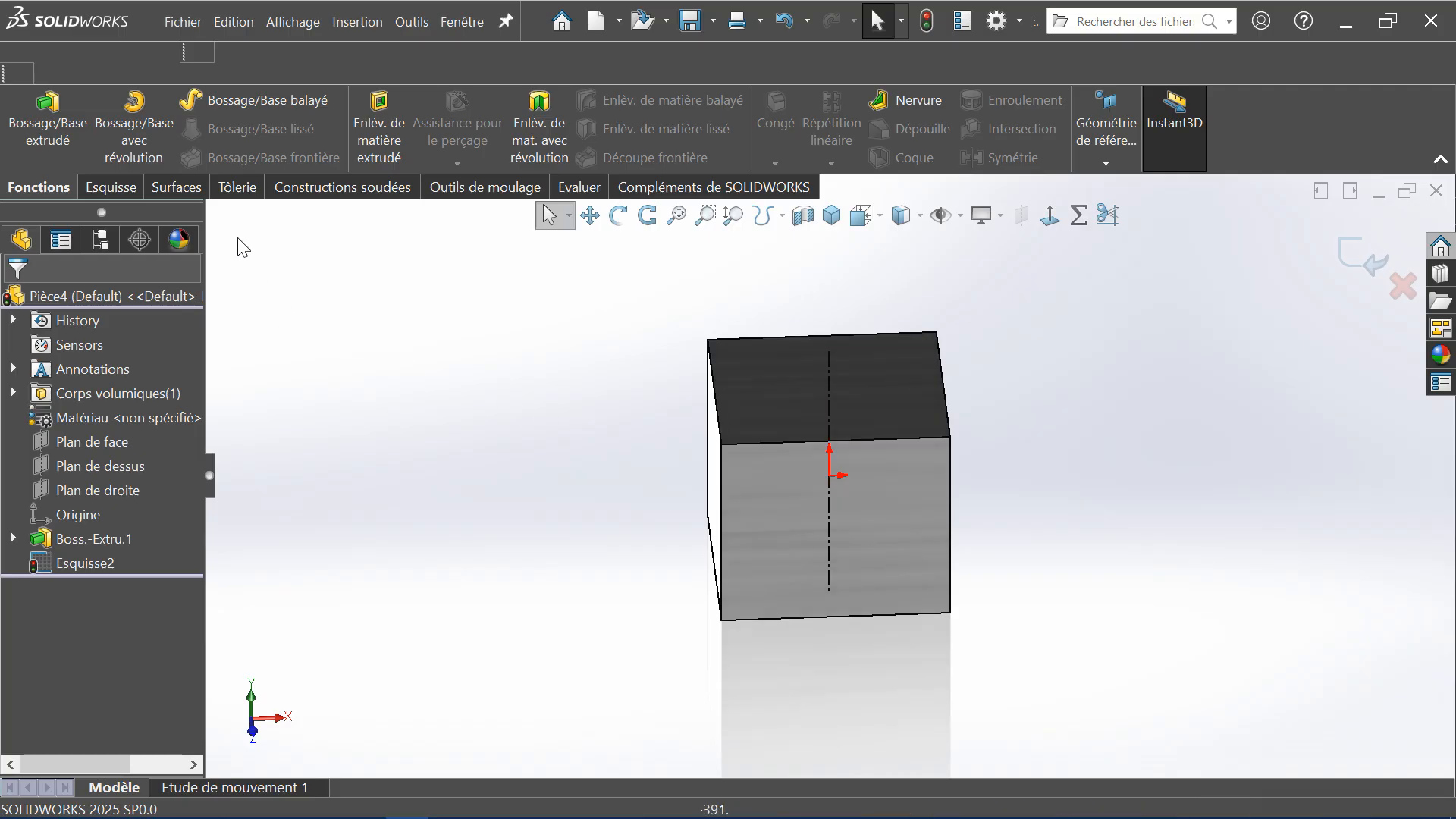
Sketch a corner rectangle overlapping the block's right side and extending beyond its upper, lower and right edges
{"action": "left_click", "coordinate": [129, 188]}
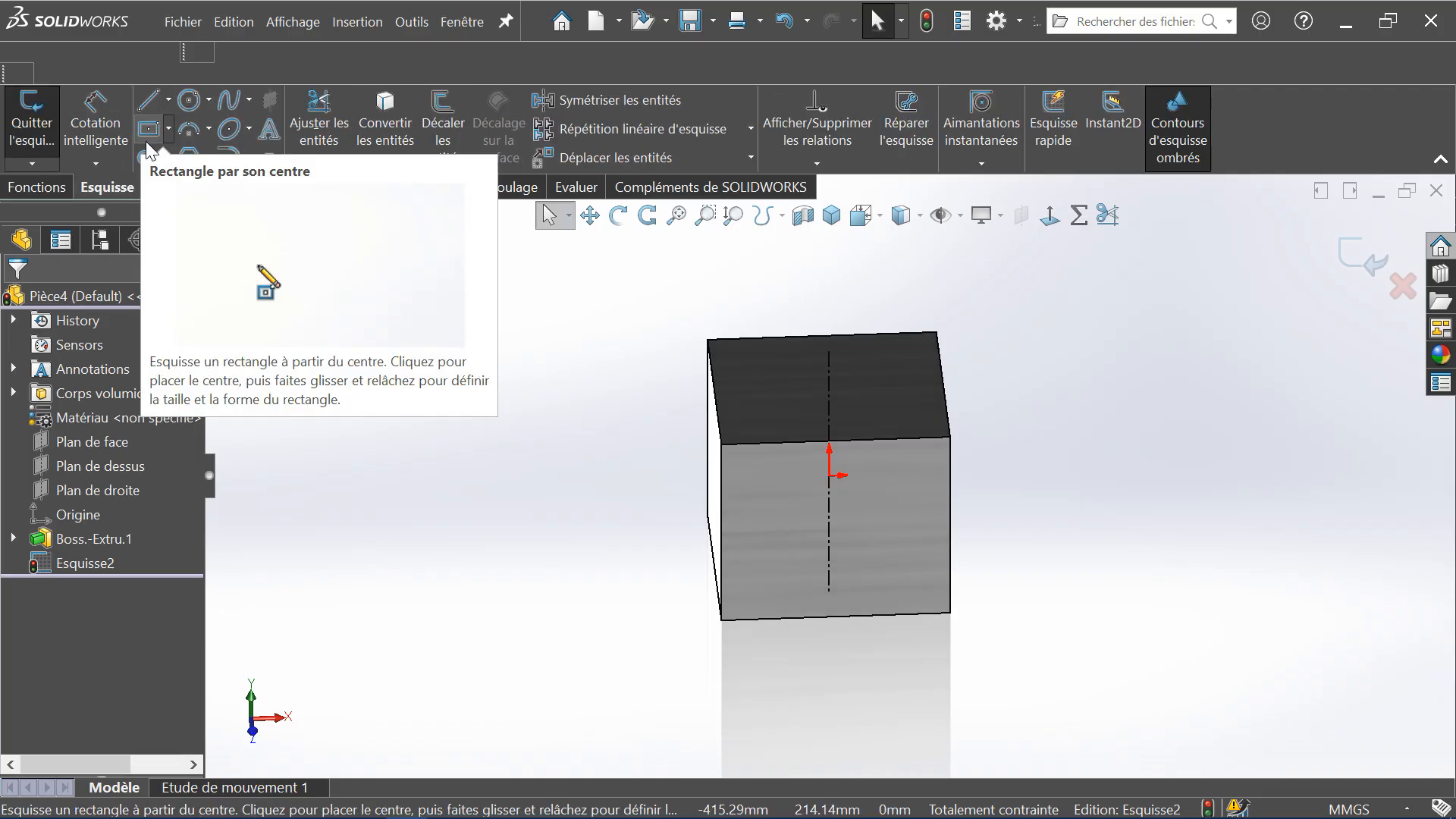
{"action": "left_click", "coordinate": [169, 128]}
{"action": "left_click", "coordinate": [169, 155]}
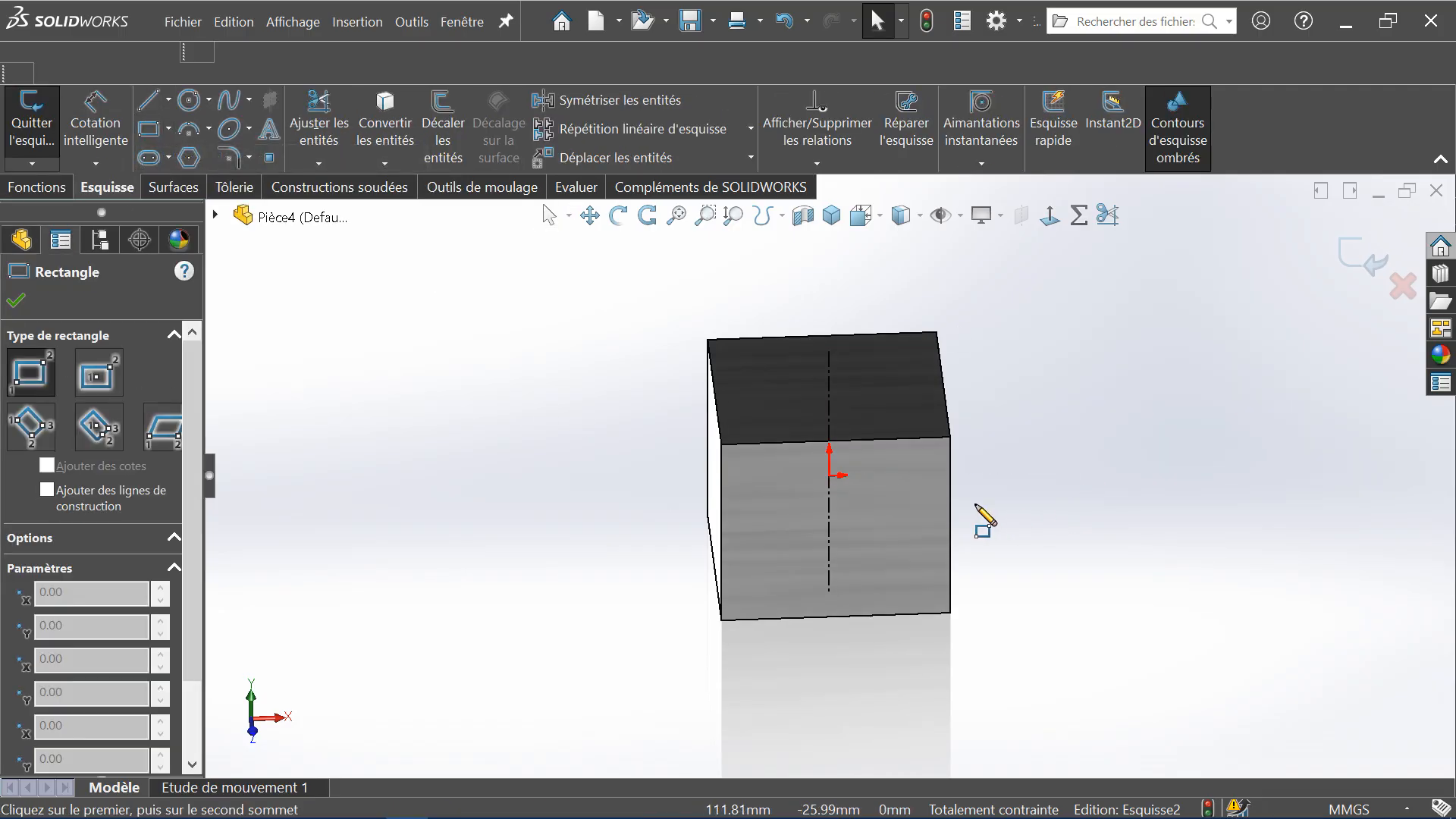
{"action": "key", "text": "ctrl+1"}
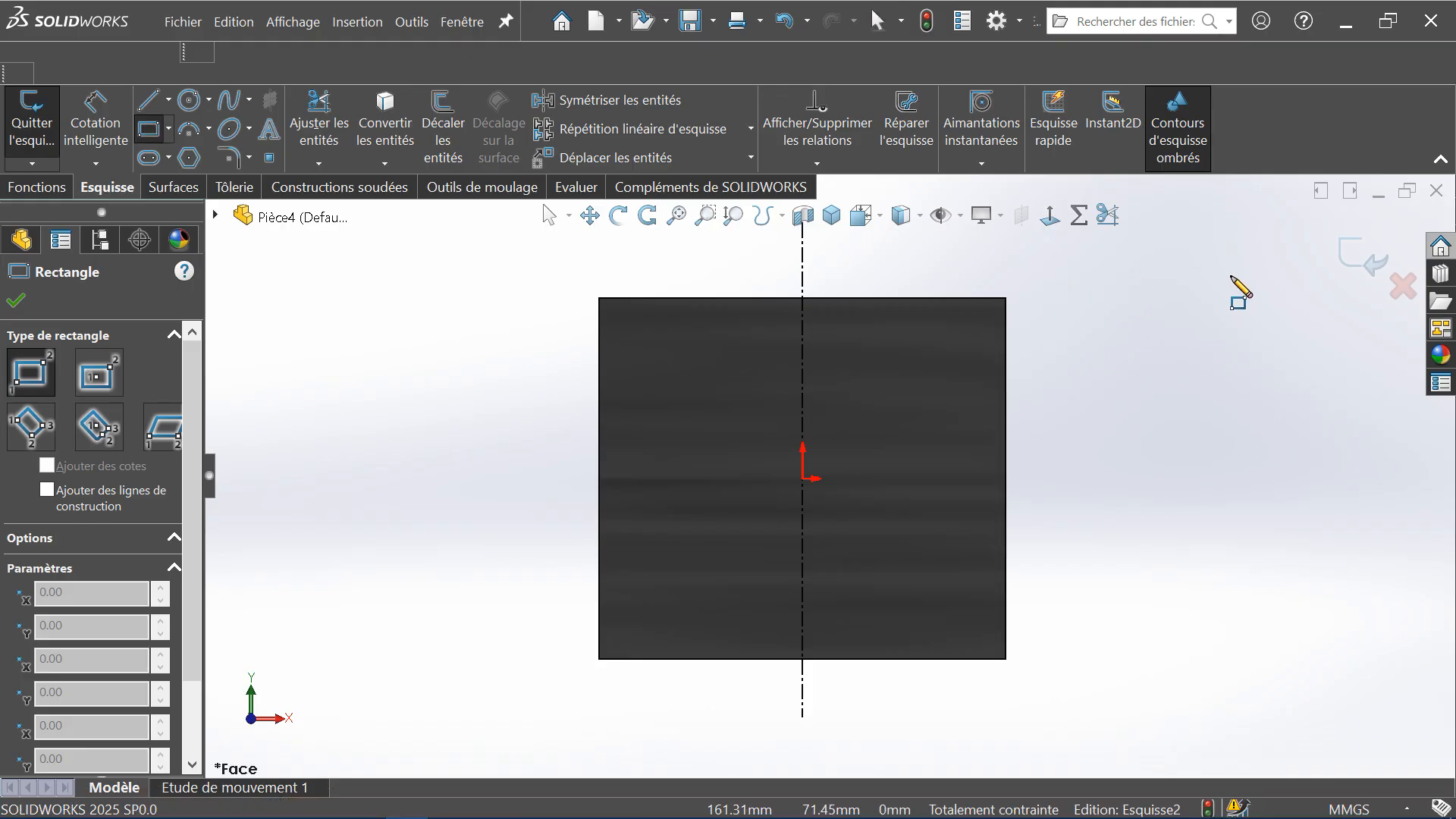
{"action": "mouse_move", "coordinate": [1232, 262]}
{"action": "left_mouse_down"}
{"action": "mouse_move", "coordinate": [916, 475]}
{"action": "mouse_move", "coordinate": [932, 758]}
{"action": "left_mouse_up"}
{"action": "key", "text": "z"}
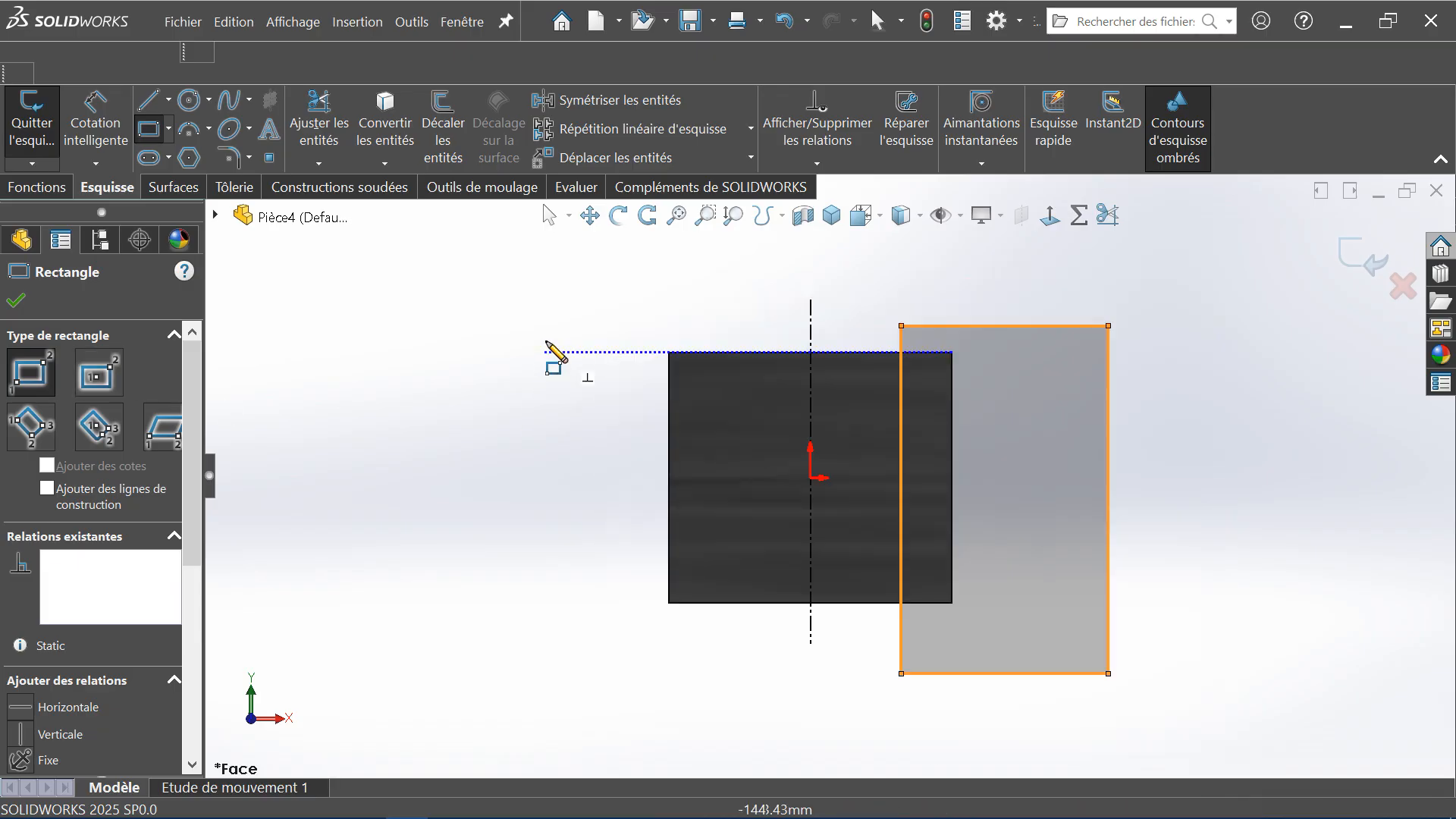
{"action": "middle_click_drag", "start_coordinate": [593, 364], "coordinate": [585, 553]}
{"action": "key", "text": "Escape"}
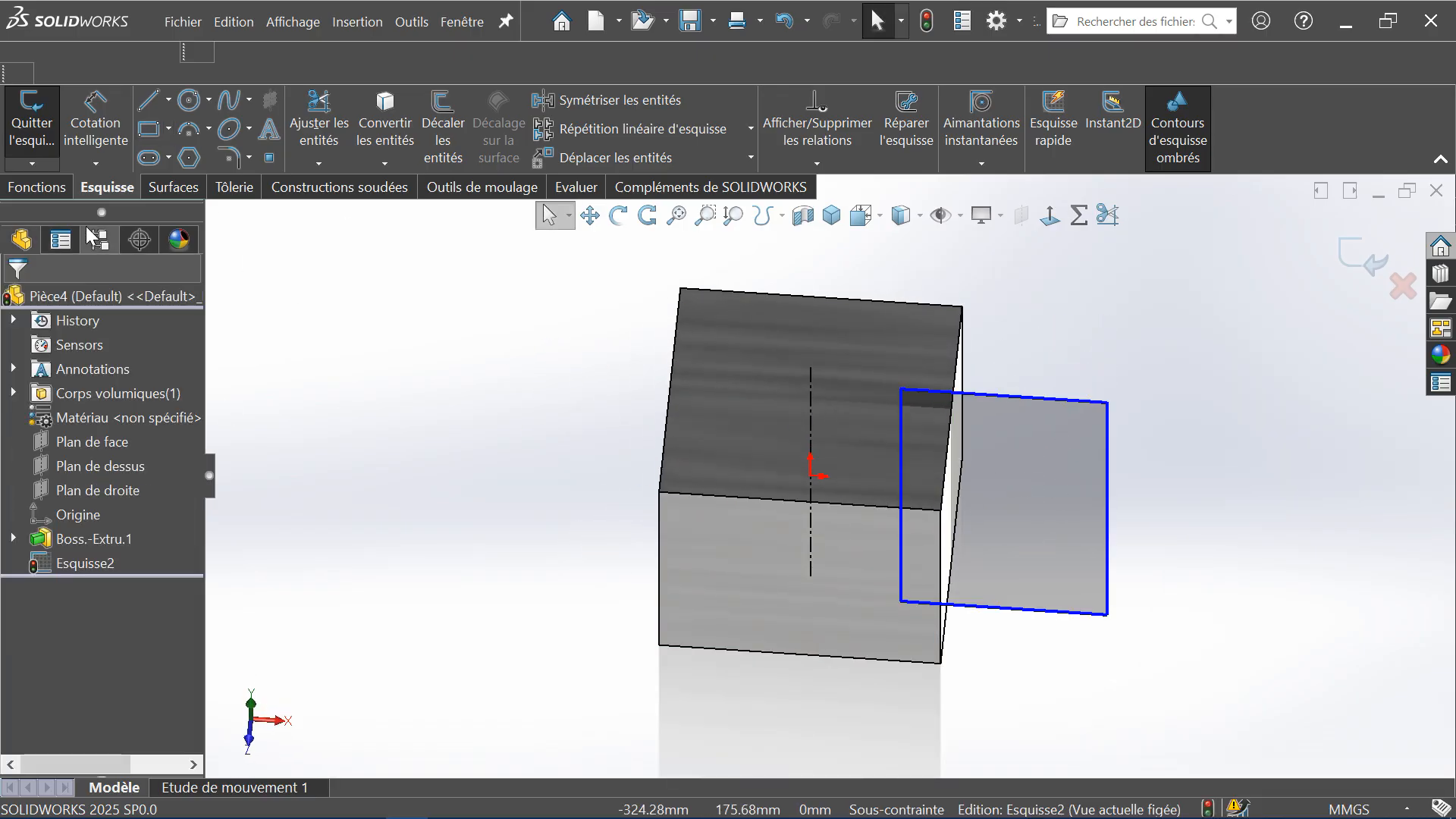
Create a 360° Borgne revolved cut of the rectangle about the vertical construction line
{"action": "left_click", "coordinate": [38, 187]}
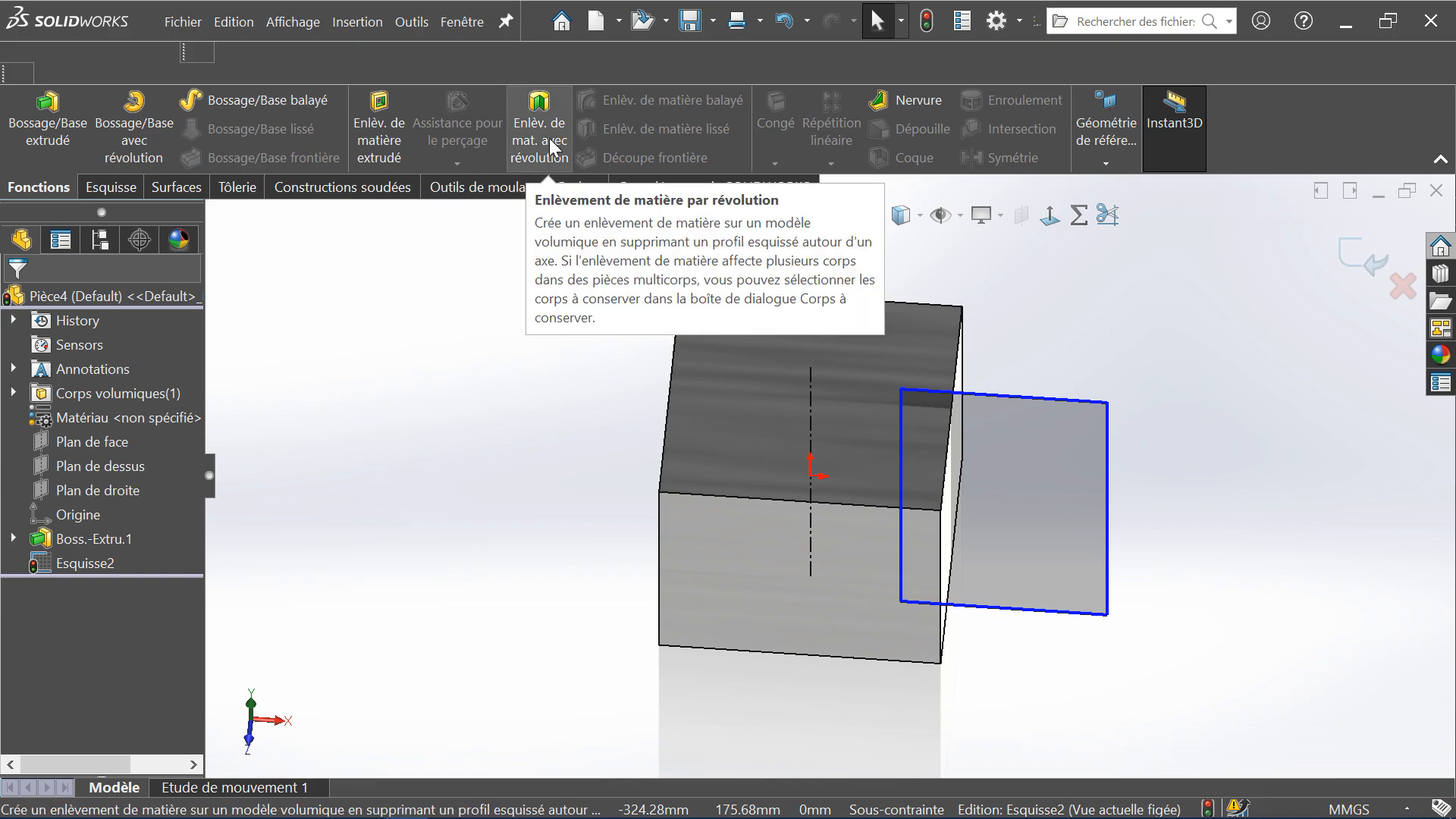
{"action": "left_click", "coordinate": [552, 148]}
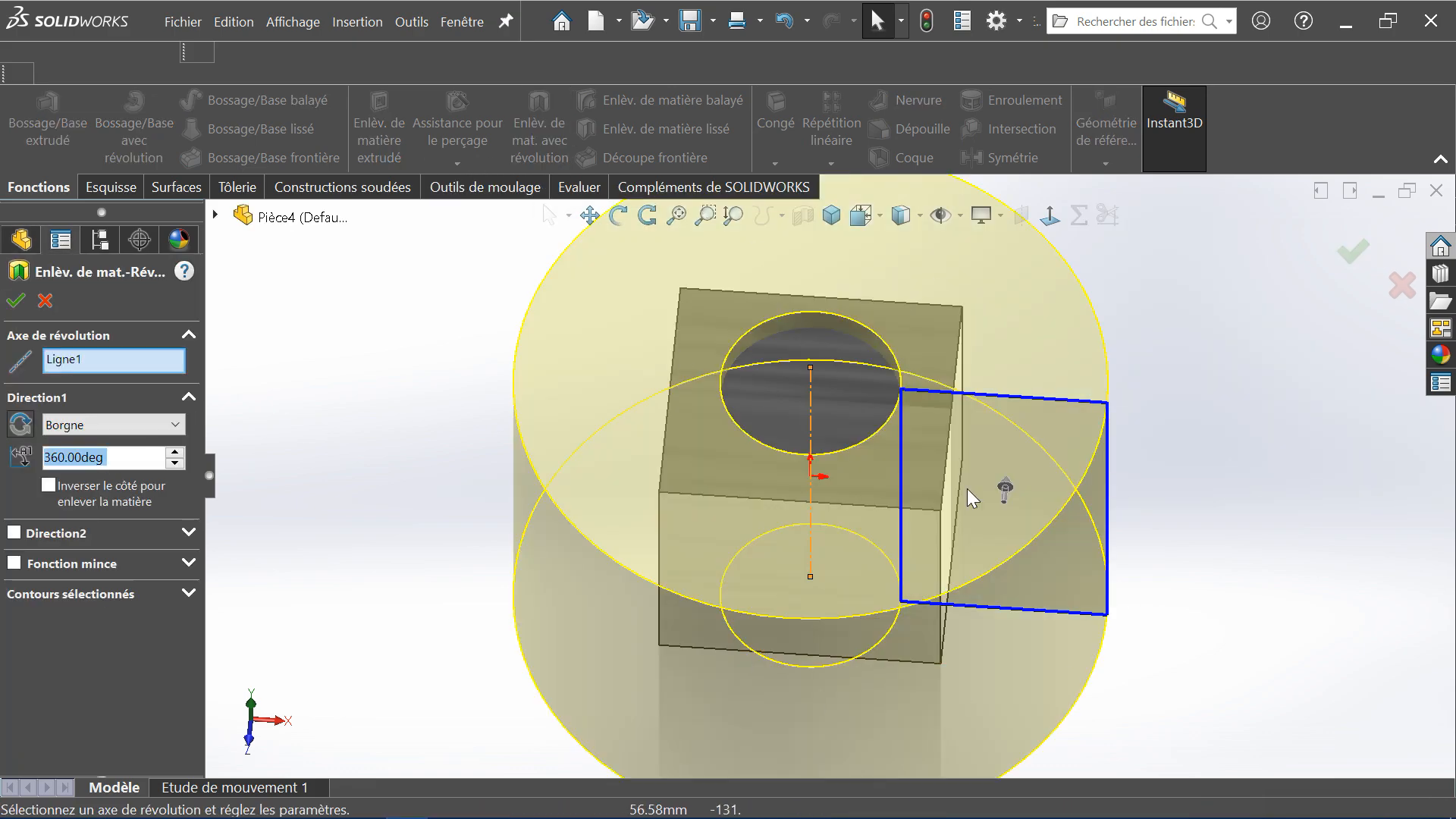
{"action": "left_click", "coordinate": [12, 303]}
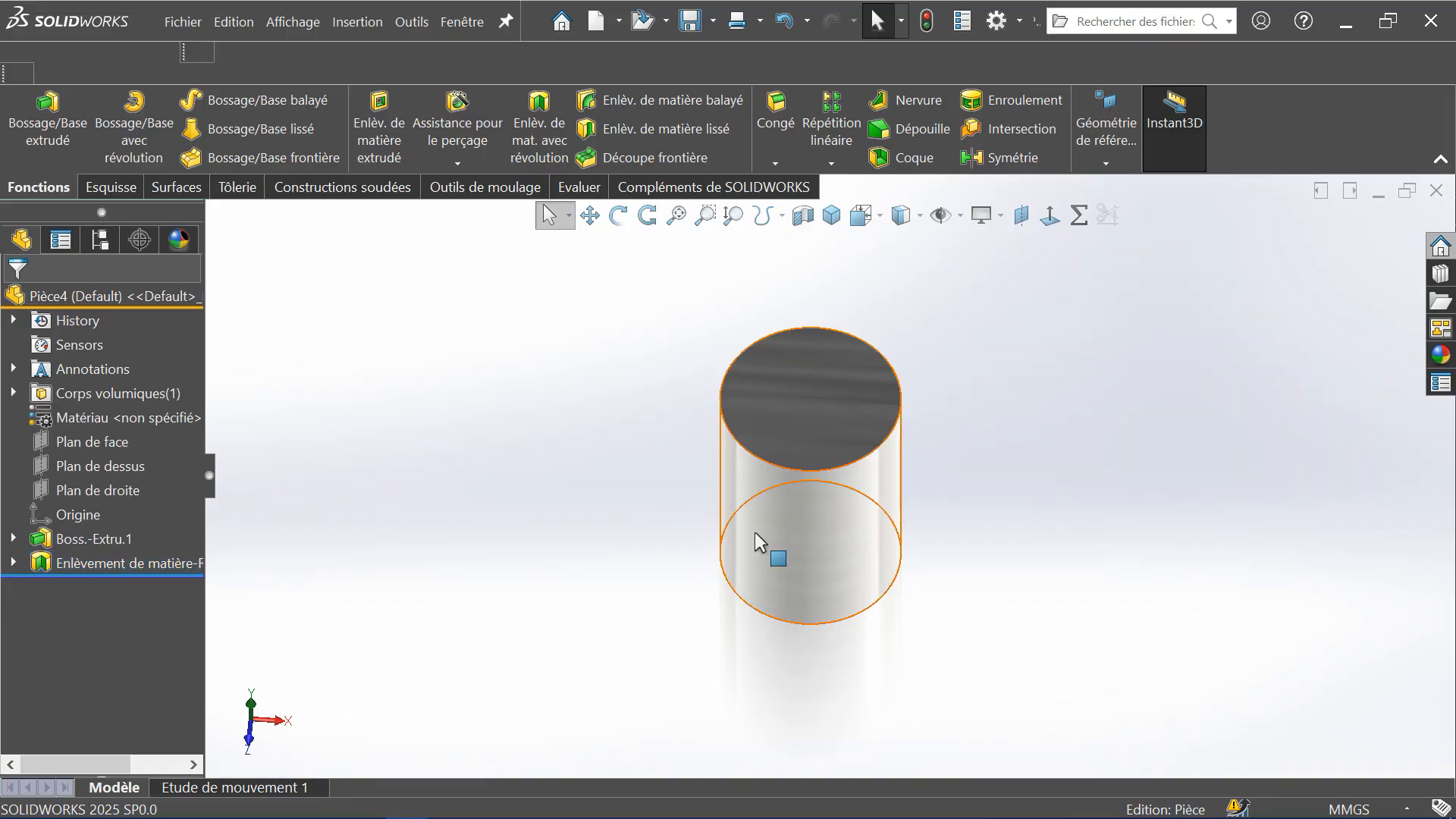
{"action": "middle_click_drag", "start_coordinate": [755, 535], "coordinate": [803, 485]}
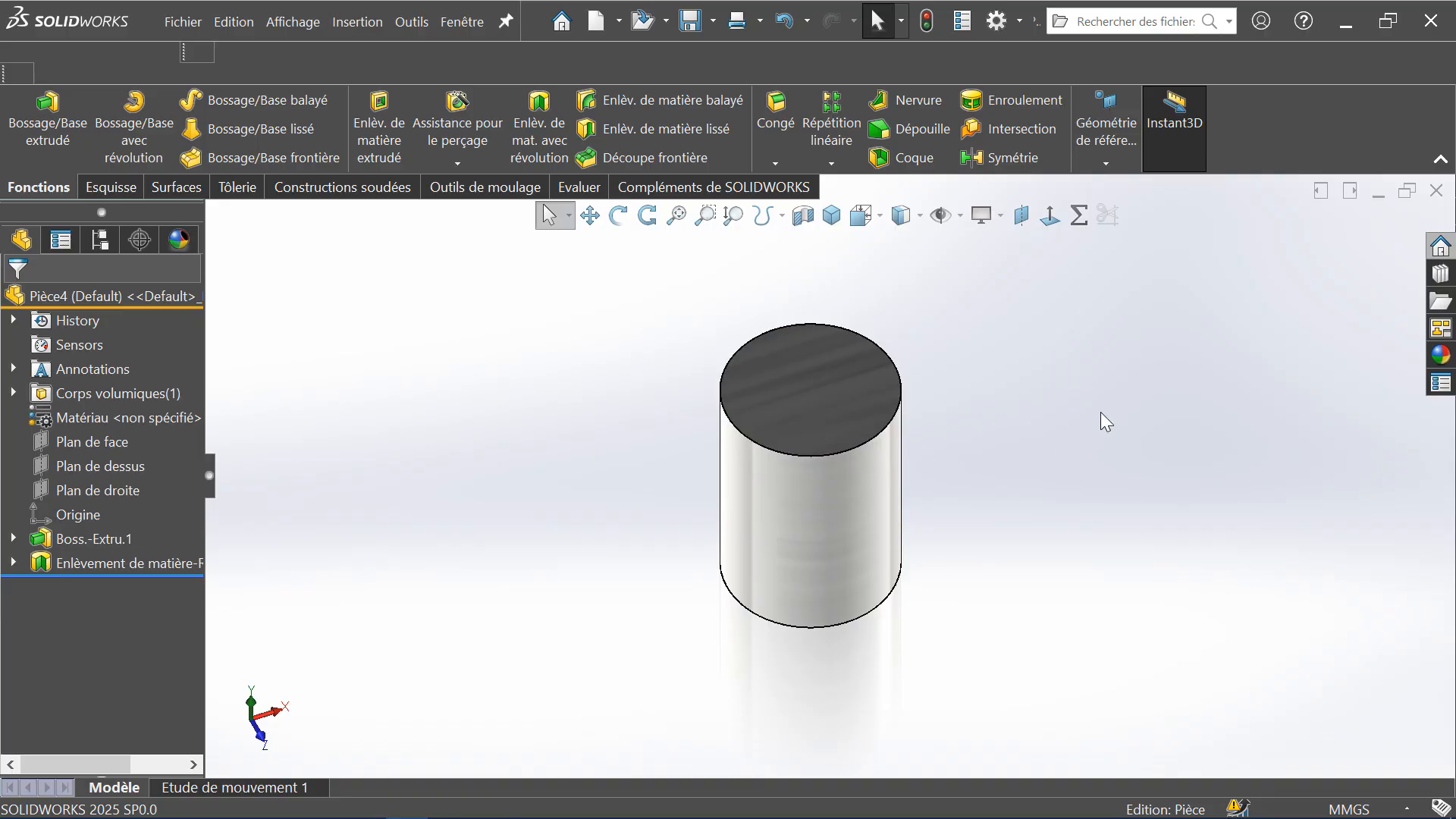
{"action": "middle_click_drag", "start_coordinate": [1045, 449], "coordinate": [956, 460]}
{"action": "key", "text": "Escape"}
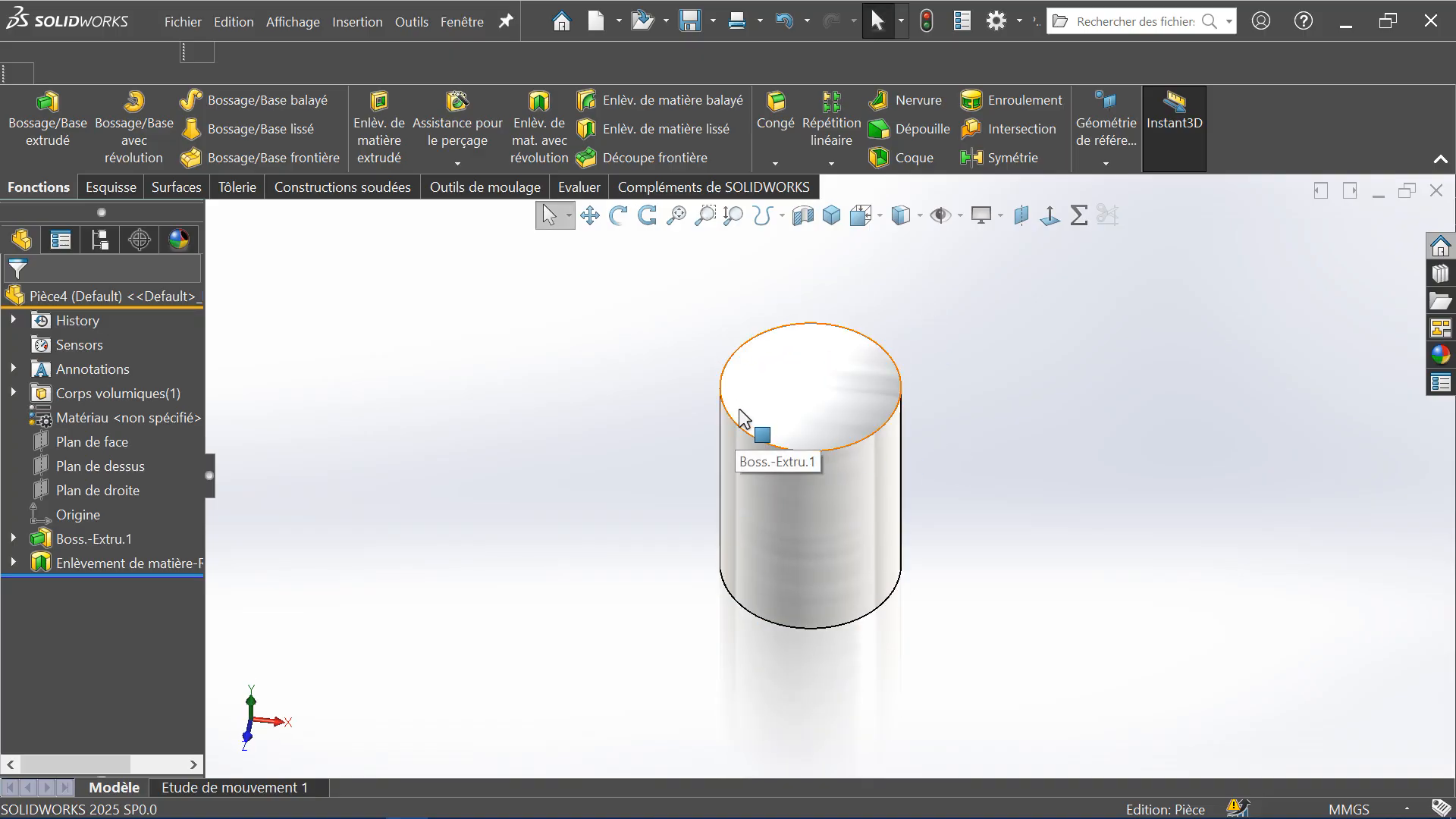
Edit the revolved cut and set its Direction 1 angle to 270°
{"action": "left_click", "coordinate": [56, 562]}
{"action": "left_click", "coordinate": [78, 504]}
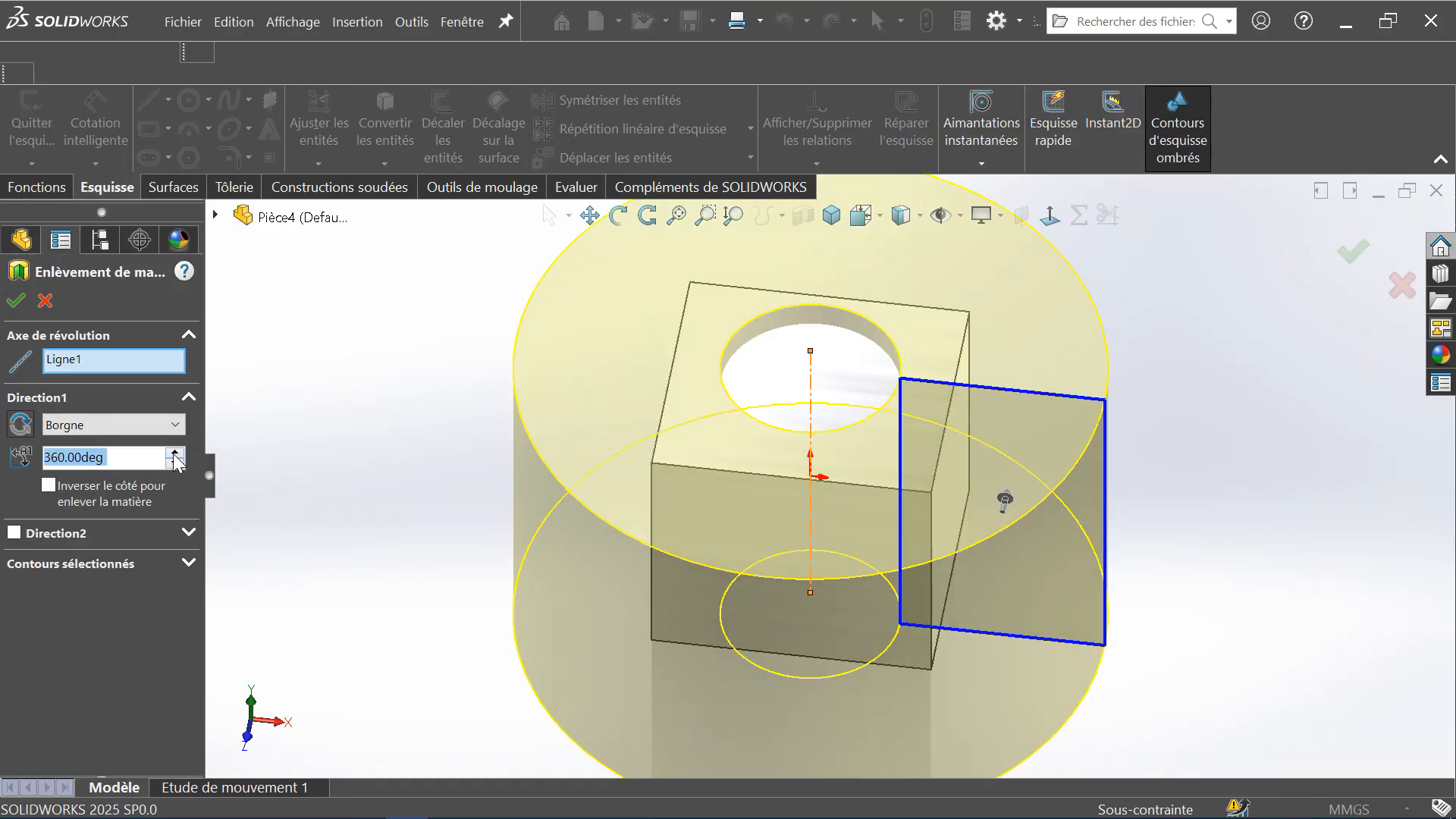
{"action": "type", "text": "270"}
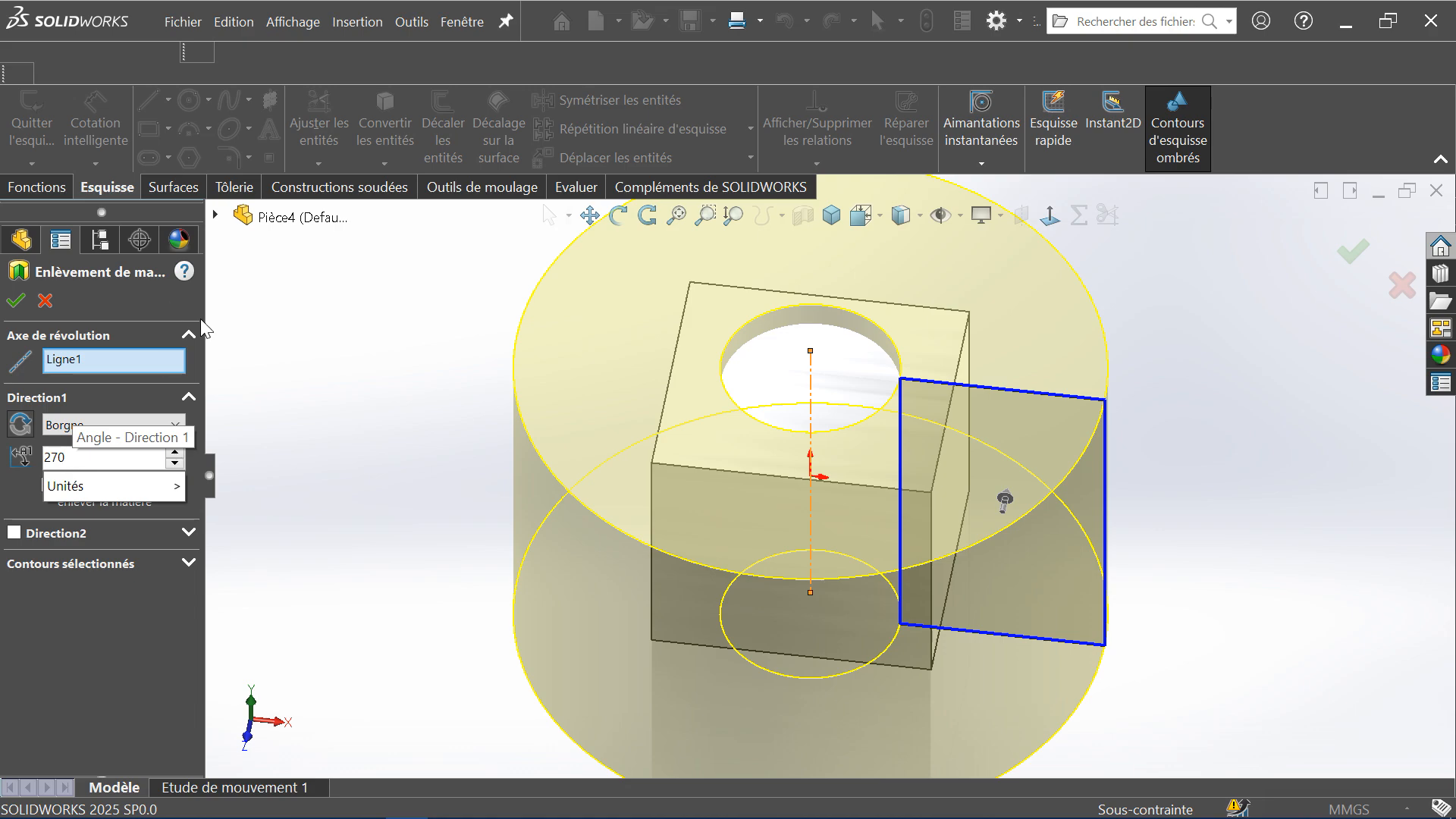
{"action": "key", "text": "Return"}
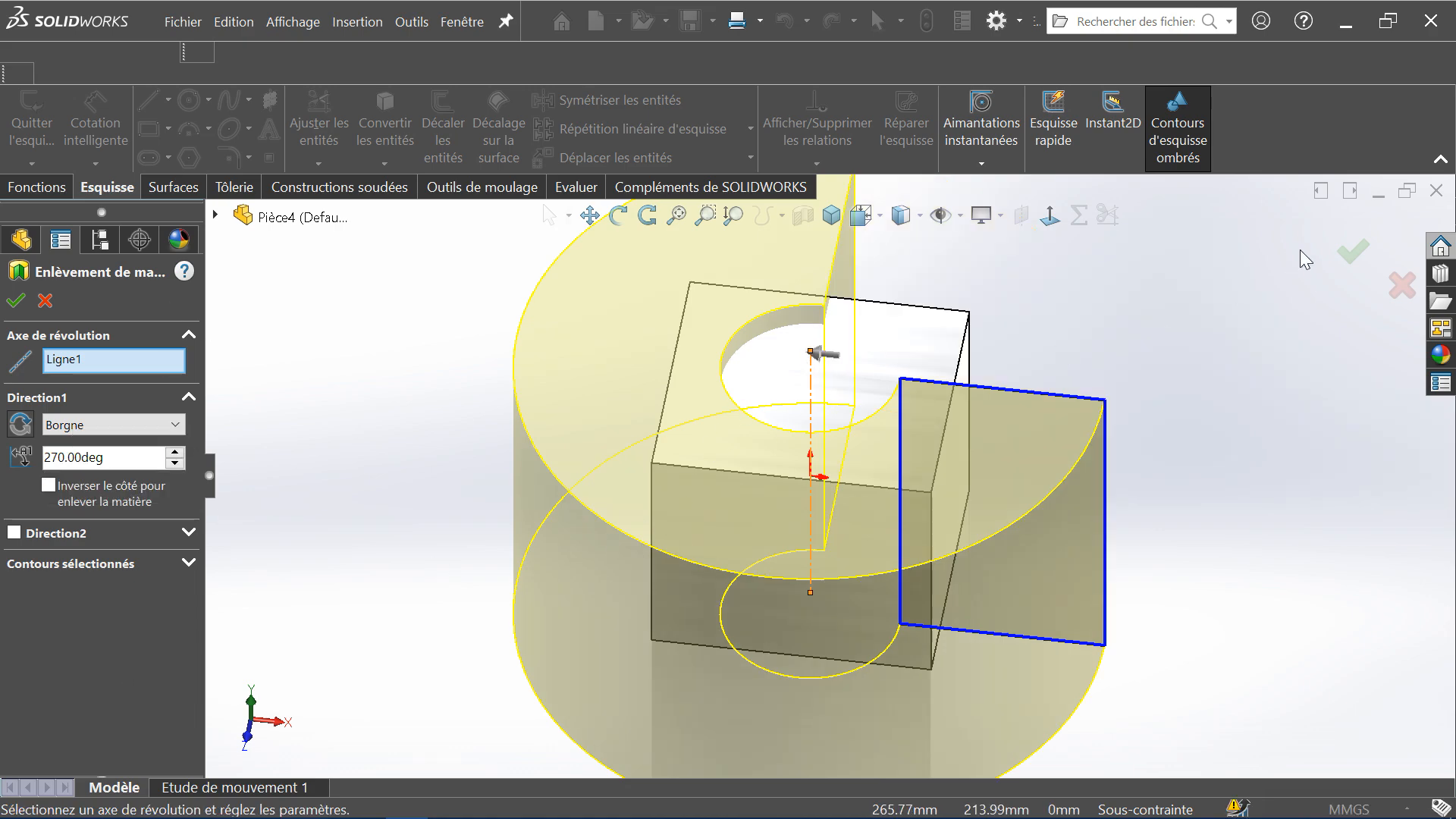
{"action": "left_click", "coordinate": [1346, 255]}
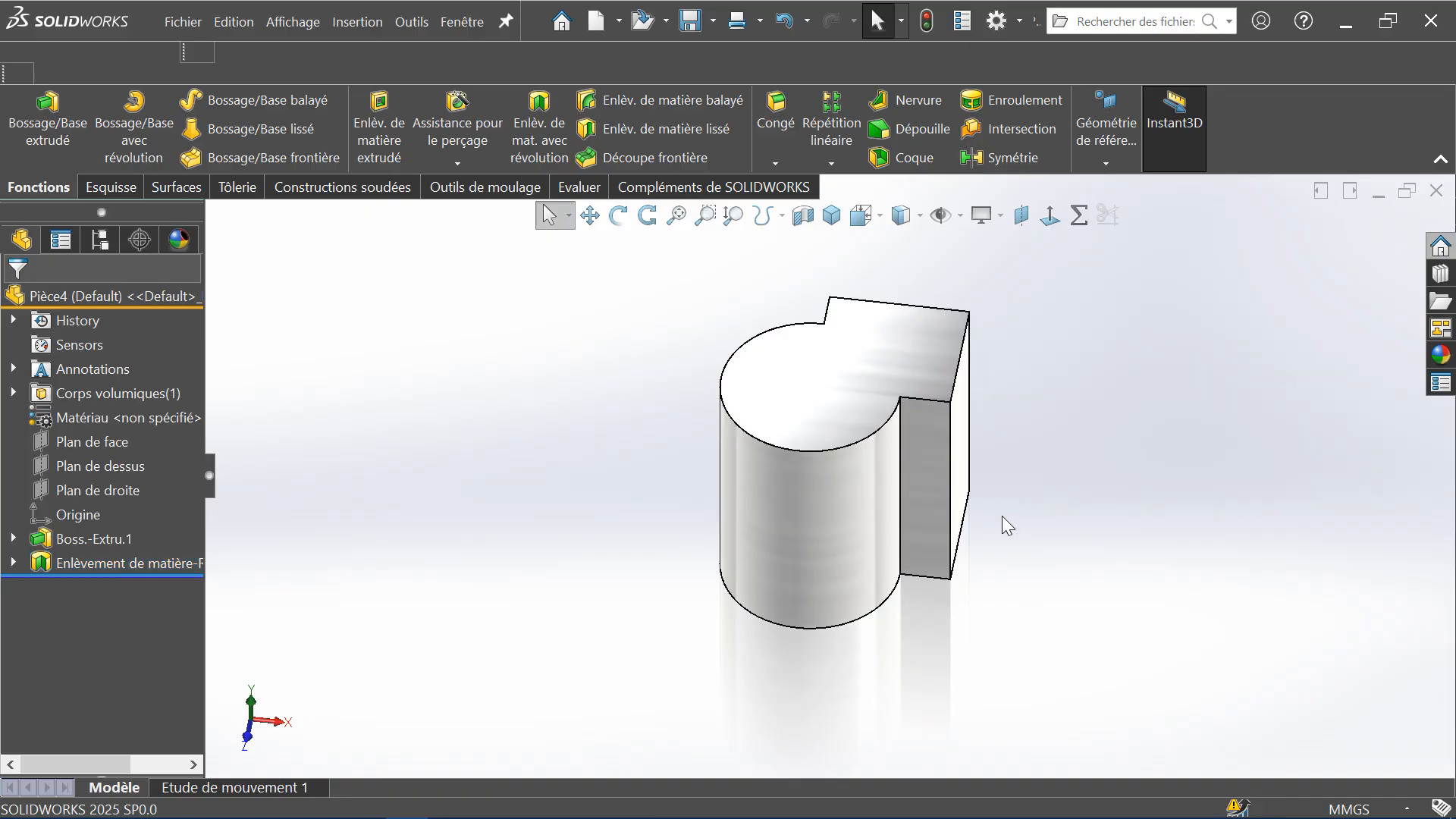
{"action": "middle_click_drag", "start_coordinate": [1002, 515], "coordinate": [978, 474]}
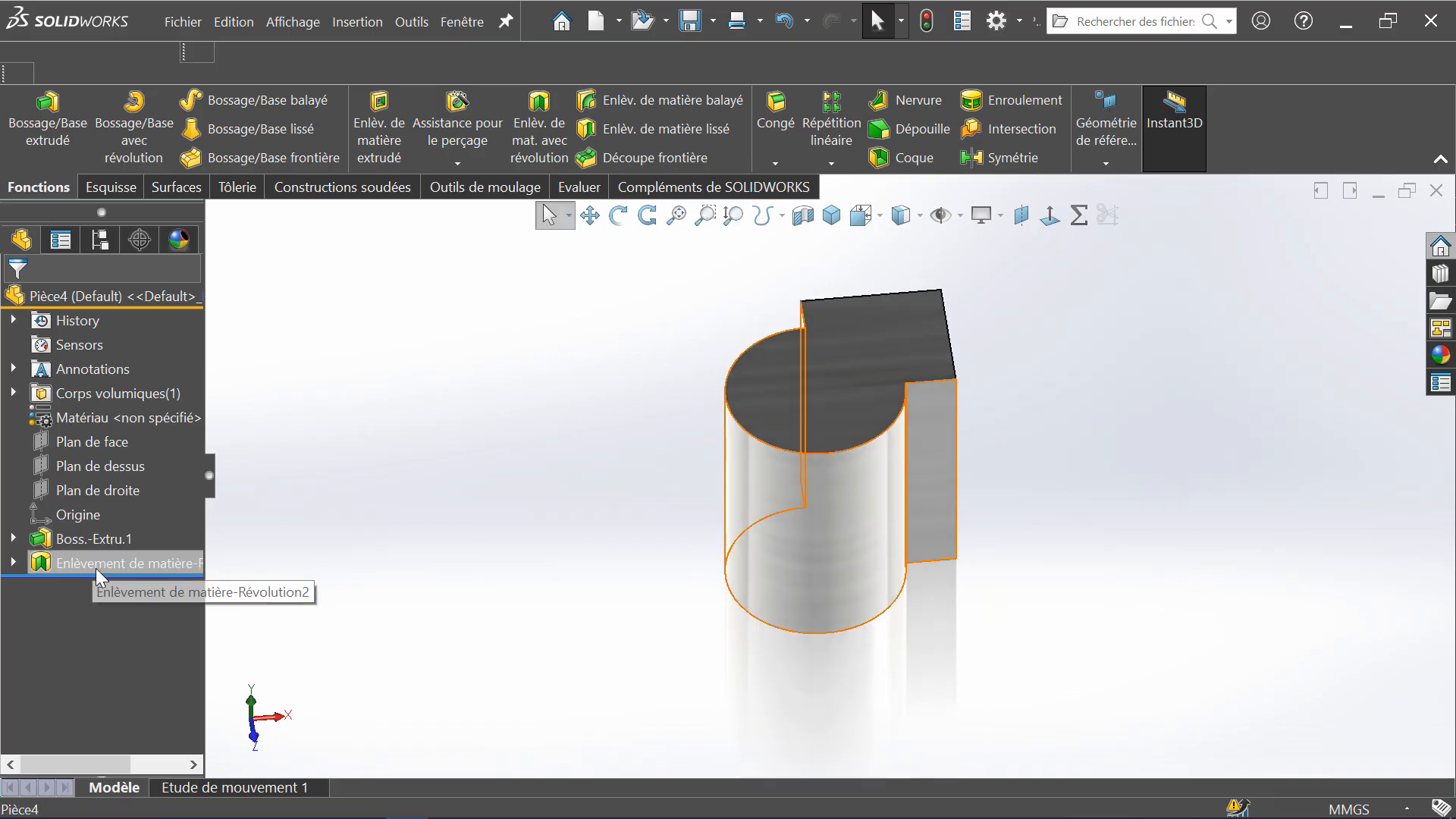
Reverse the side of material removed by the 270° revolved cut and inspect the block from several angles
{"action": "left_click", "coordinate": [96, 567]}
{"action": "left_click", "coordinate": [123, 520]}
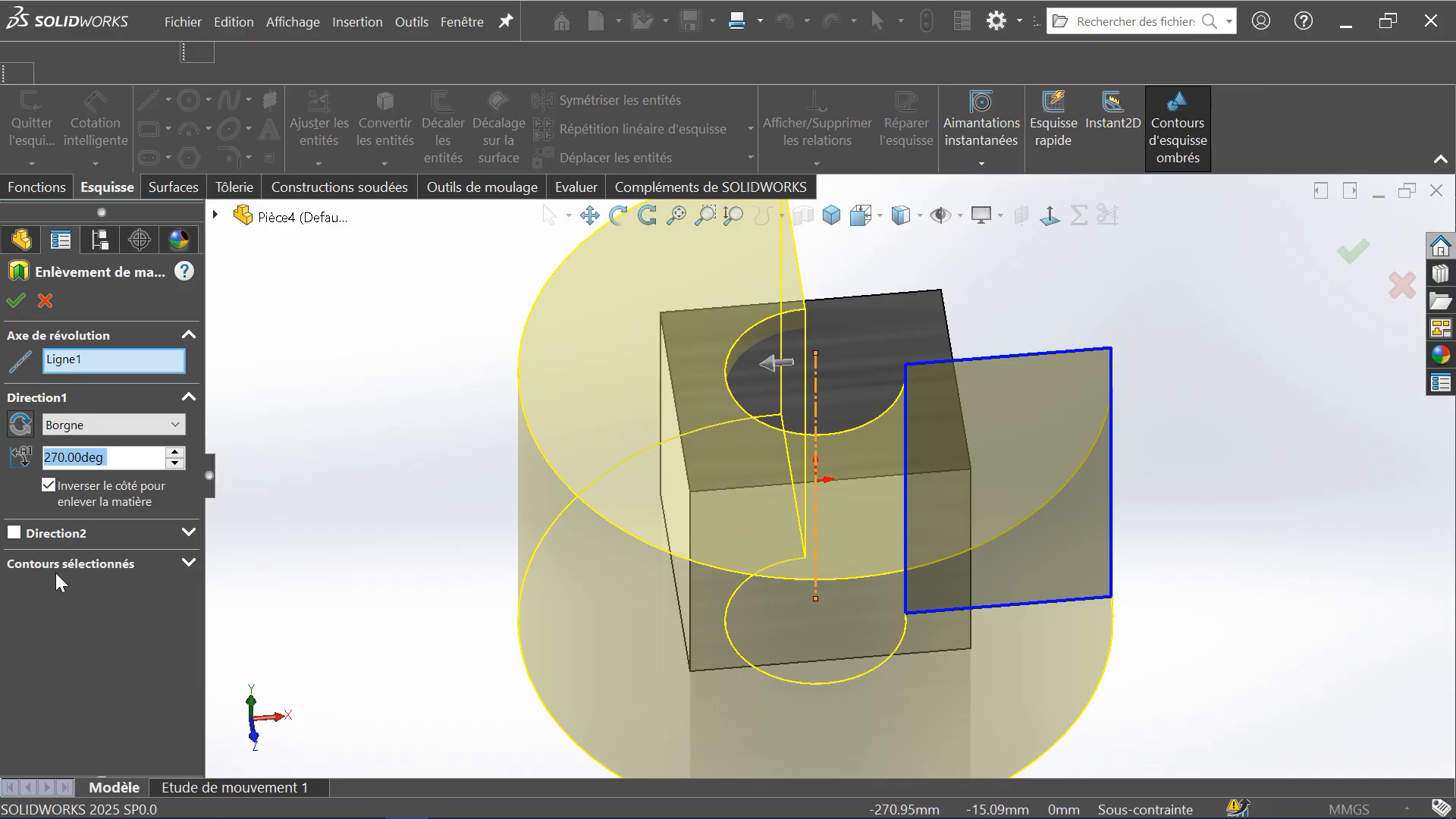
{"action": "left_click", "coordinate": [21, 304]}
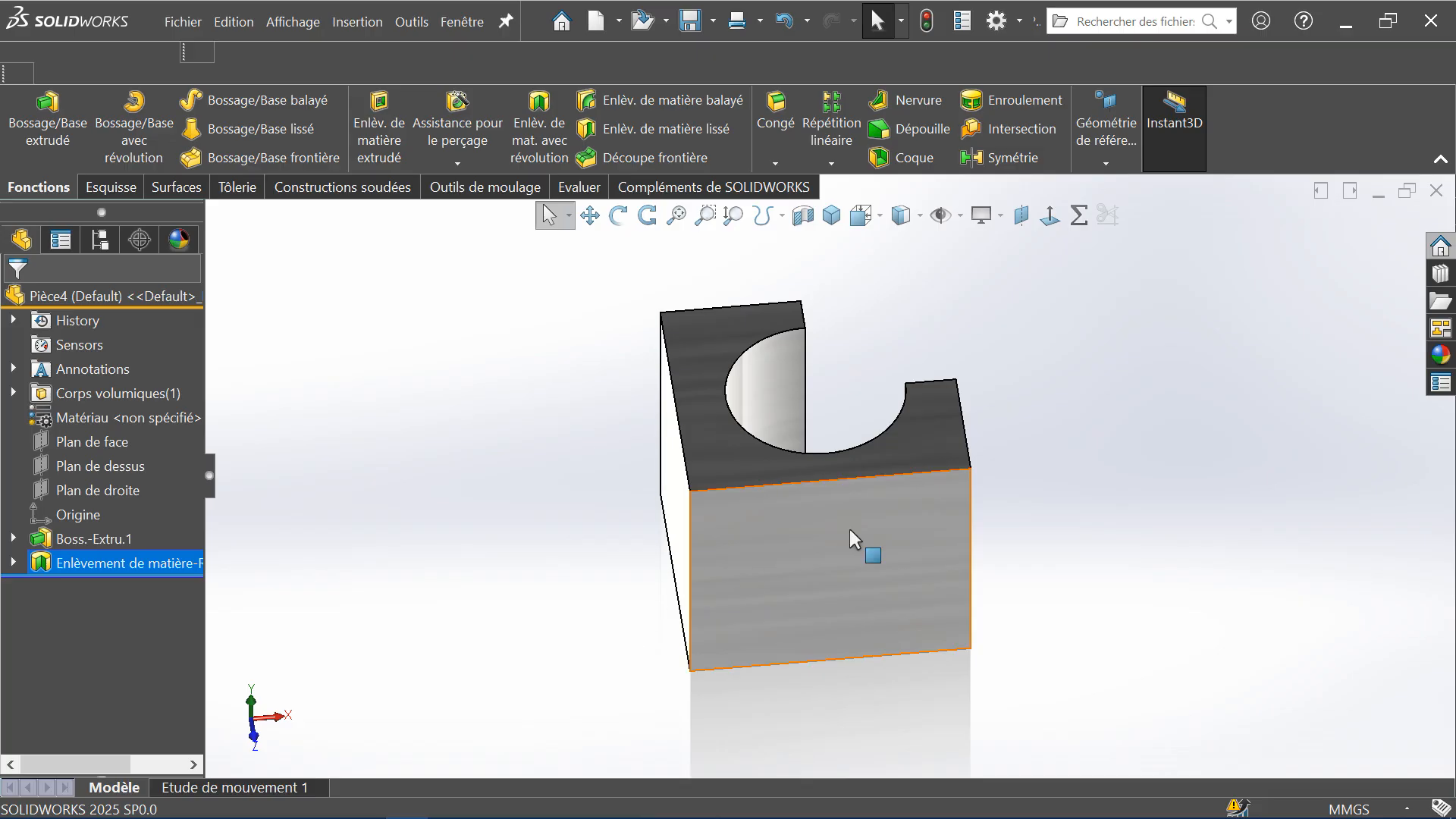
{"action": "middle_click_drag", "start_coordinate": [857, 542], "coordinate": [708, 553]}
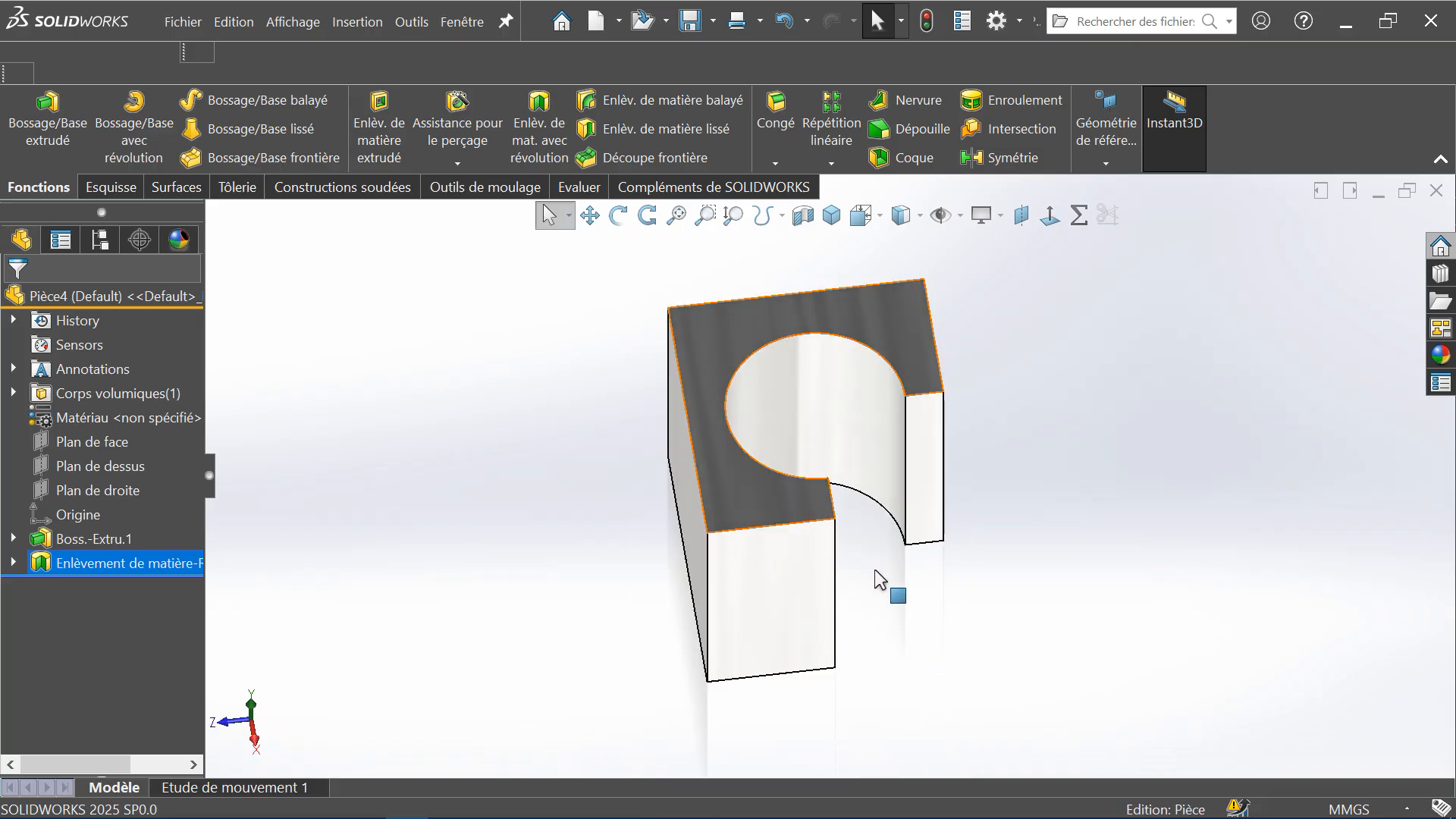
{"action": "middle_click_drag", "start_coordinate": [934, 648], "coordinate": [833, 440]}
{"action": "middle_click_drag", "start_coordinate": [909, 349], "coordinate": [921, 376]}
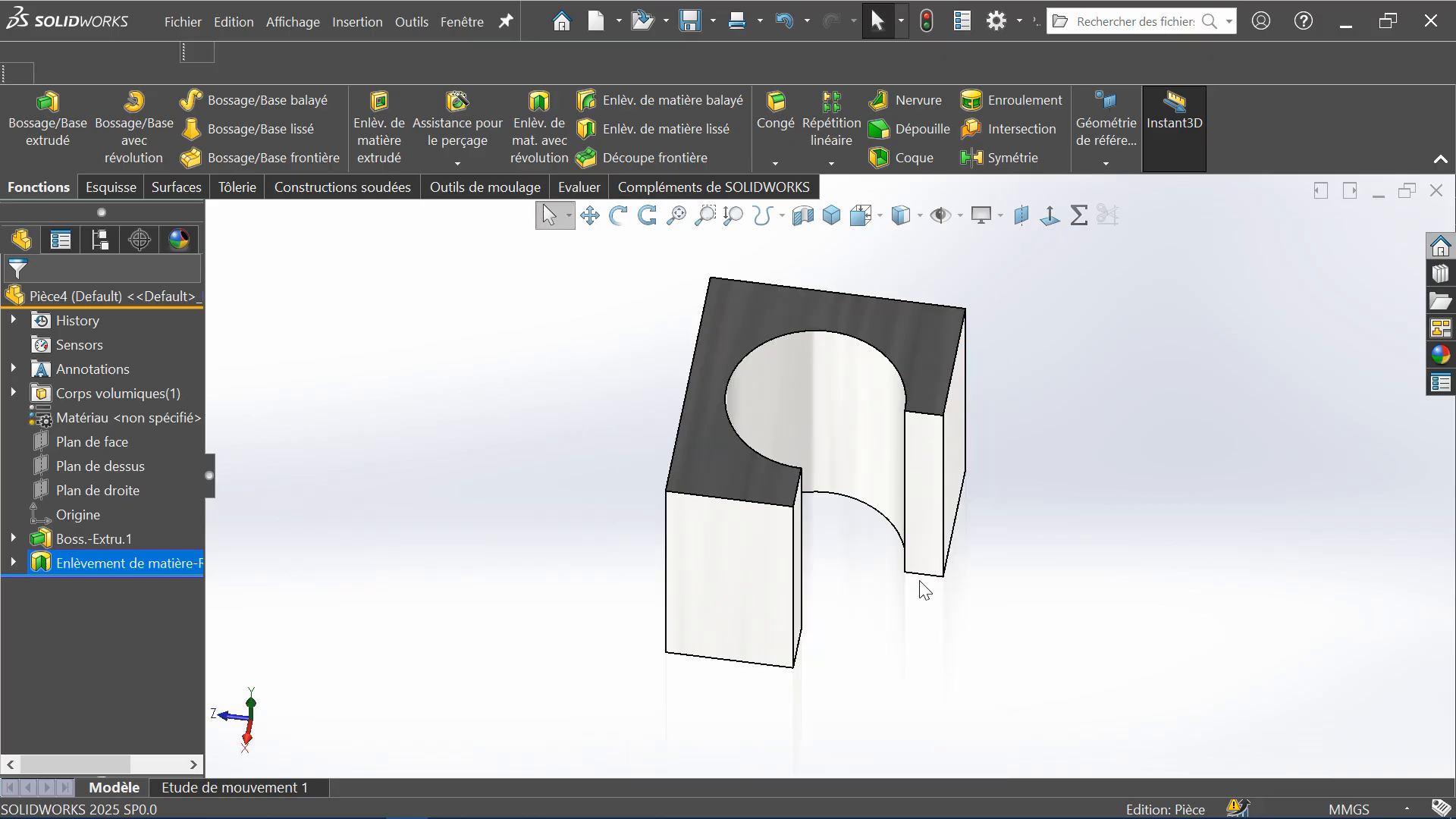
{"action": "middle_click_drag", "start_coordinate": [921, 589], "coordinate": [934, 477]}
Try the 270° revolved cut without the reversed material side and with a Borgne second direction, and close its settings
{"action": "left_click", "coordinate": [74, 565]}
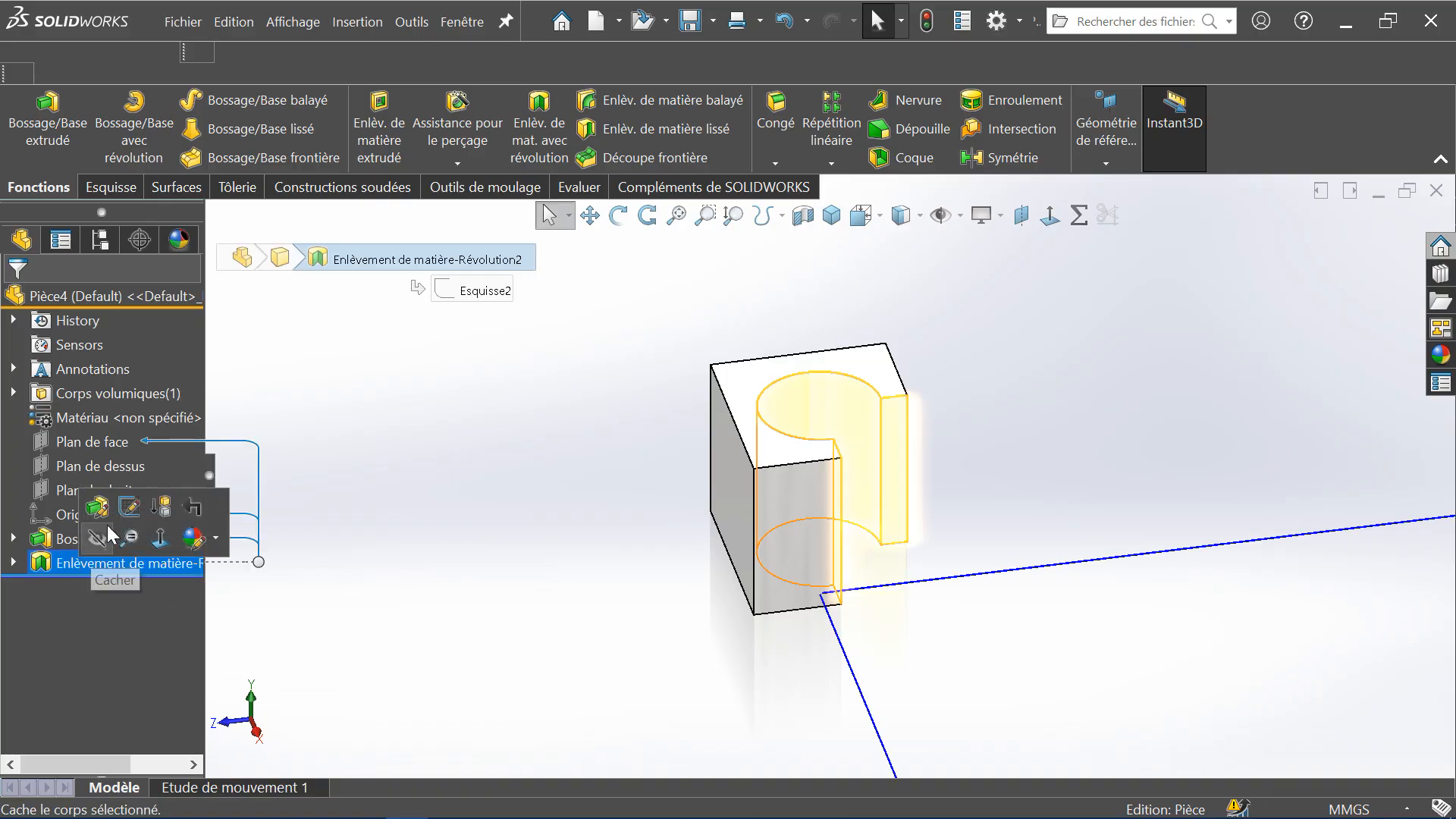
{"action": "left_click", "coordinate": [106, 502]}
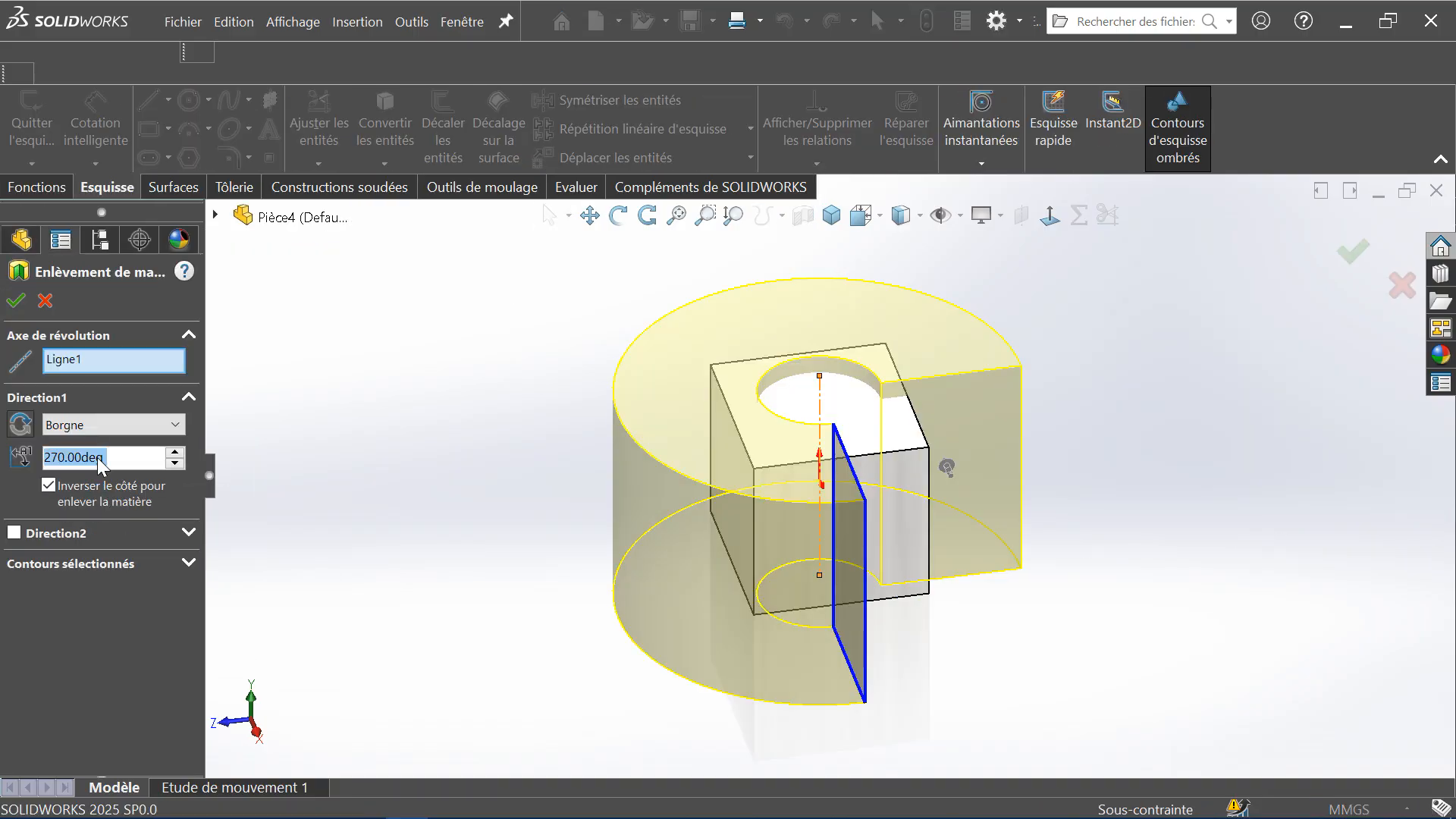
{"action": "left_click", "coordinate": [69, 485]}
{"action": "left_click", "coordinate": [55, 536]}
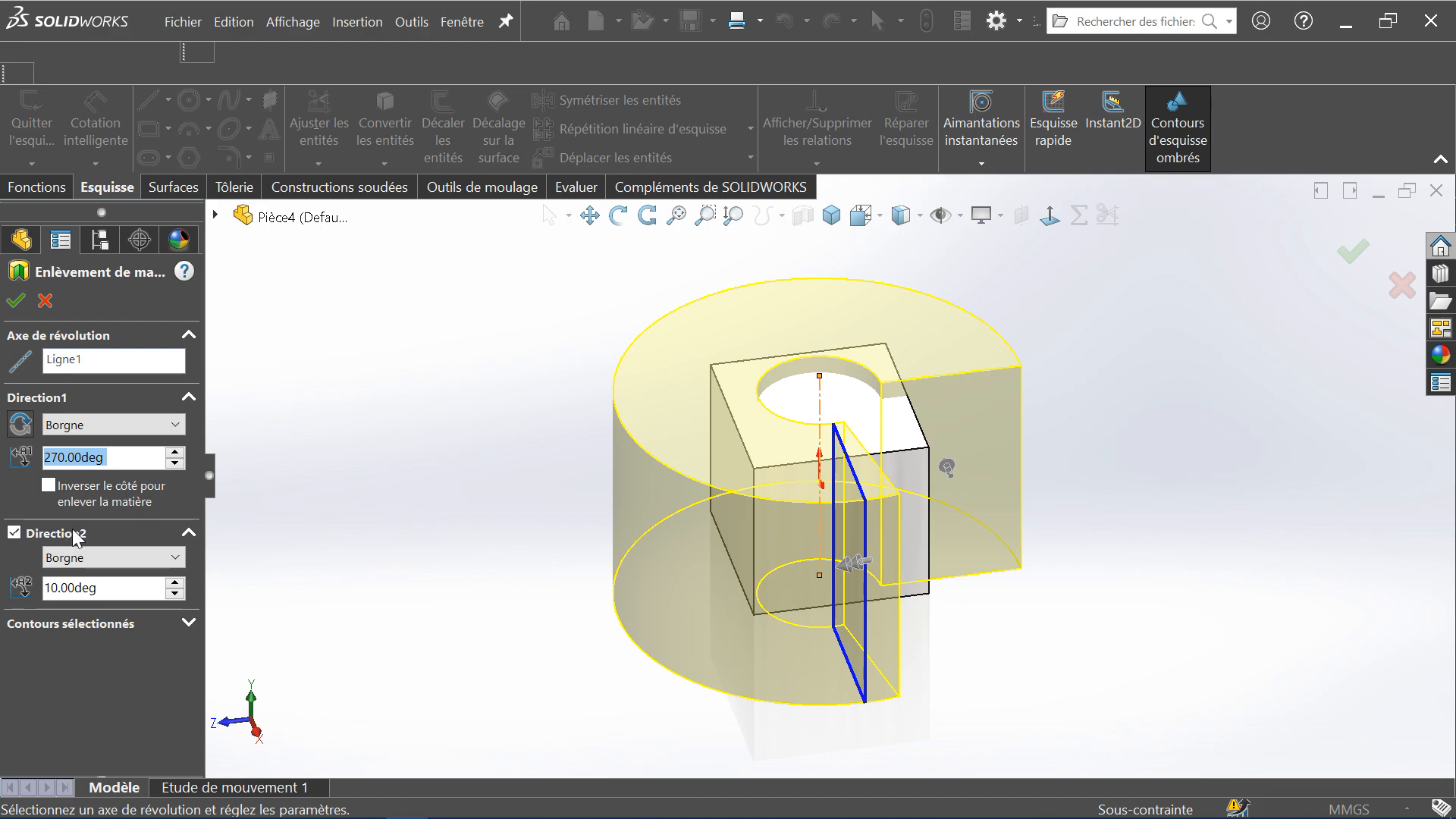
{"action": "left_click", "coordinate": [15, 531]}
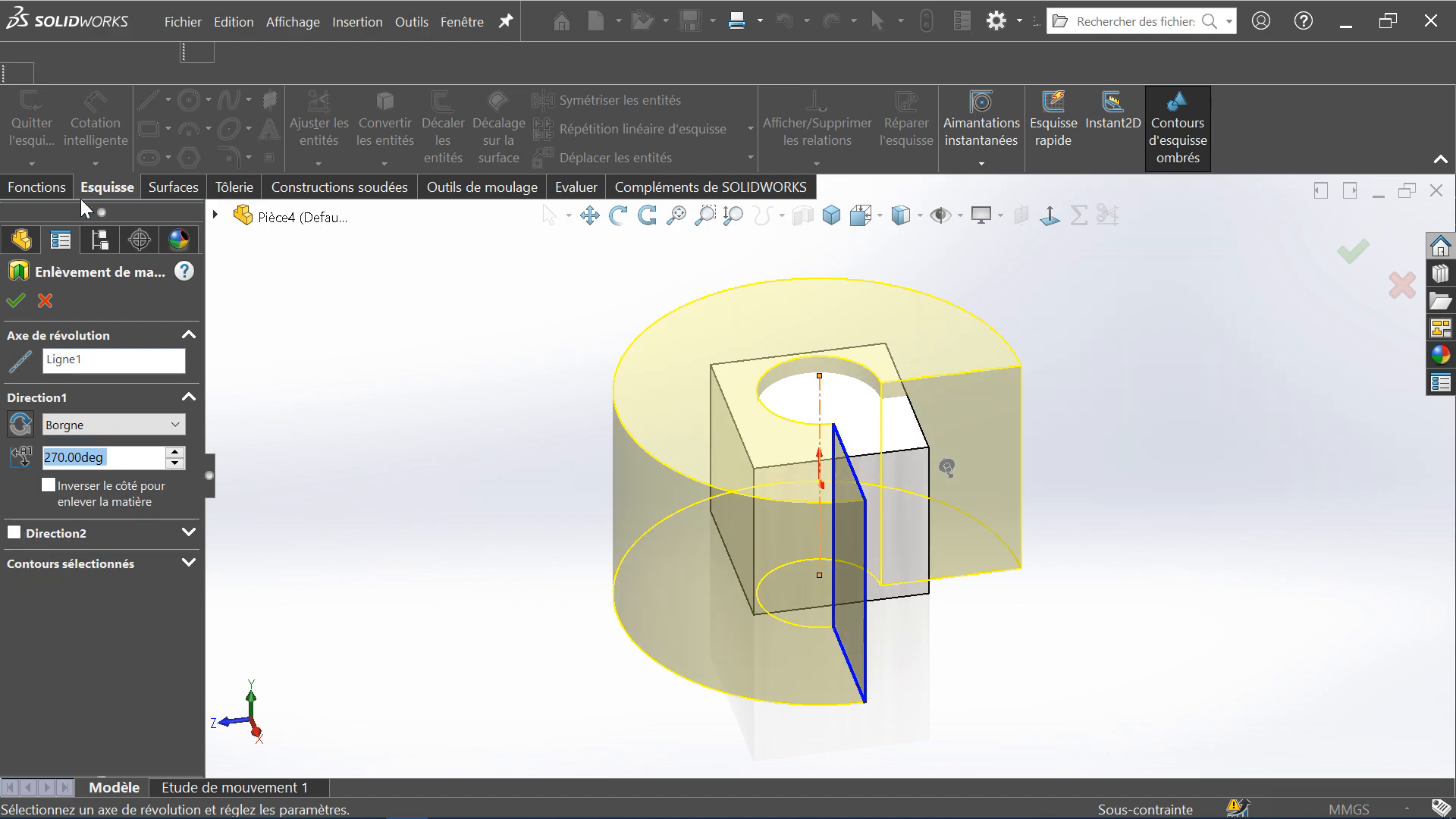
{"action": "scroll", "coordinate": [88, 184], "scroll_direction": "up", "scroll_amount": 1}
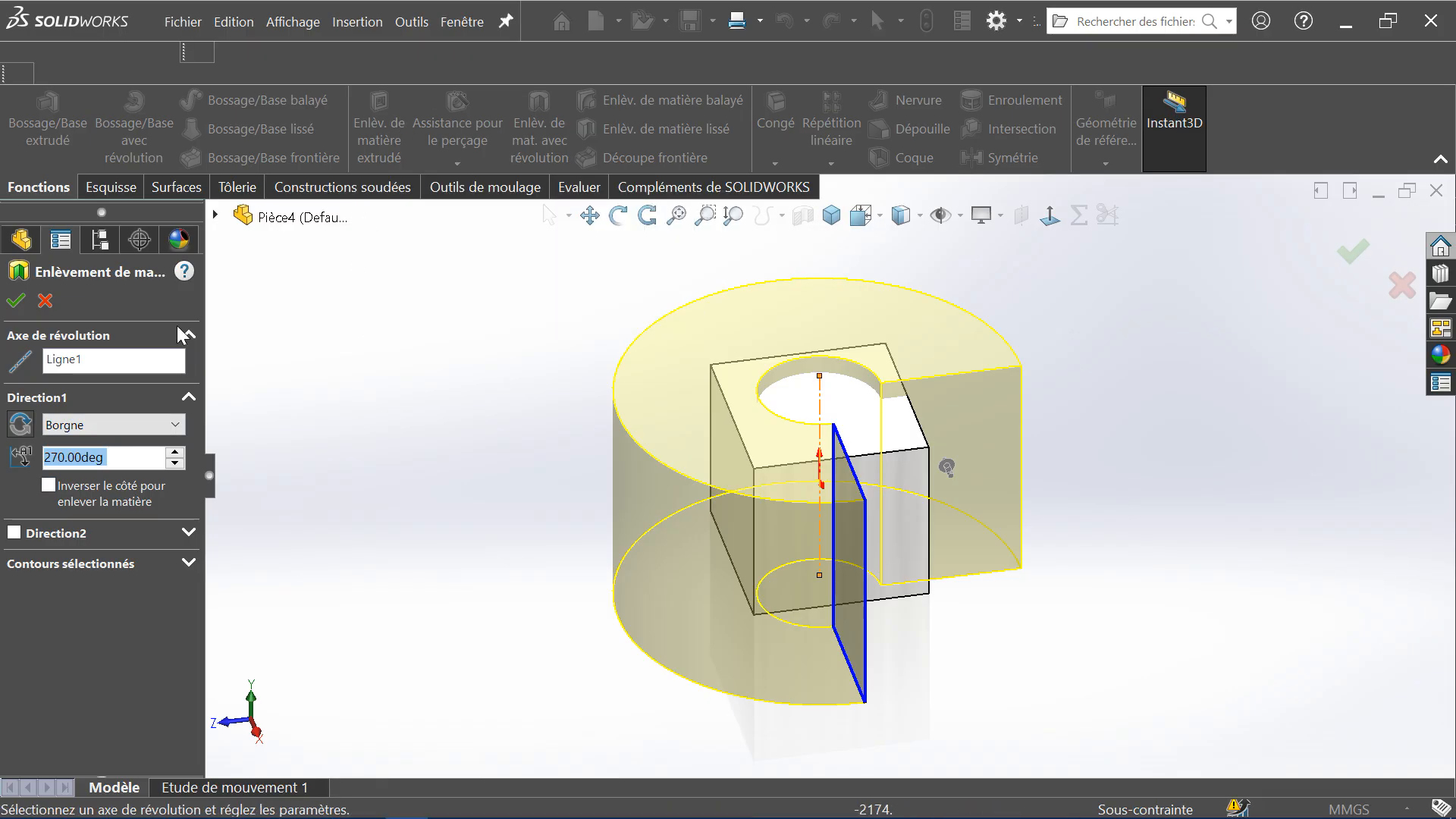
{"action": "left_click", "coordinate": [15, 301]}
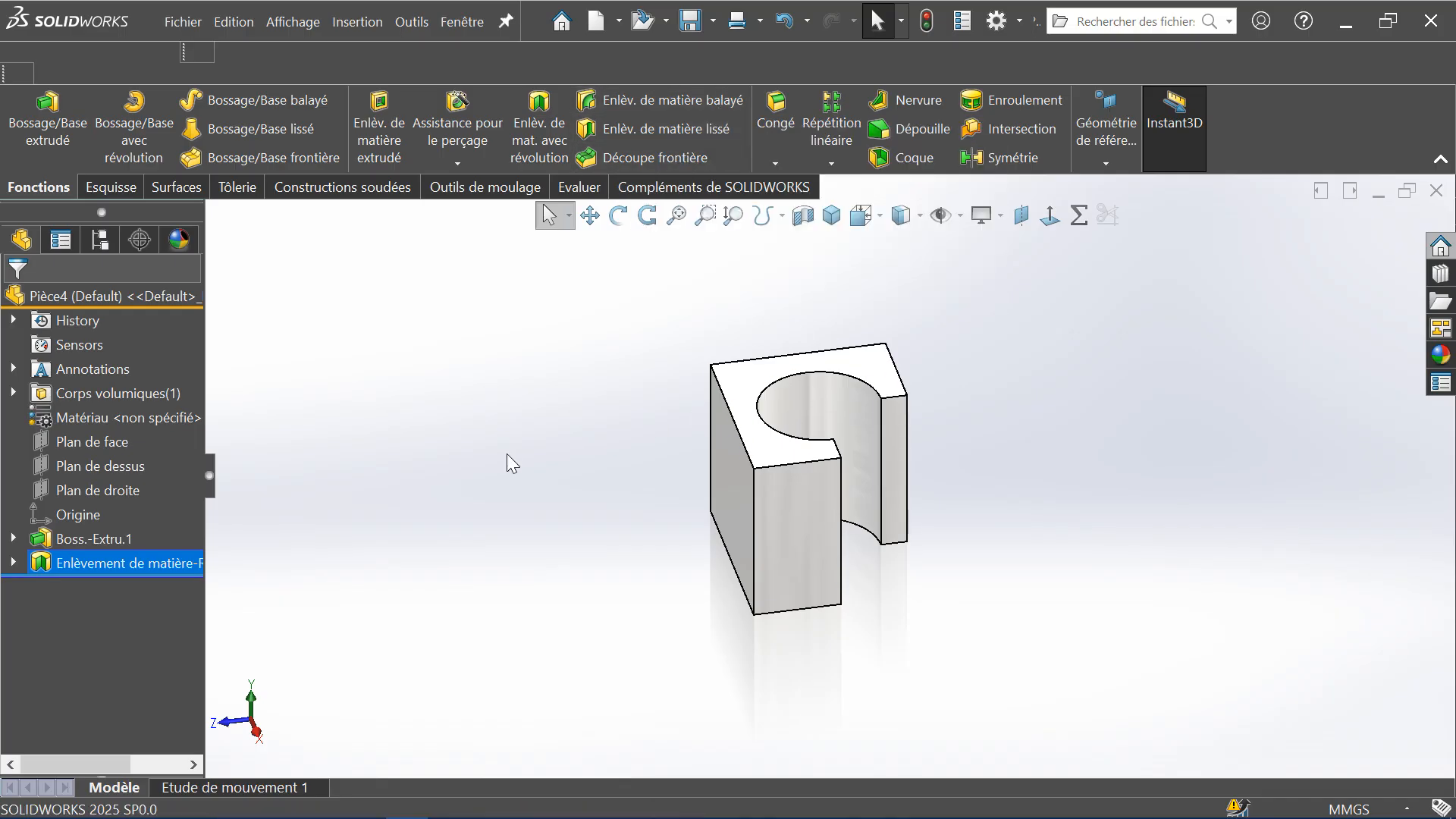
Roll the model back to before the revolved cut and start a new sketch on Plan de face
{"action": "left_click_drag", "start_coordinate": [120, 578], "coordinate": [113, 550]}
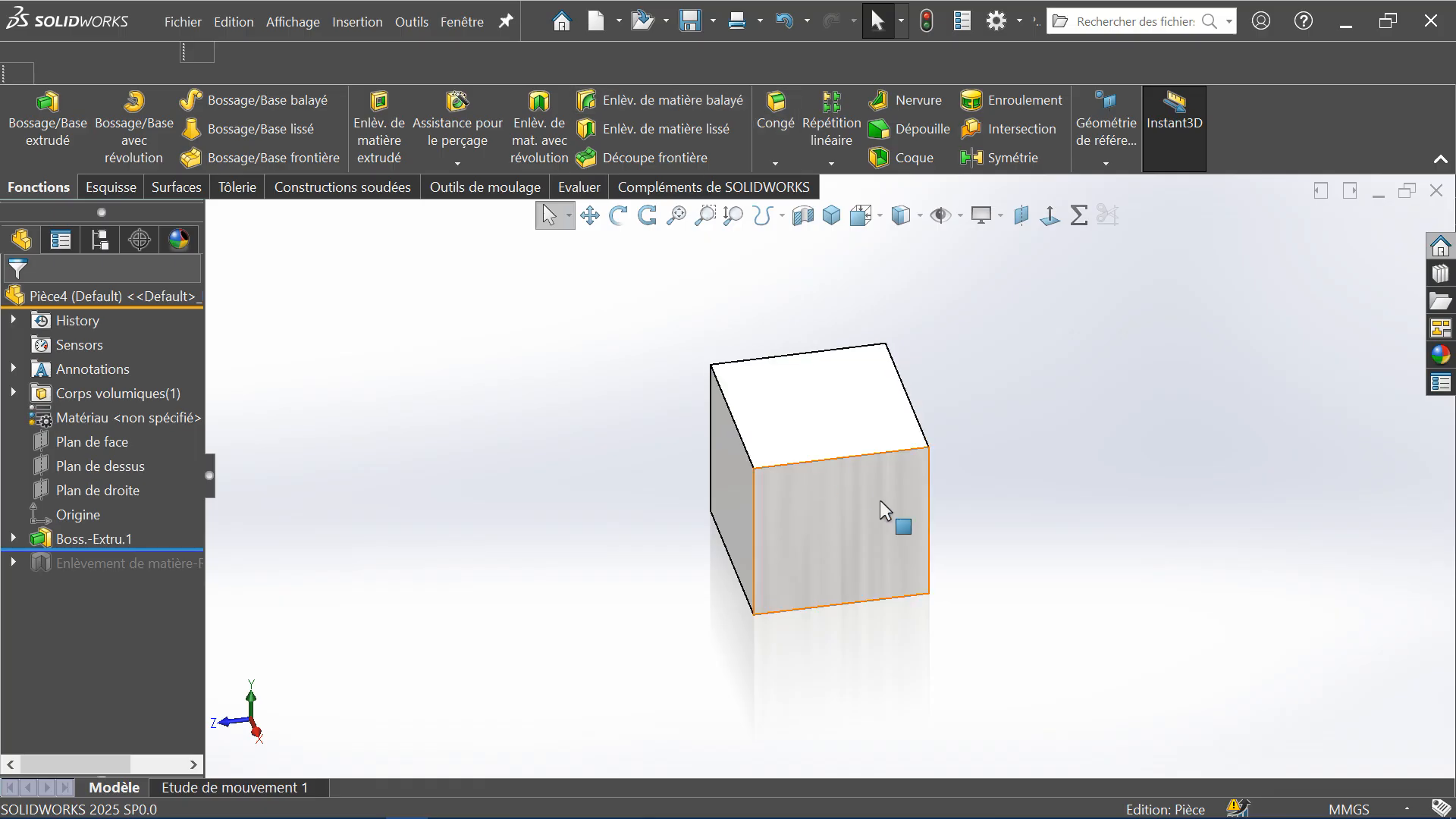
{"action": "scroll", "coordinate": [830, 429], "scroll_direction": "down", "scroll_amount": 3}
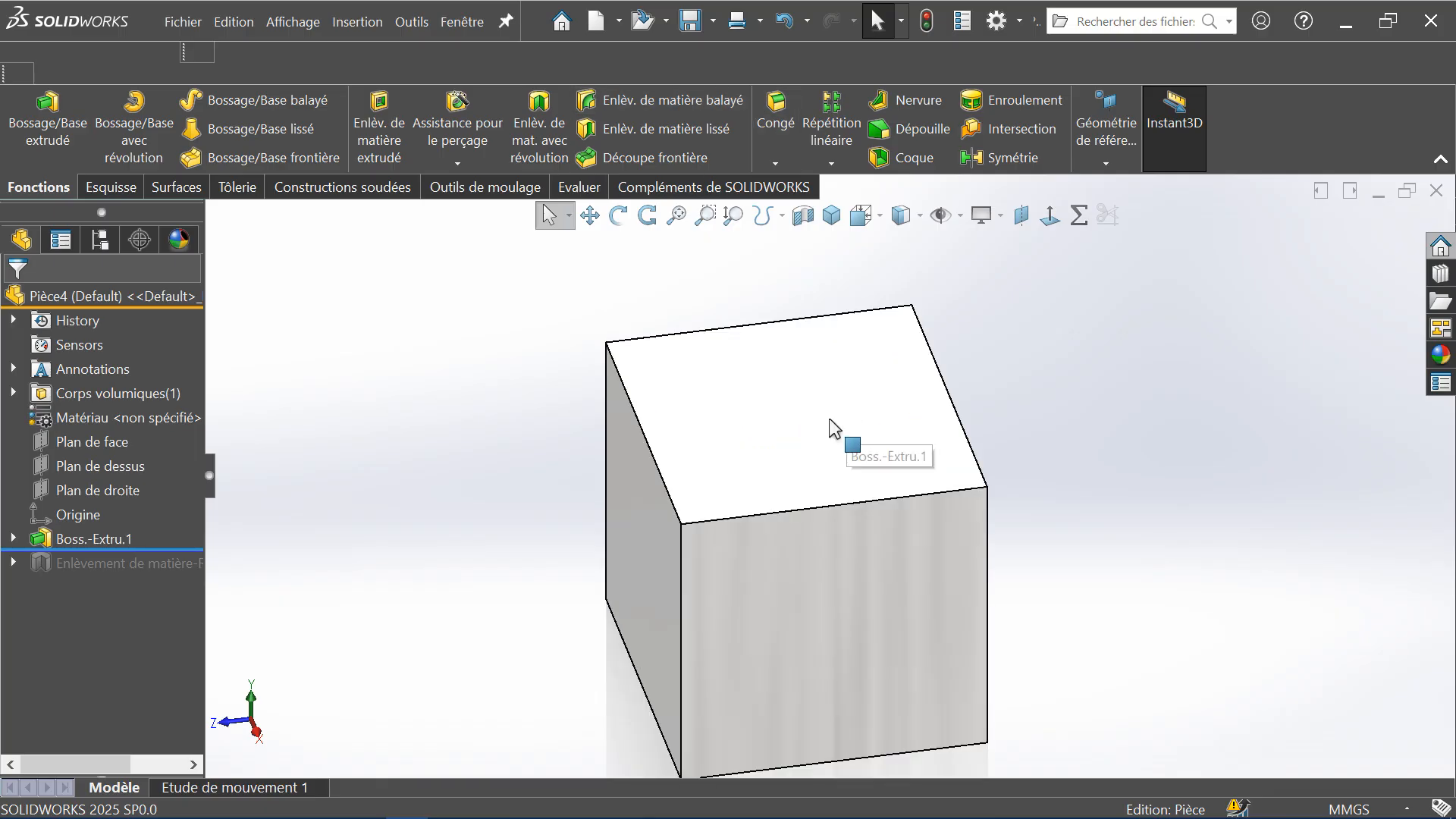
{"action": "left_click", "coordinate": [121, 438]}
{"action": "left_click", "coordinate": [146, 409]}
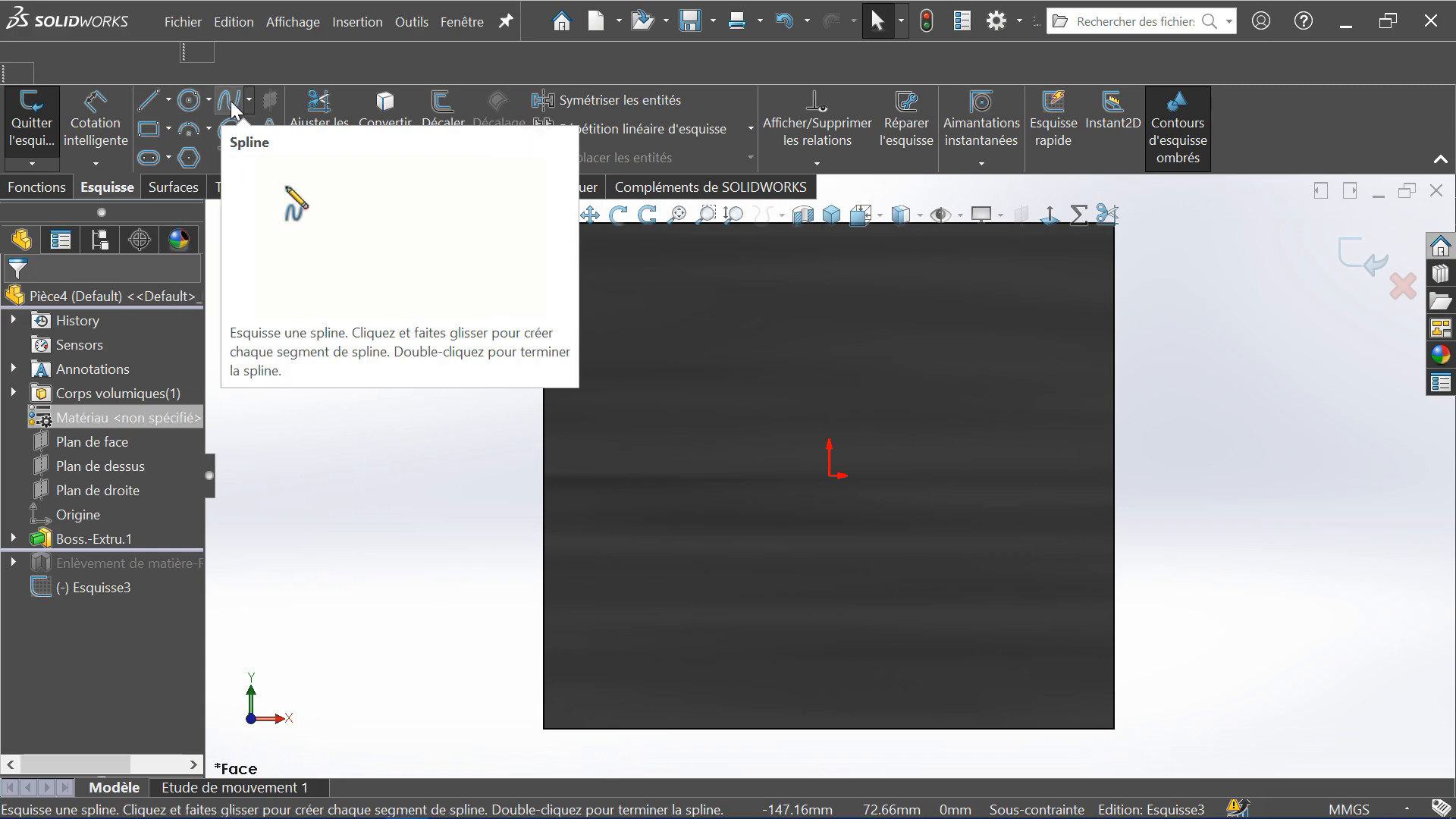
{"action": "left_click", "coordinate": [229, 100]}
{"action": "right_click", "coordinate": [310, 179]}
{"action": "left_click", "coordinate": [531, 471]}
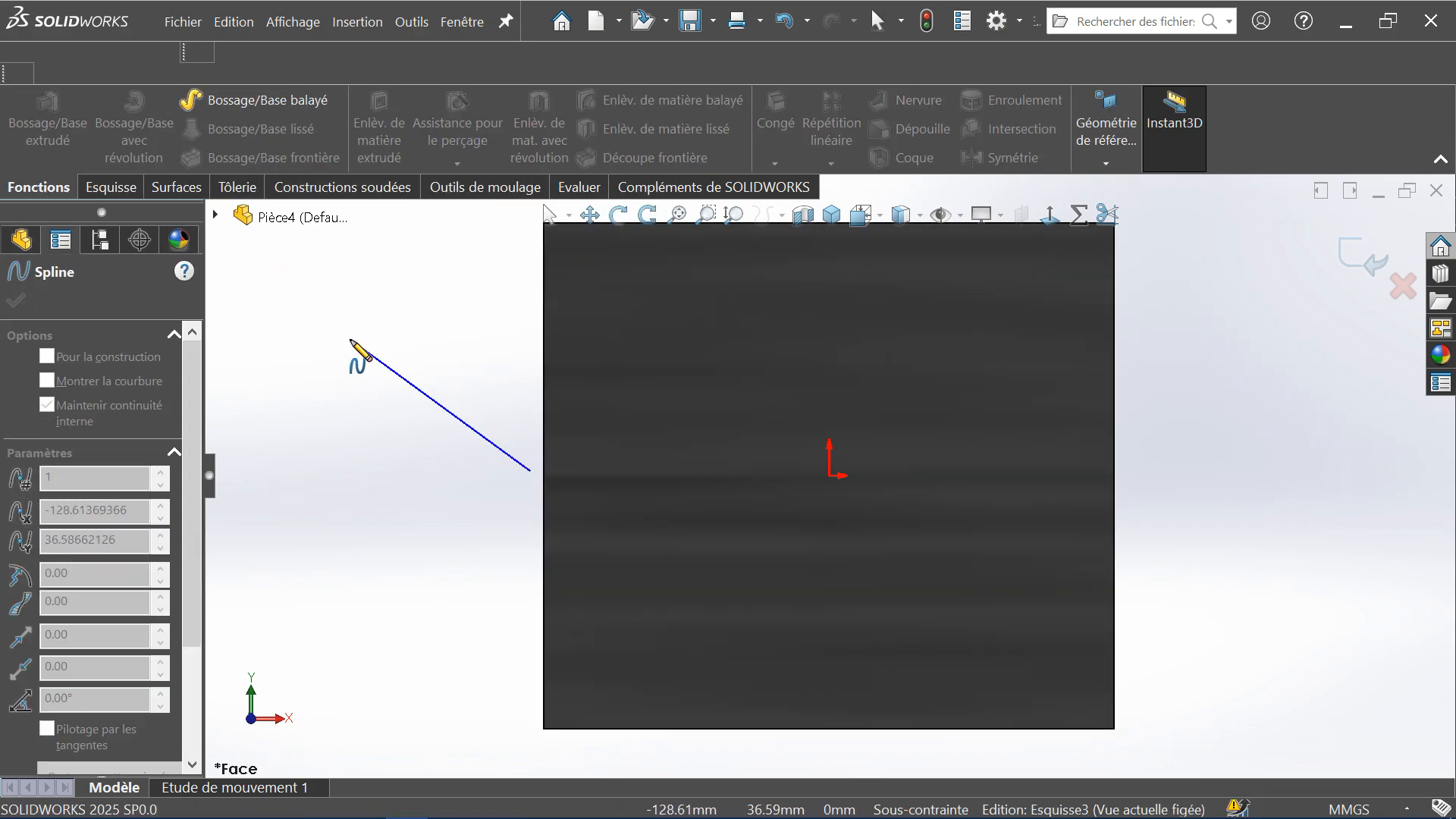
{"action": "key", "text": "Escape"}
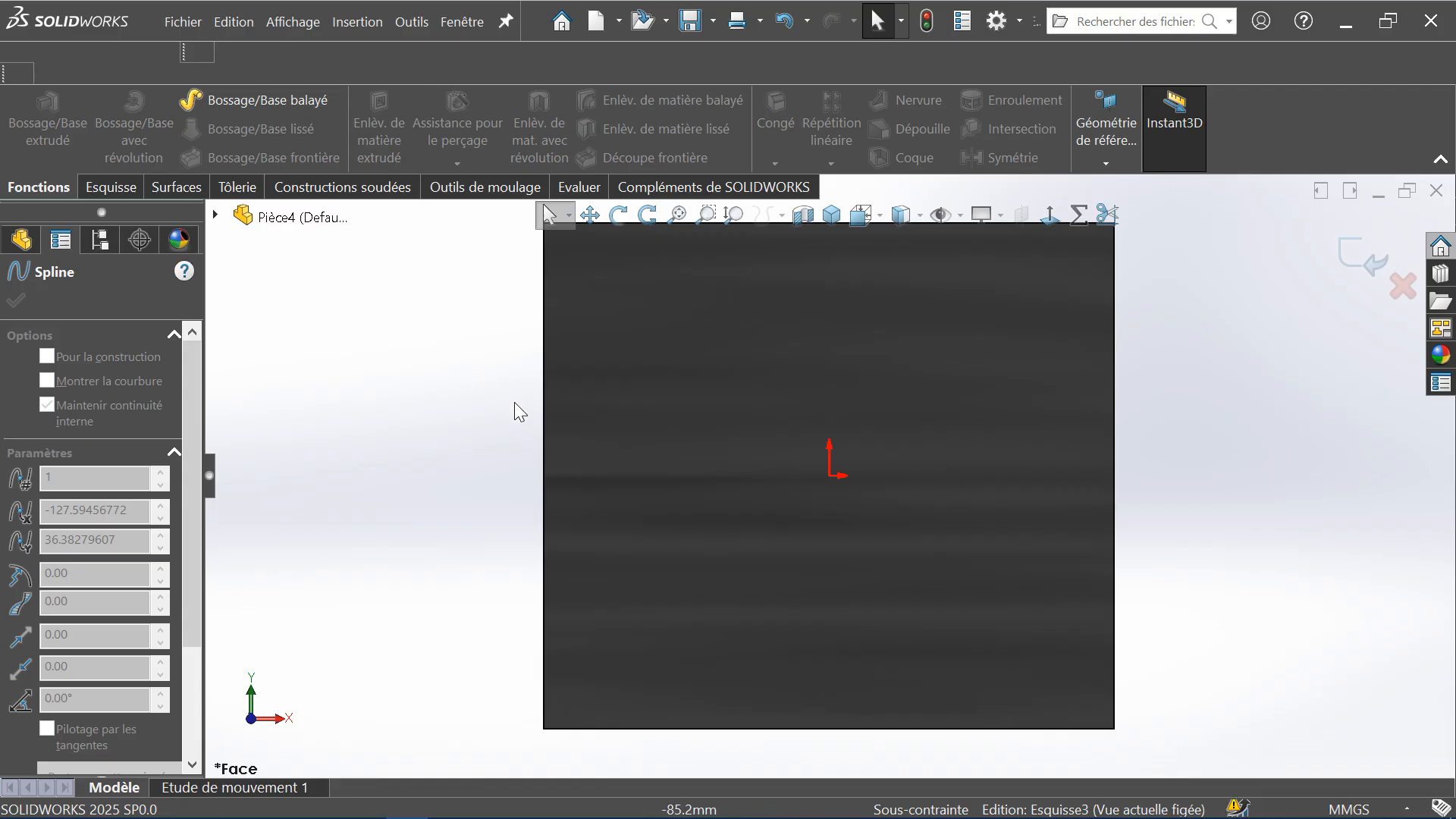
{"action": "scroll", "coordinate": [594, 434], "scroll_direction": "up", "scroll_amount": 3}
{"action": "left_click", "coordinate": [106, 189]}
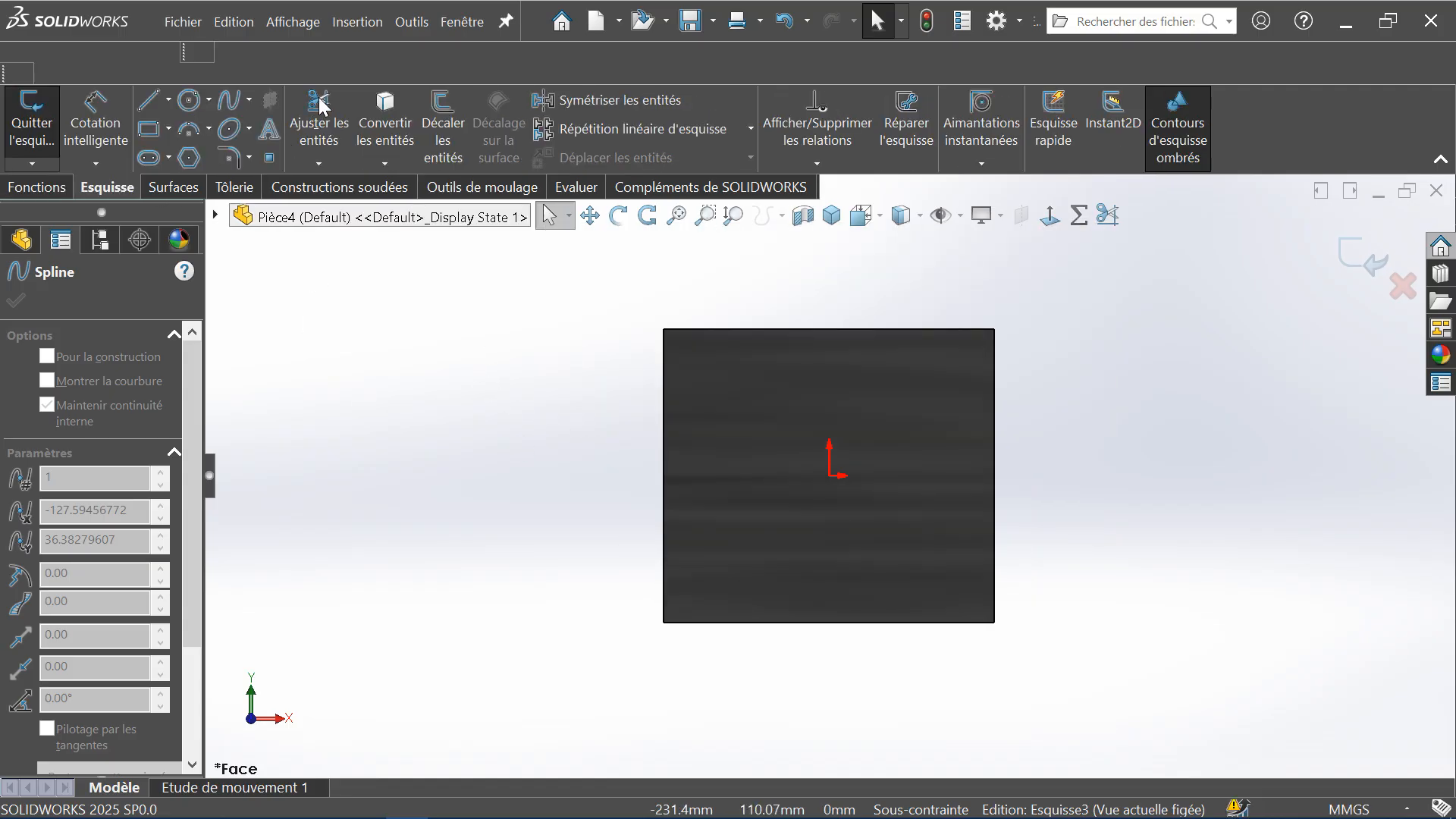
Draw an S-shaped four-point spline from above the block, down through it and out past its side face, and exit the sketch
{"action": "left_click", "coordinate": [228, 100]}
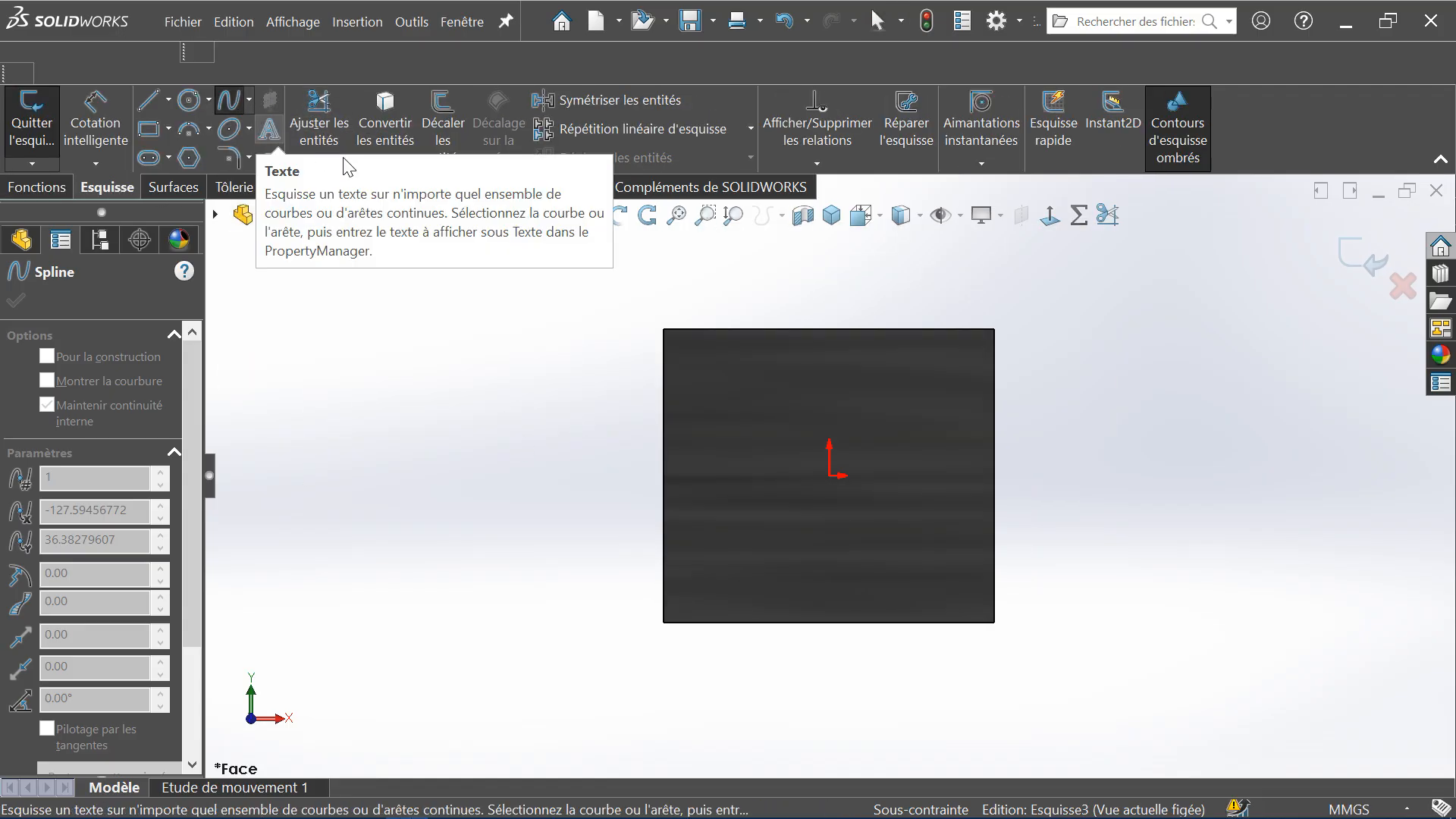
{"action": "left_click", "coordinate": [1050, 258]}
{"action": "left_click", "coordinate": [831, 292]}
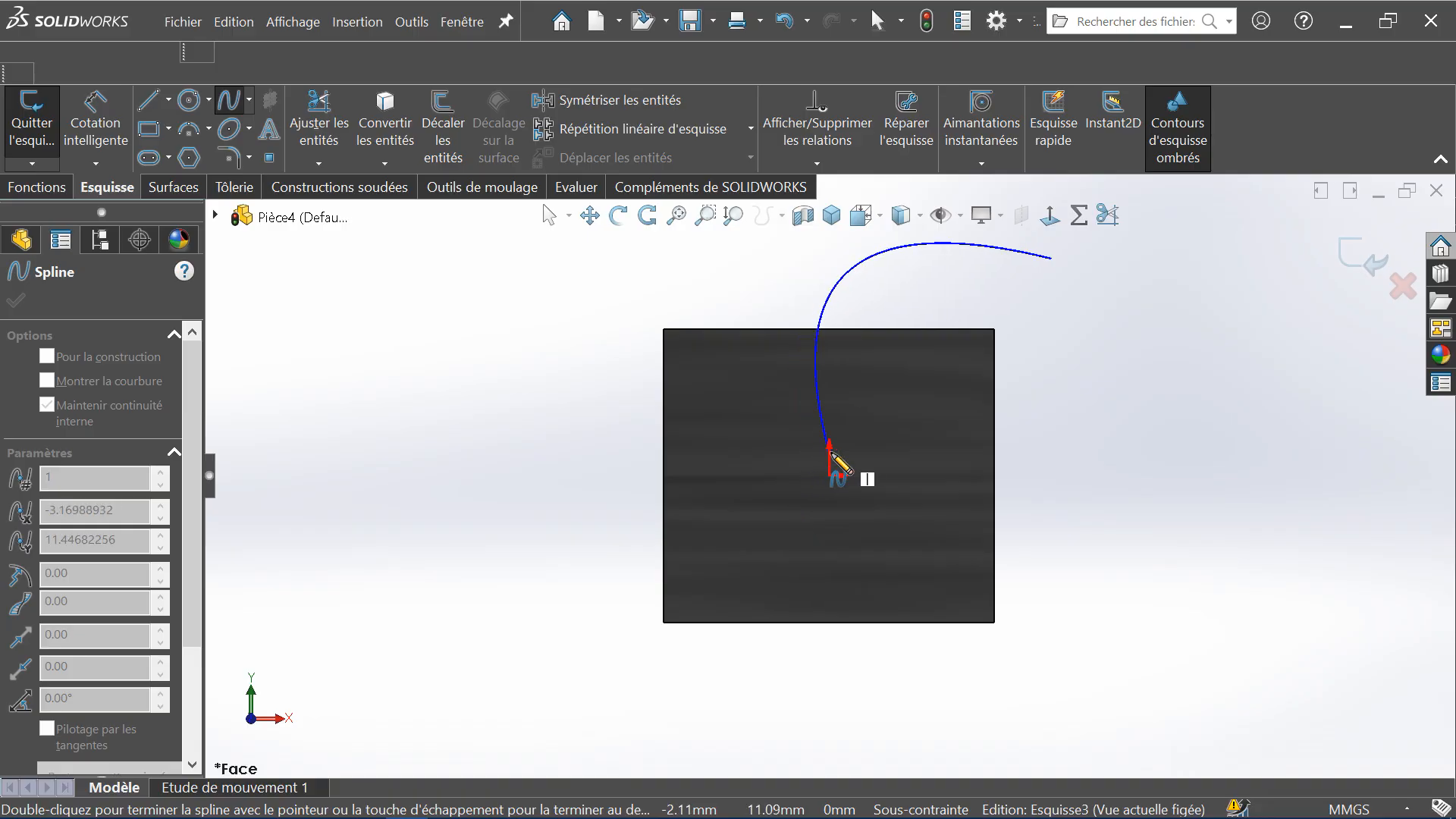
{"action": "left_click", "coordinate": [849, 480]}
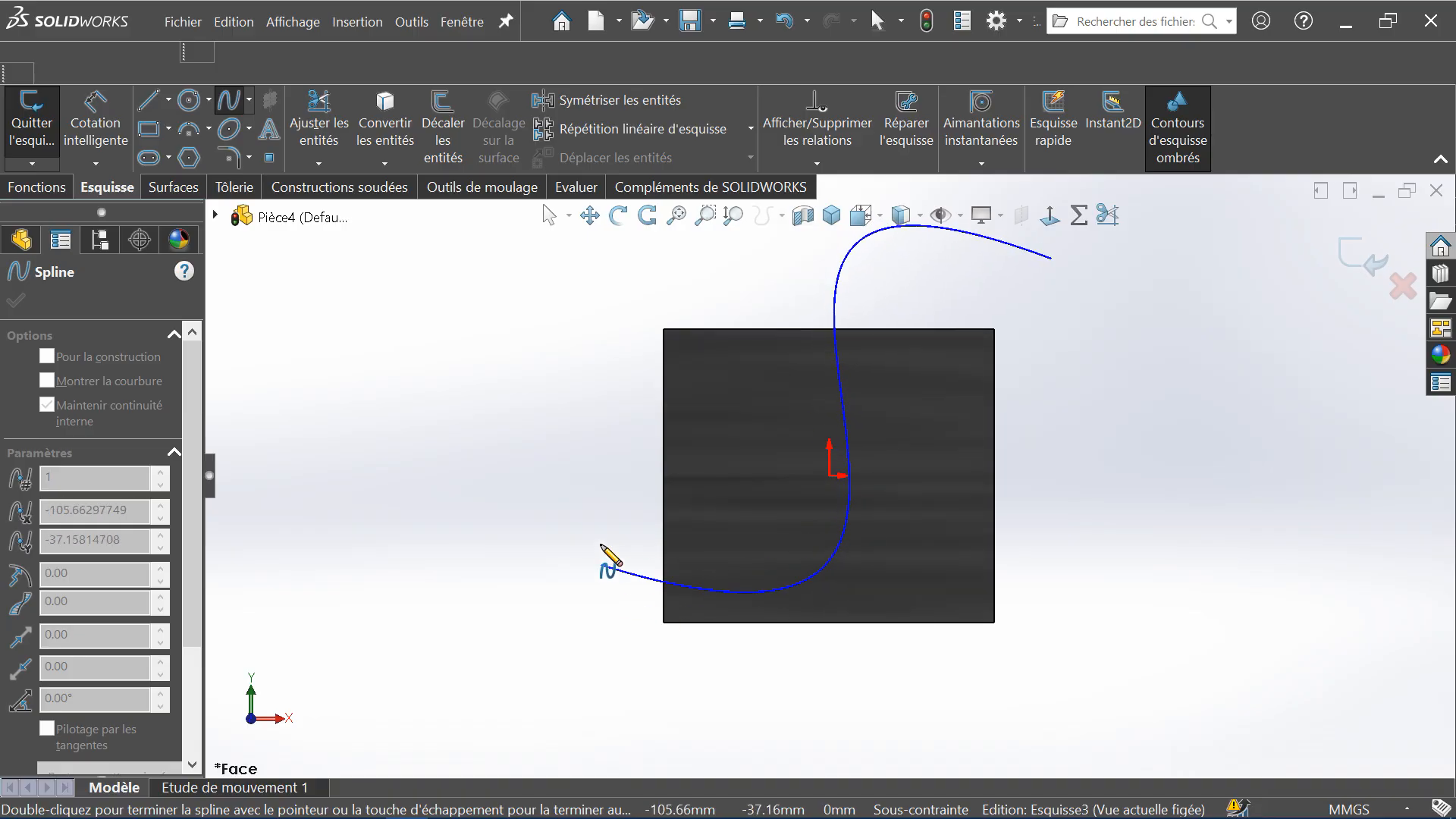
{"action": "left_click", "coordinate": [591, 515]}
{"action": "key", "text": "Escape"}
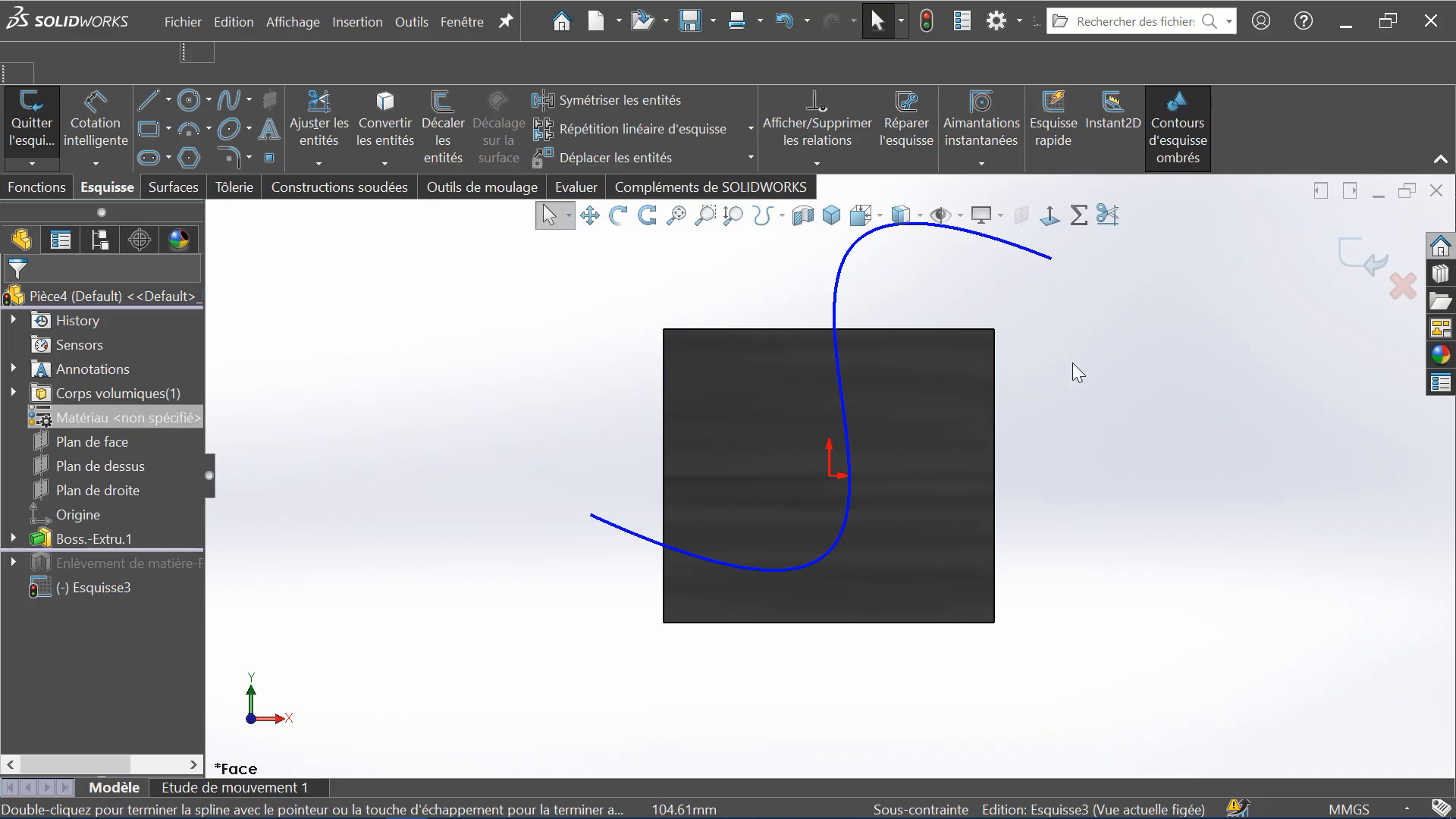
{"action": "left_click", "coordinate": [1365, 263]}
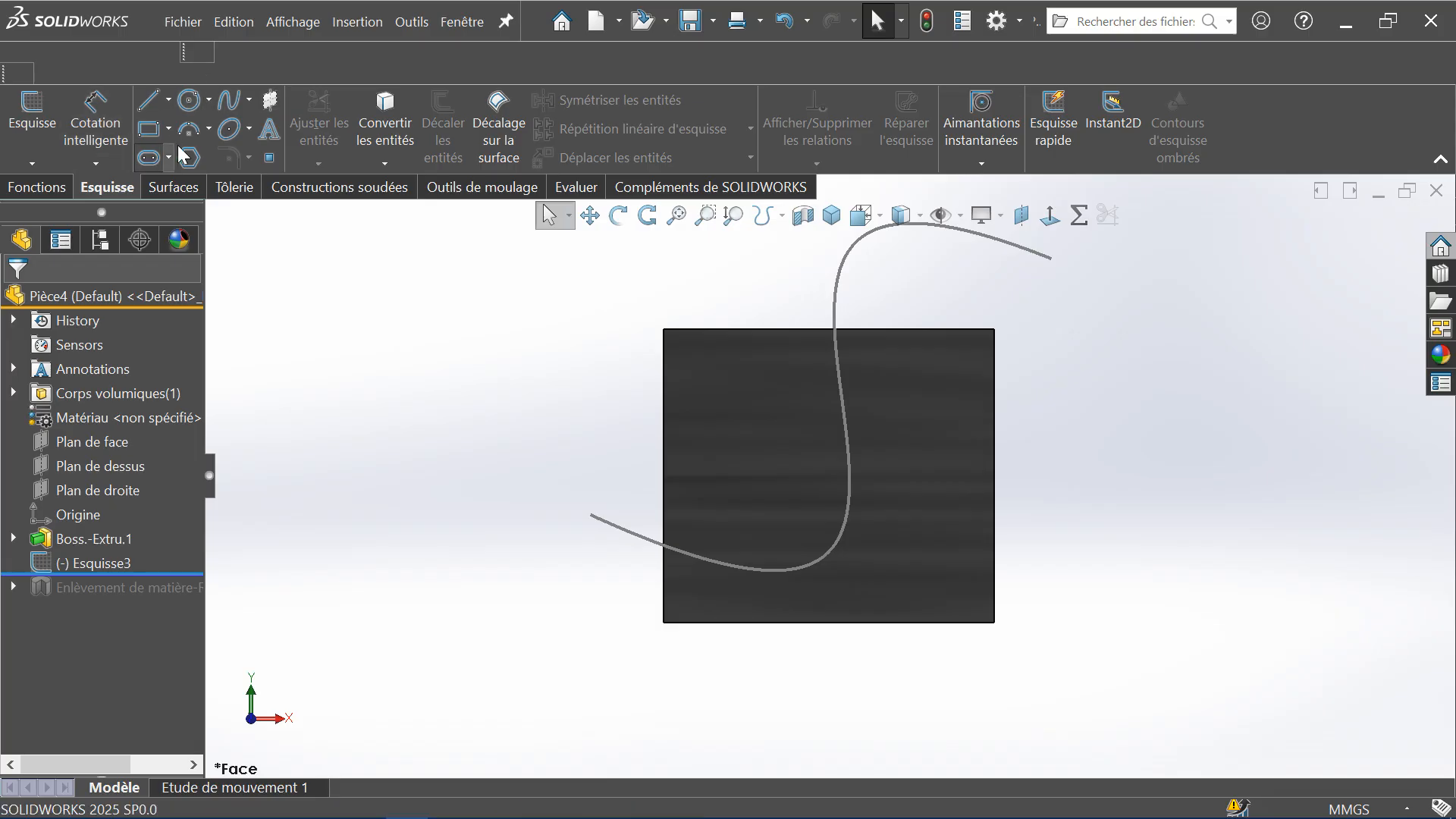
Start a swept cut with a circular profile and select the spline sketch Esquisse3 as its path
{"action": "middle_click_drag", "start_coordinate": [1011, 325], "coordinate": [1145, 455]}
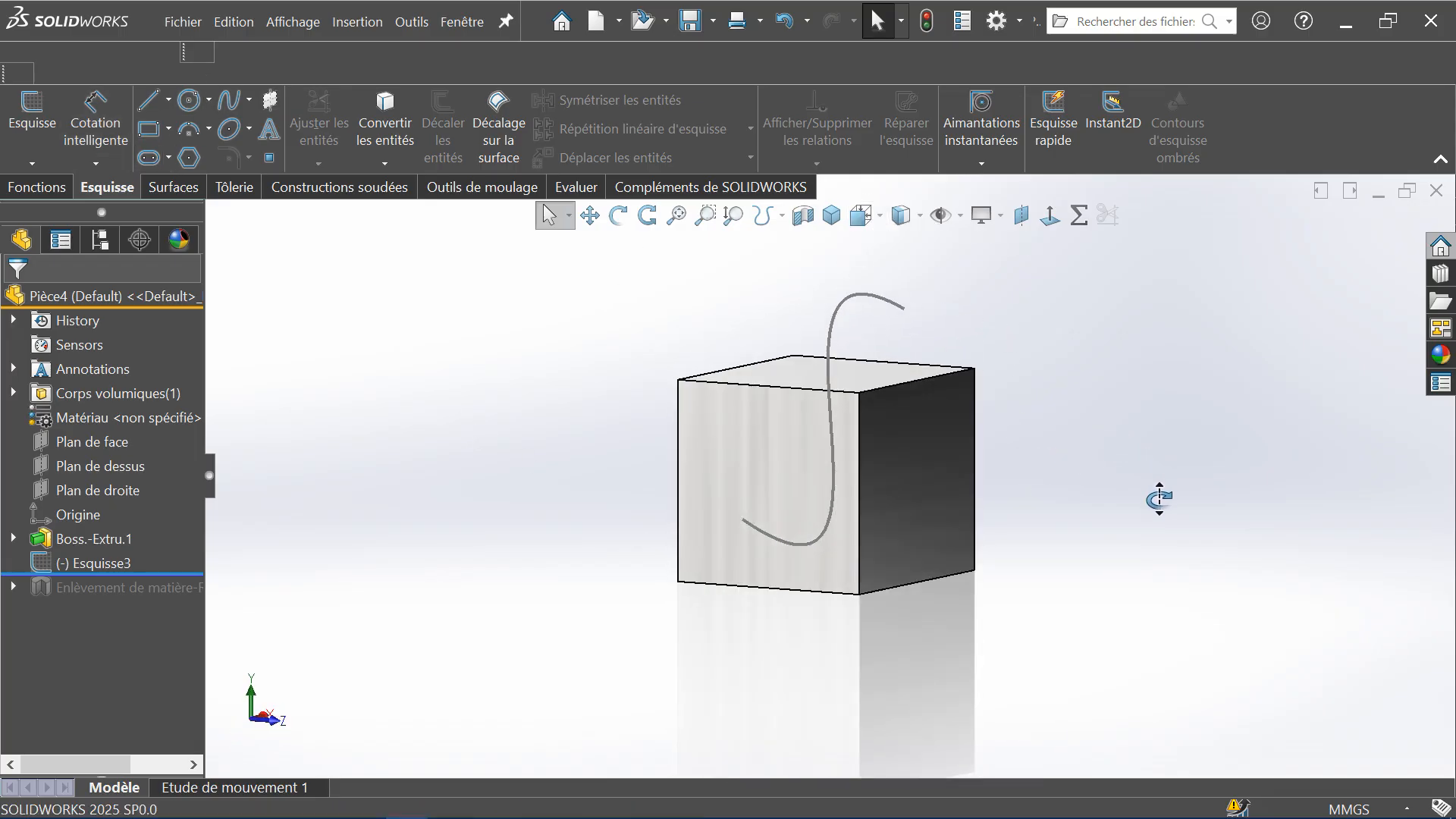
{"action": "middle_click_drag", "start_coordinate": [18, 224], "coordinate": [31, 205]}
{"action": "left_click", "coordinate": [42, 187]}
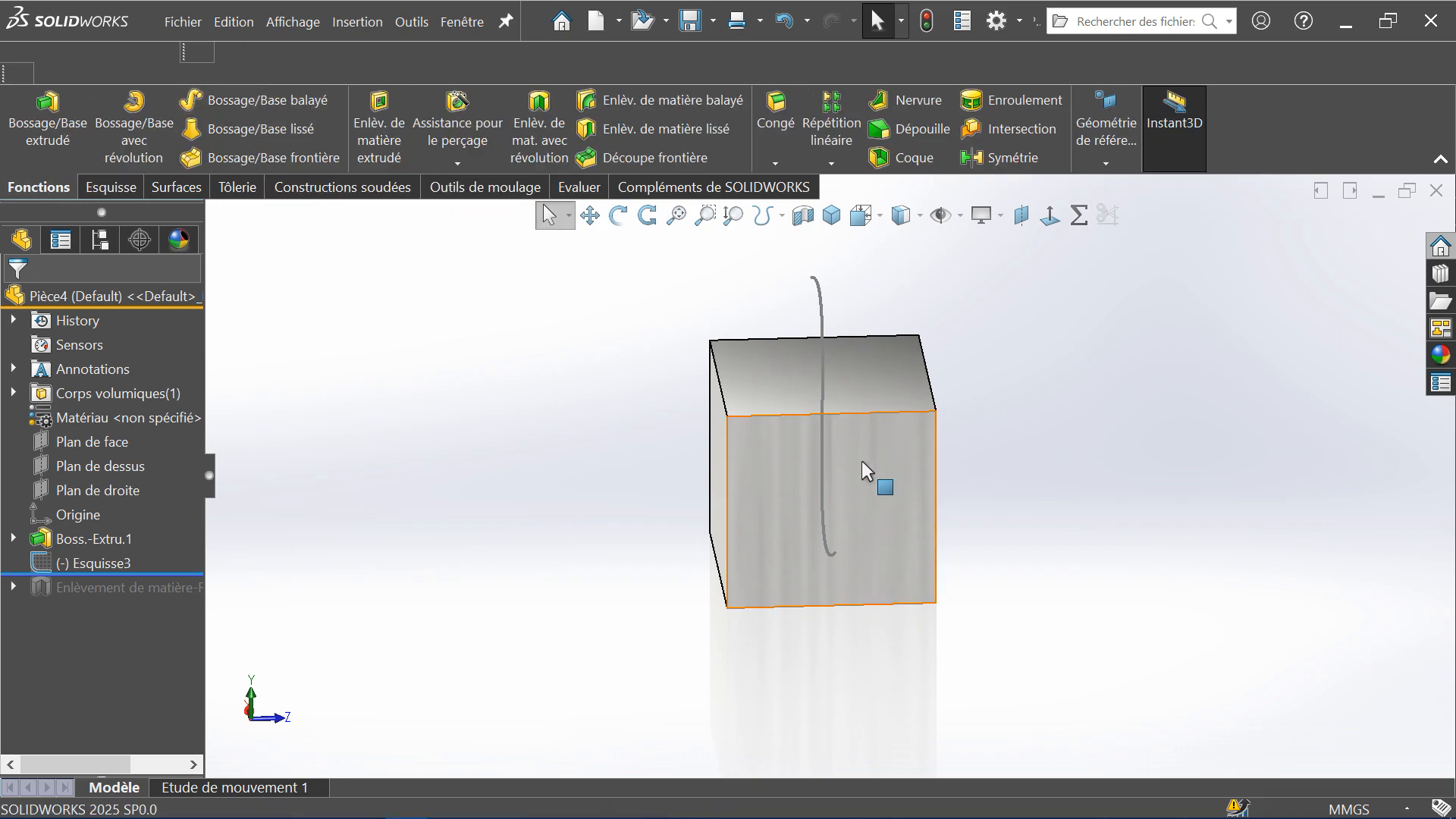
{"action": "middle_click_drag", "start_coordinate": [871, 478], "coordinate": [855, 521]}
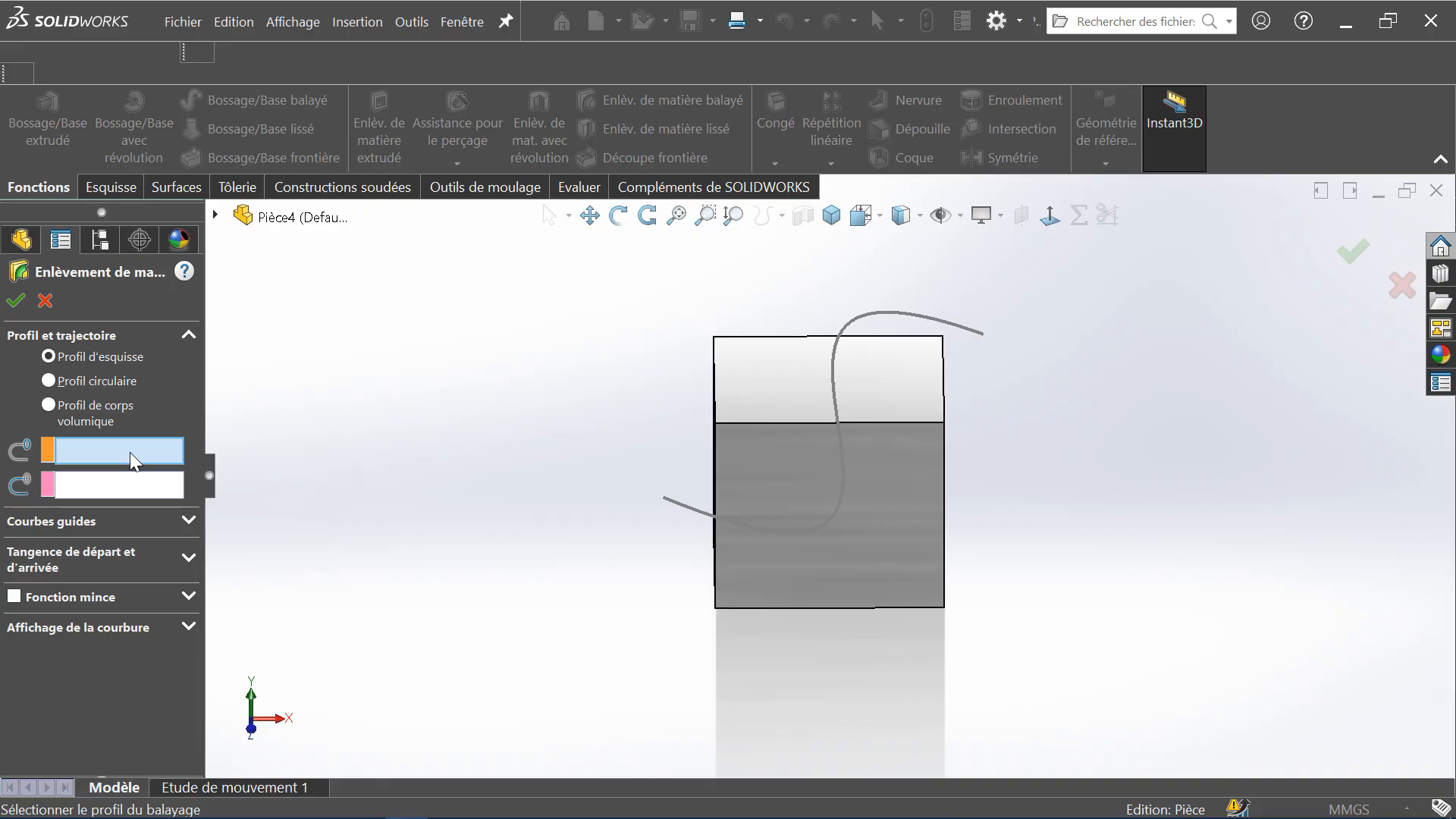
{"action": "left_click", "coordinate": [134, 489]}
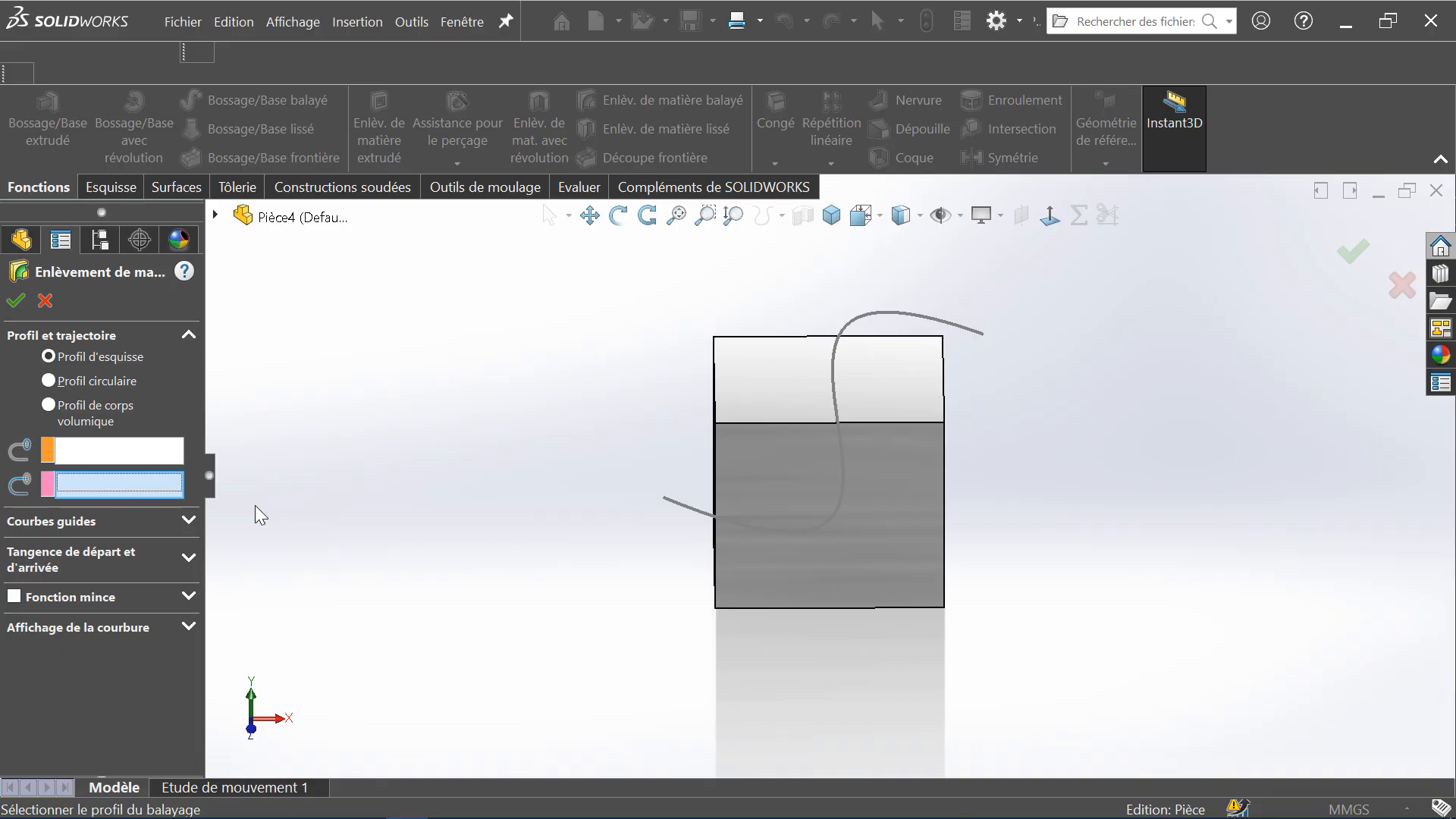
{"action": "left_click", "coordinate": [53, 380]}
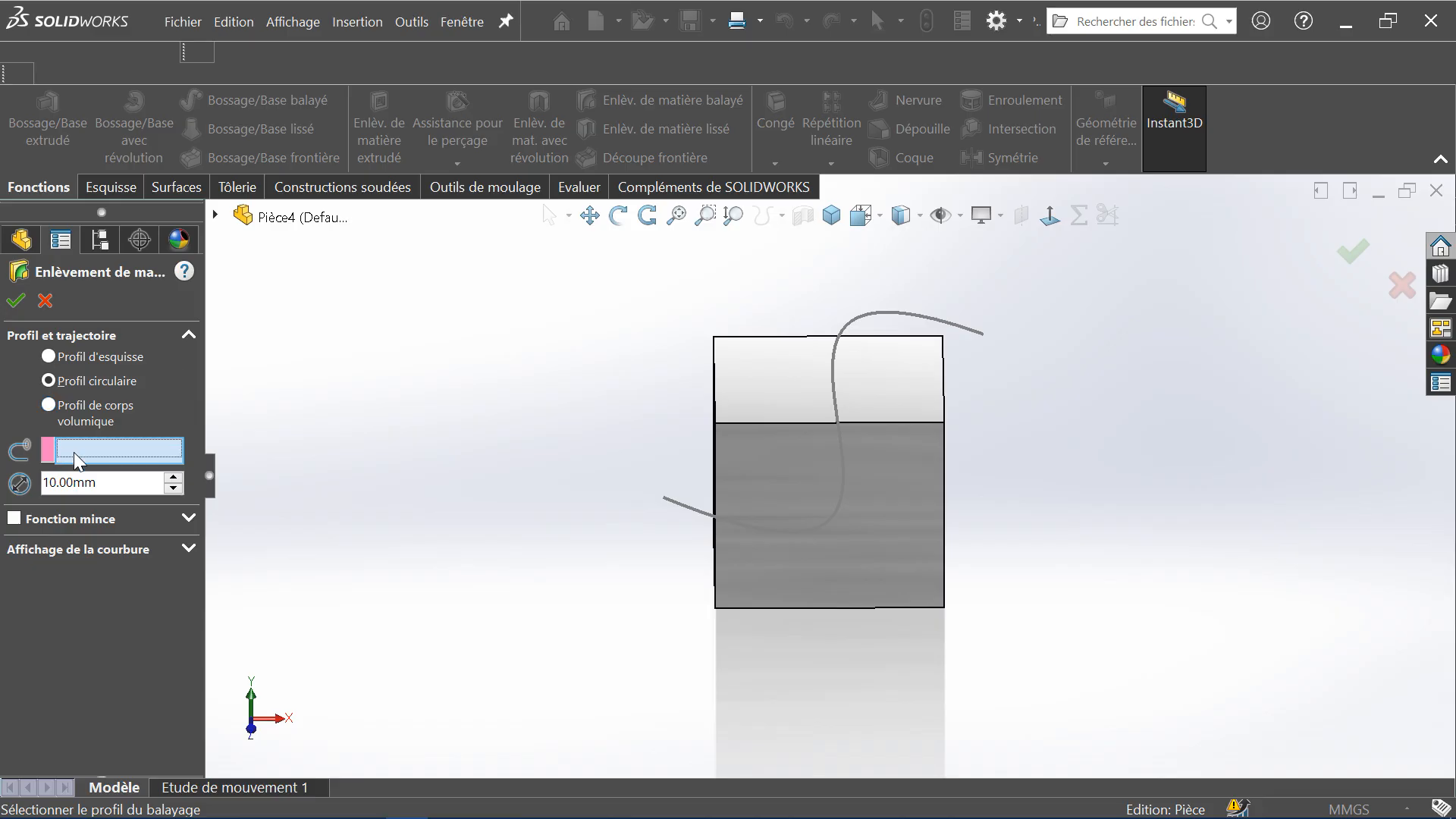
{"action": "left_click", "coordinate": [686, 510]}
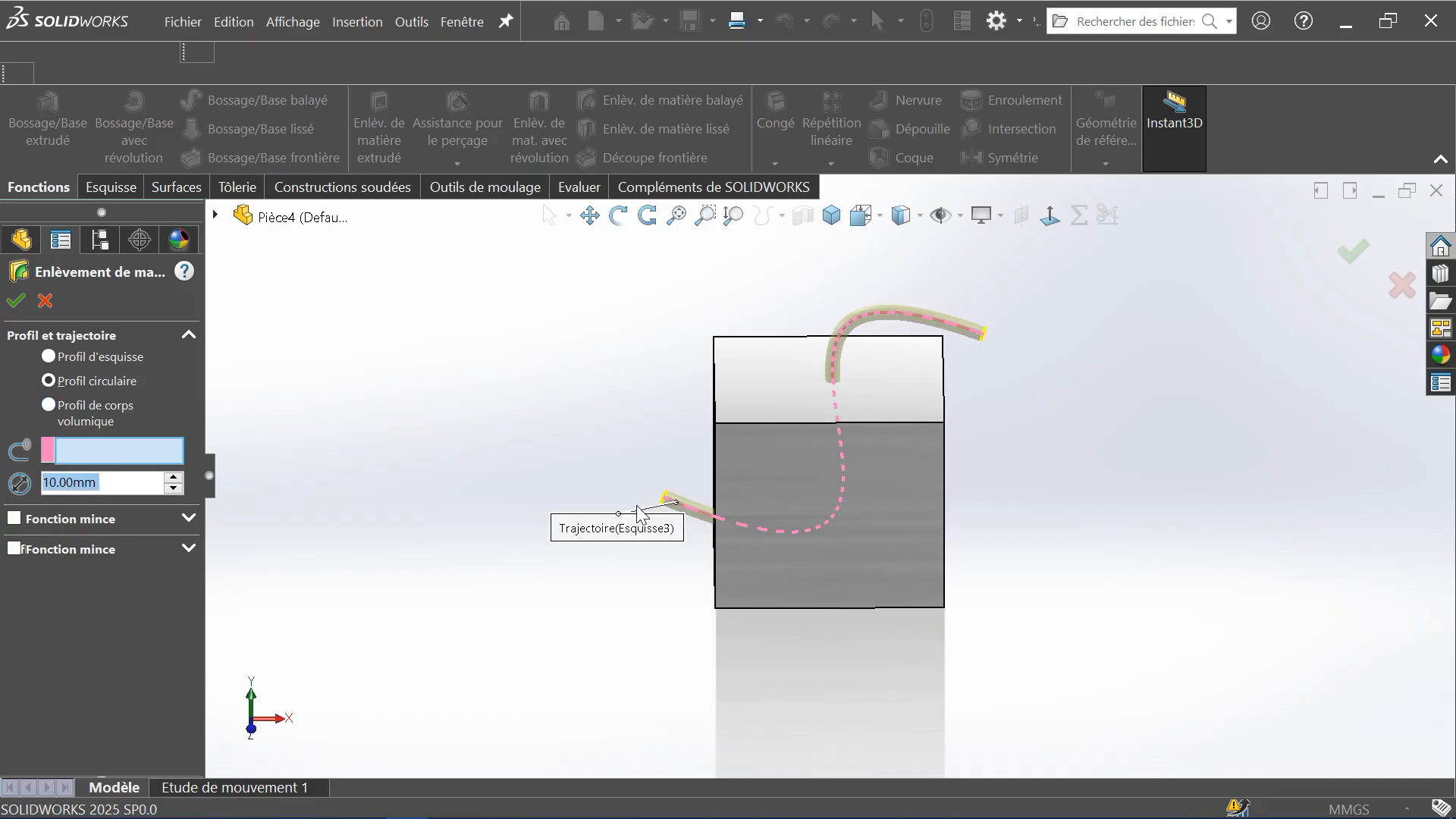
Set the circular profile's diameter to 40 mm and create the swept cut
{"action": "left_click", "coordinate": [172, 477]}
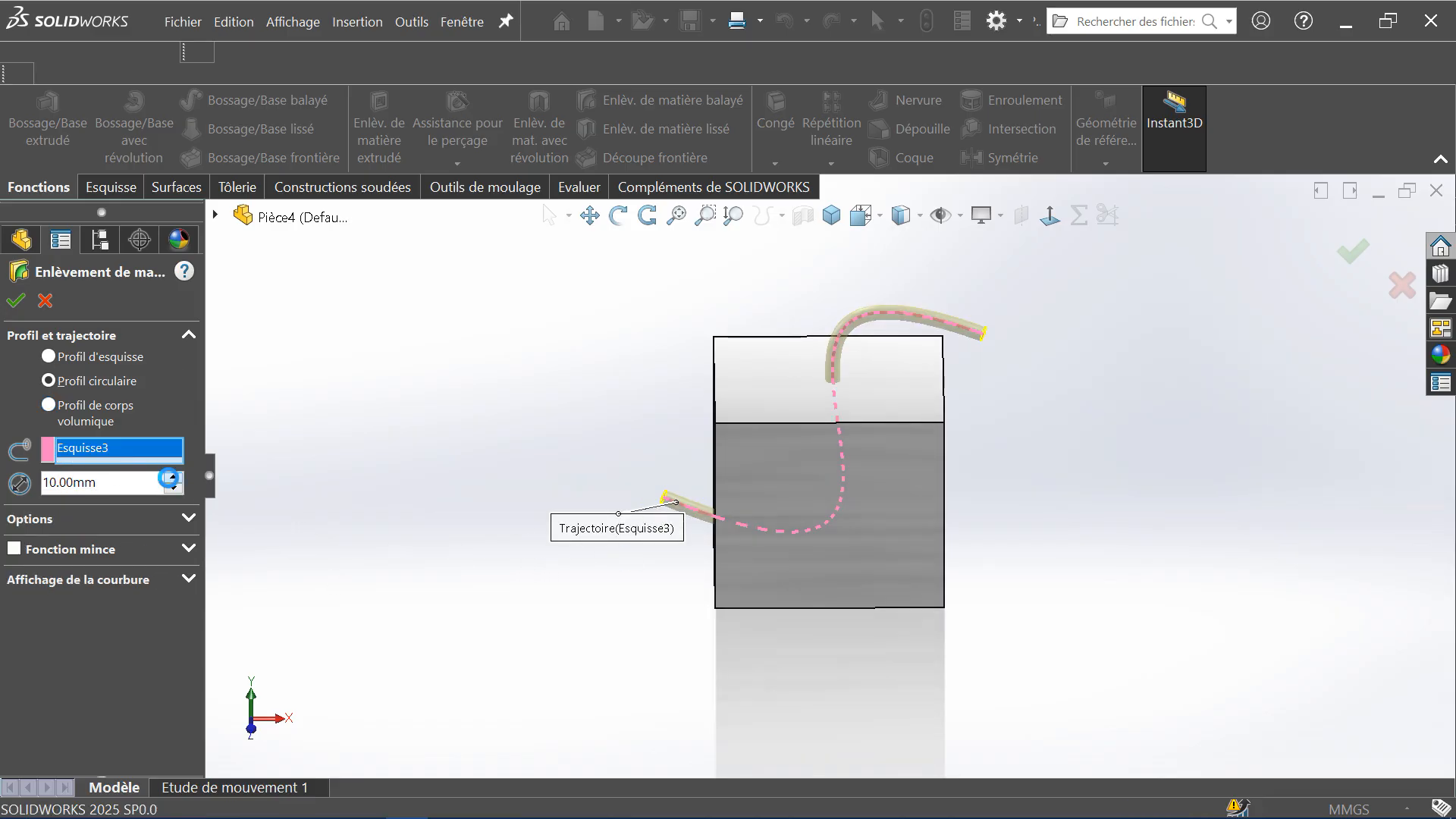
{"action": "left_click", "coordinate": [172, 478]}
{"action": "left_click", "coordinate": [172, 479]}
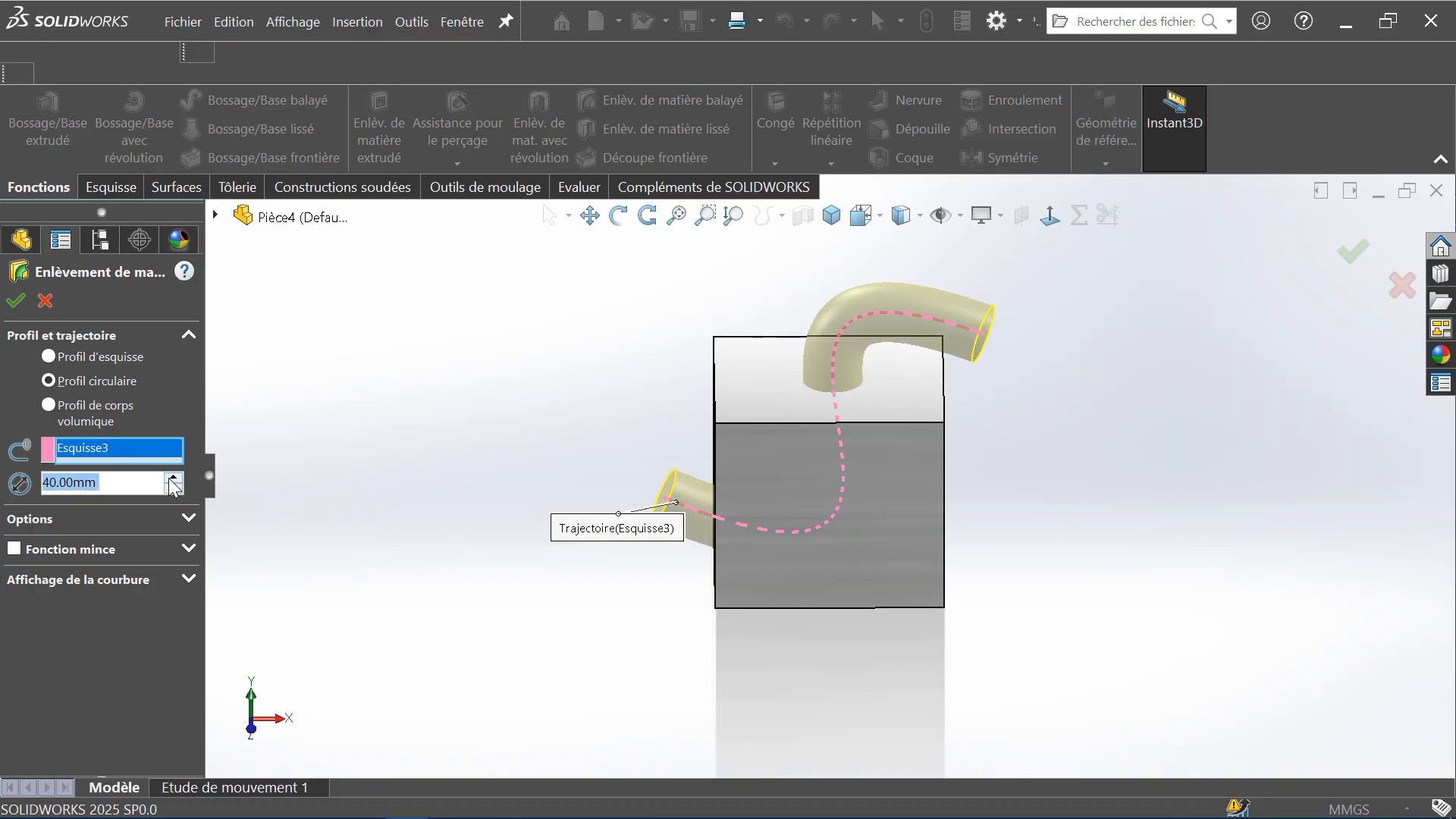
{"action": "left_click", "coordinate": [15, 300]}
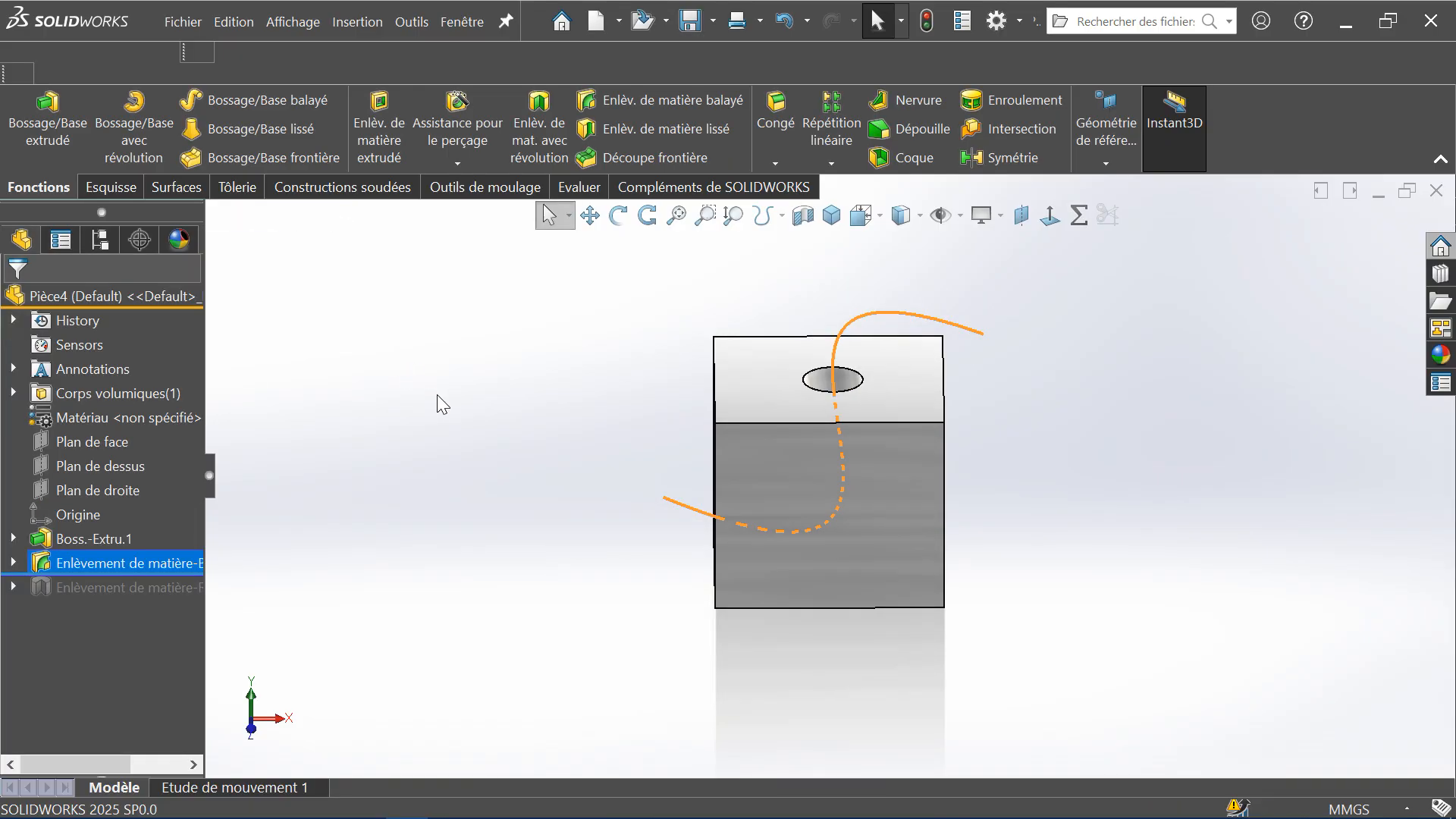
Inspect the swept channel in a section view on Plan de face, and return to the full block
{"action": "middle_click_drag", "start_coordinate": [364, 445], "coordinate": [367, 546]}
{"action": "key", "text": "Escape"}
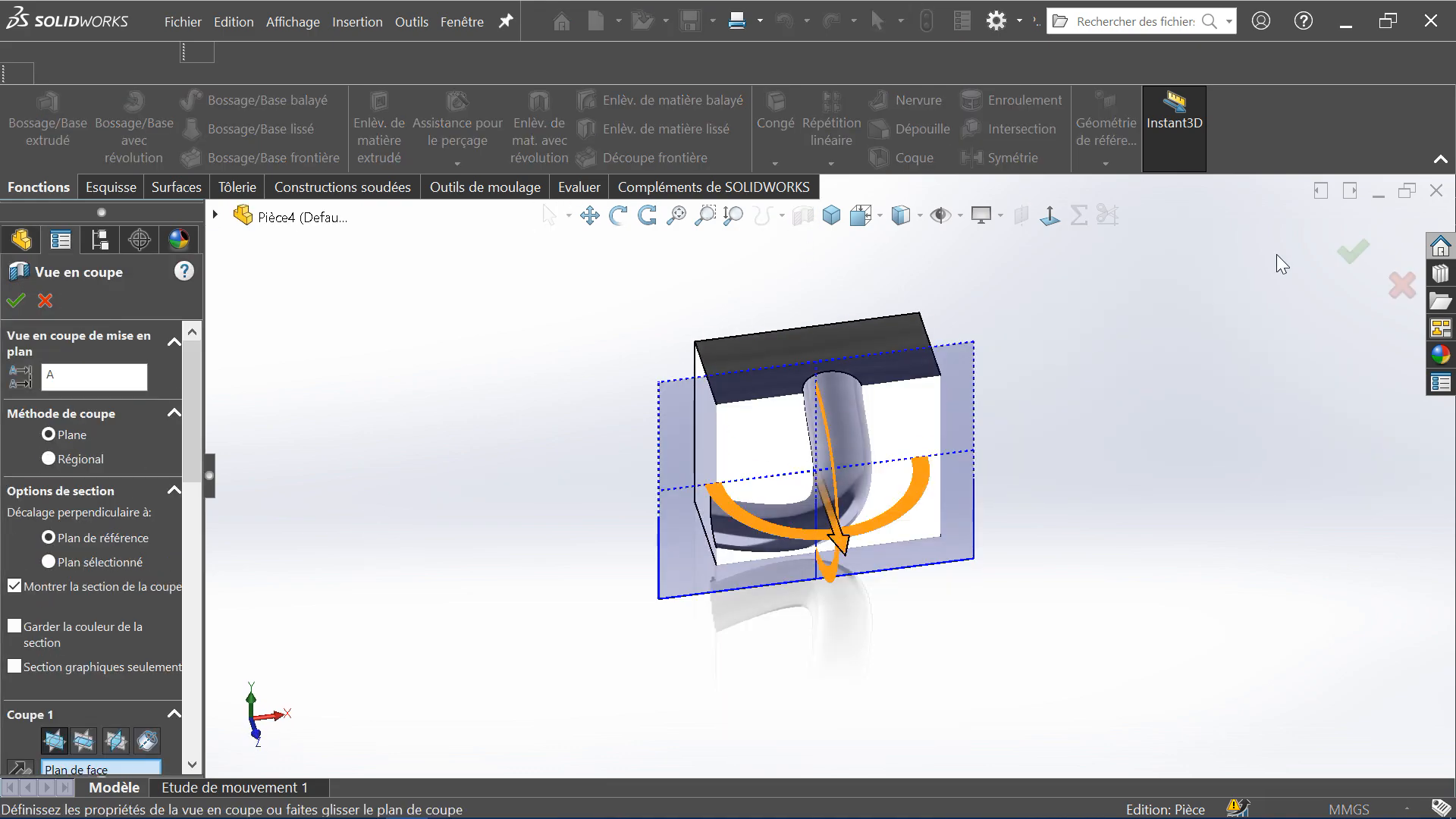
{"action": "left_click", "coordinate": [1337, 240]}
{"action": "mouse_move", "coordinate": [987, 539]}
{"action": "middle_mouse_down"}
{"action": "mouse_move", "coordinate": [936, 367]}
{"action": "mouse_move", "coordinate": [999, 303]}
{"action": "mouse_move", "coordinate": [1079, 384]}
{"action": "mouse_move", "coordinate": [1008, 490]}
{"action": "mouse_move", "coordinate": [871, 579]}
{"action": "mouse_move", "coordinate": [892, 488]}
{"action": "mouse_move", "coordinate": [962, 338]}
{"action": "mouse_move", "coordinate": [1049, 440]}
{"action": "mouse_move", "coordinate": [1049, 478]}
{"action": "mouse_move", "coordinate": [983, 518]}
{"action": "mouse_move", "coordinate": [942, 481]}
{"action": "mouse_move", "coordinate": [968, 399]}
{"action": "mouse_move", "coordinate": [986, 529]}
{"action": "middle_mouse_up"}
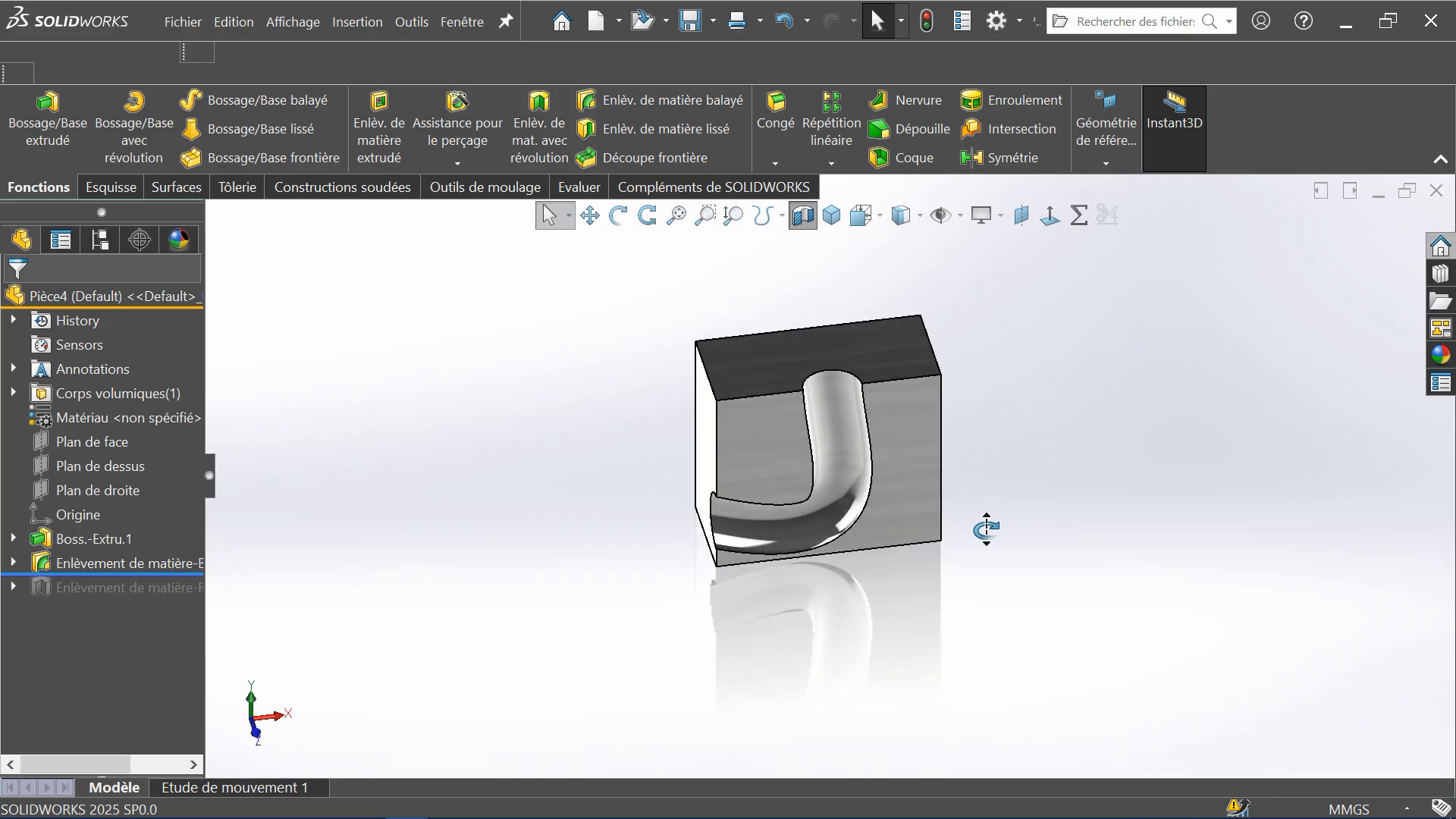
{"action": "left_click", "coordinate": [803, 216]}
{"action": "left_click", "coordinate": [618, 215]}
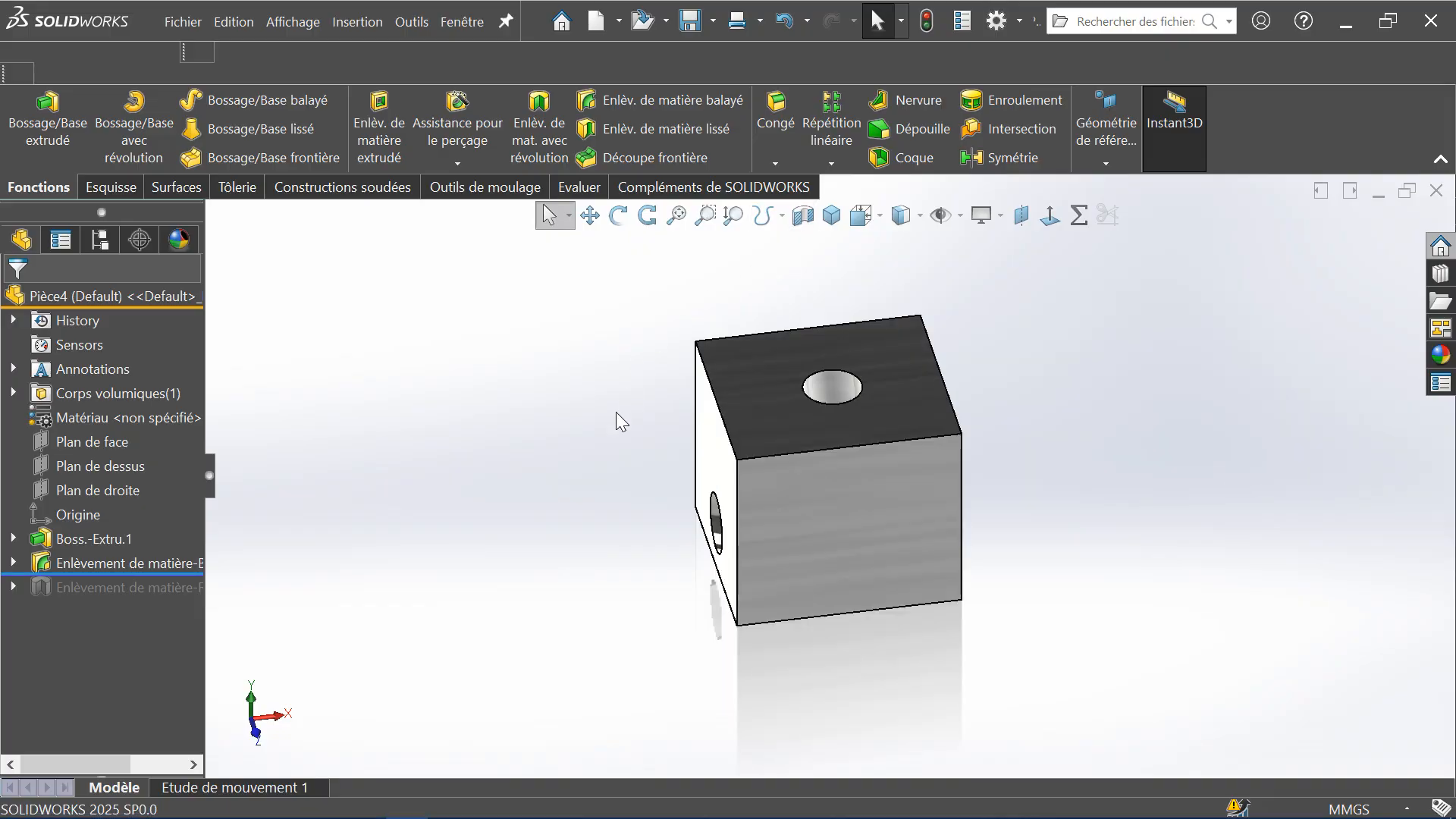
{"action": "left_click_drag", "start_coordinate": [616, 411], "coordinate": [488, 467]}
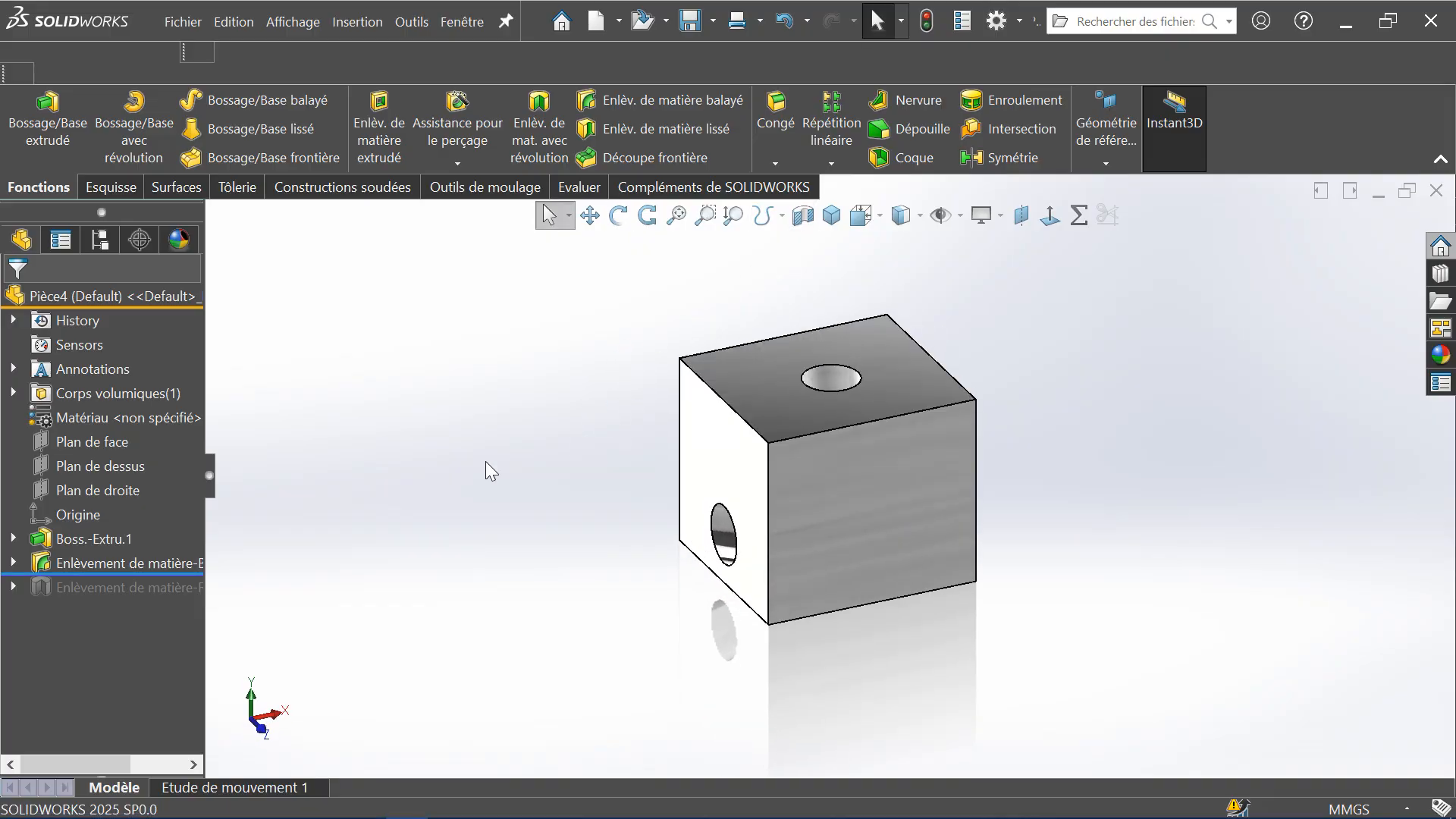
Edit the swept cut and try the Profil de corps volumique option
{"action": "left_click", "coordinate": [117, 567]}
{"action": "left_click", "coordinate": [138, 510]}
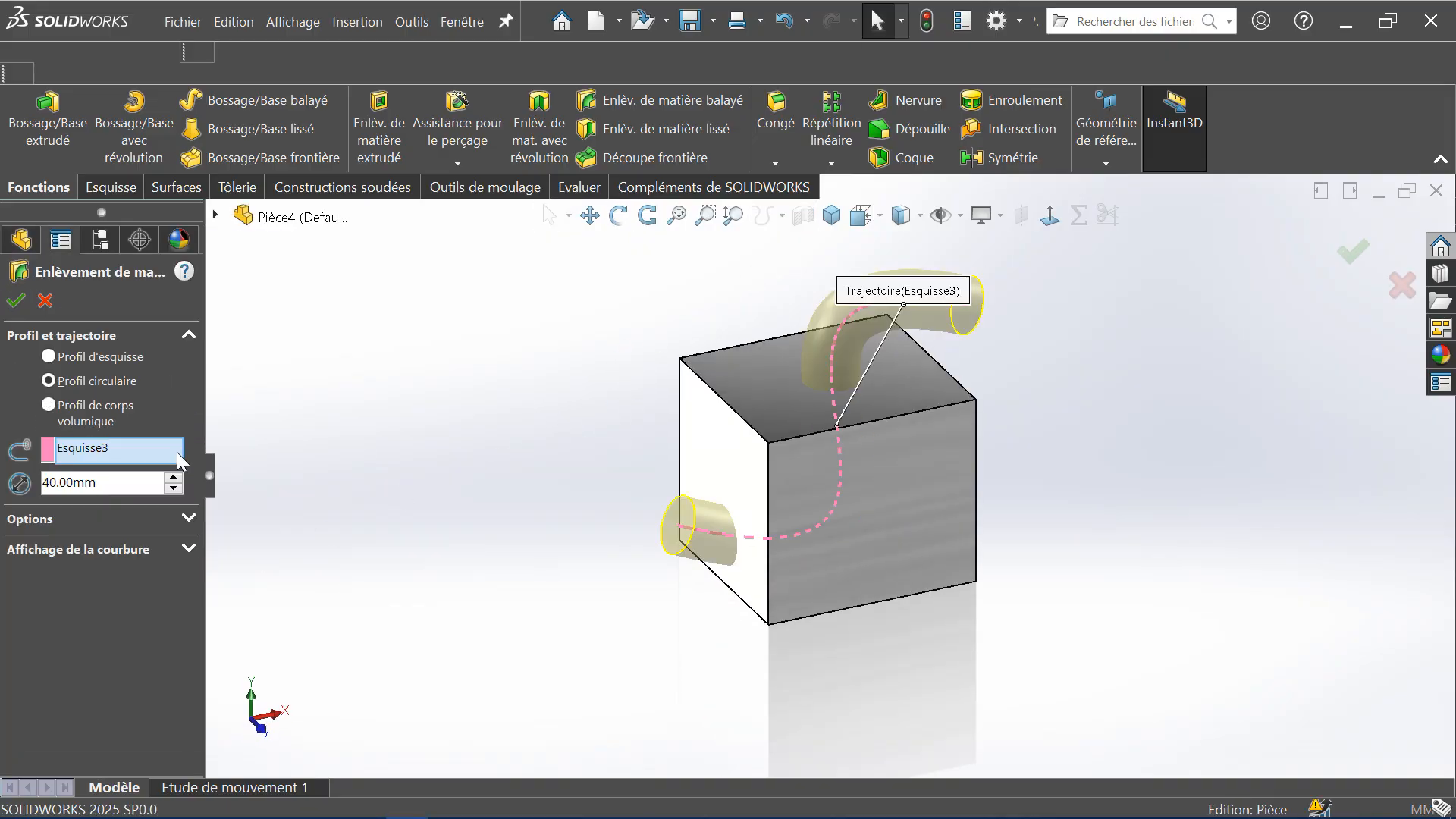
{"action": "left_click", "coordinate": [93, 410]}
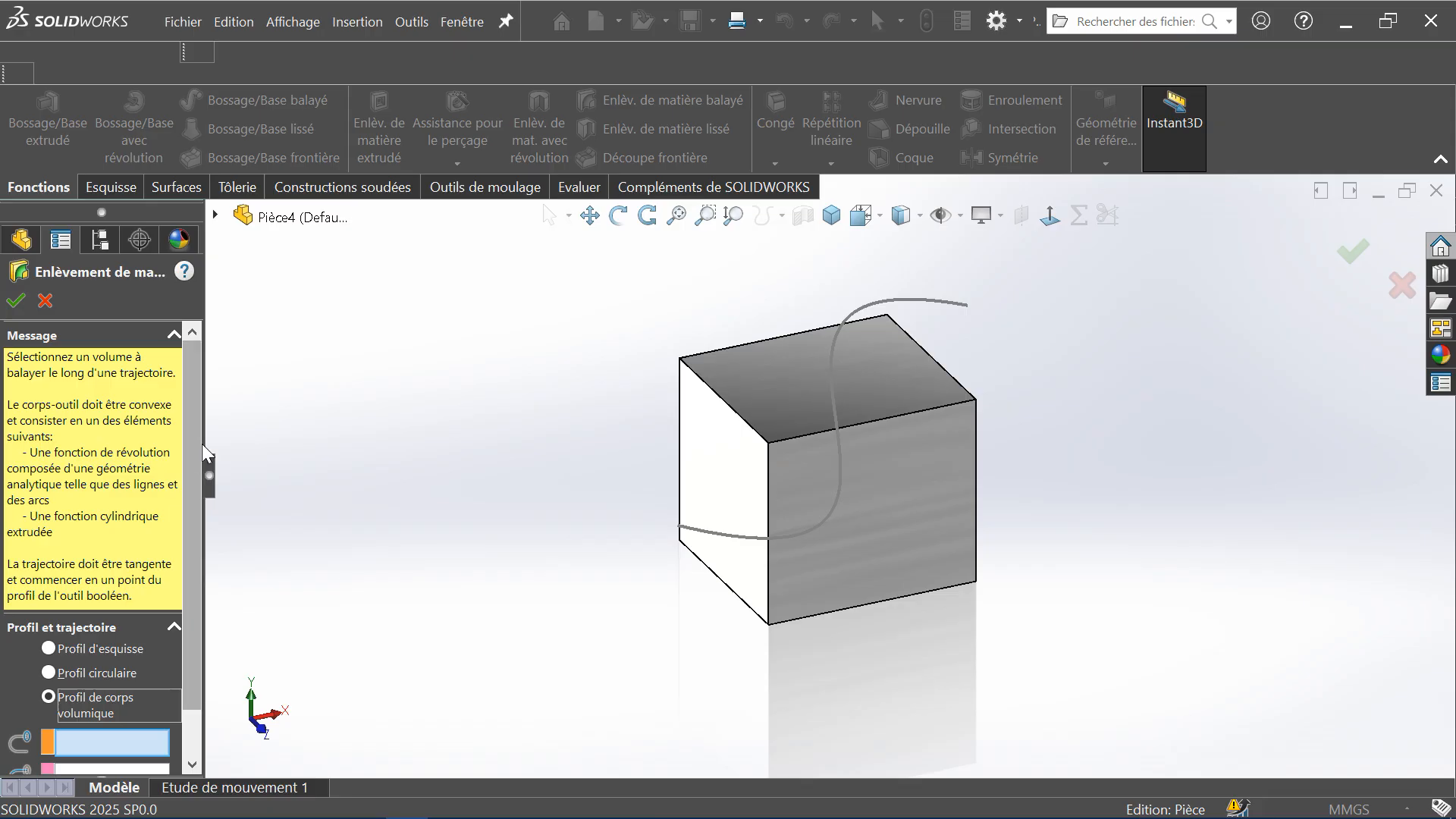
{"action": "scroll", "coordinate": [193, 617], "scroll_direction": "down", "scroll_amount": 2}
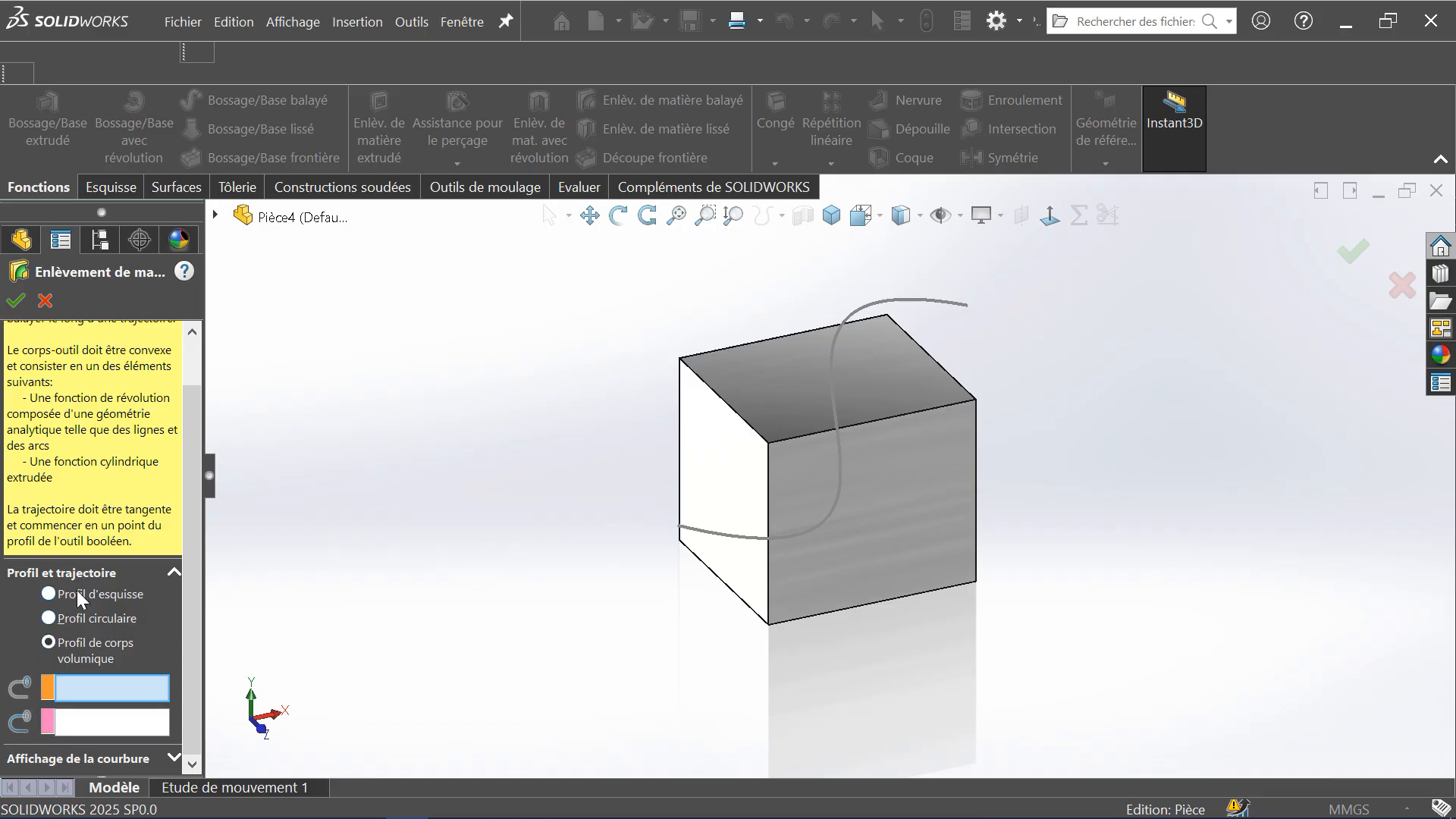
Return the swept cut to Profil circulaire, reselect Esquisse3 as the path, review its curvature display and other options, and accept it
{"action": "left_click", "coordinate": [76, 618]}
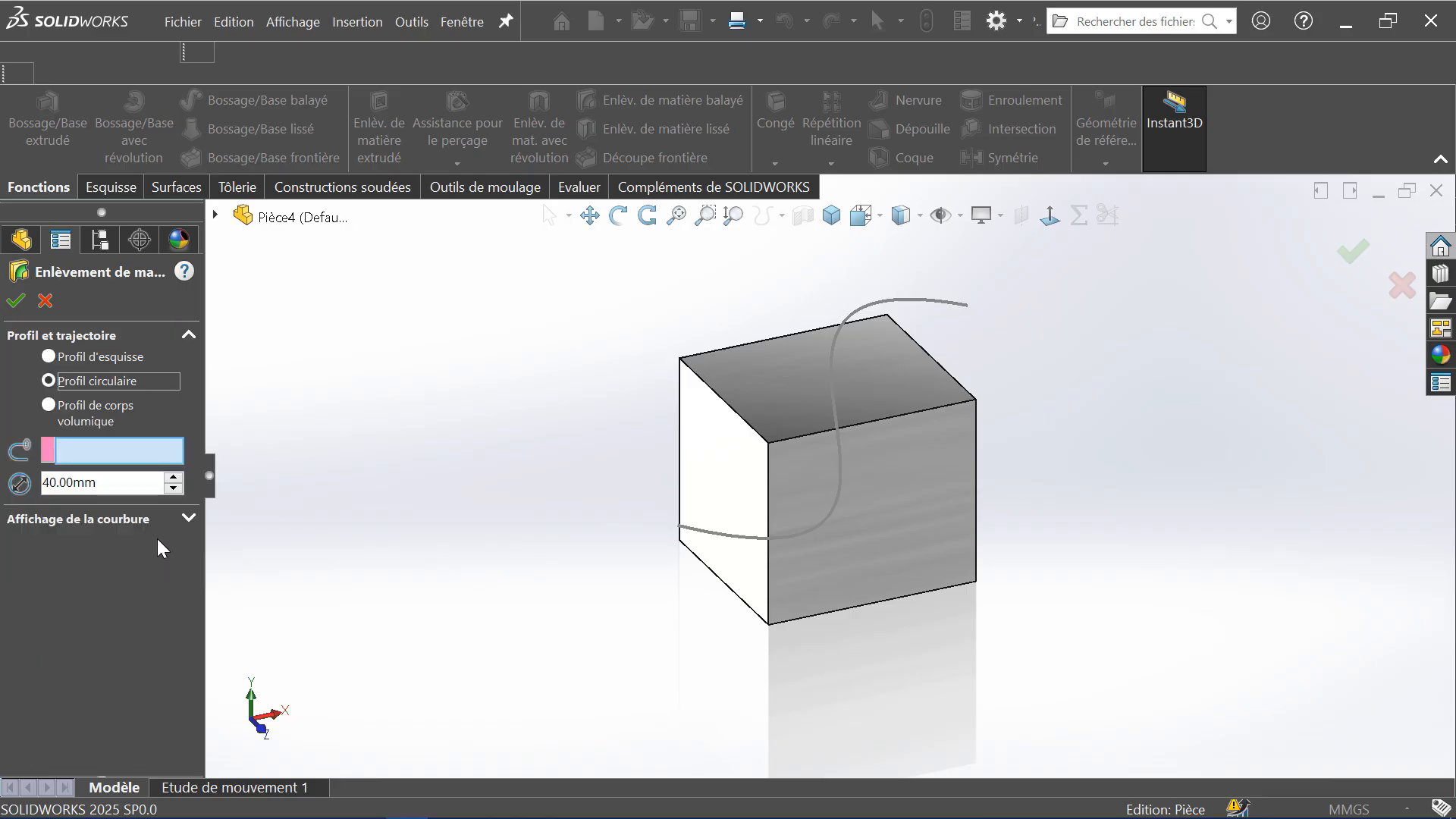
{"action": "left_click", "coordinate": [169, 522]}
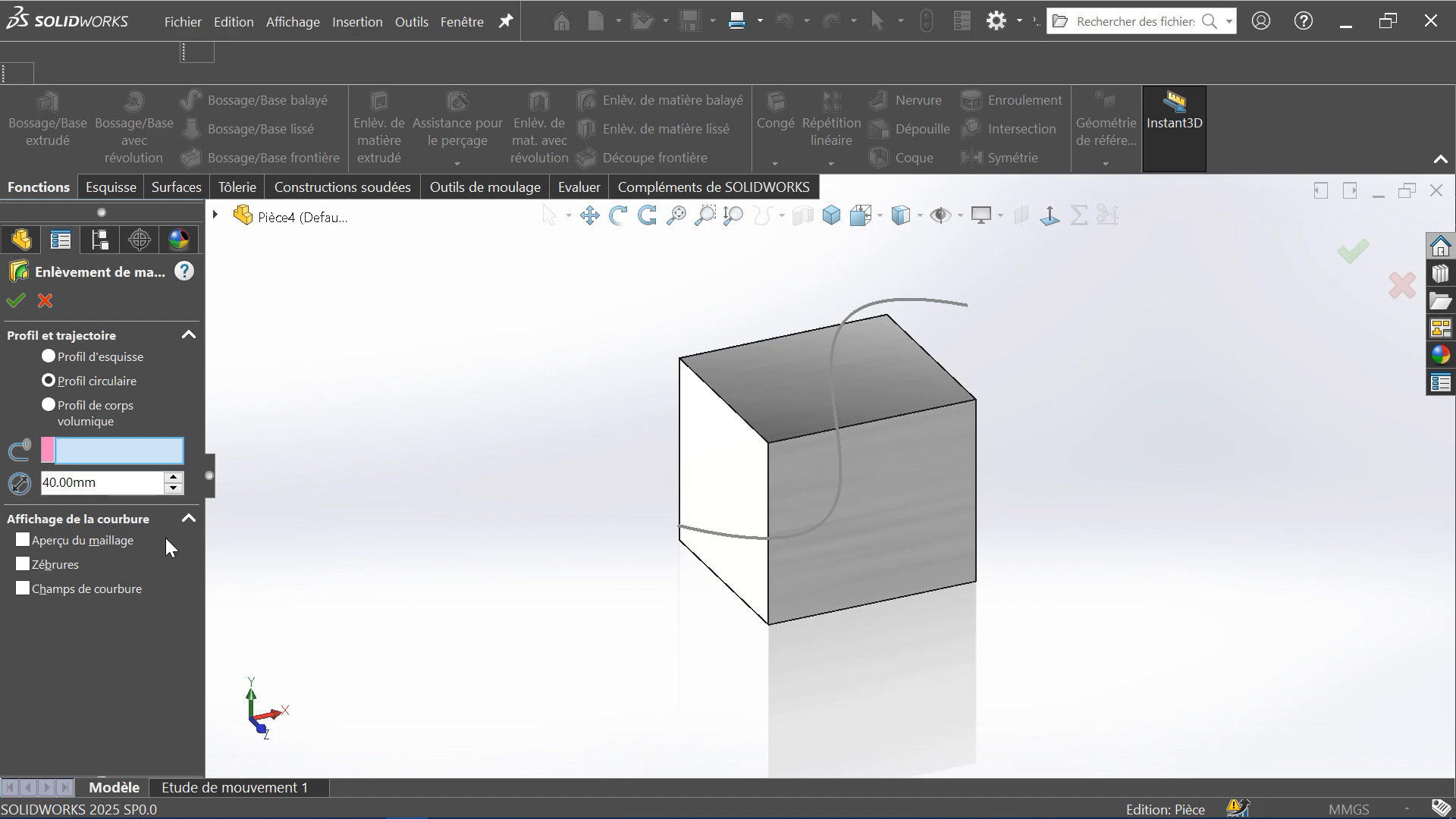
{"action": "left_click", "coordinate": [187, 518]}
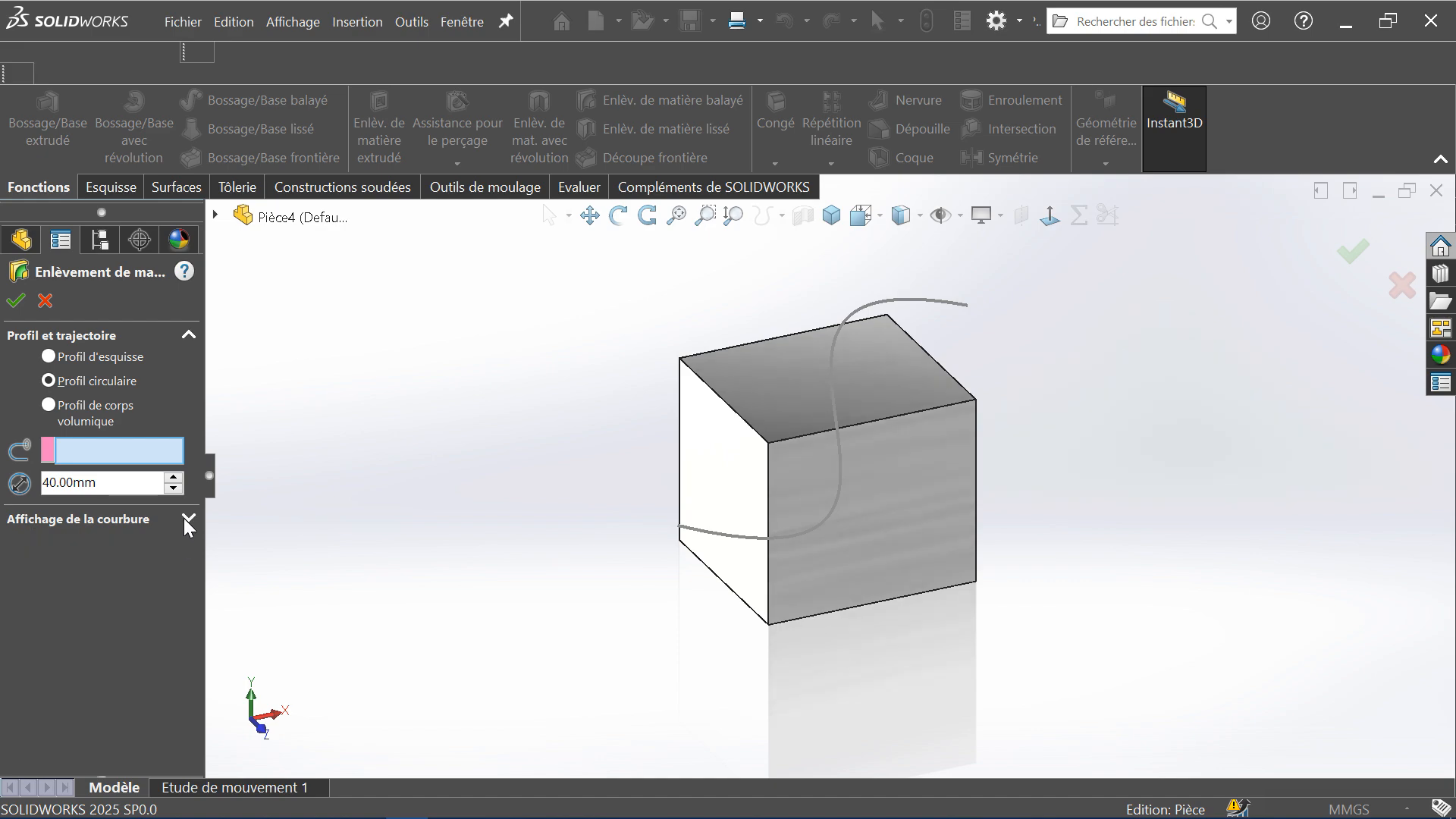
{"action": "left_click", "coordinate": [843, 322]}
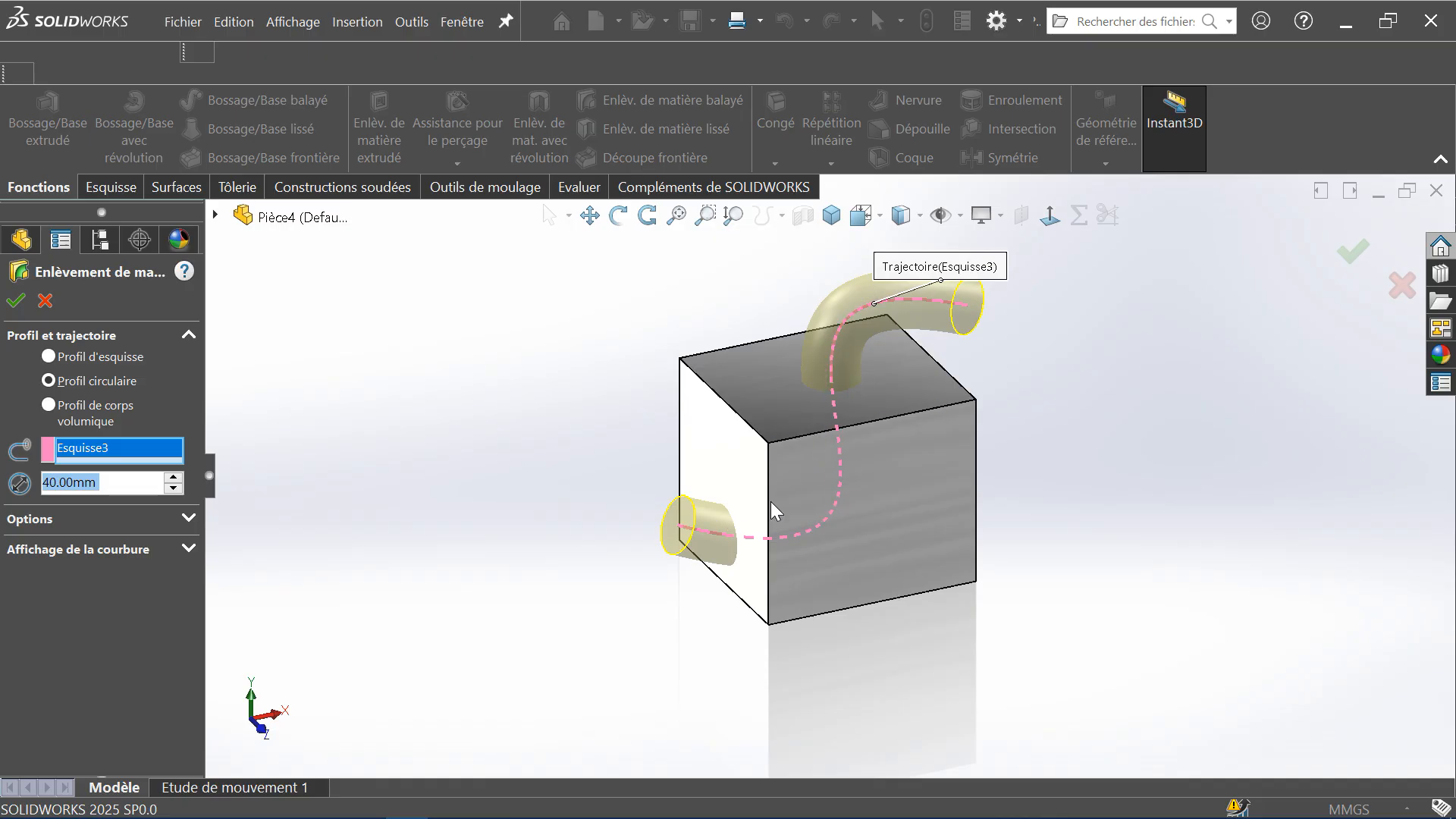
{"action": "left_click", "coordinate": [186, 518]}
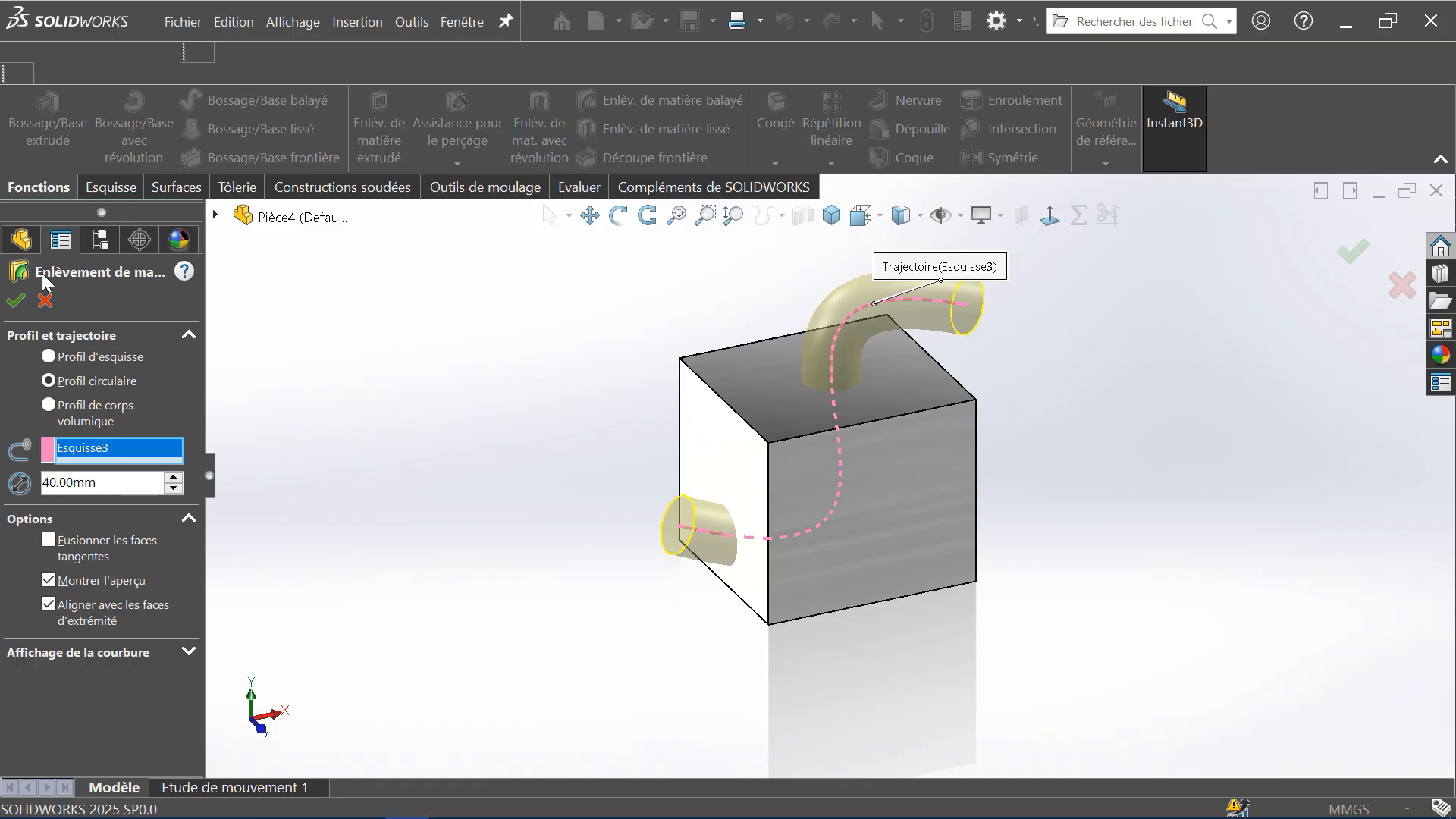
{"action": "left_click", "coordinate": [16, 301]}
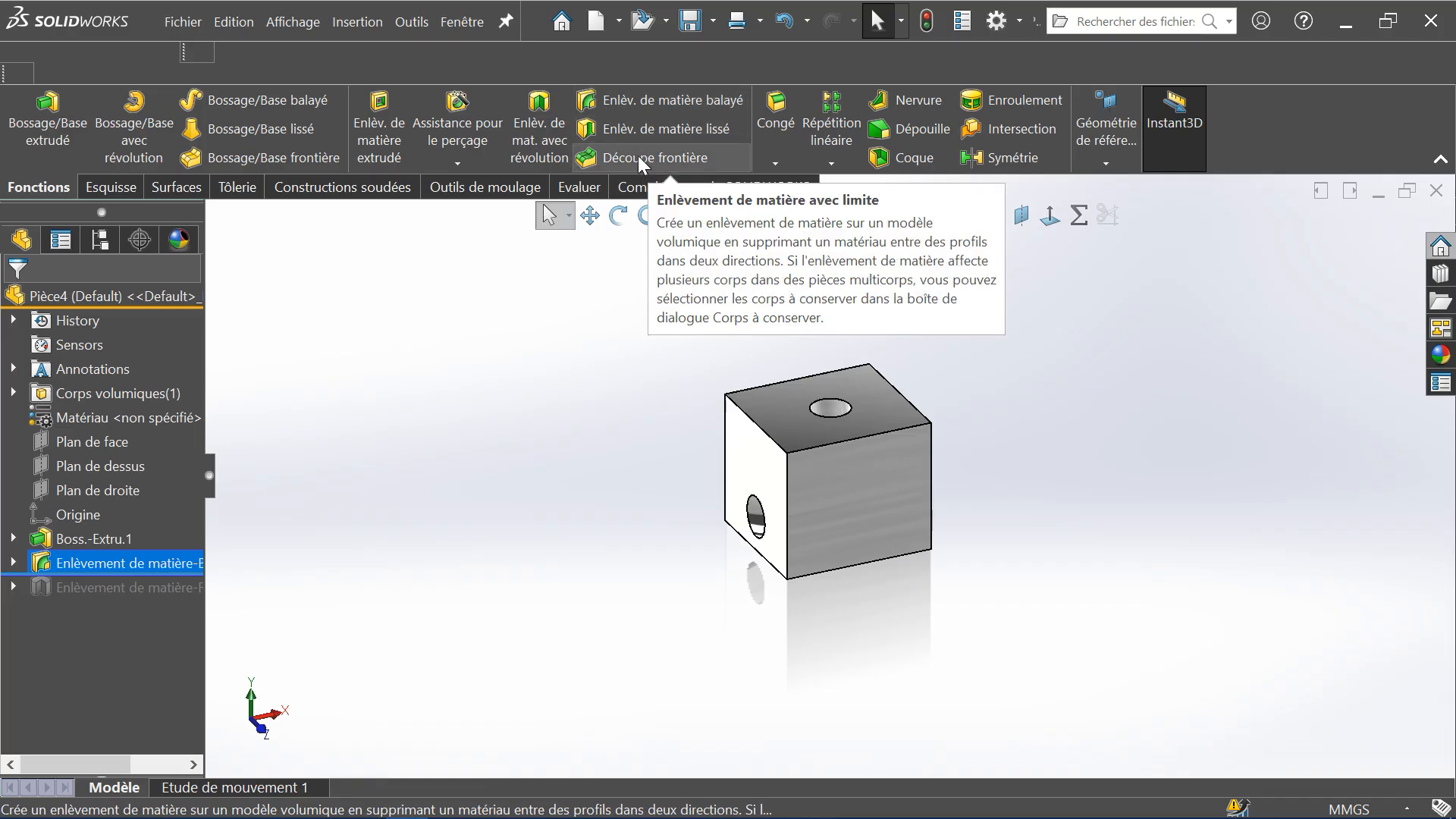
View the block with its swept hole from different angles and set the isometric view
{"action": "middle_click_drag", "start_coordinate": [802, 347], "coordinate": [898, 523]}
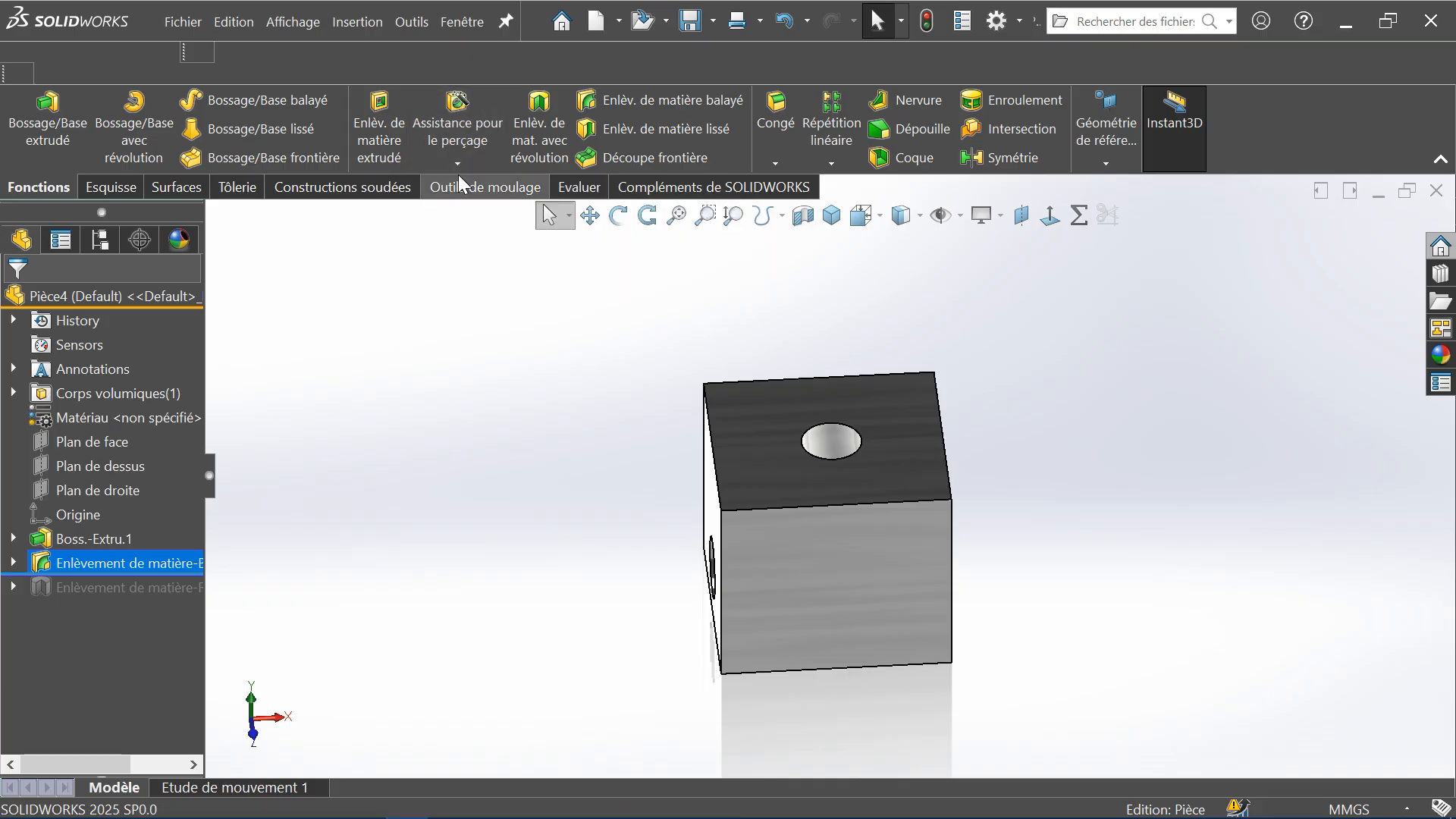
{"action": "middle_click_drag", "start_coordinate": [847, 459], "coordinate": [862, 428]}
{"action": "left_click", "coordinate": [830, 216]}
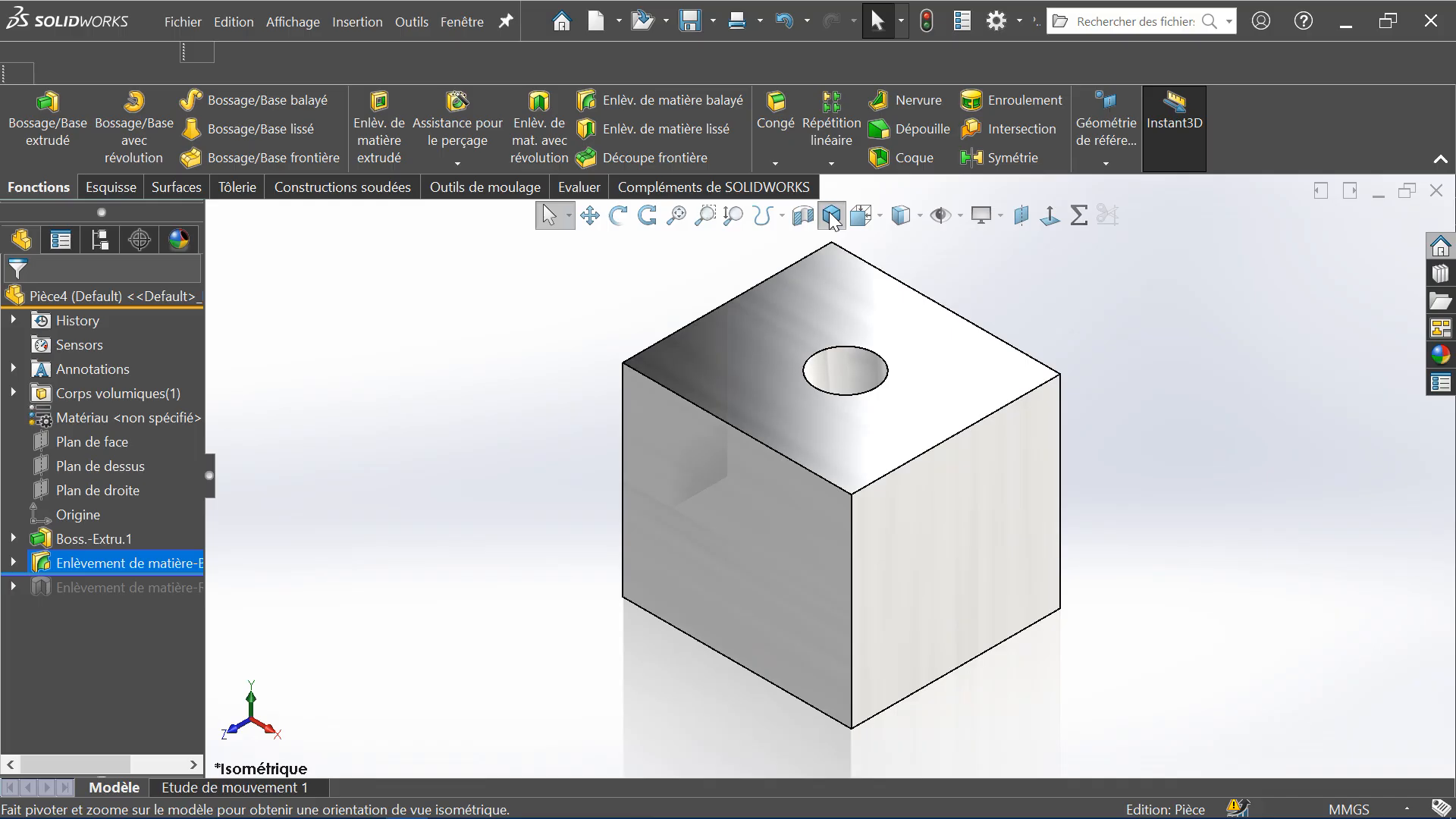